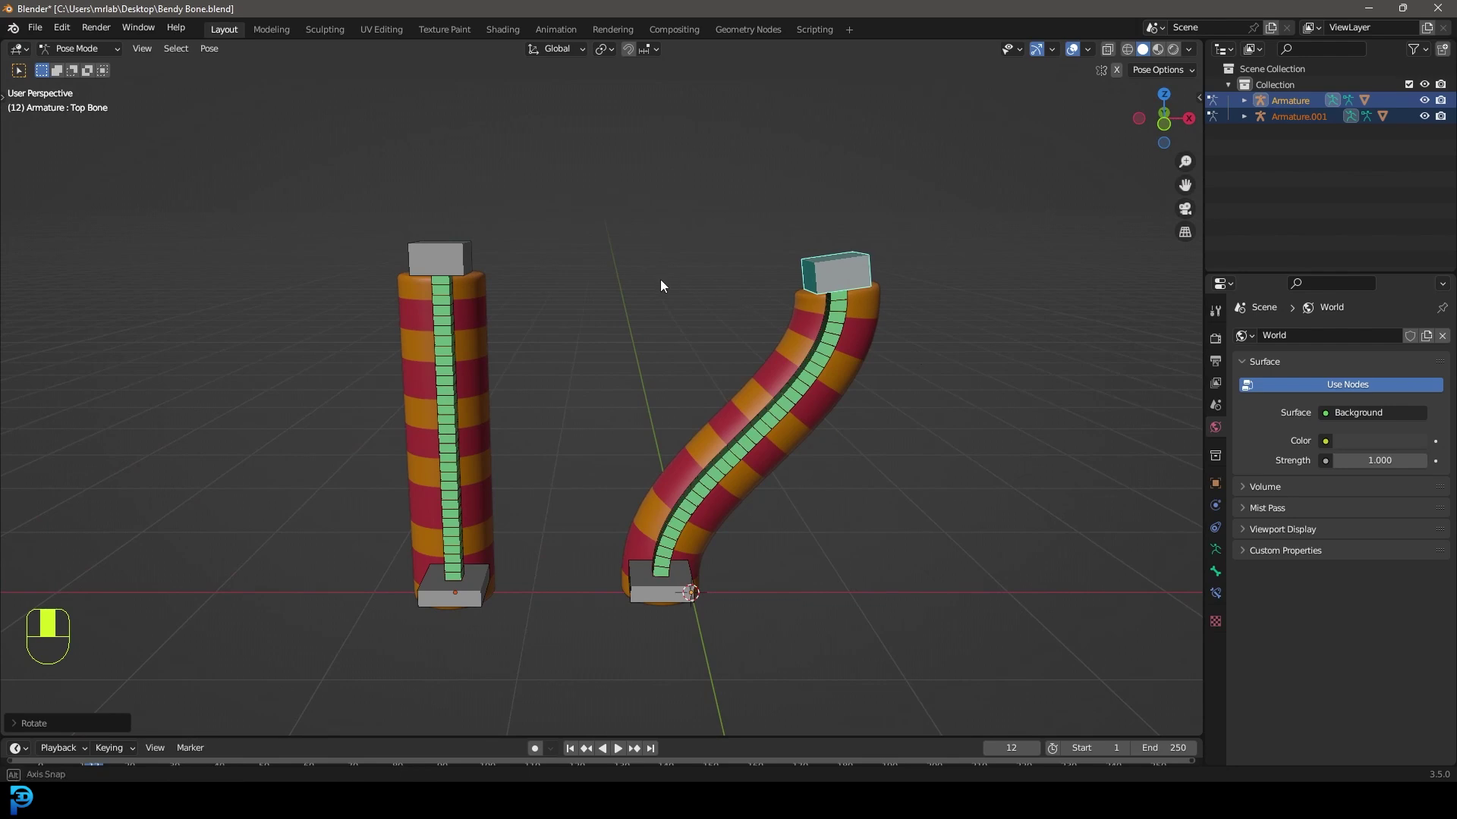
# Move the top bone to start bending the striped tube, checking it from the front.
pyautogui.moveTo(660, 279); pyautogui.dragTo(761, 311, button='middle')
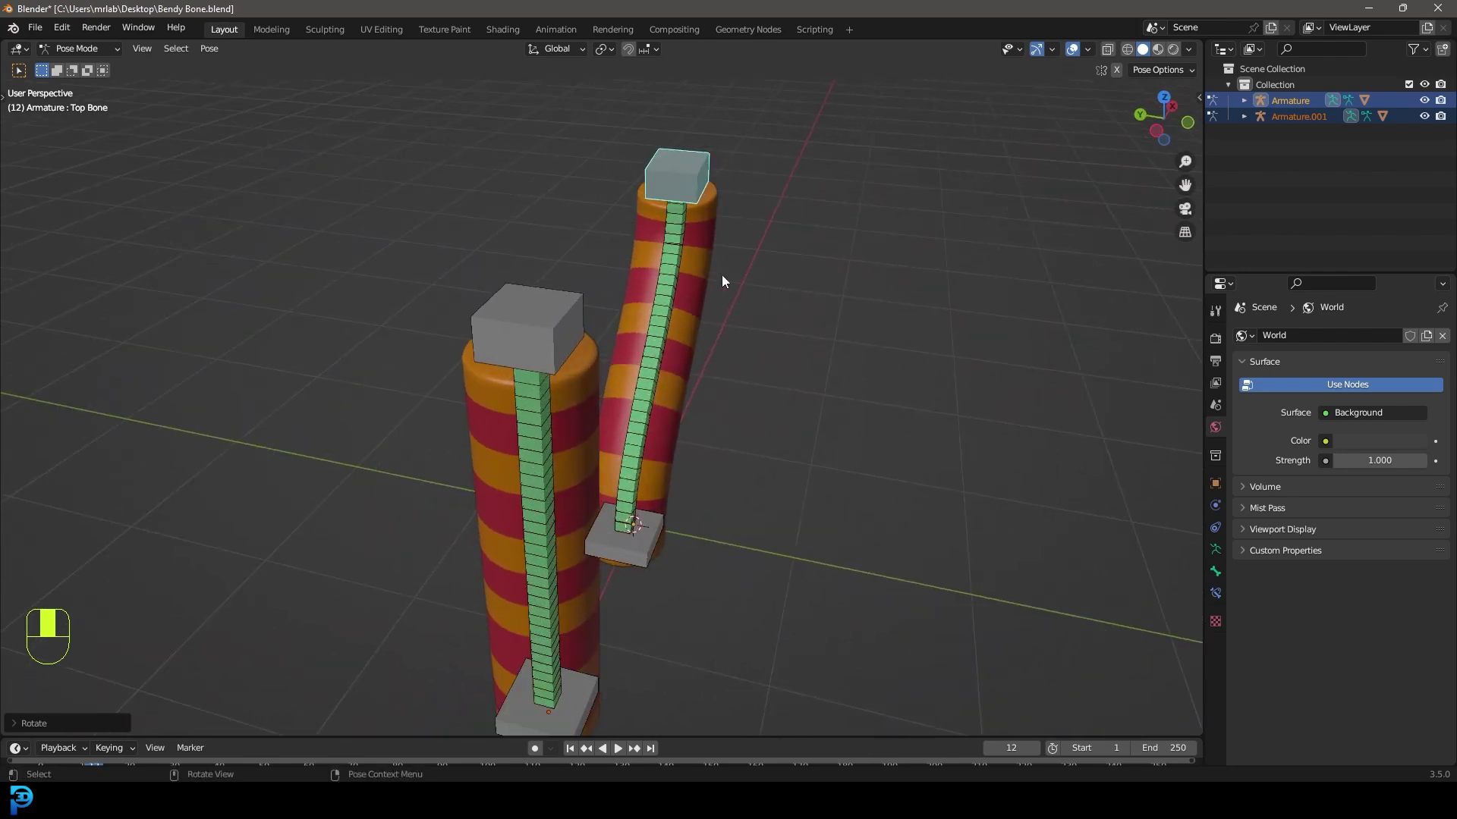
pyautogui.press('g')
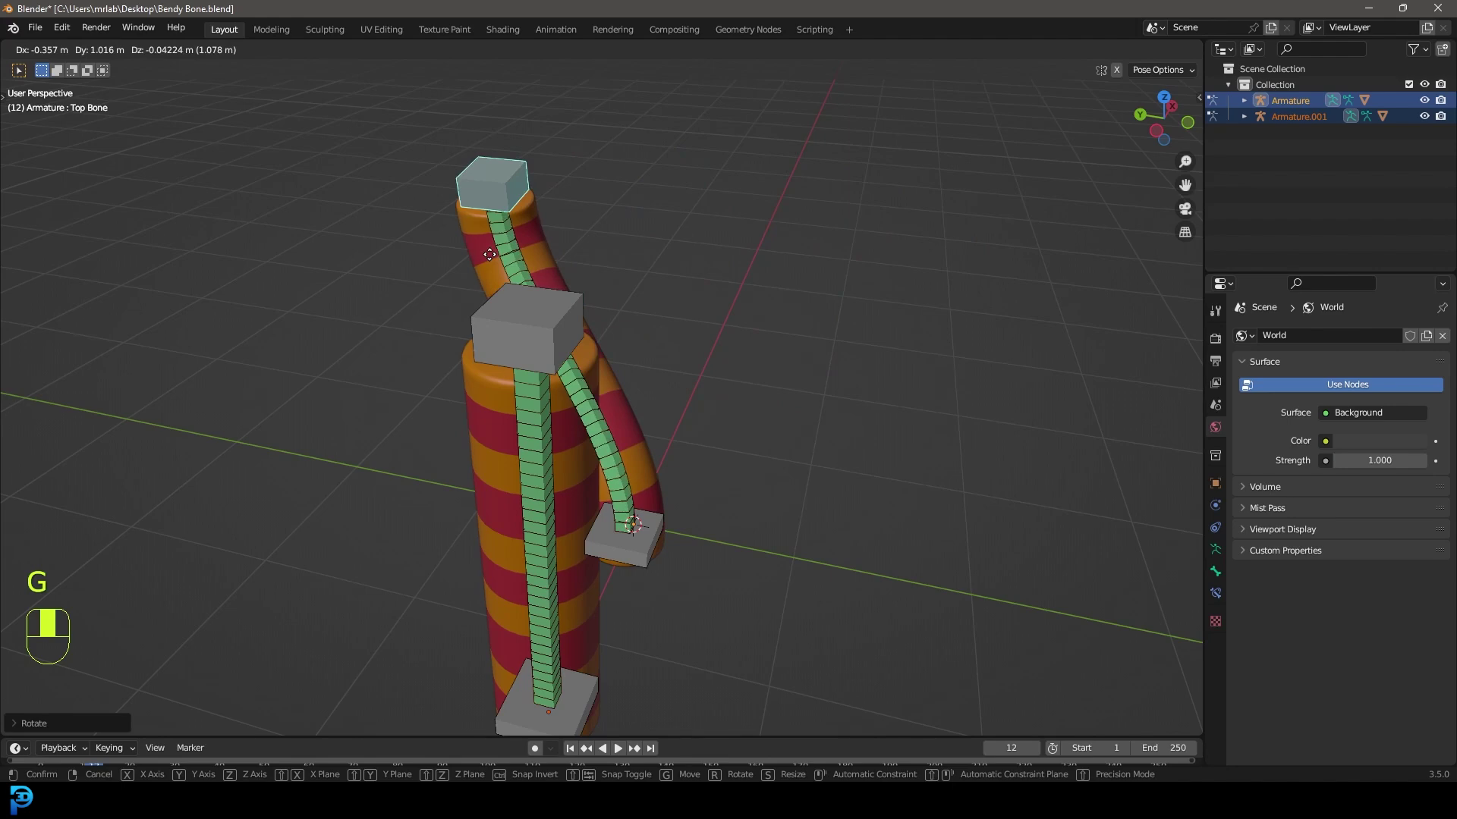
pyautogui.click(789, 279)
pyautogui.moveTo(789, 279); pyautogui.dragTo(742, 277, button='middle')
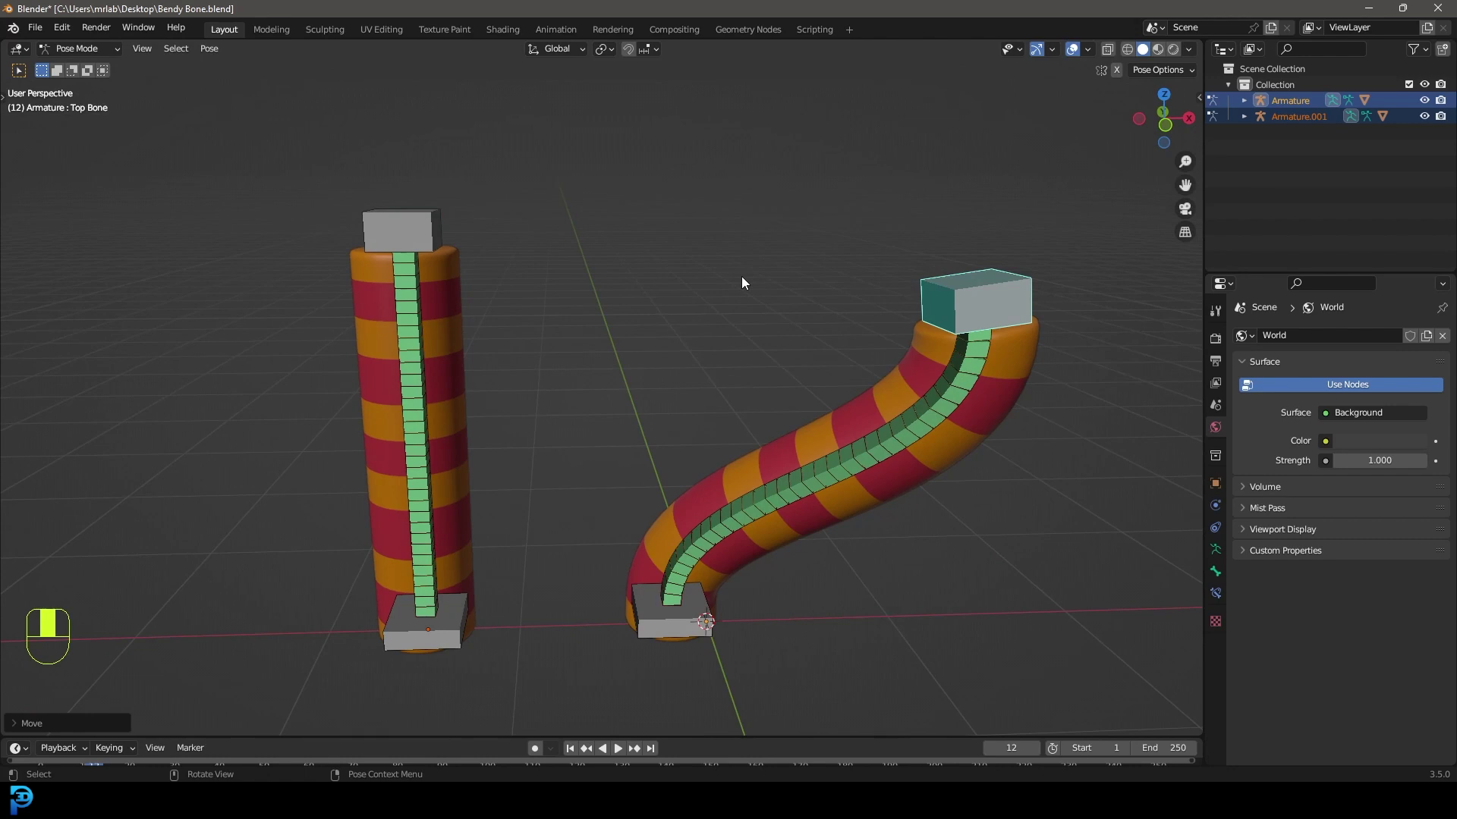
pyautogui.press('KP_1')
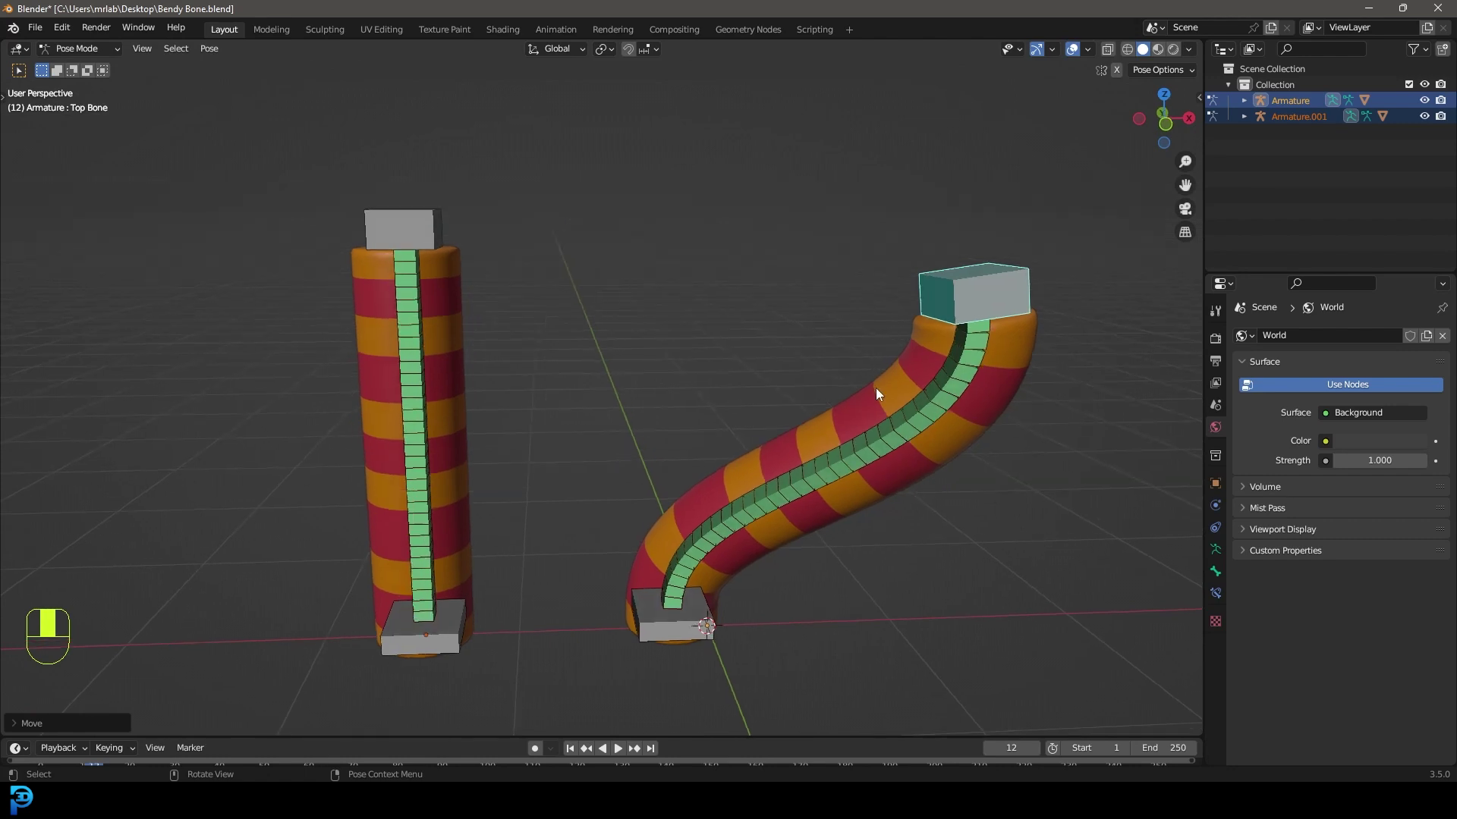
pyautogui.moveTo(817, 373)
pyautogui.keyDown('shift'); pyautogui.mouseDown(button='middle')
pyautogui.moveTo(812, 293)
pyautogui.moveTo(834, 351)
pyautogui.mouseUp(button='middle'); pyautogui.keyUp('shift')
pyautogui.scroll(2, 777, 320)
pyautogui.press('g')
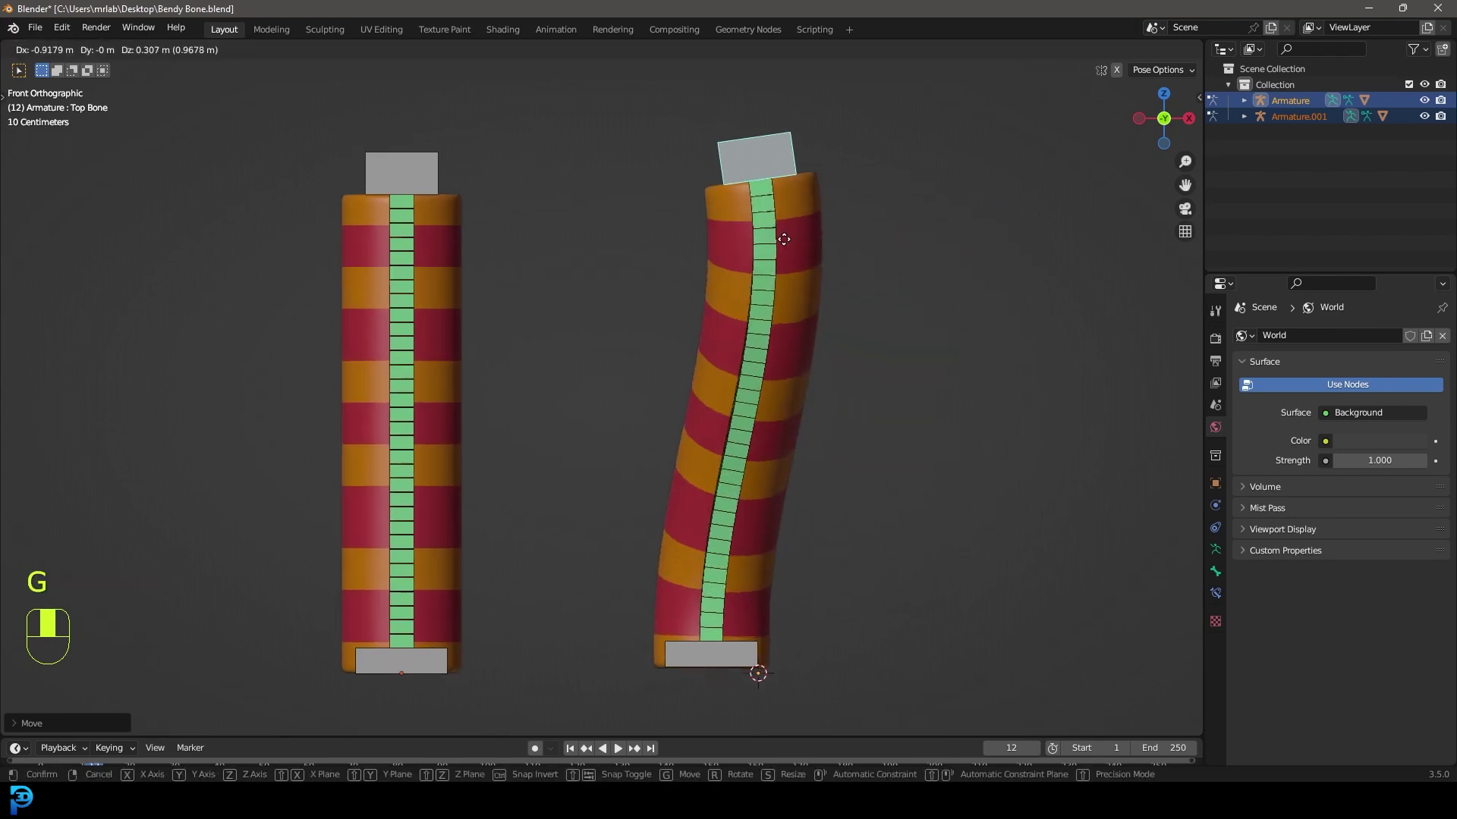
pyautogui.click(956, 274)
# Reposition the top bone leftward to refine the tube's curve.
pyautogui.scroll(-4, 812, 334)
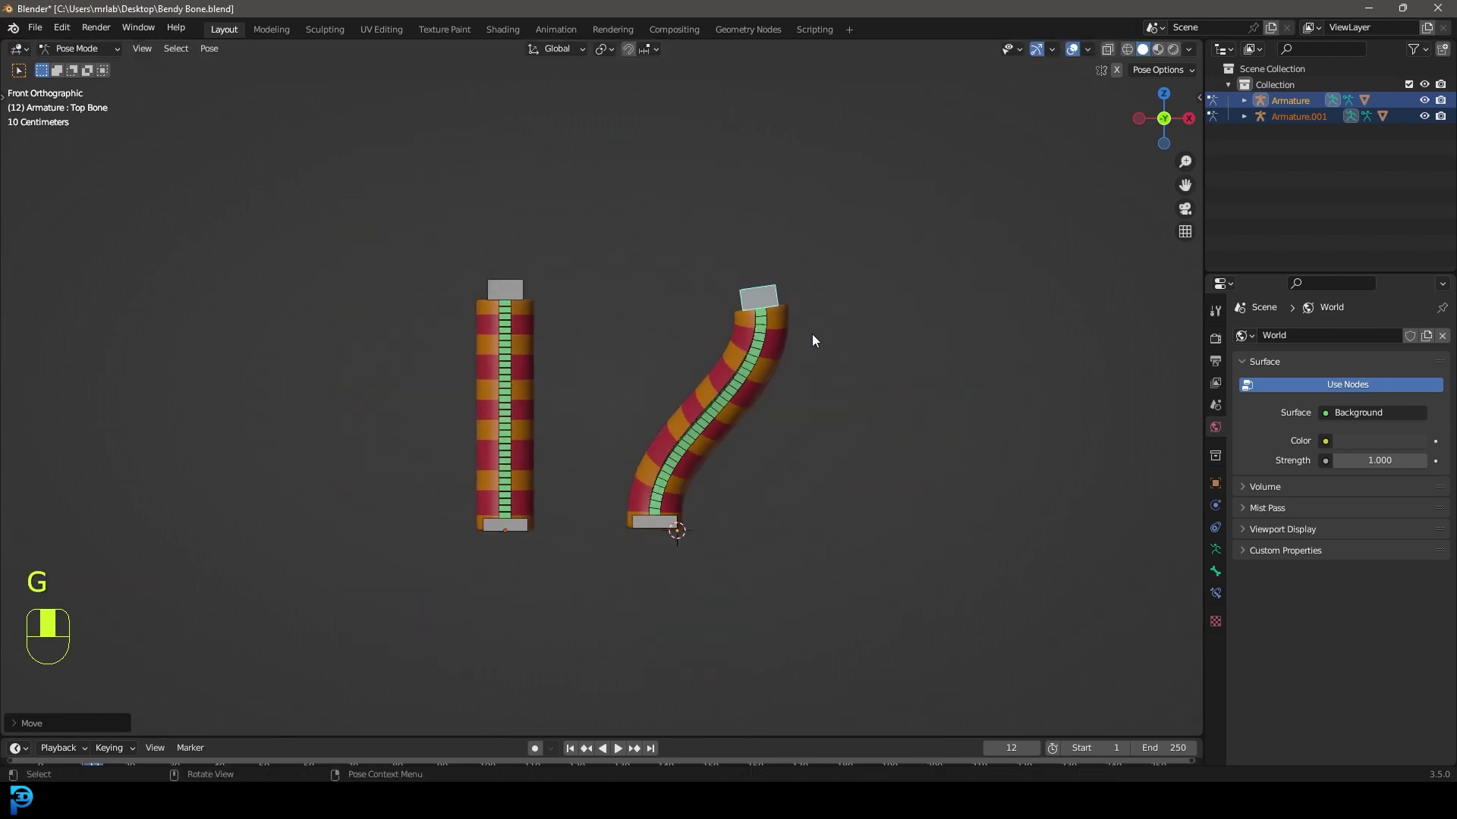
pyautogui.moveTo(812, 333); pyautogui.dragTo(652, 405, button='middle')
pyautogui.press('g')
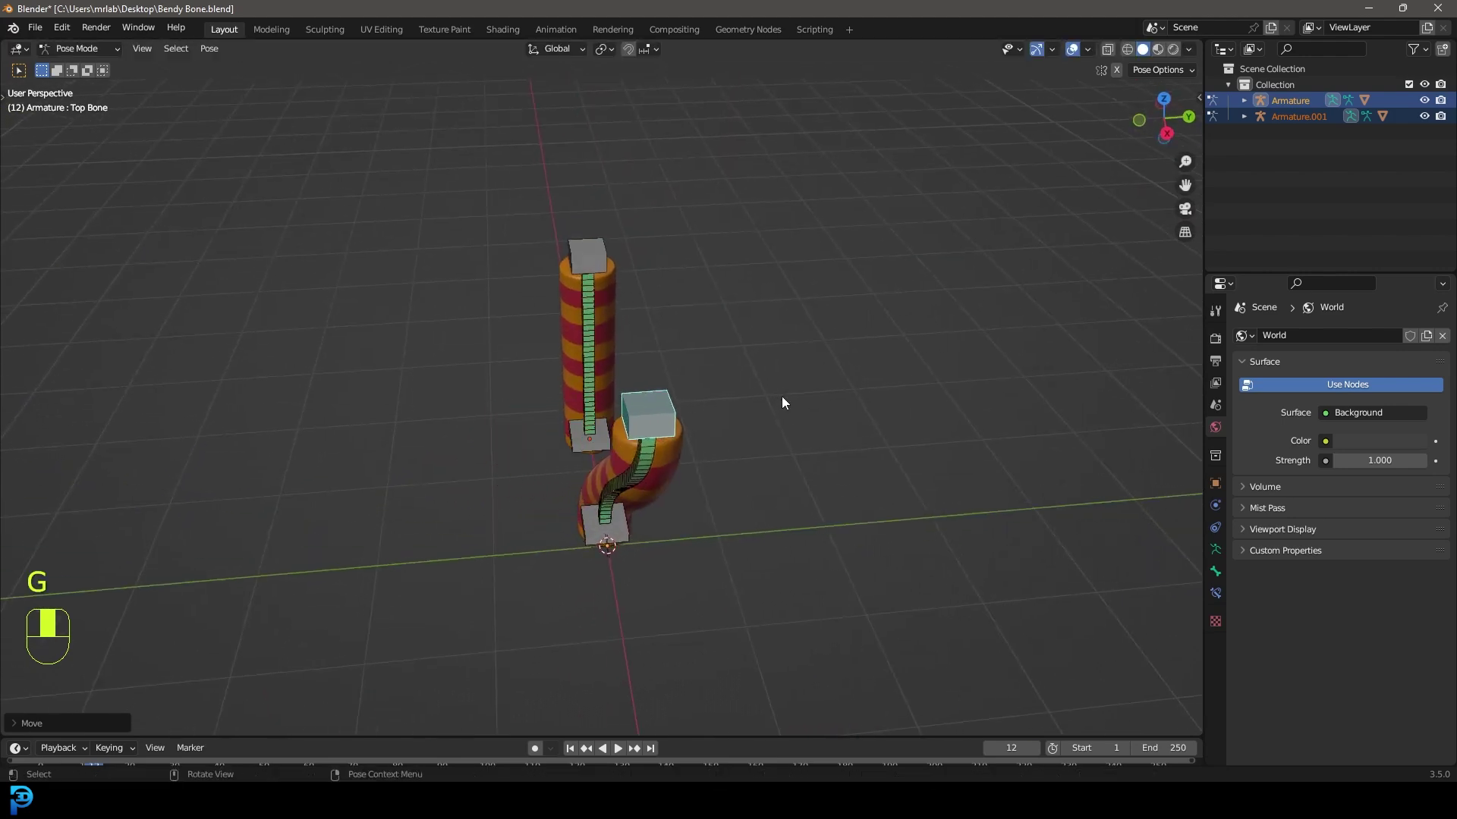
pyautogui.click(807, 390)
pyautogui.press('KP_1')
pyautogui.scroll(2, 772, 375)
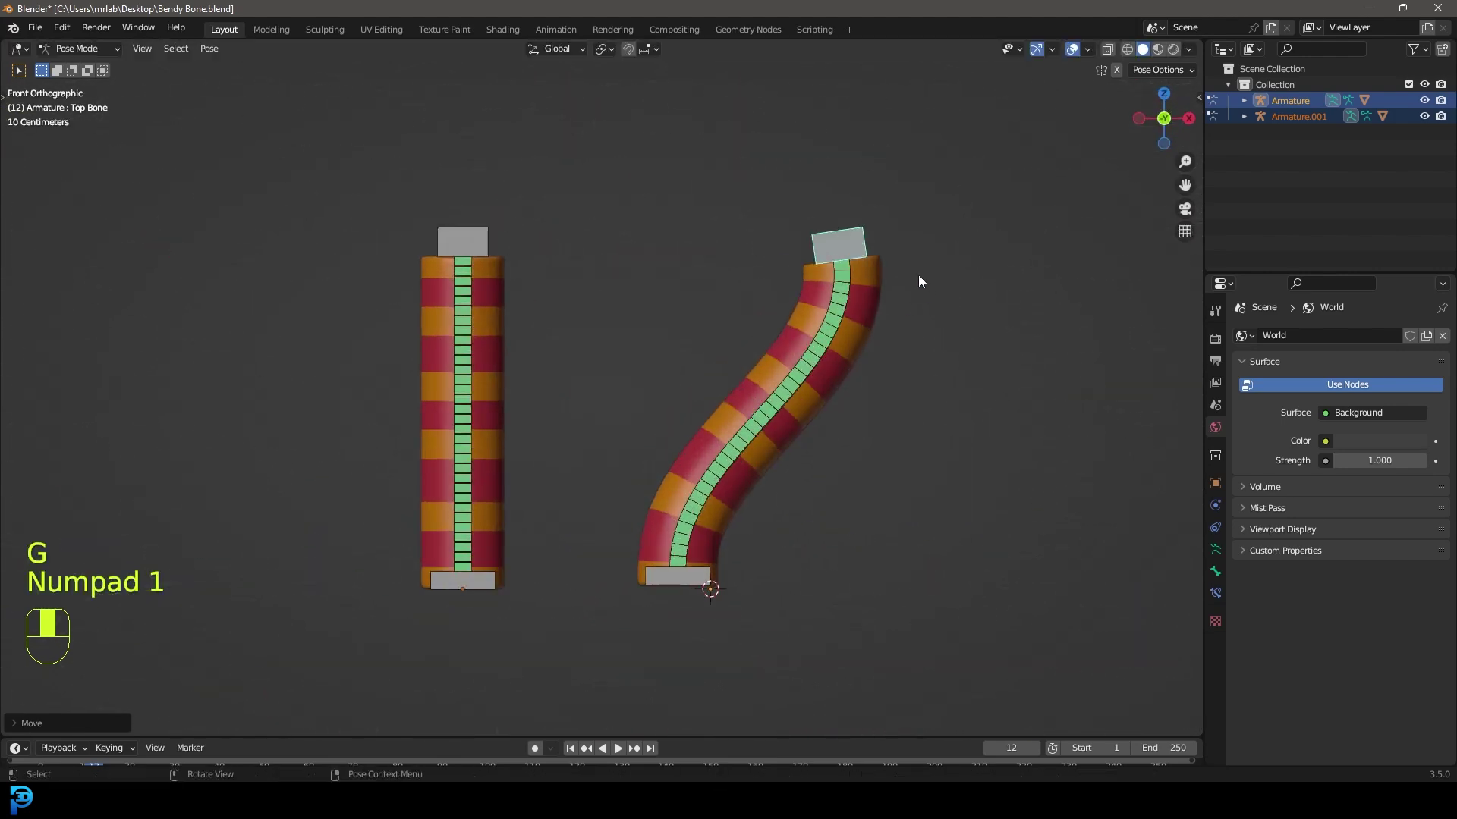
pyautogui.press('g')
pyautogui.click(804, 290)
# Shift the base bone, push the top bone far right, then raise the base bone.
pyautogui.click(705, 582)
pyautogui.press('g')
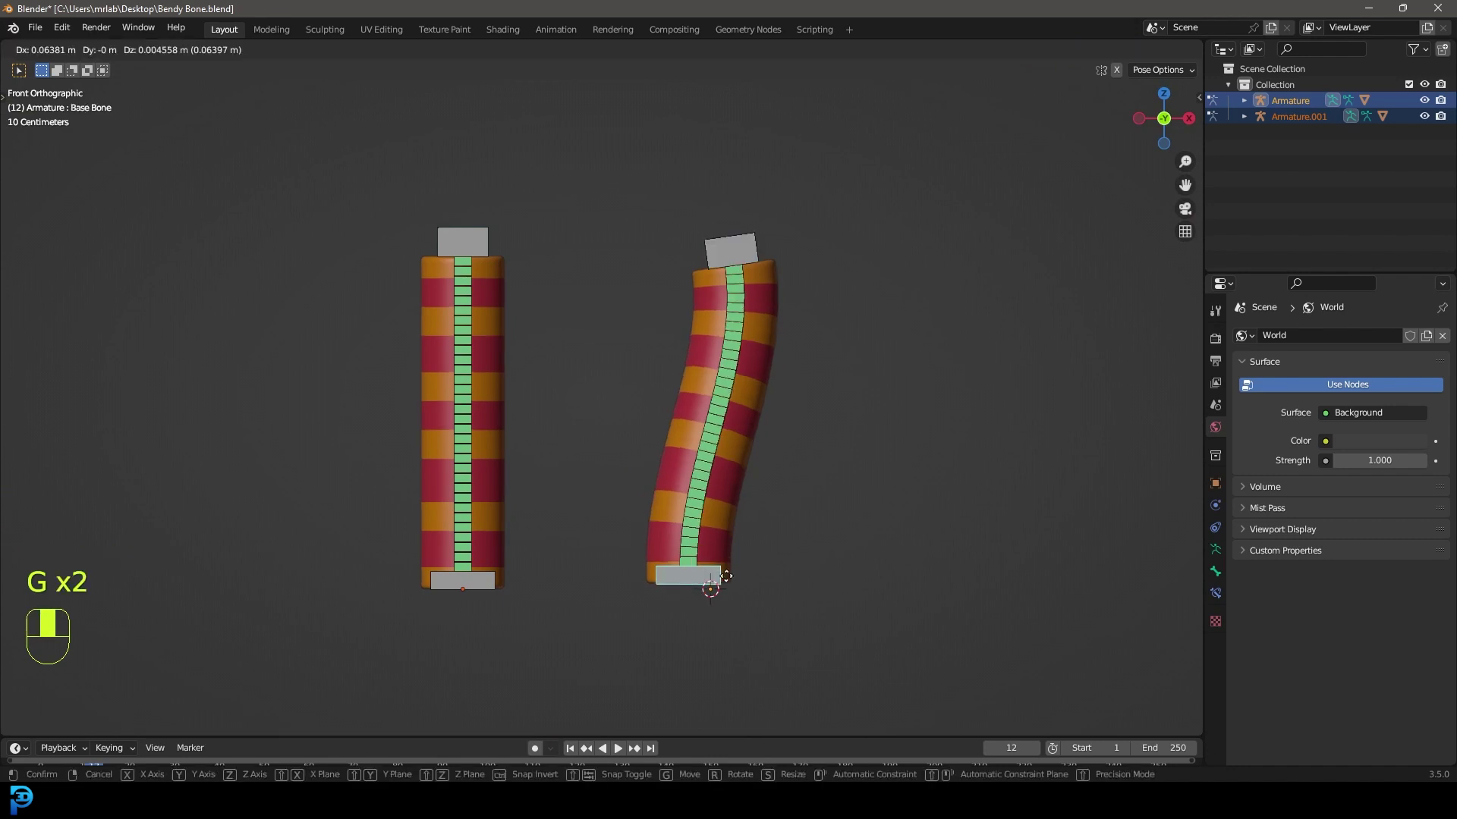
pyautogui.click(791, 546)
pyautogui.click(729, 251)
pyautogui.press('g')
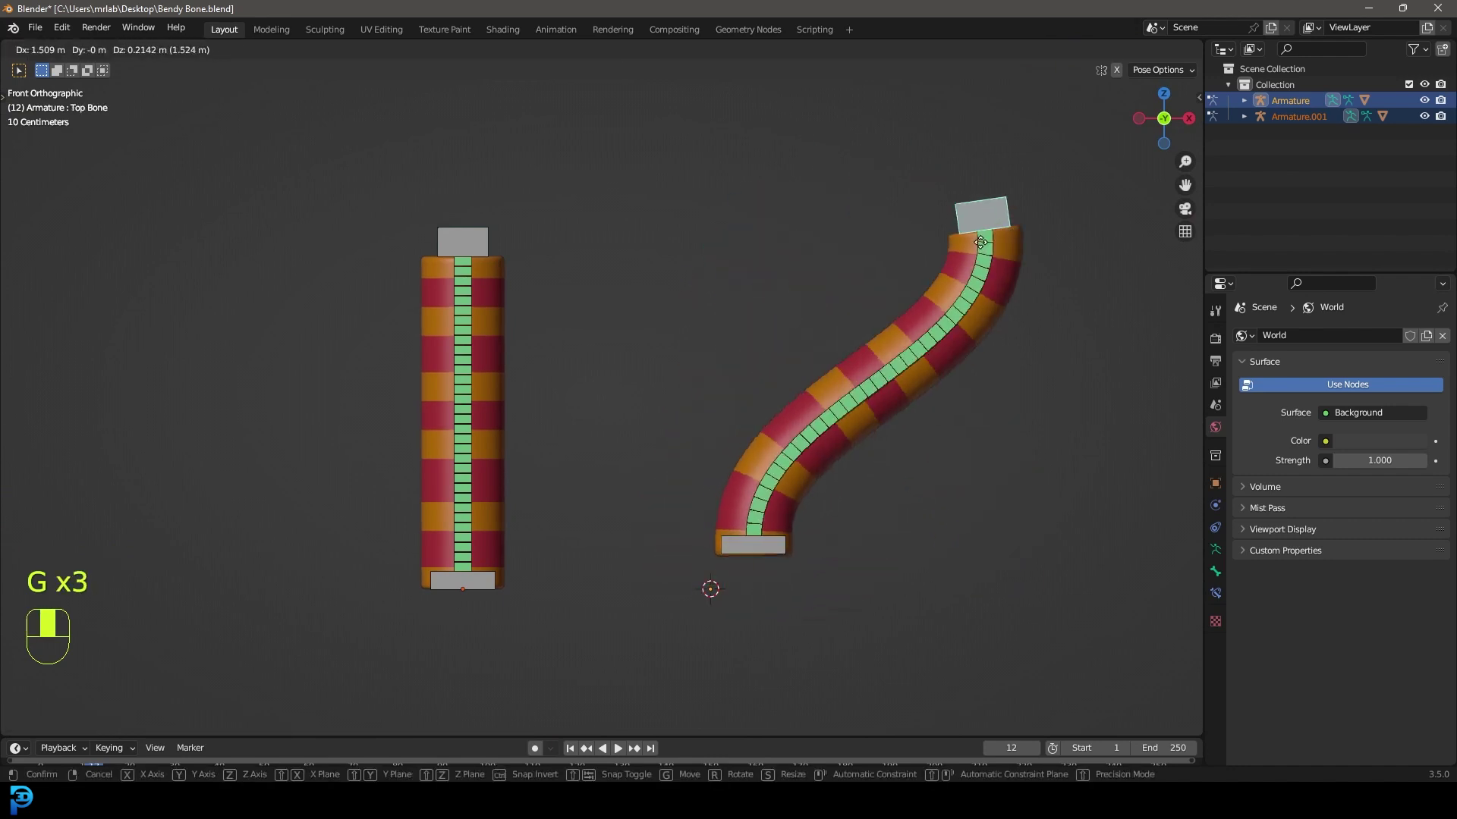
pyautogui.click(875, 243)
pyautogui.scroll(2, 808, 588)
pyautogui.click(837, 606)
pyautogui.scroll(-3, 826, 595)
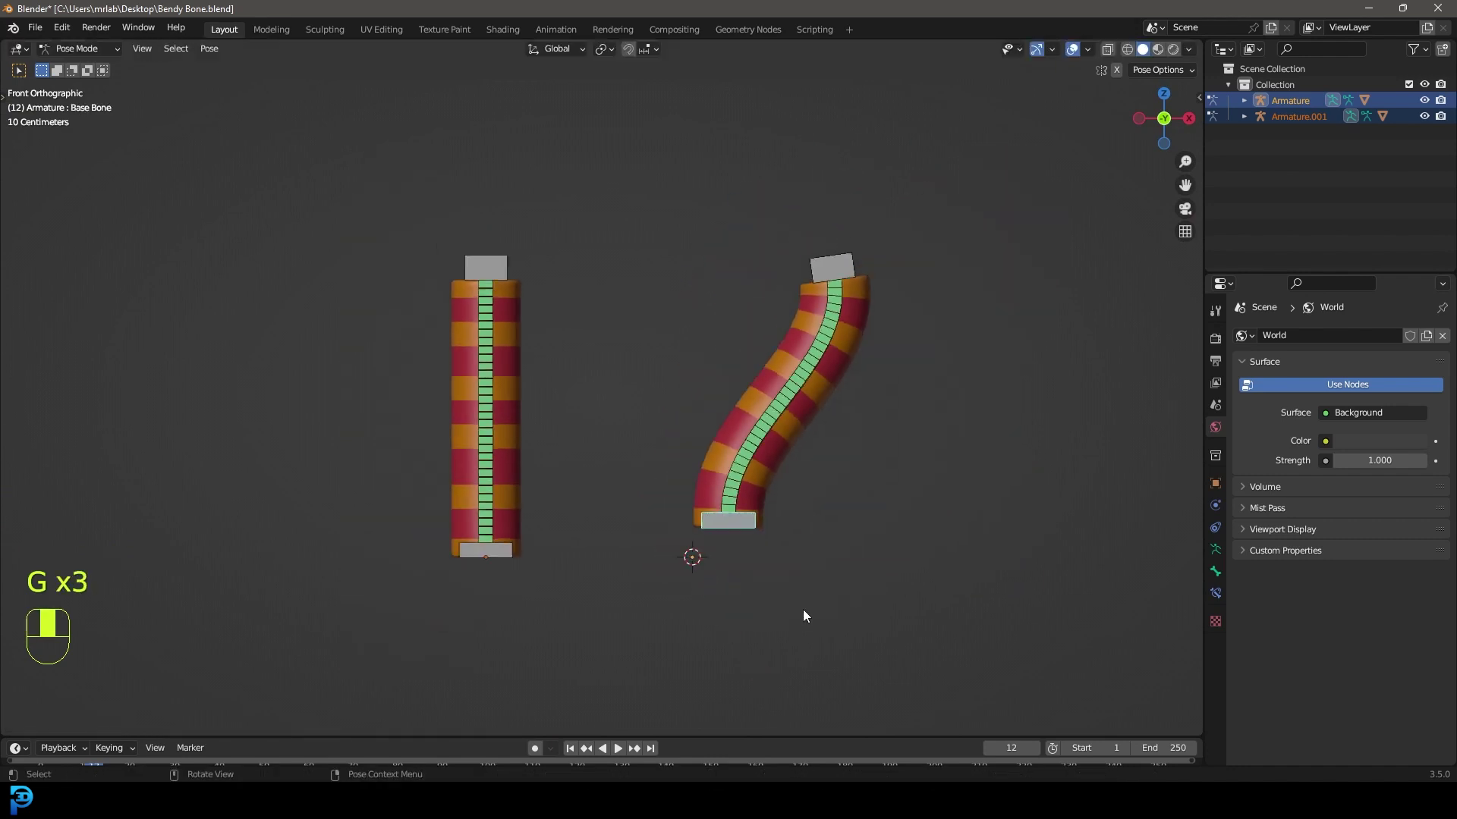
pyautogui.press('g')
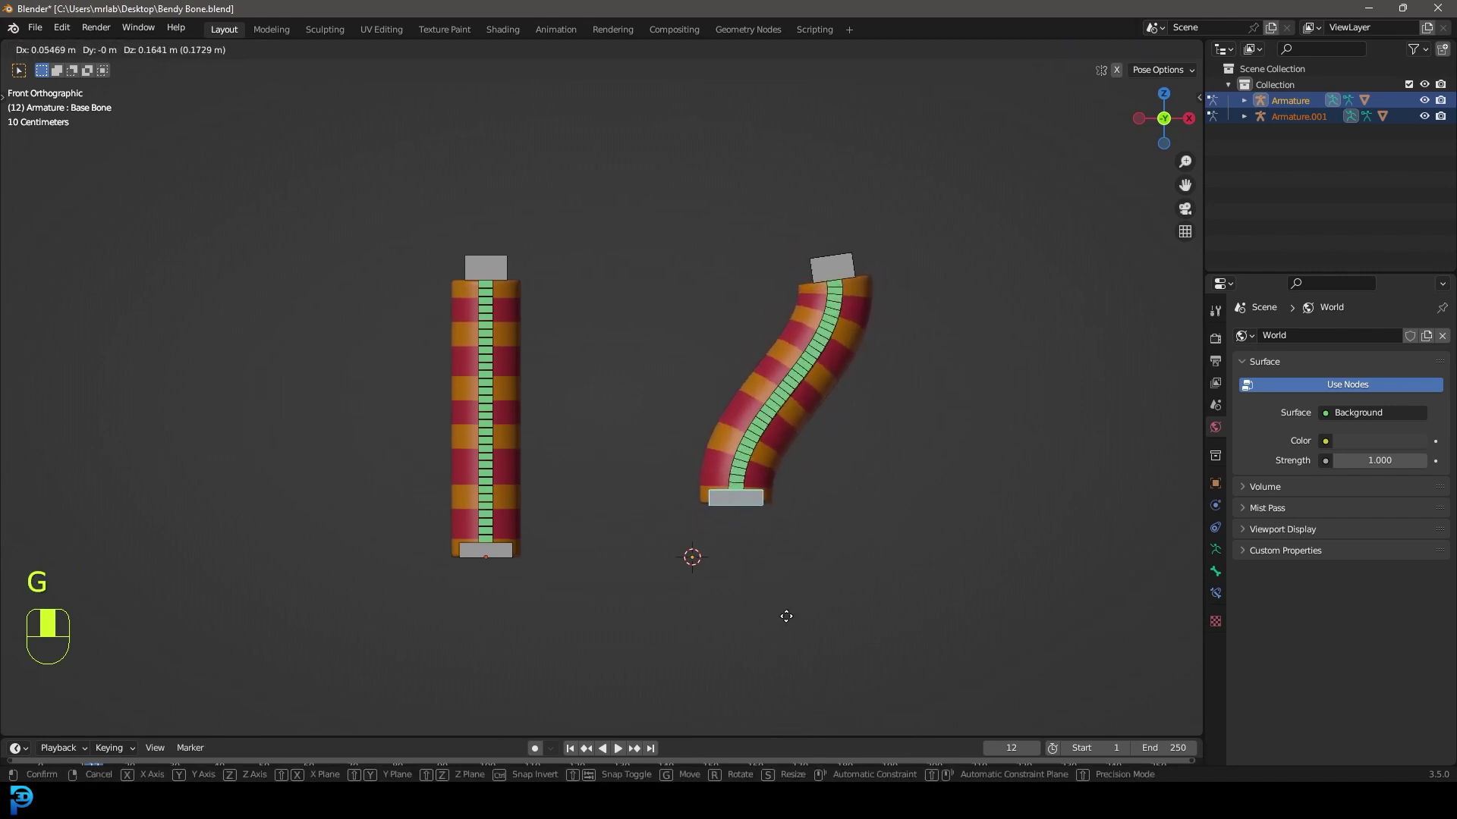
pyautogui.click(778, 620)
# Show the bendy bone's Stretch To constraint and set its Volume Variation to 1.600.
pyautogui.click(755, 437)
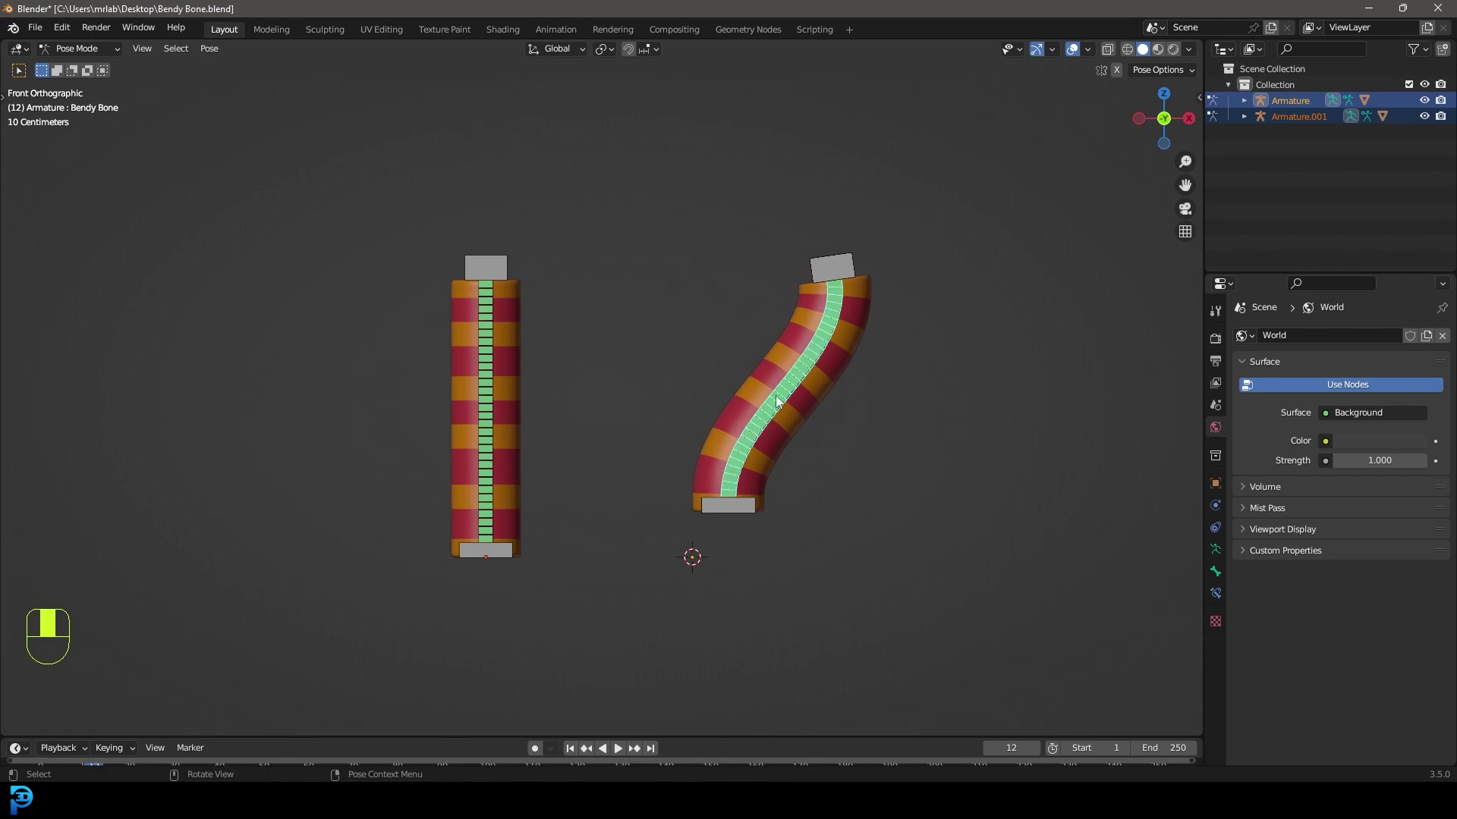
pyautogui.click(1216, 527)
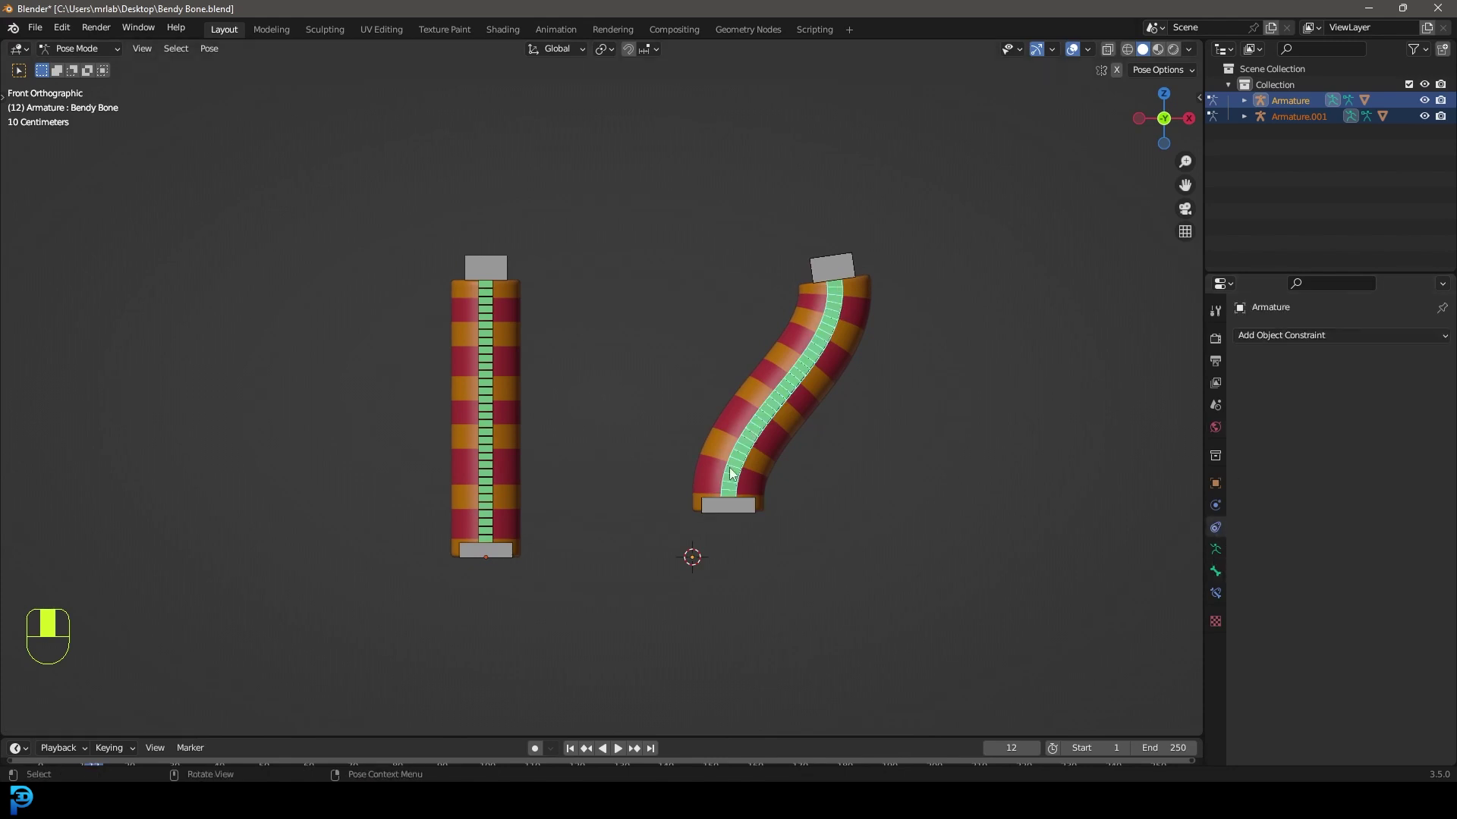
pyautogui.click(1216, 594)
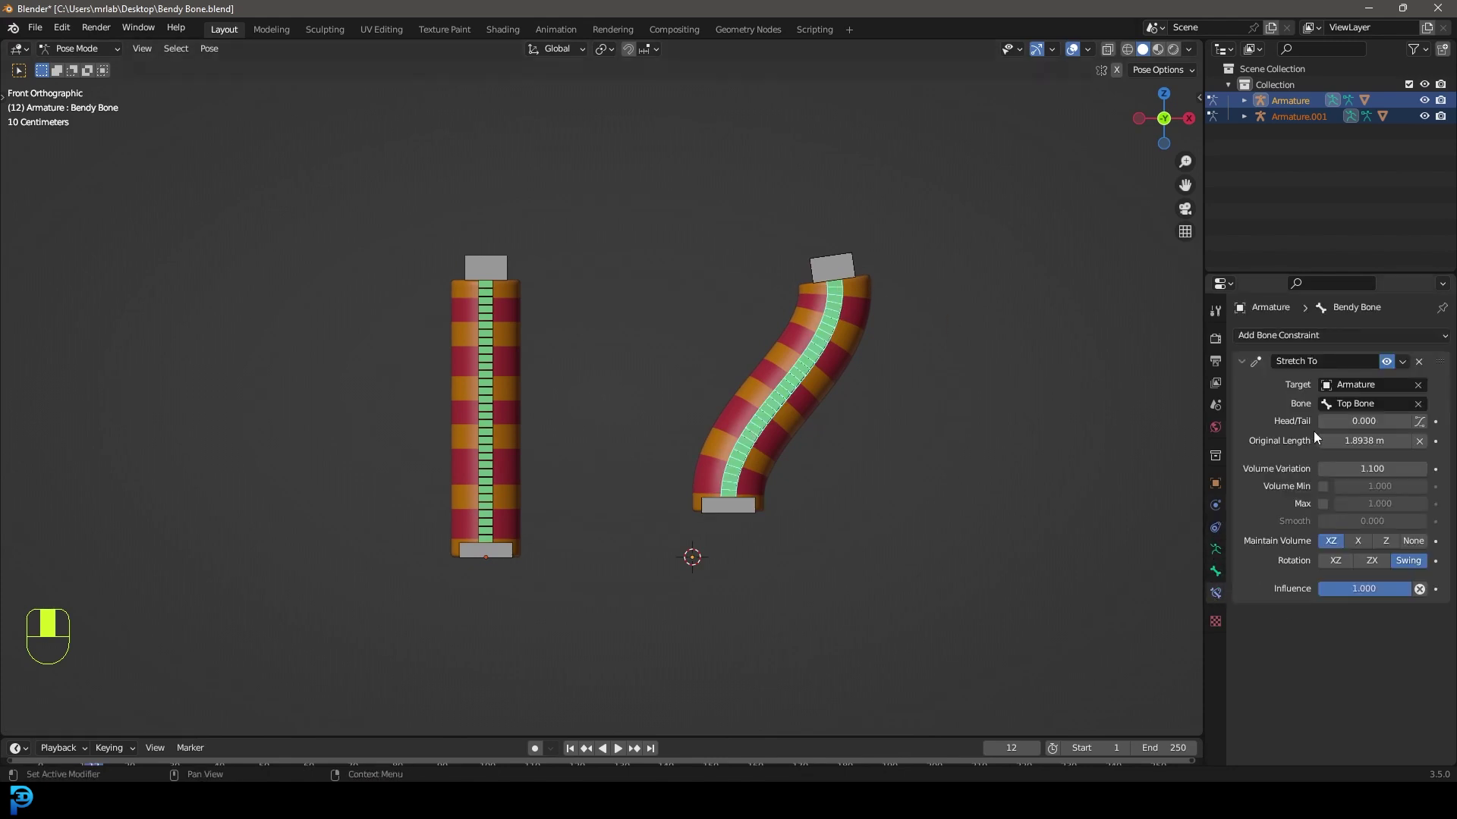
pyautogui.click(730, 505)
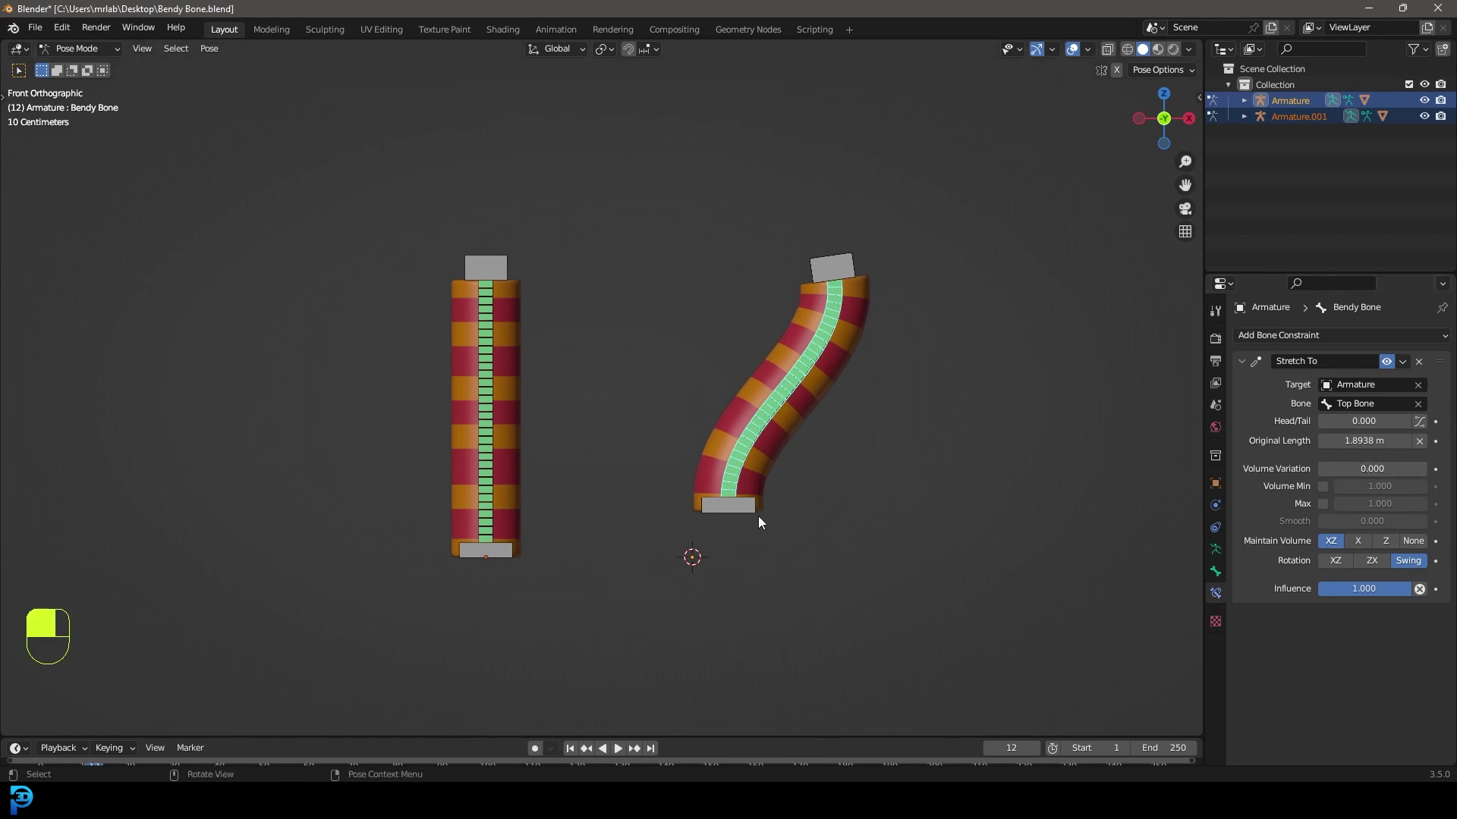
pyautogui.press('g')
pyautogui.click(794, 478)
pyautogui.click(791, 411)
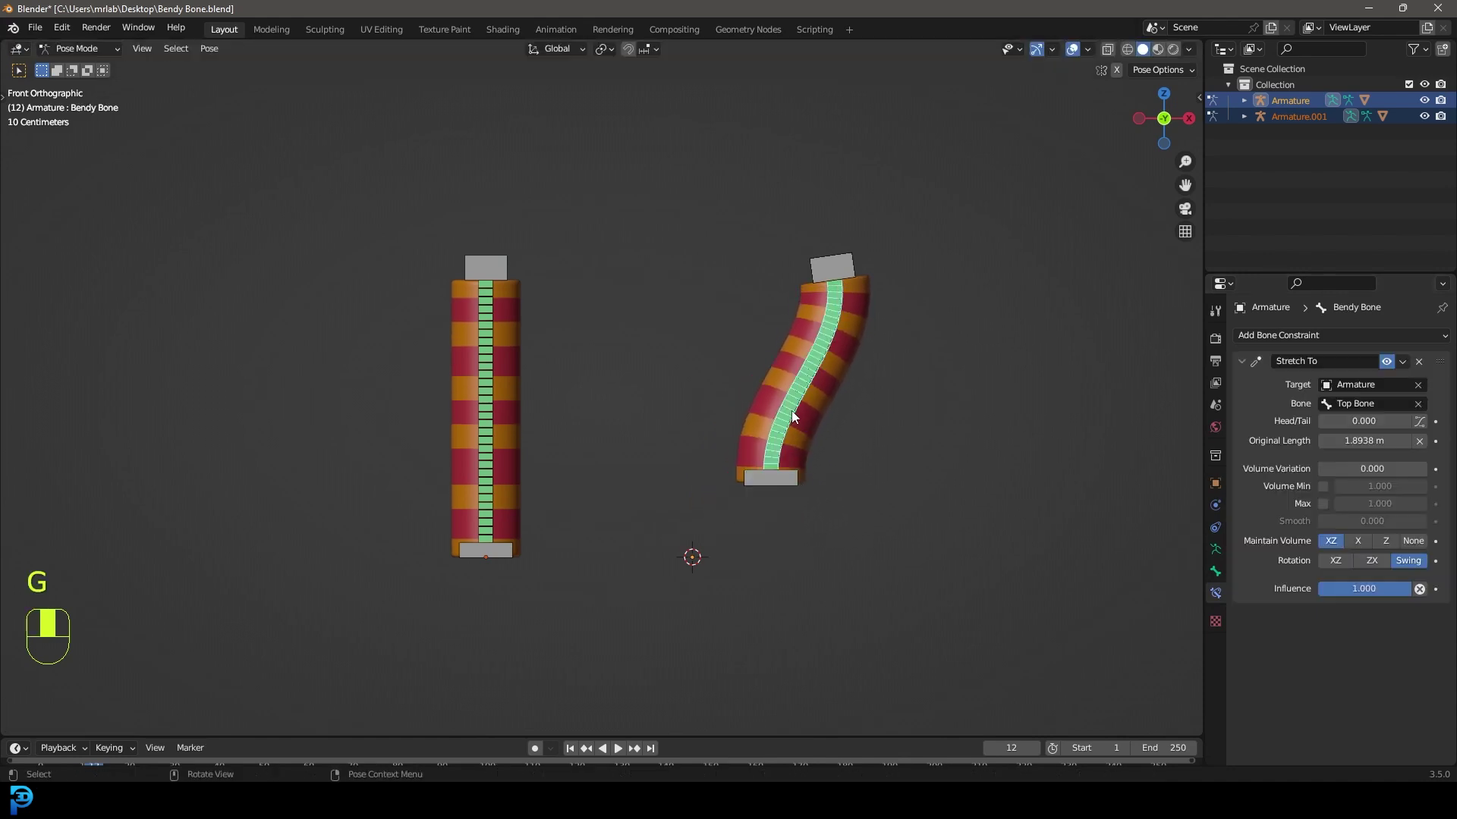
pyautogui.moveTo(1345, 469)
pyautogui.mouseDown()
pyautogui.moveTo(1404, 468)
pyautogui.moveTo(1365, 469)
pyautogui.mouseUp()
# Lower the base bone and move the top bone left so the tube leans the other way.
pyautogui.click(782, 481)
pyautogui.press('g')
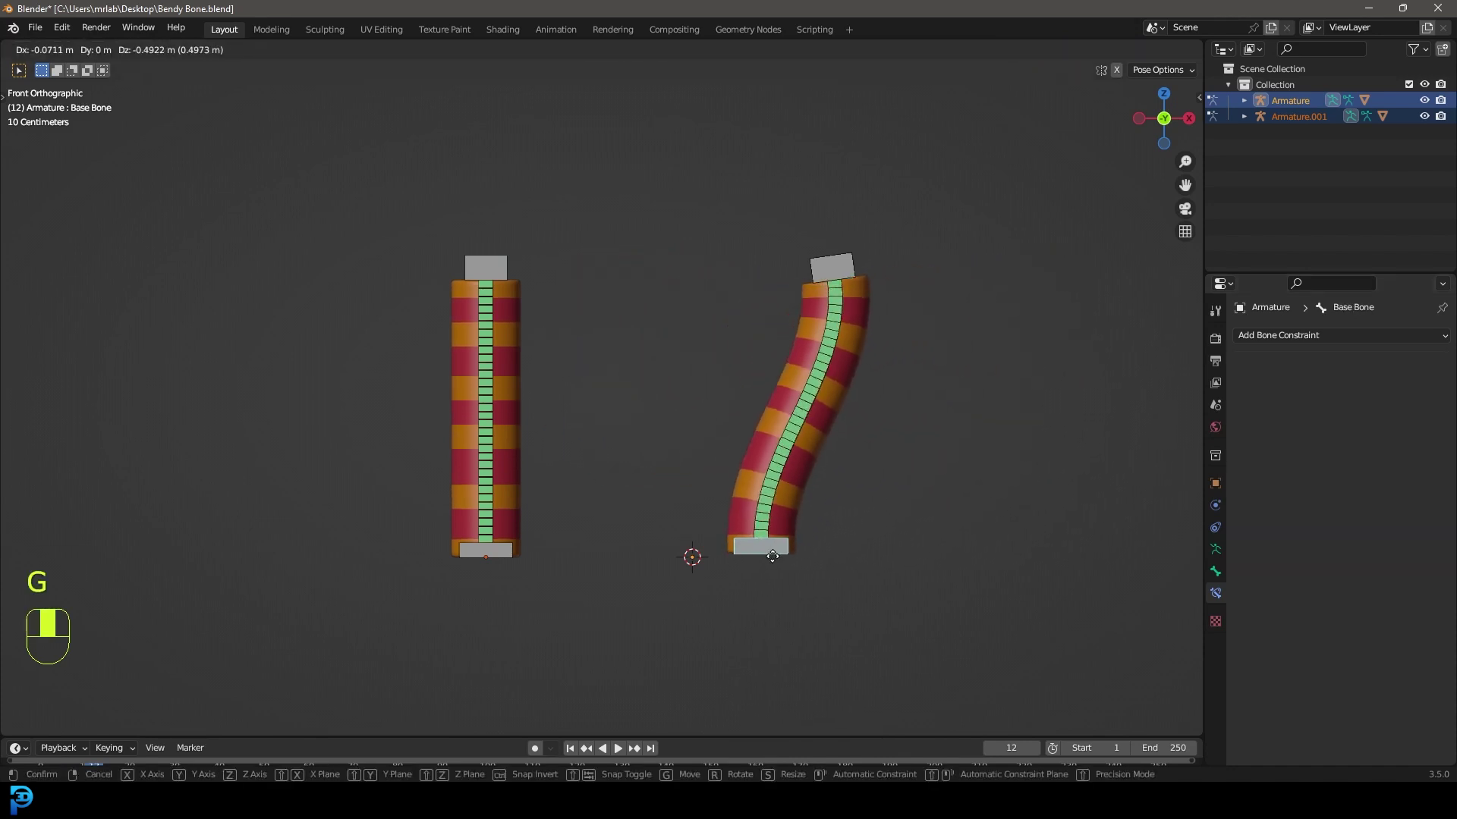
pyautogui.click(770, 555)
pyautogui.scroll(1, 865, 244)
pyautogui.click(959, 257)
pyautogui.press('g')
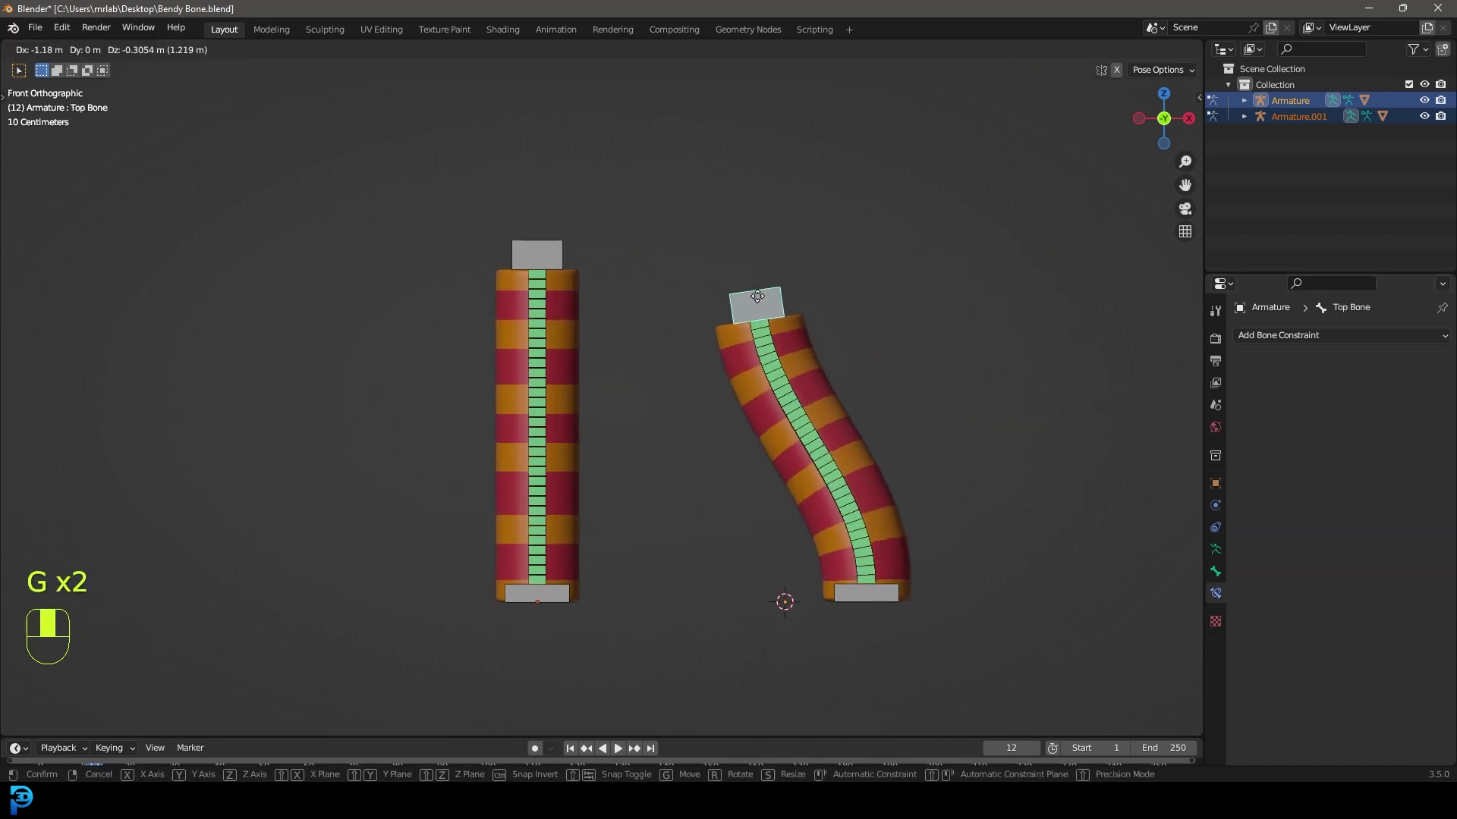
pyautogui.click(889, 294)
pyautogui.click(872, 595)
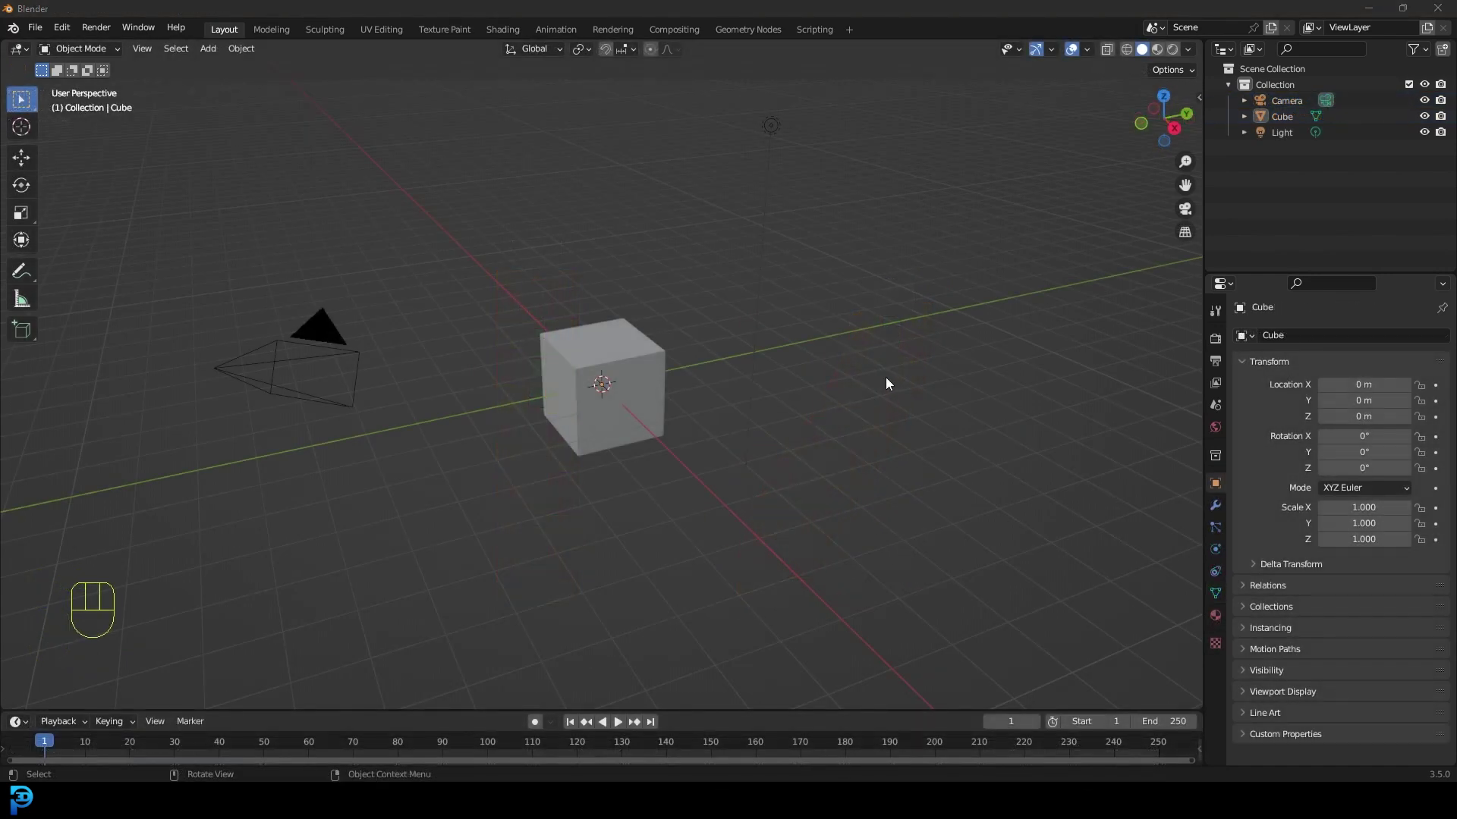
# Delete the default camera, cube and light, then view the empty scene from the front.
pyautogui.moveTo(735, 380); pyautogui.dragTo(394, 554, button='middle')
pyautogui.moveTo(378, 578); pyautogui.dragTo(1009, 60)
pyautogui.scroll(-3, 746, 320)
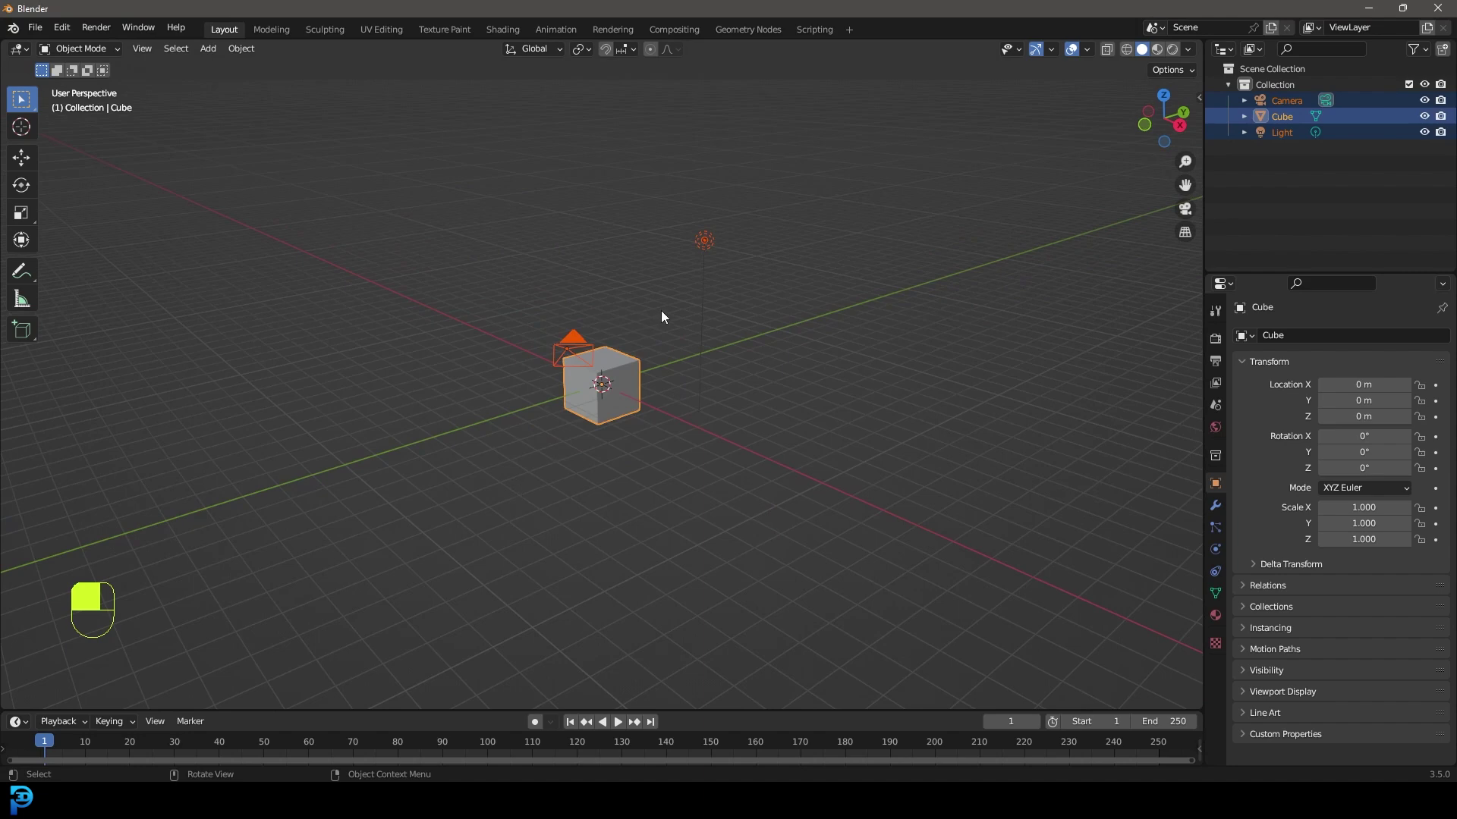
pyautogui.press('Delete')
pyautogui.press('KP_1')
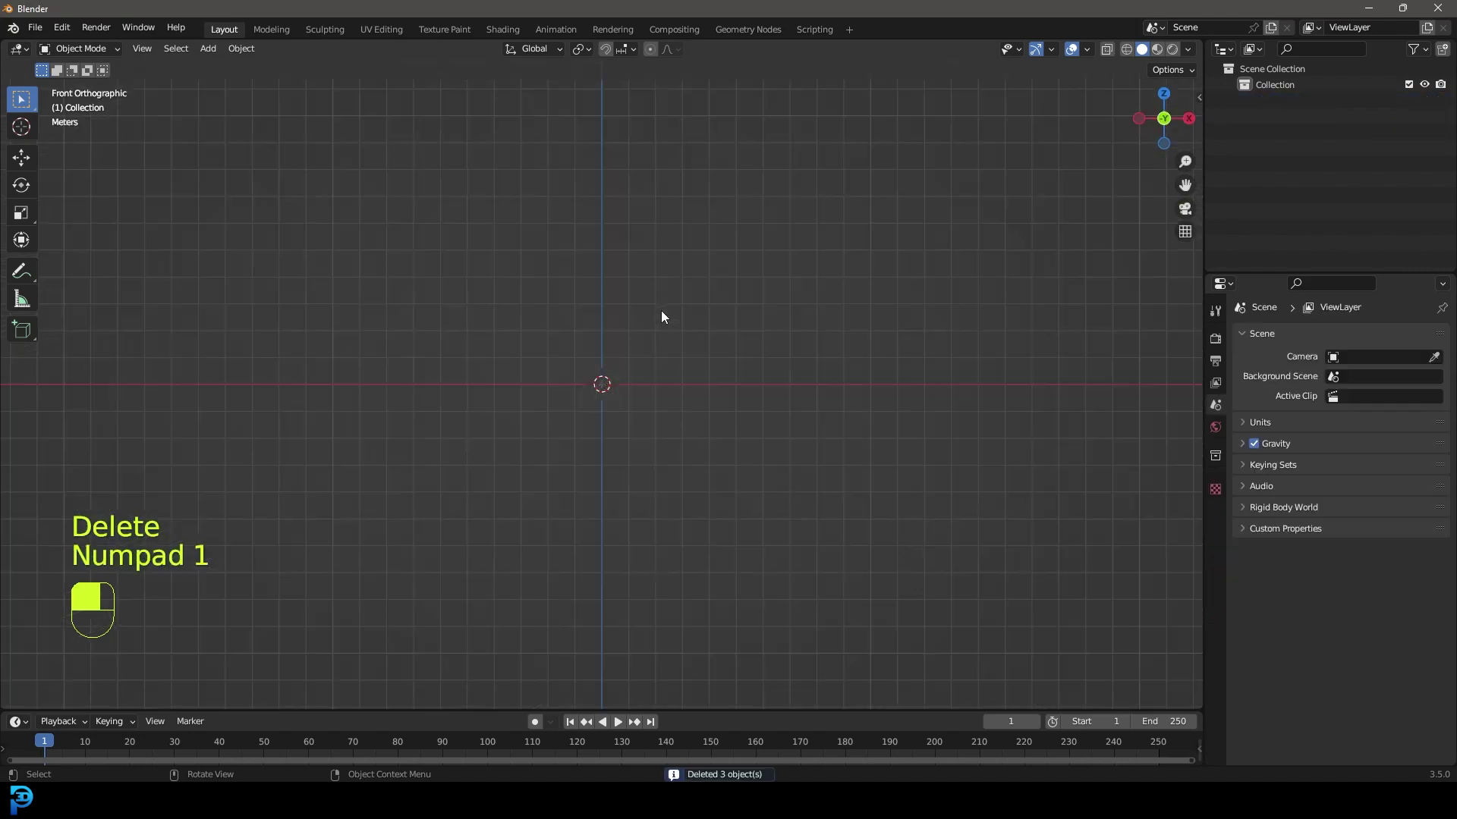
# Add a cylinder at the origin with a 0.25 m radius.
pyautogui.hotkey('shift', 'a')
pyautogui.moveTo(610, 337)
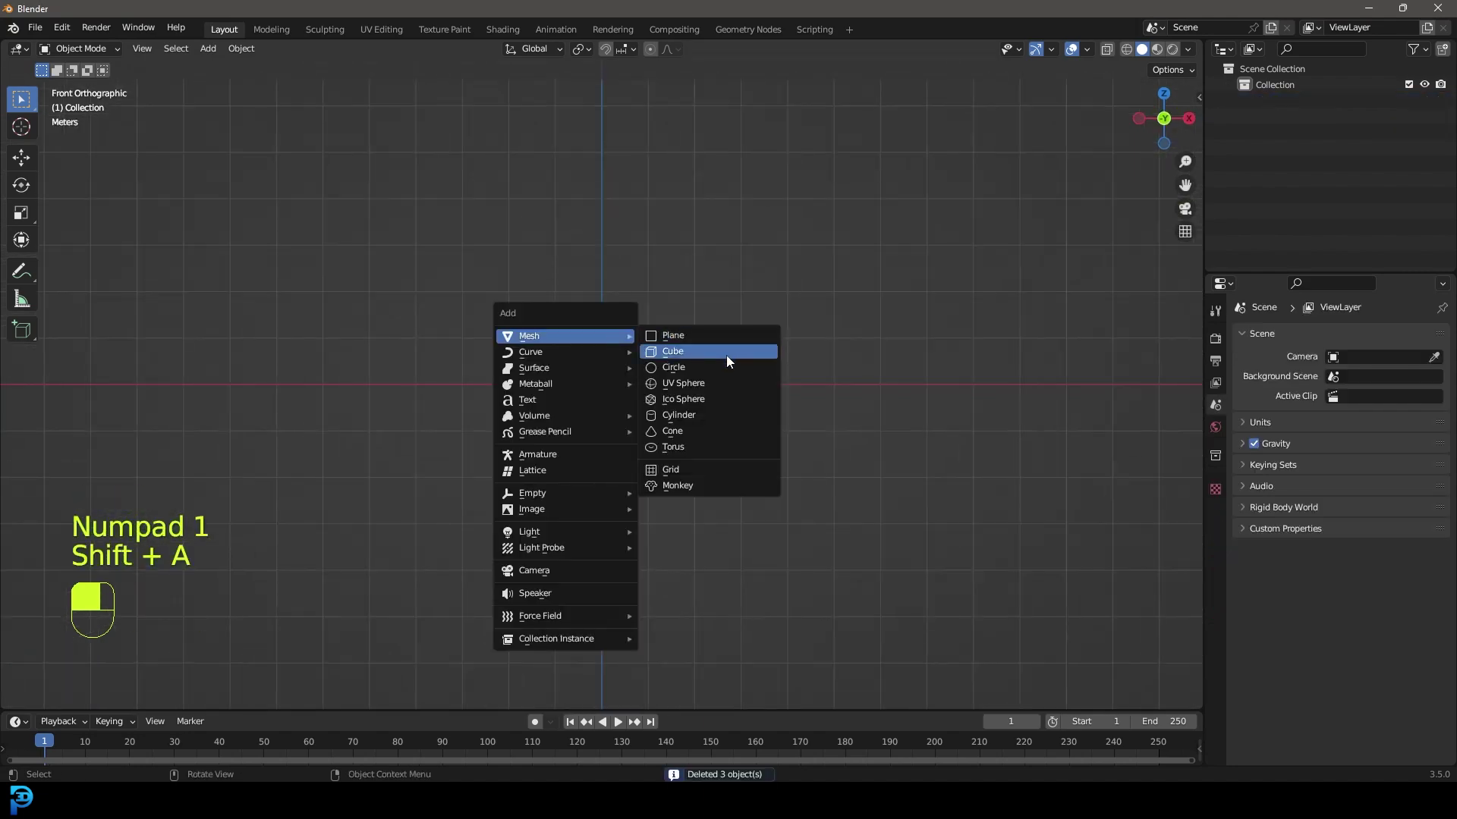
pyautogui.click(686, 416)
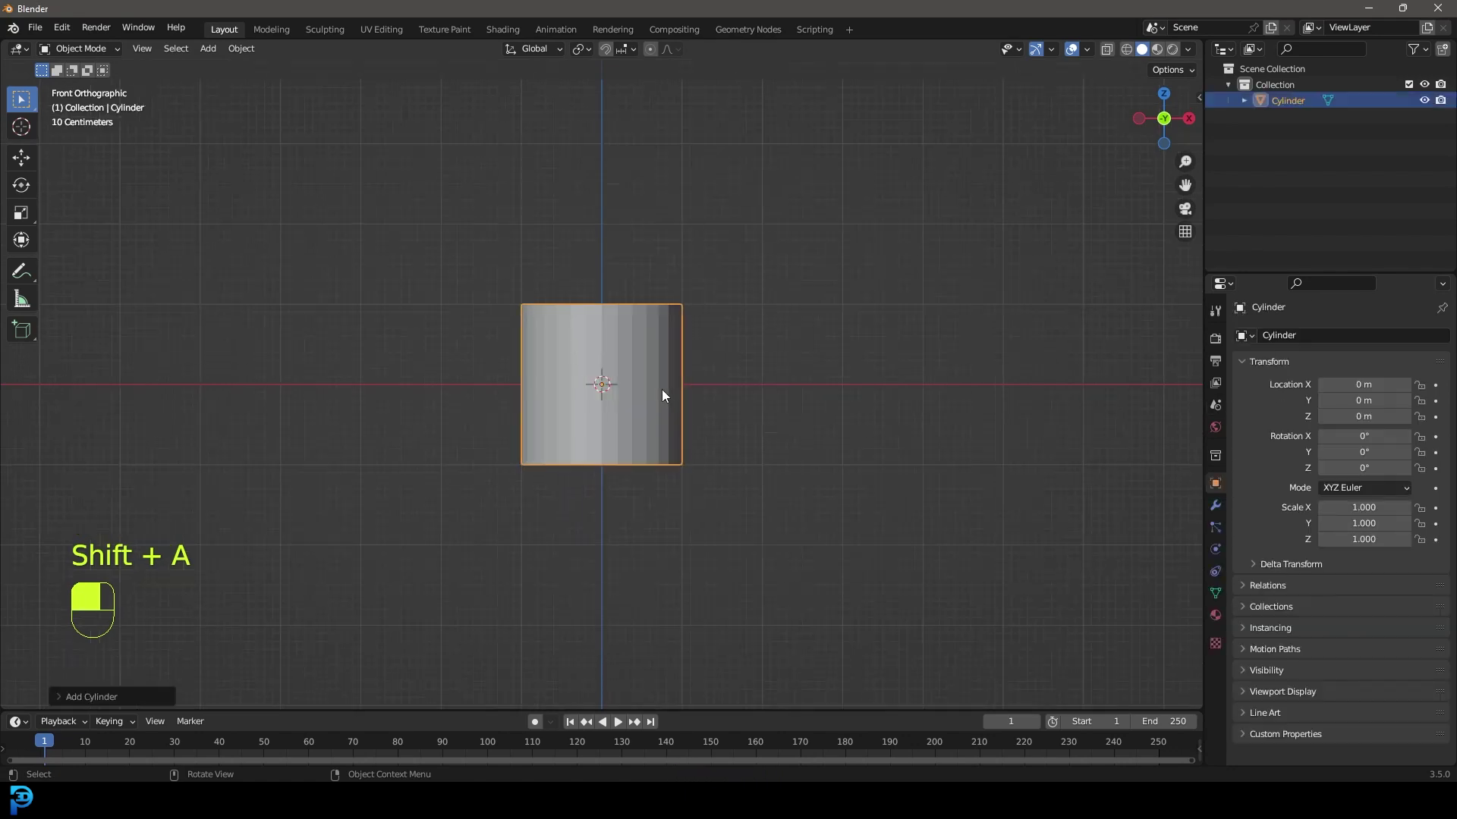
pyautogui.click(68, 696)
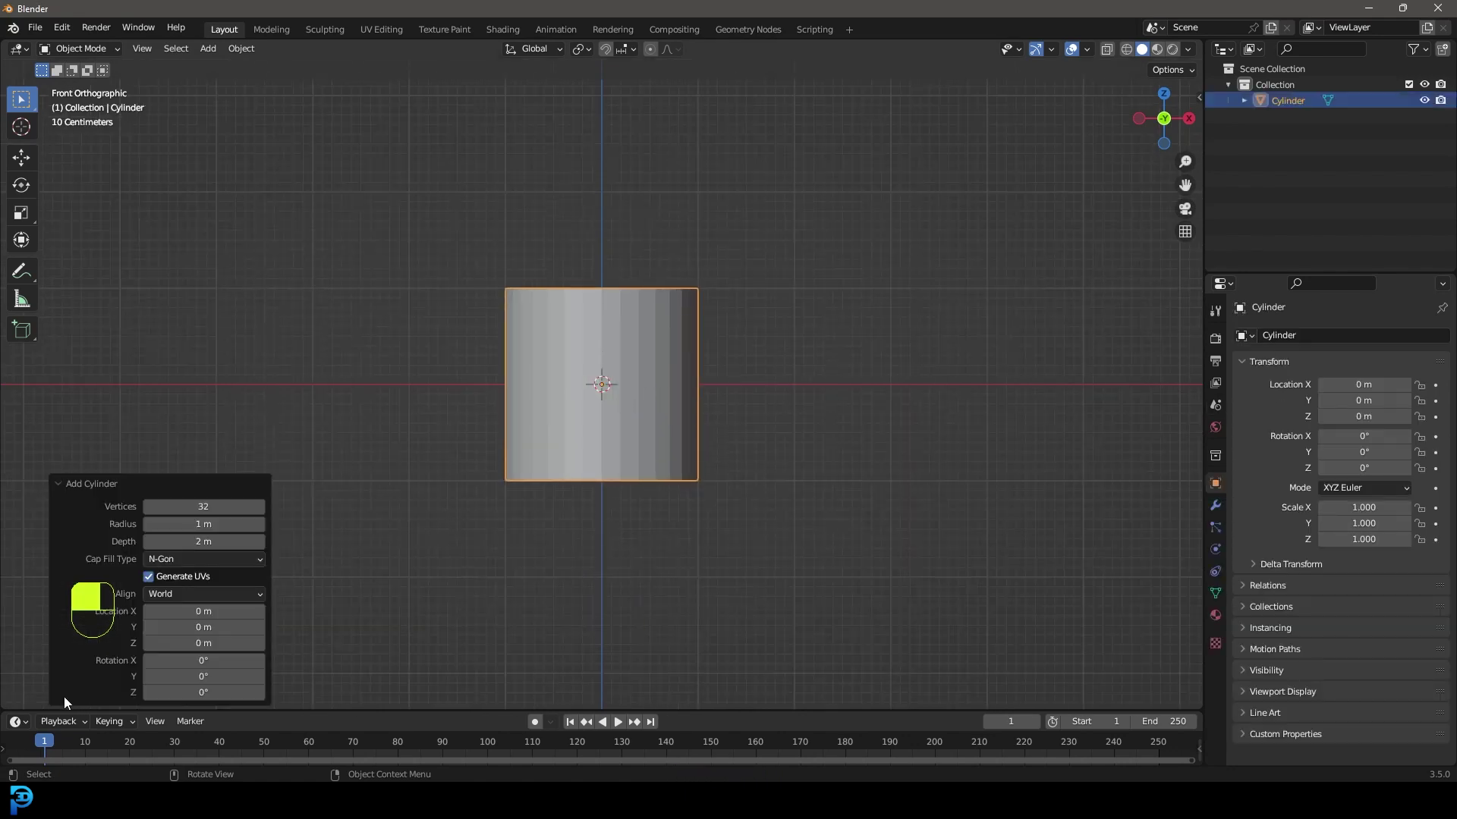
pyautogui.click(194, 525)
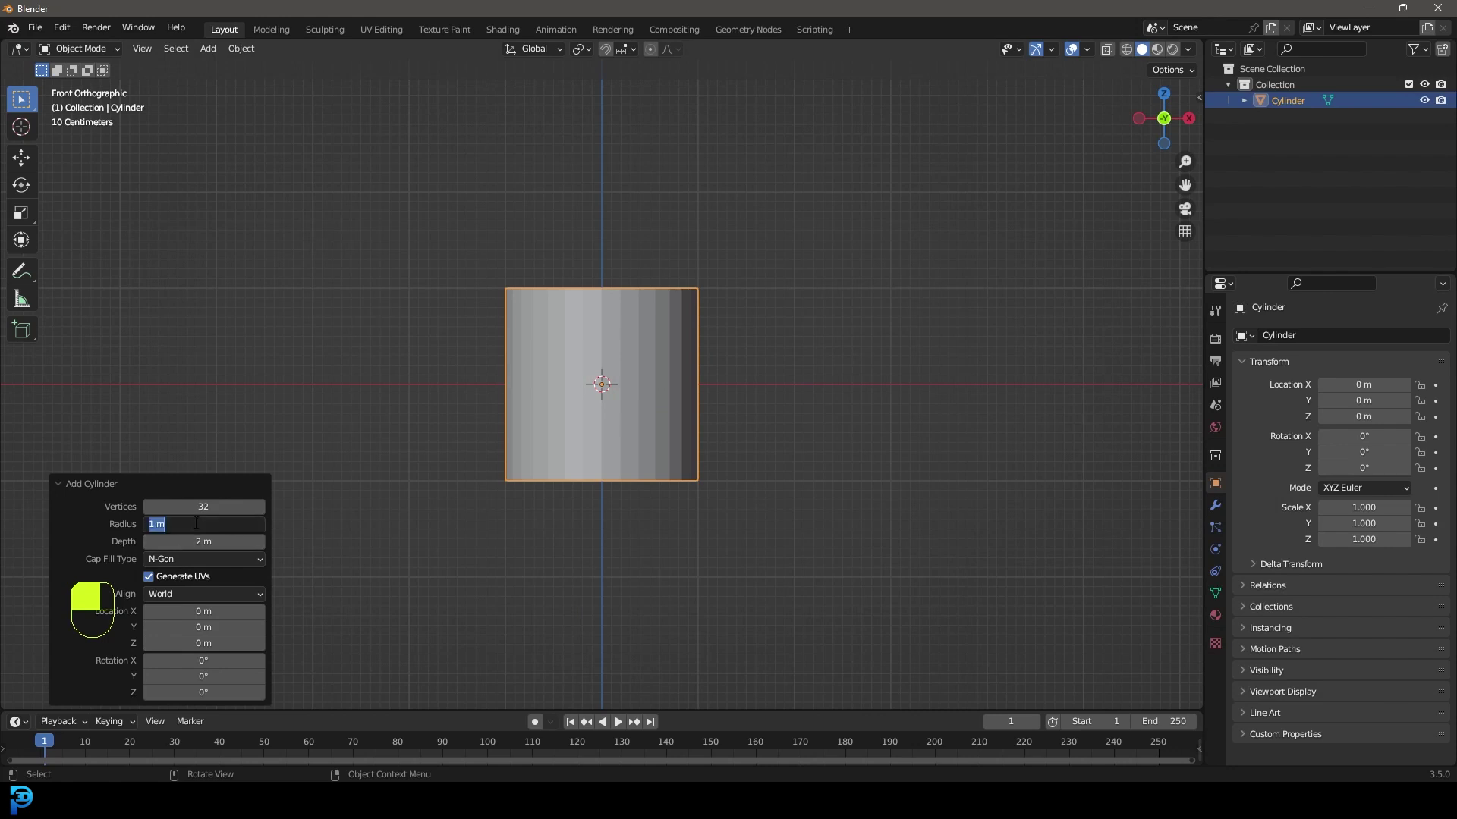
pyautogui.write('0.25')
pyautogui.press('Return')
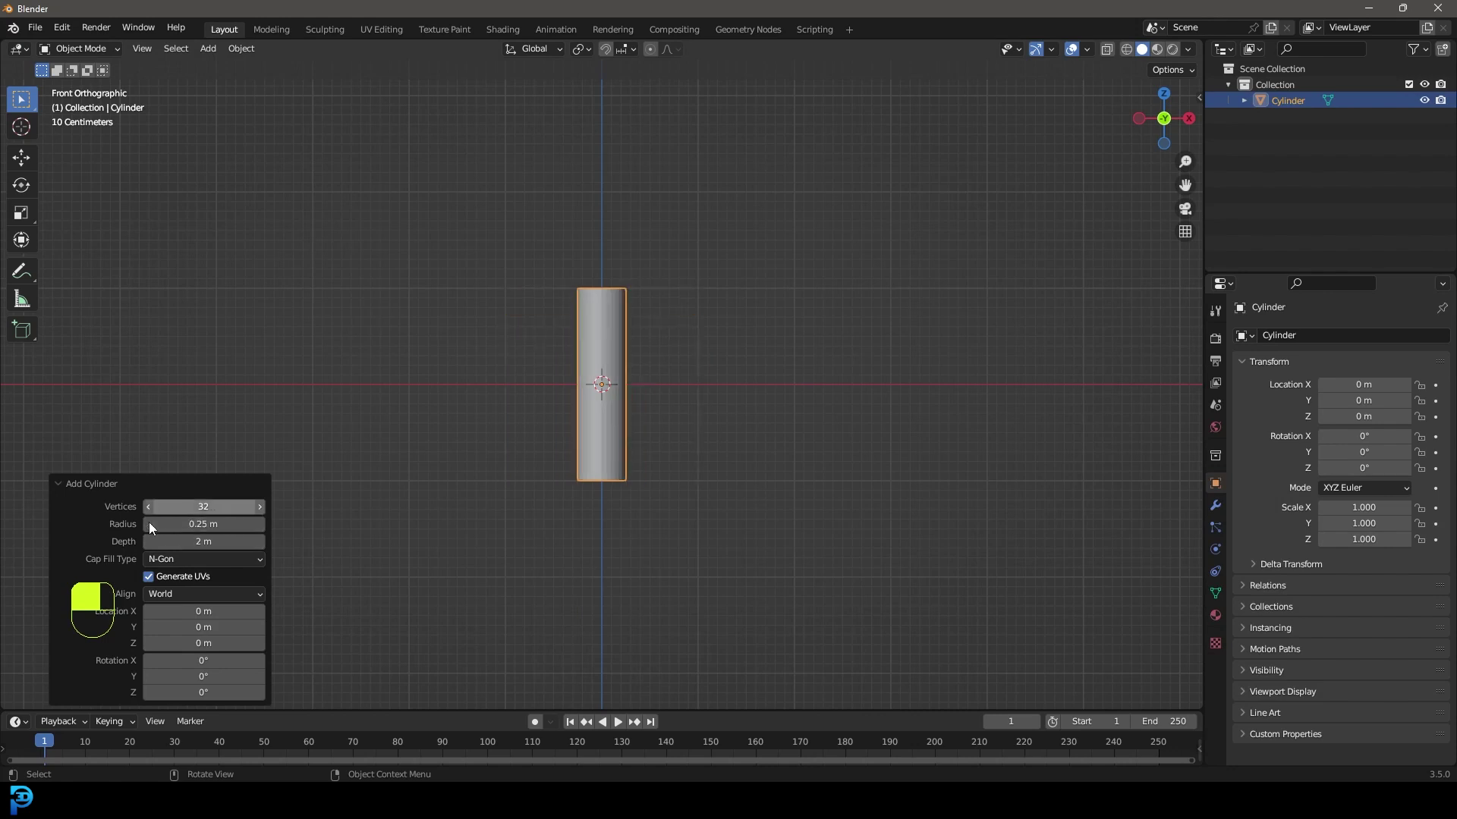
pyautogui.click(69, 484)
# In Edit Mode, loop-cut the cylinder at its middle and set Number of Cuts to 45.
pyautogui.scroll(4, 692, 407)
pyautogui.press('Tab')
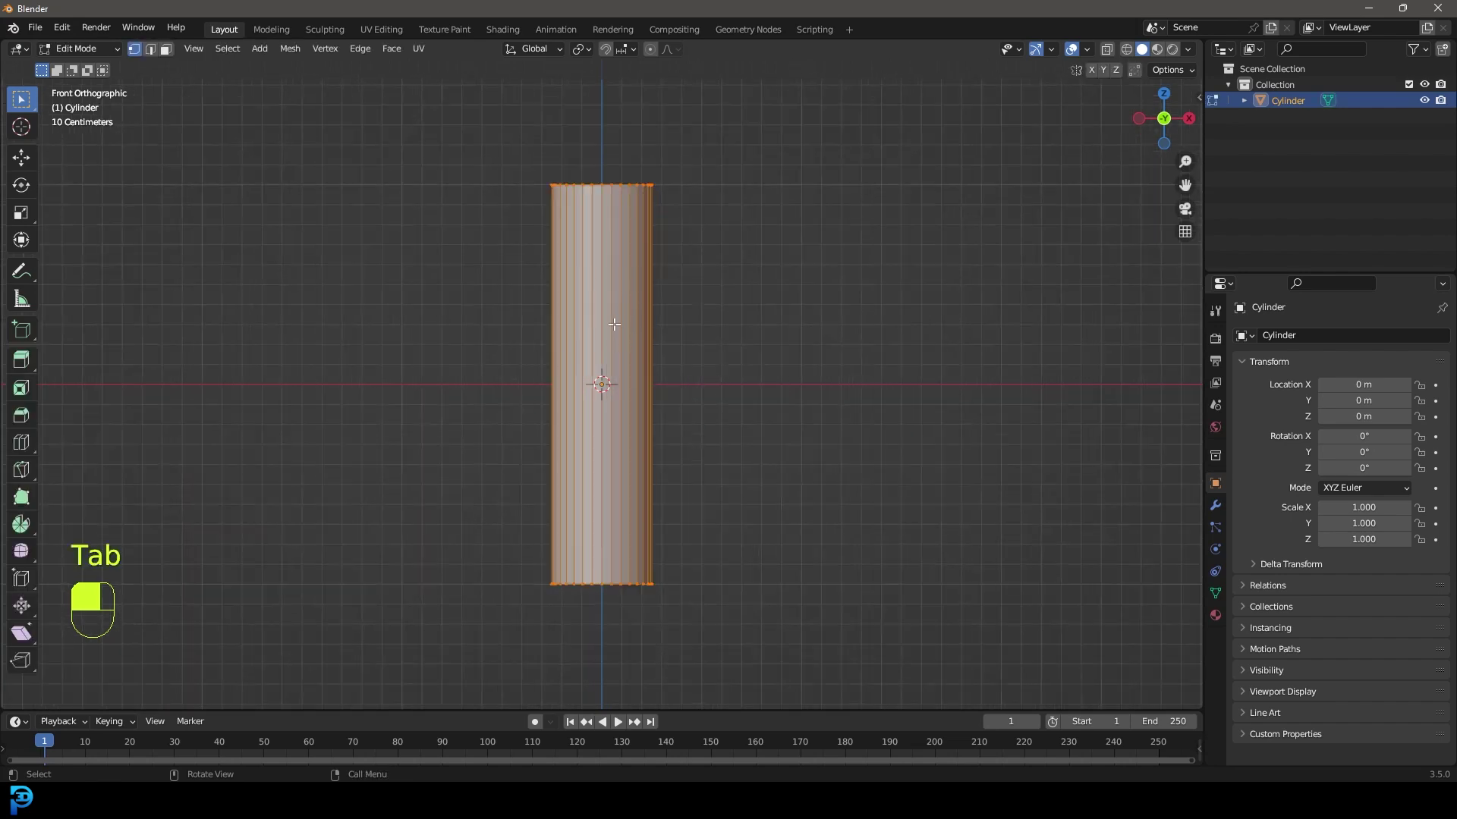
pyautogui.press('ctrl')
pyautogui.hotkey('ctrl', 'r')
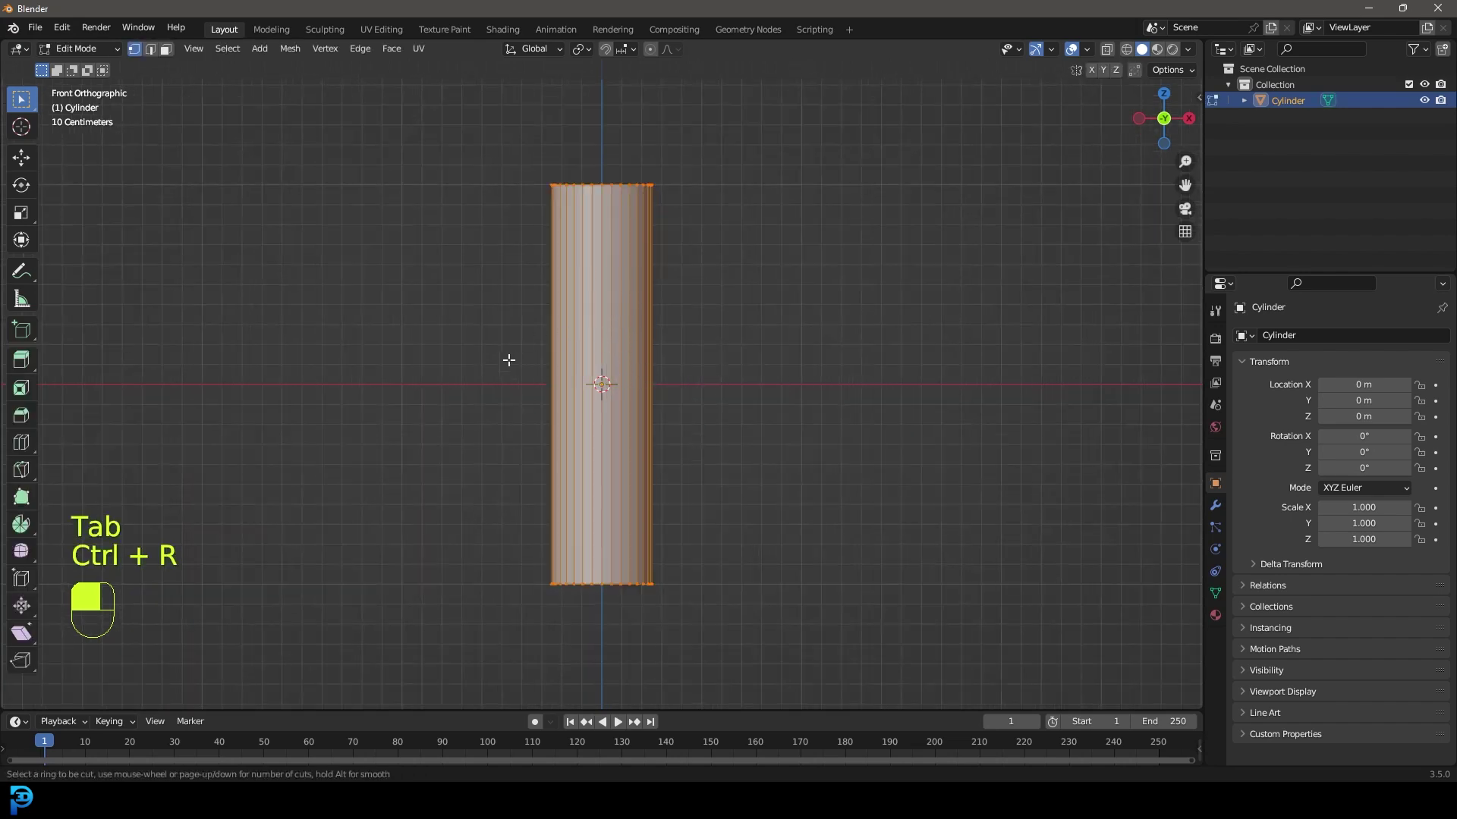
pyautogui.click(574, 368)
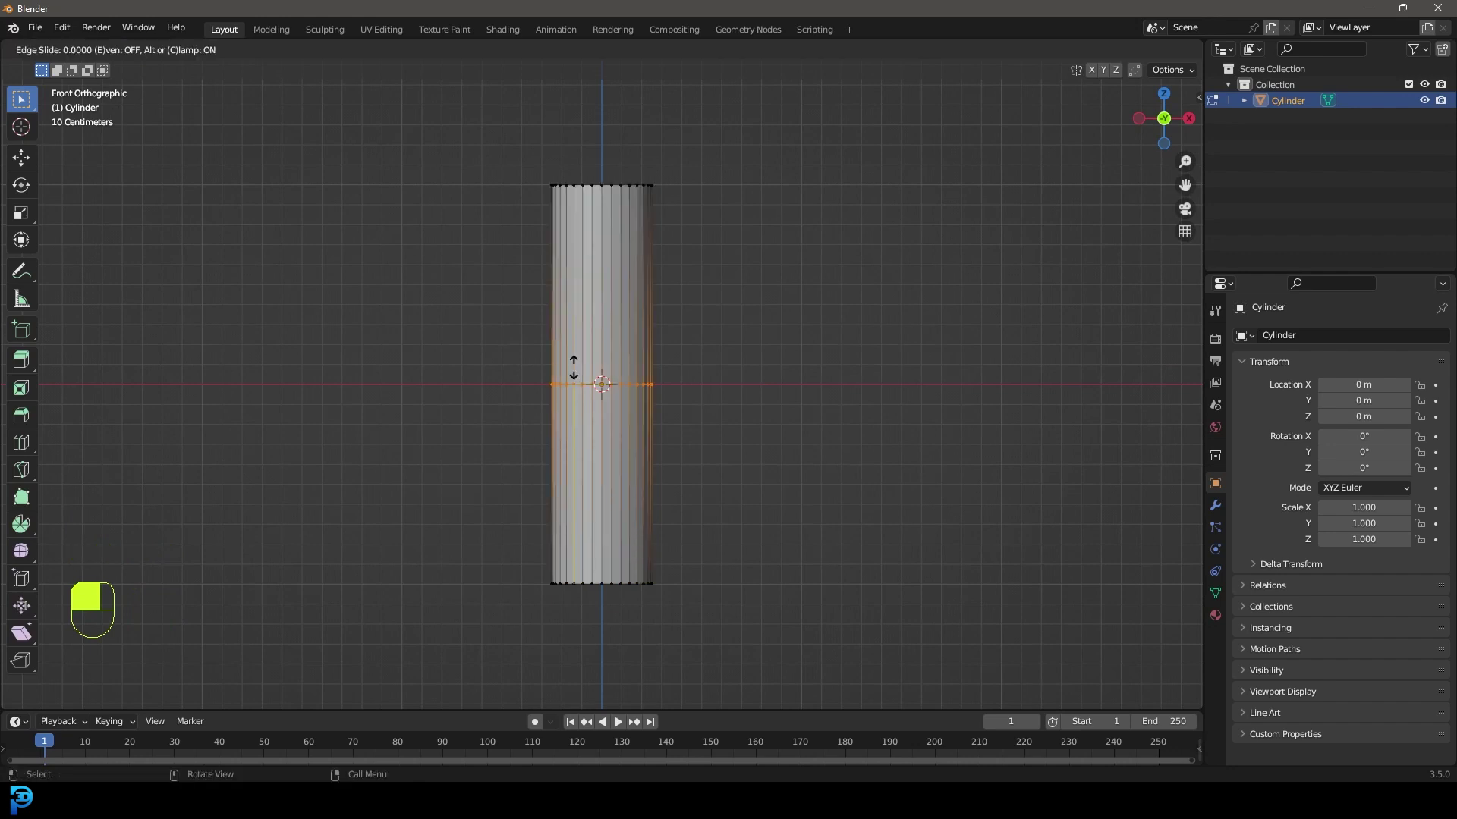
pyautogui.click(574, 368)
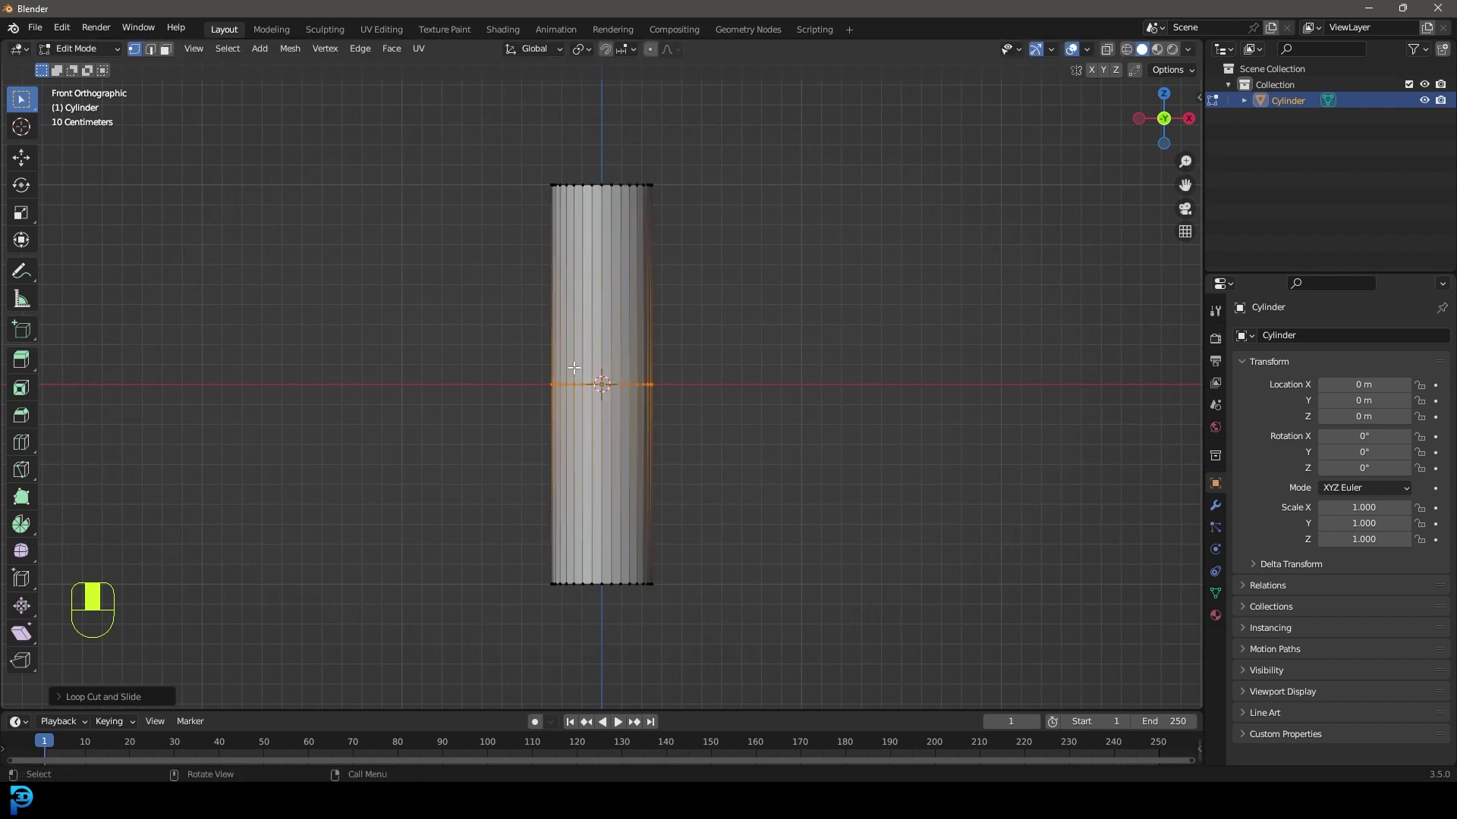
pyautogui.click(58, 695)
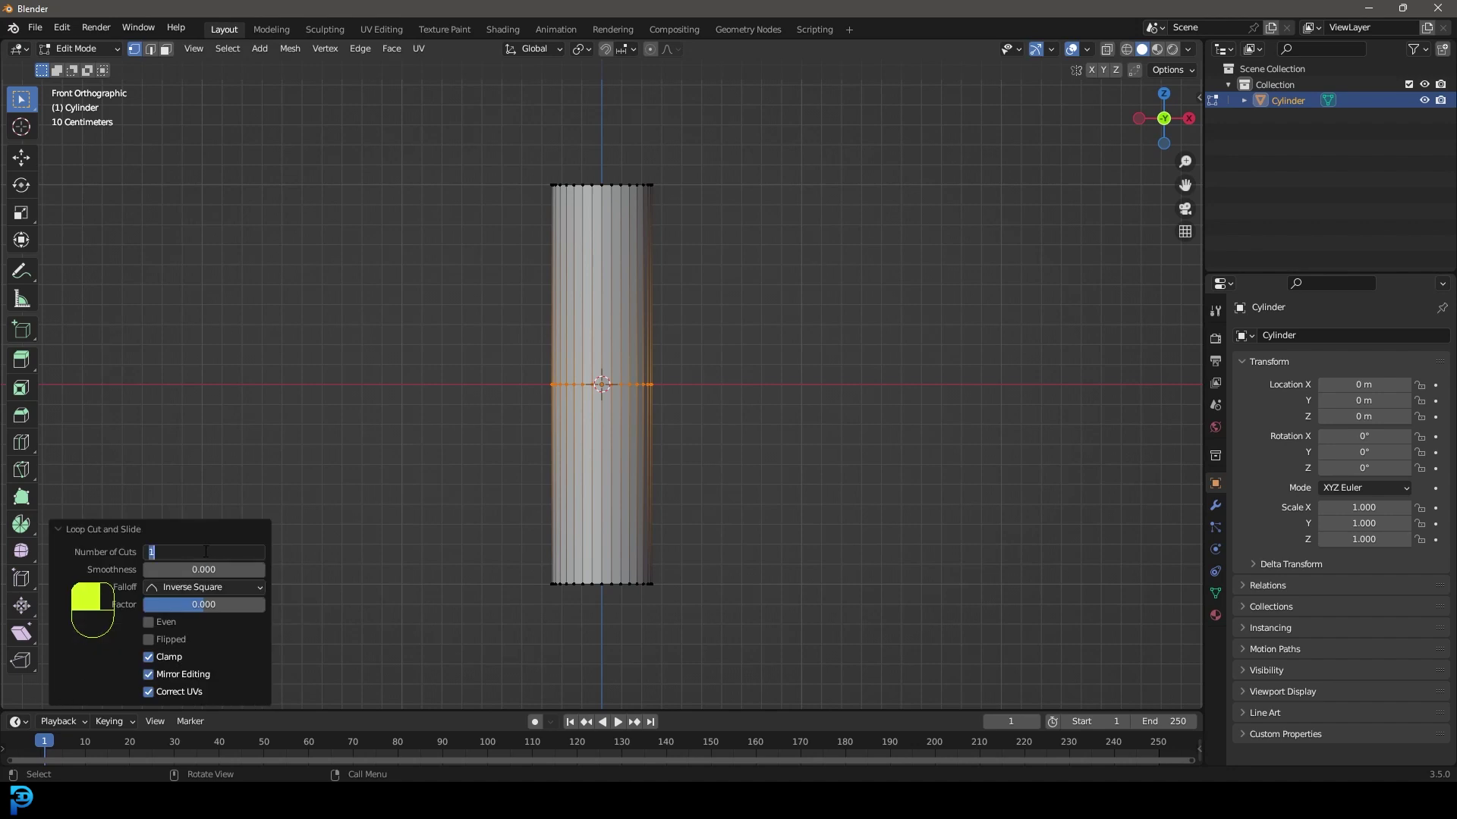
pyautogui.click(205, 552)
pyautogui.write('45')
pyautogui.press('Return')
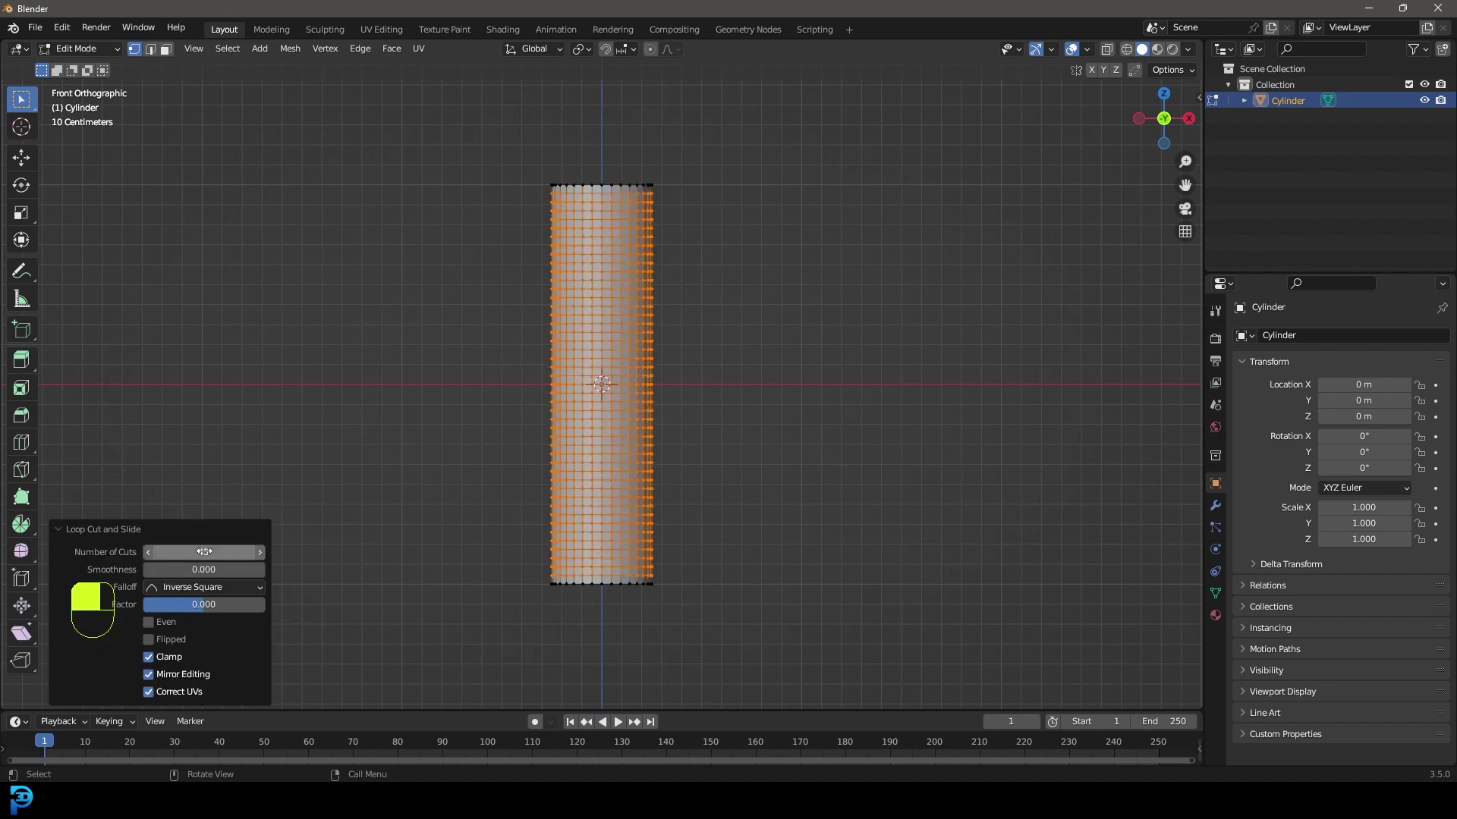
pyautogui.moveTo(497, 283); pyautogui.dragTo(594, 303, button='middle')
pyautogui.scroll(5, 595, 303)
pyautogui.moveTo(607, 200); pyautogui.dragTo(637, 161, button='middle')
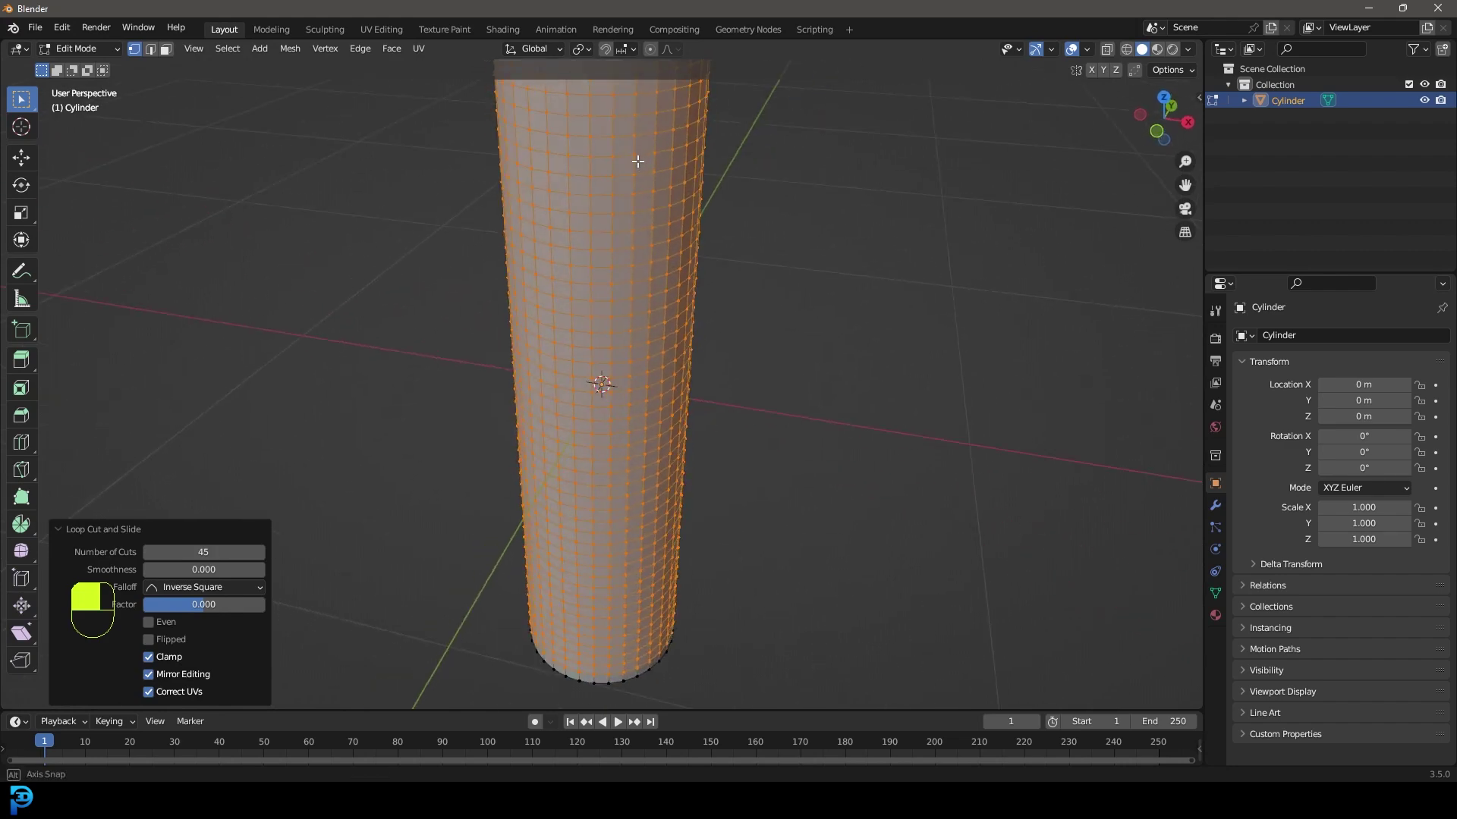
# Select the cylinder's bottom cap face and bevel its edges.
pyautogui.press('3')
pyautogui.scroll(-3, 577, 251)
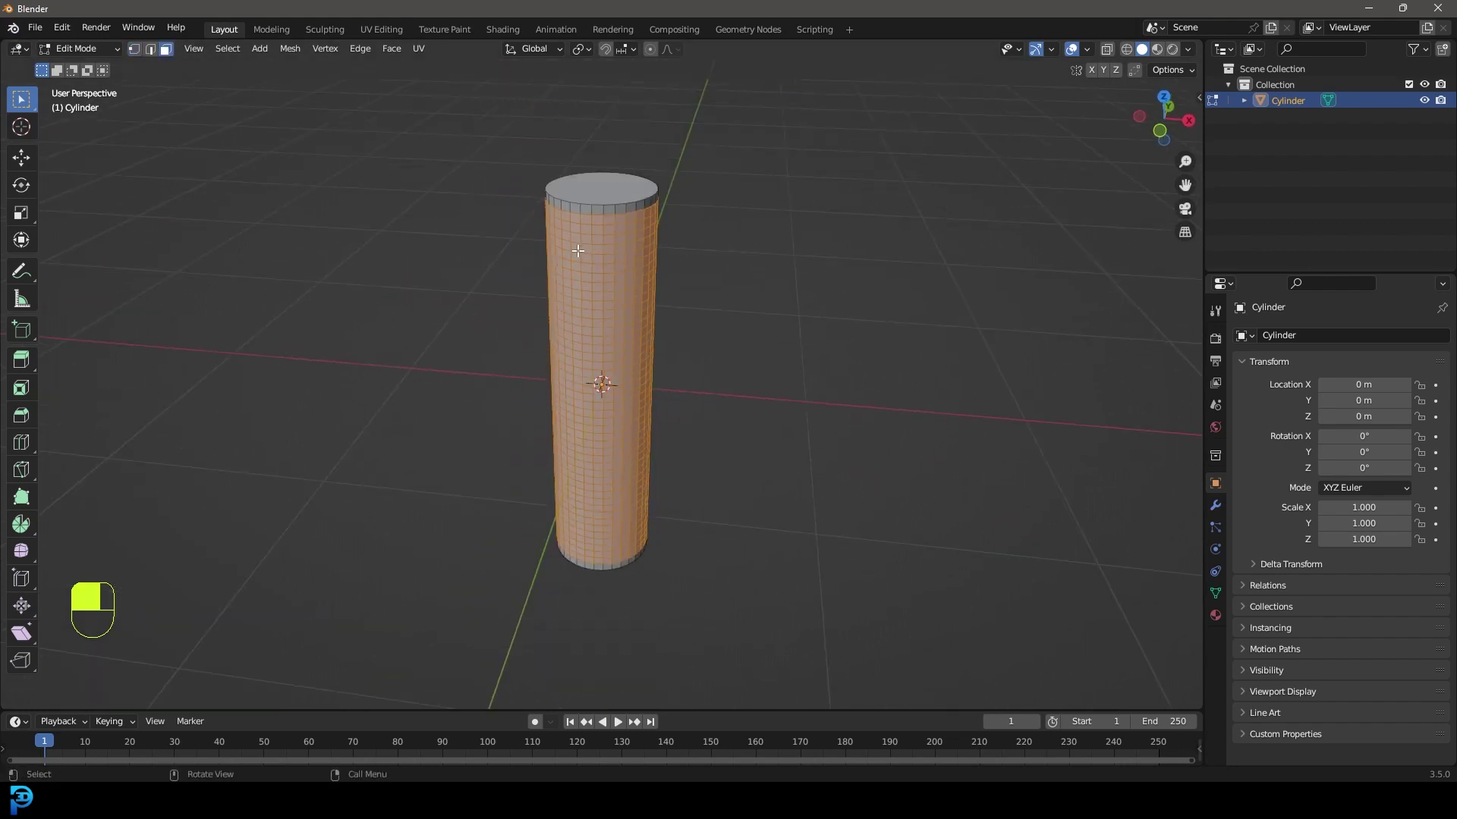
pyautogui.scroll(3, 577, 250)
pyautogui.click(743, 455)
pyautogui.scroll(-4, 607, 493)
pyautogui.keyDown('shift'); pyautogui.moveTo(626, 633); pyautogui.dragTo(77, 90, button='middle'); pyautogui.keyUp('shift')
pyautogui.moveTo(164, 55); pyautogui.dragTo(663, 351, button='middle')
pyautogui.keyDown('shift'); pyautogui.click(599, 360); pyautogui.keyUp('shift')
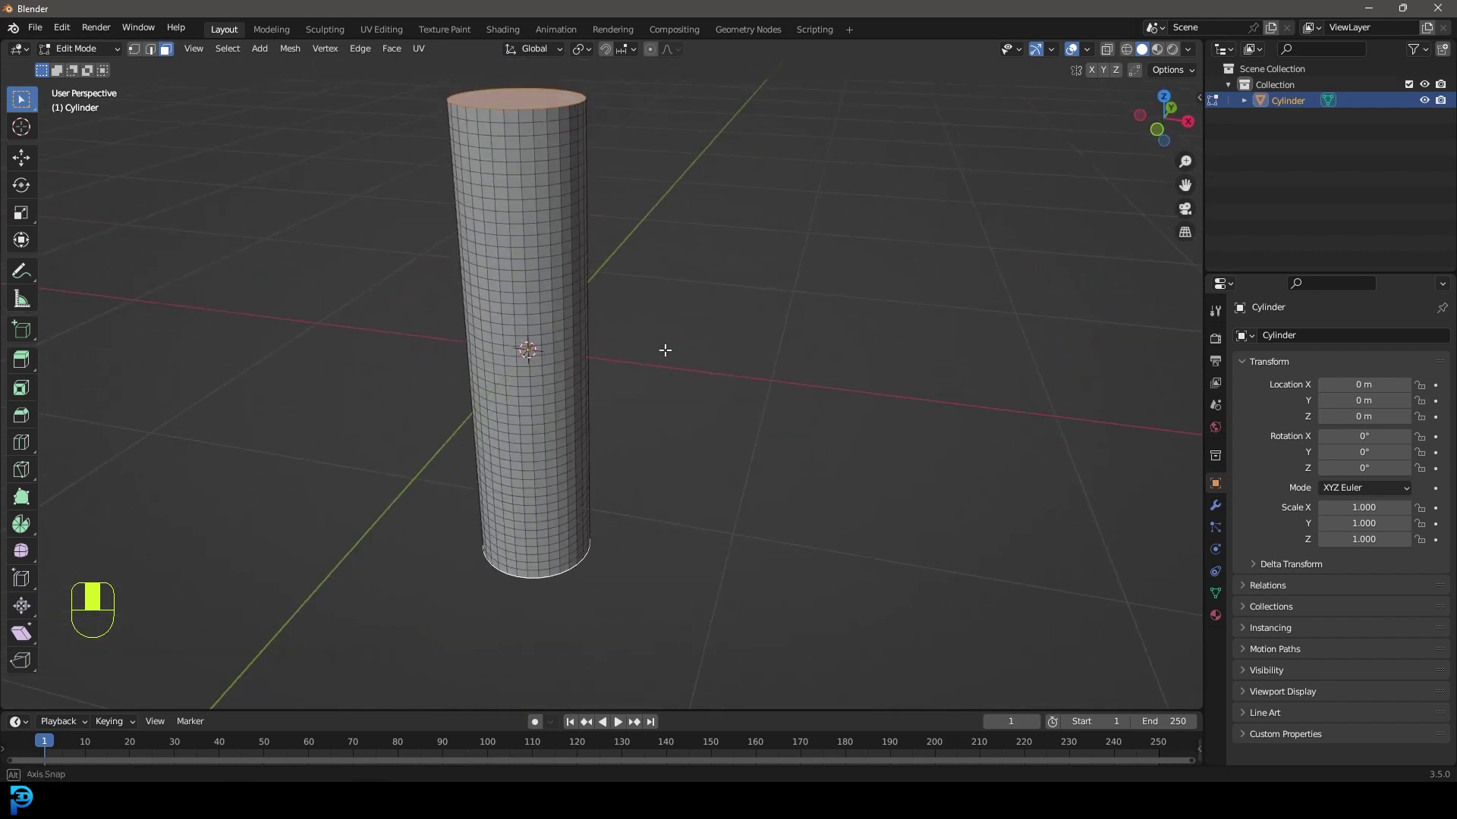
pyautogui.scroll(2, 663, 351)
pyautogui.hotkey('ctrl', 'b')
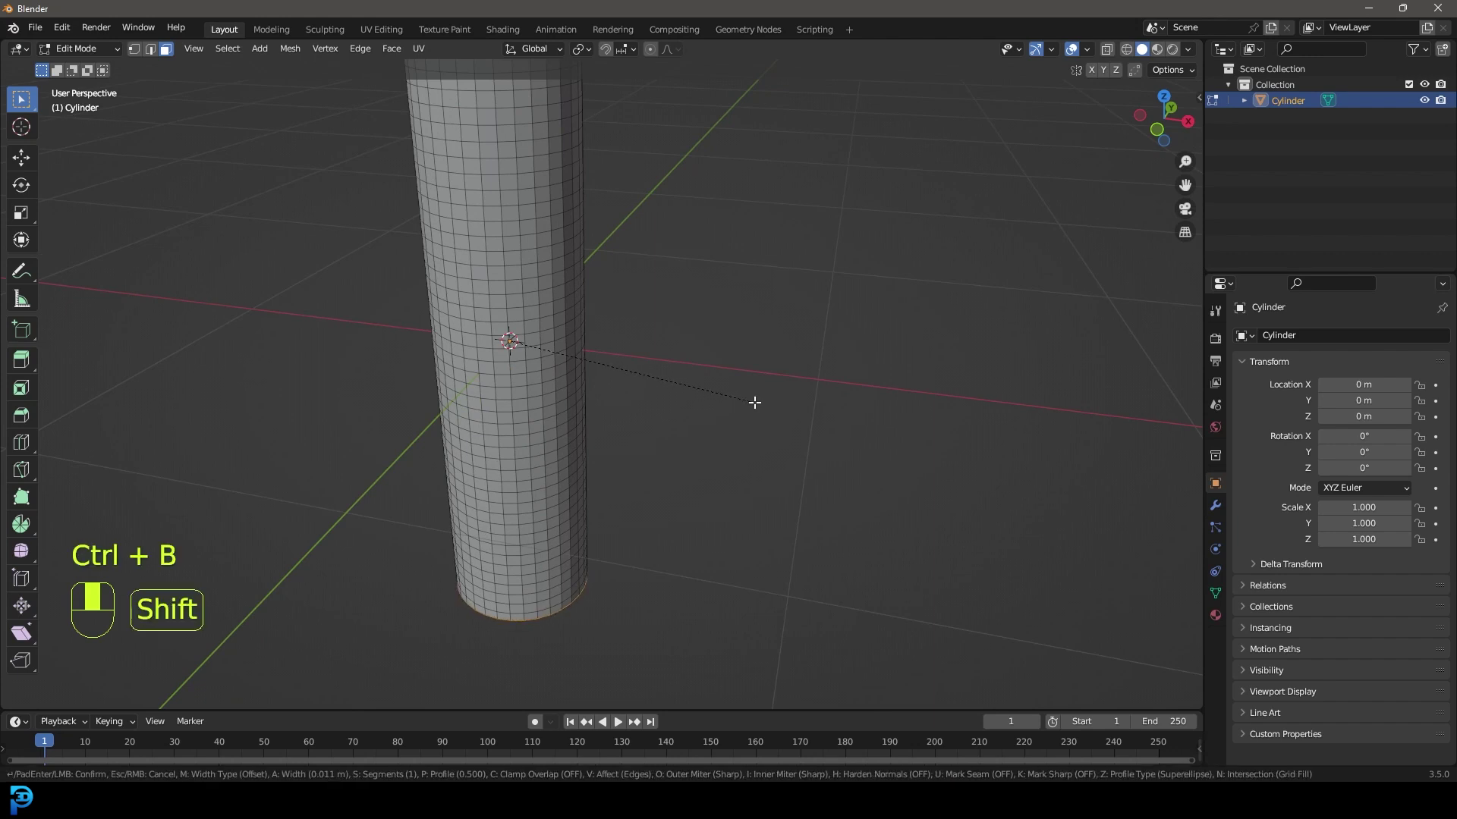
pyautogui.click(753, 402)
pyautogui.moveTo(753, 402); pyautogui.dragTo(673, 448, button='middle')
pyautogui.moveTo(260, 377); pyautogui.dragTo(660, 328, button='middle')
# Shade the cylinder smooth in Object Mode.
pyautogui.press('Tab')
pyautogui.hotkey('shift', 'c')
pyautogui.rightClick(636, 298)
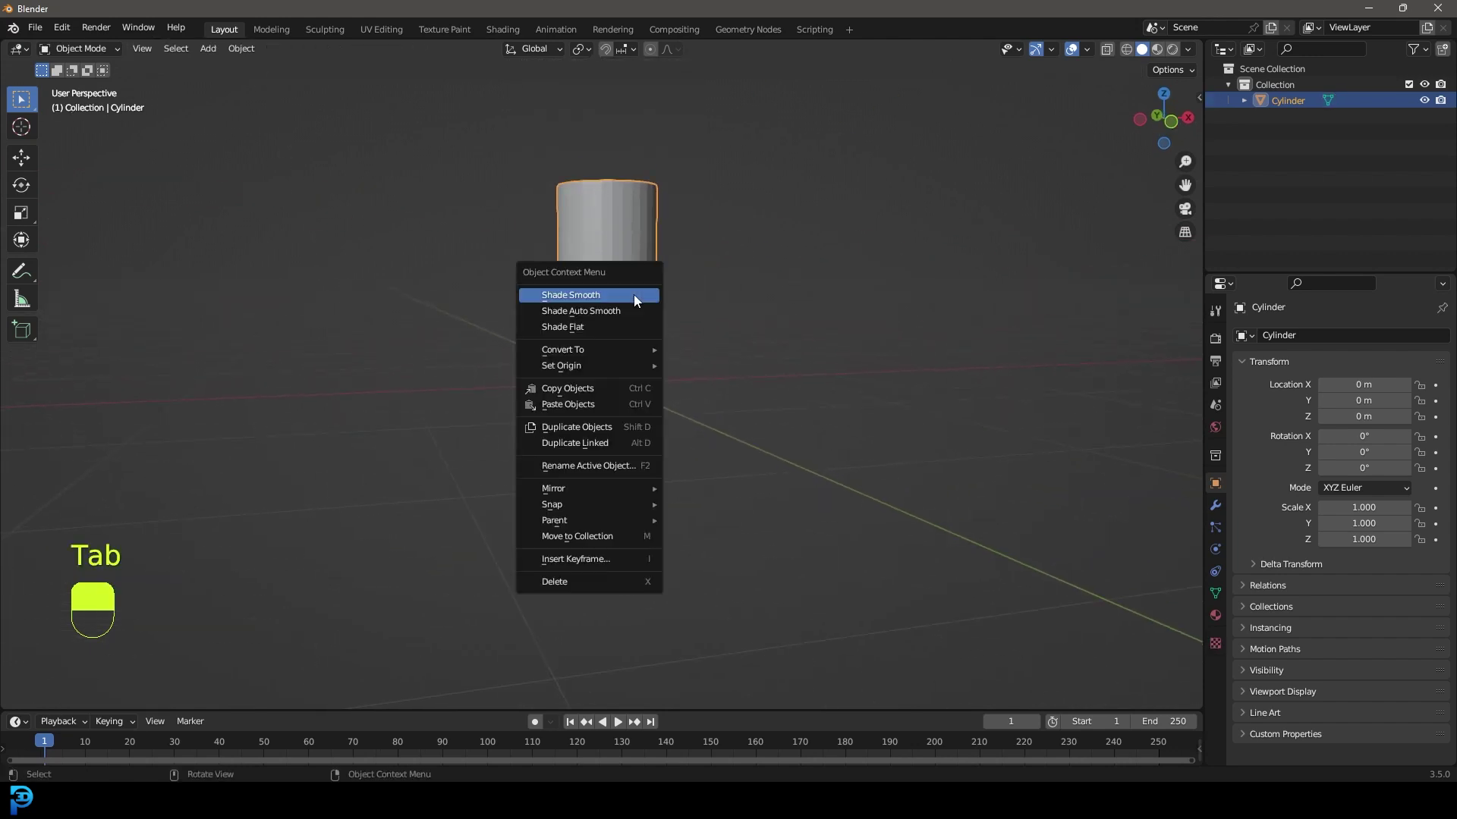
pyautogui.click(585, 298)
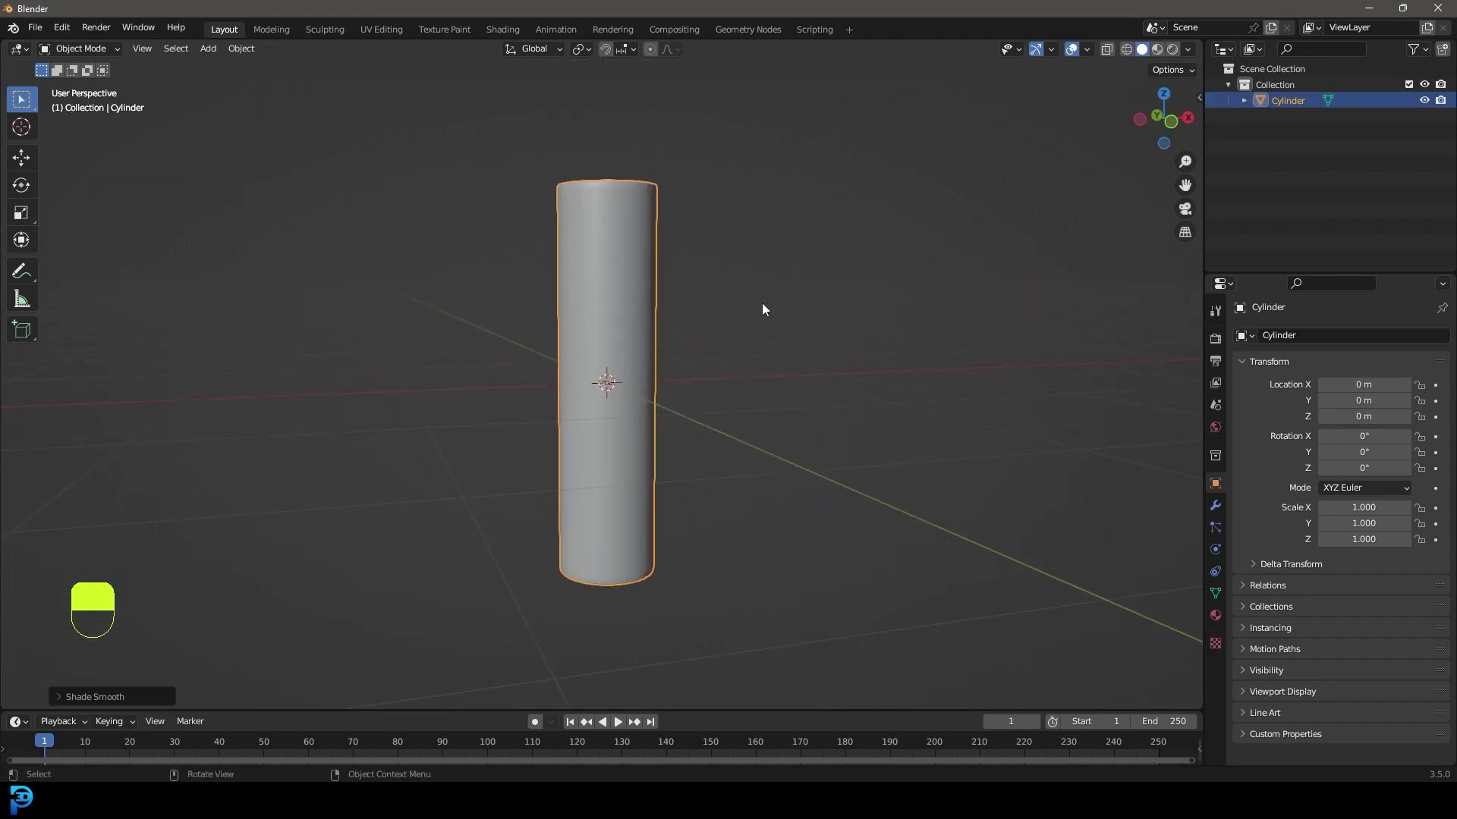
# Move the whole mesh up 1 m along Z so its base sits at the origin.
pyautogui.press('KP_1')
pyautogui.press('Tab')
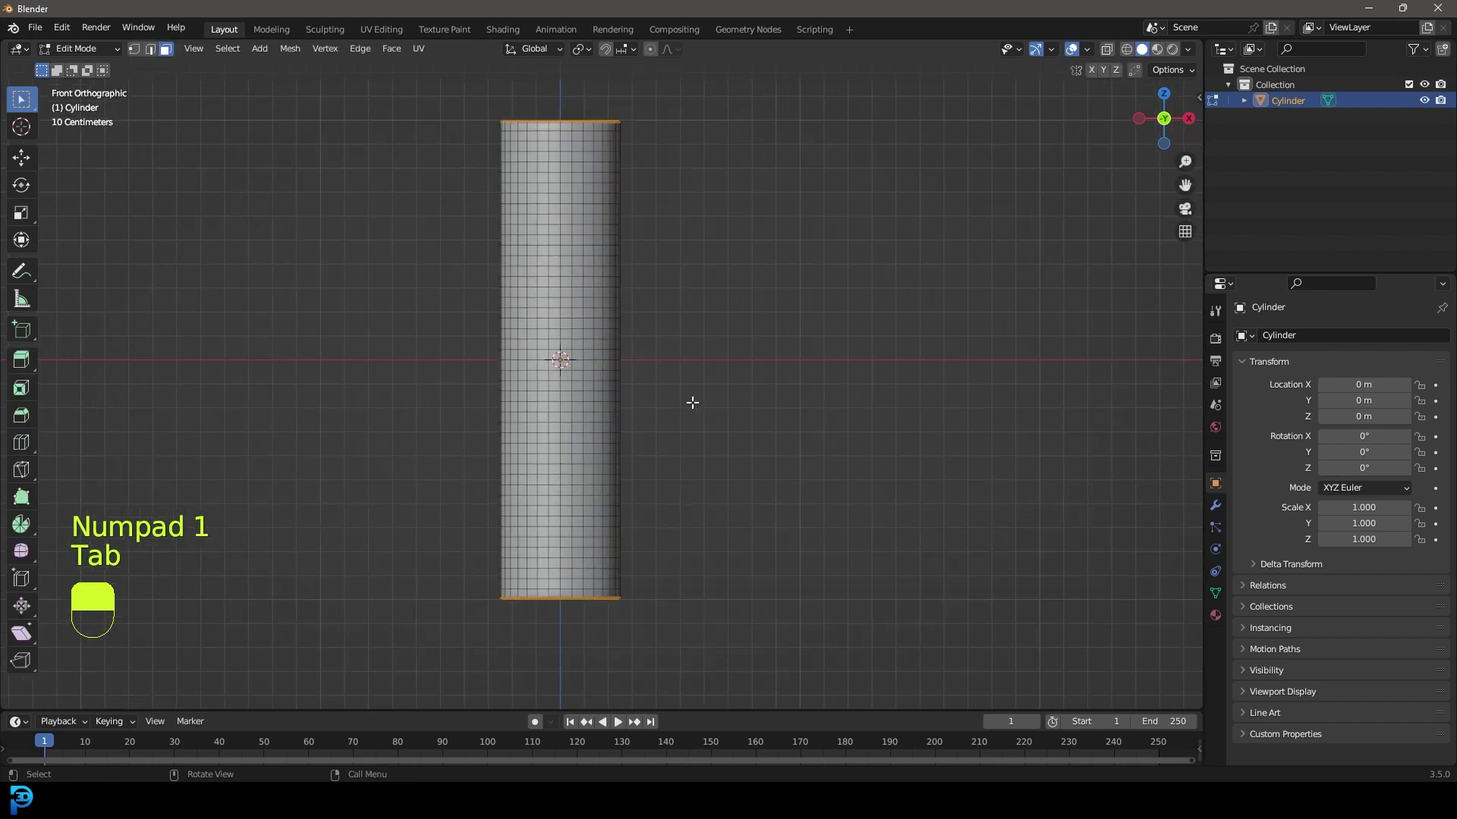
pyautogui.press('a')
pyautogui.press('g')
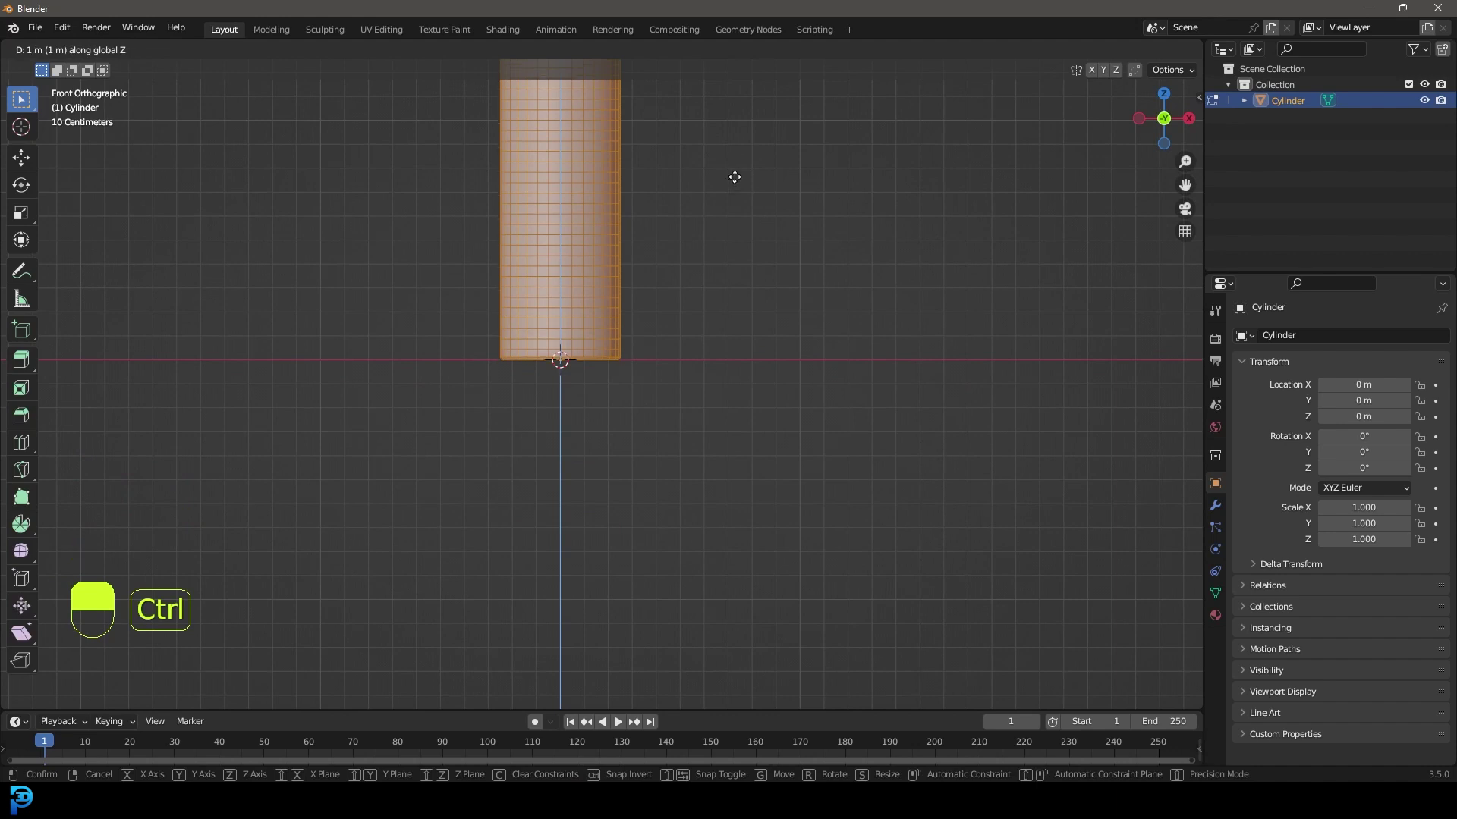
pyautogui.click(739, 180)
pyautogui.moveTo(739, 179); pyautogui.dragTo(600, 346, button='middle')
# Add an armature at the cylinder's base in Object Mode.
pyautogui.press('Tab')
pyautogui.press('KP_1')
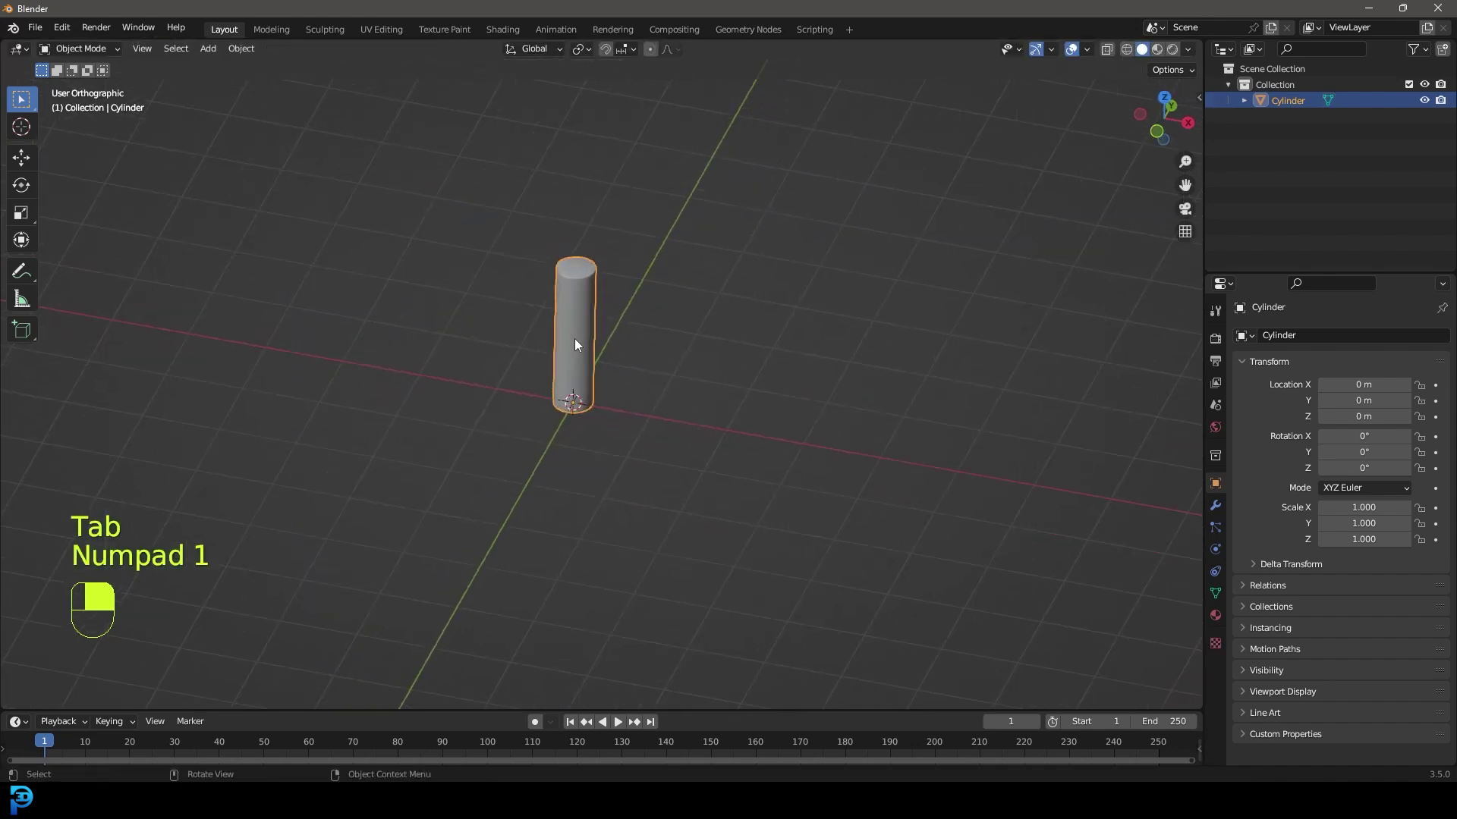
pyautogui.scroll(3, 590, 457)
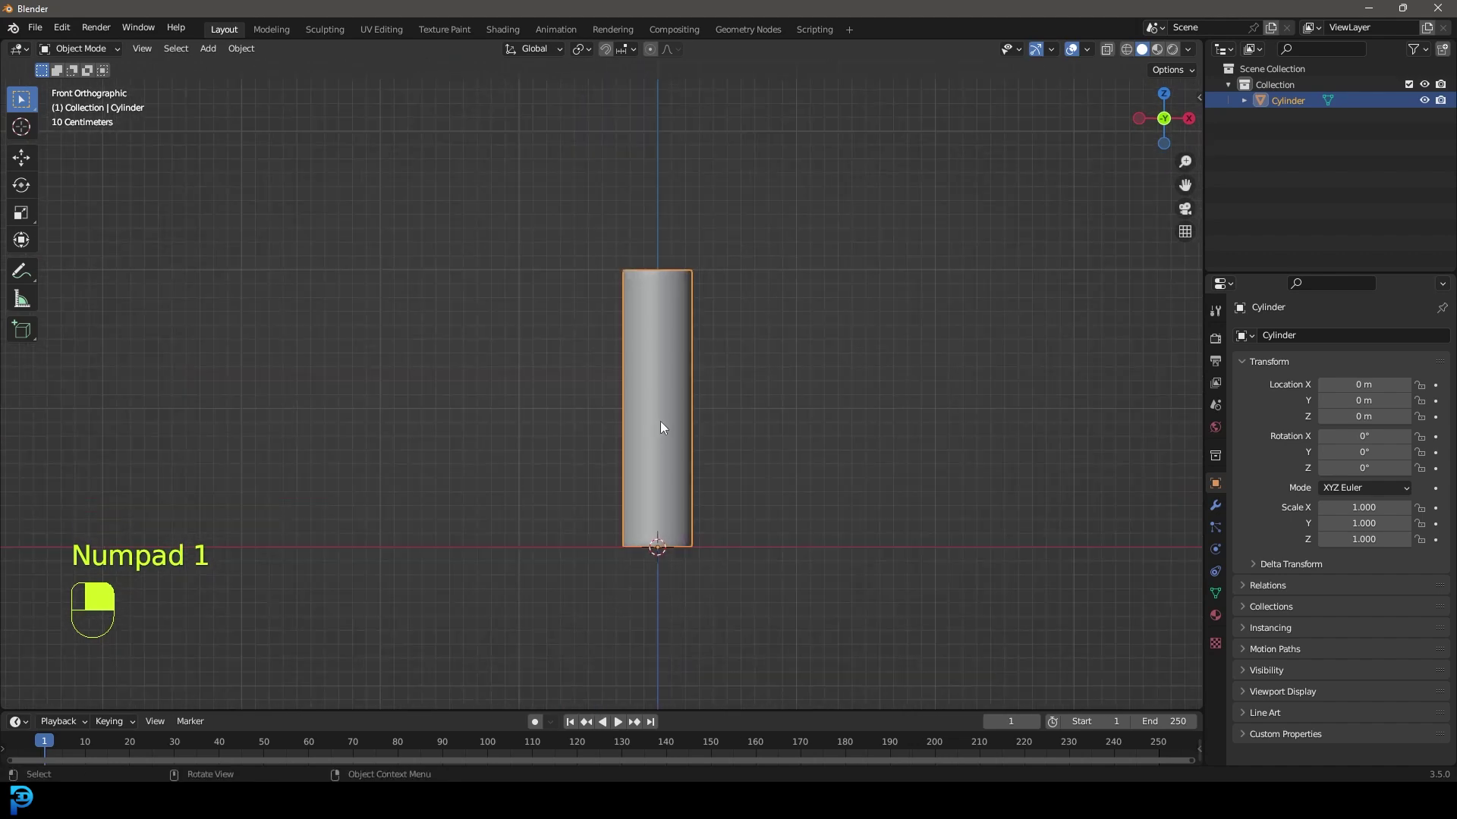
pyautogui.hotkey('shift', 'a')
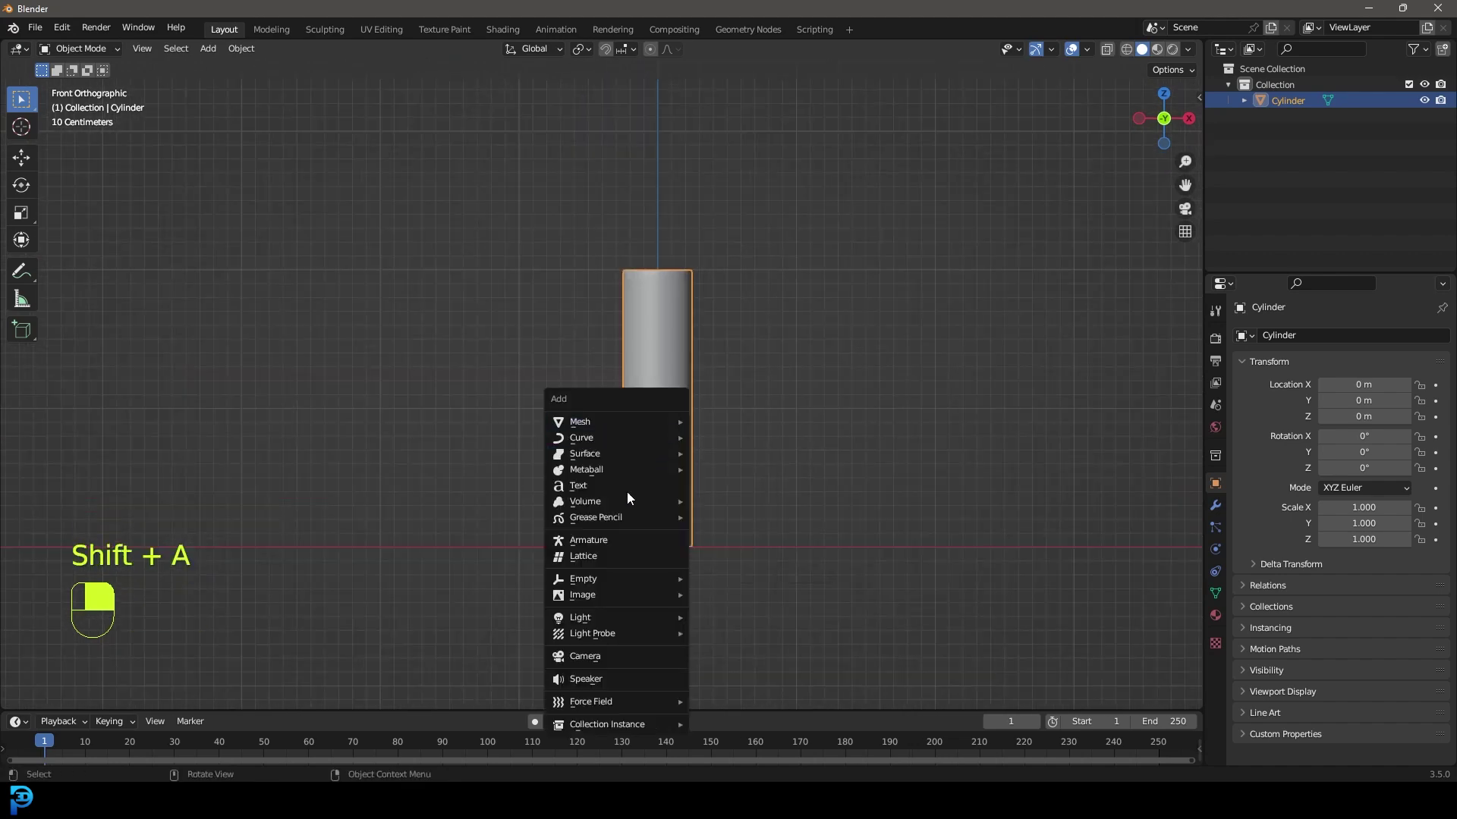
pyautogui.click(627, 540)
pyautogui.scroll(2, 735, 507)
pyautogui.keyDown('shift'); pyautogui.moveTo(735, 507); pyautogui.dragTo(663, 420, button='middle'); pyautogui.keyUp('shift')
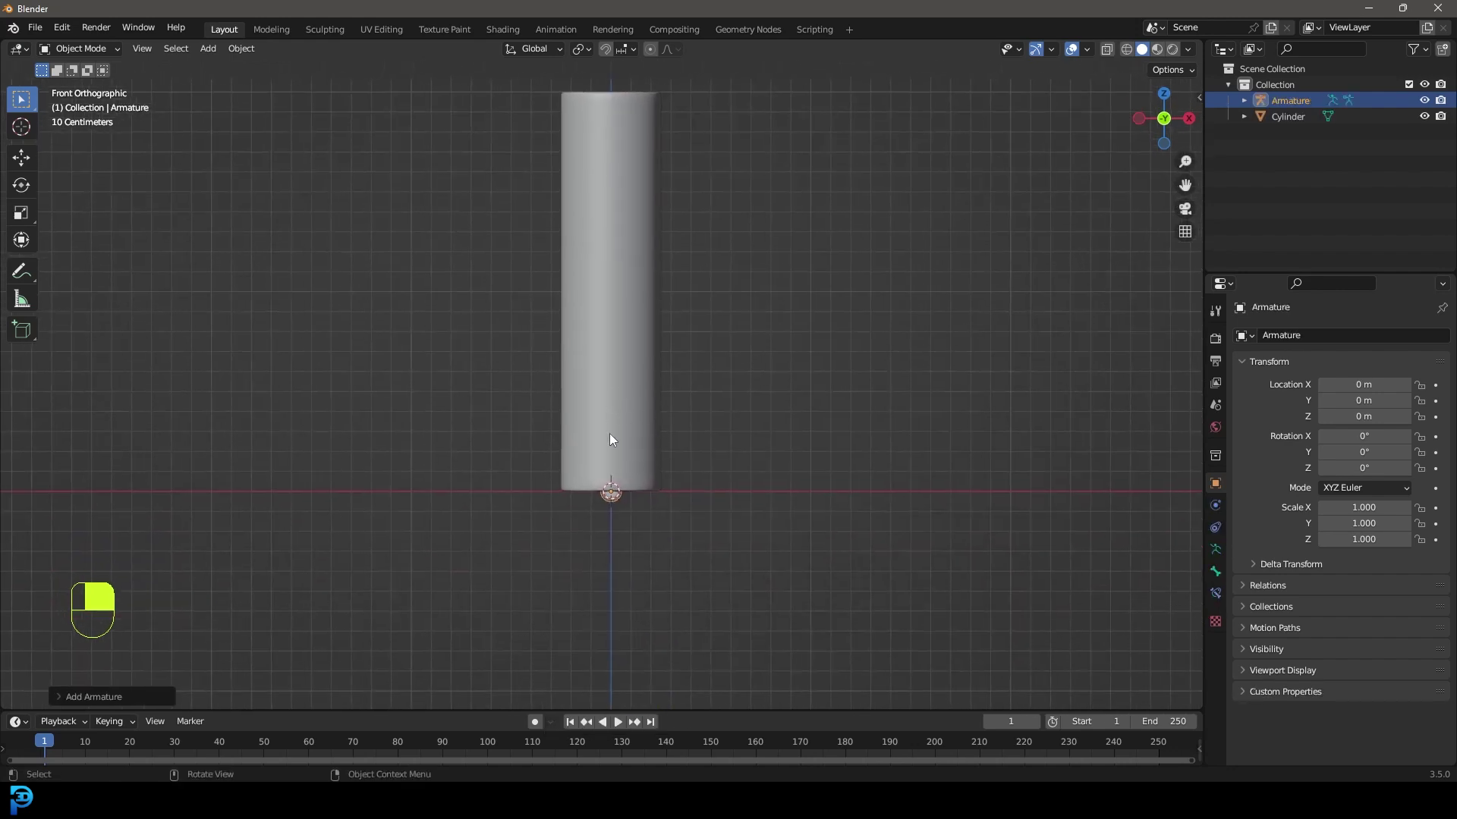
# Check the bone using wireframe shading and X-ray, then turn X-ray off.
pyautogui.press('z')
pyautogui.click(520, 433)
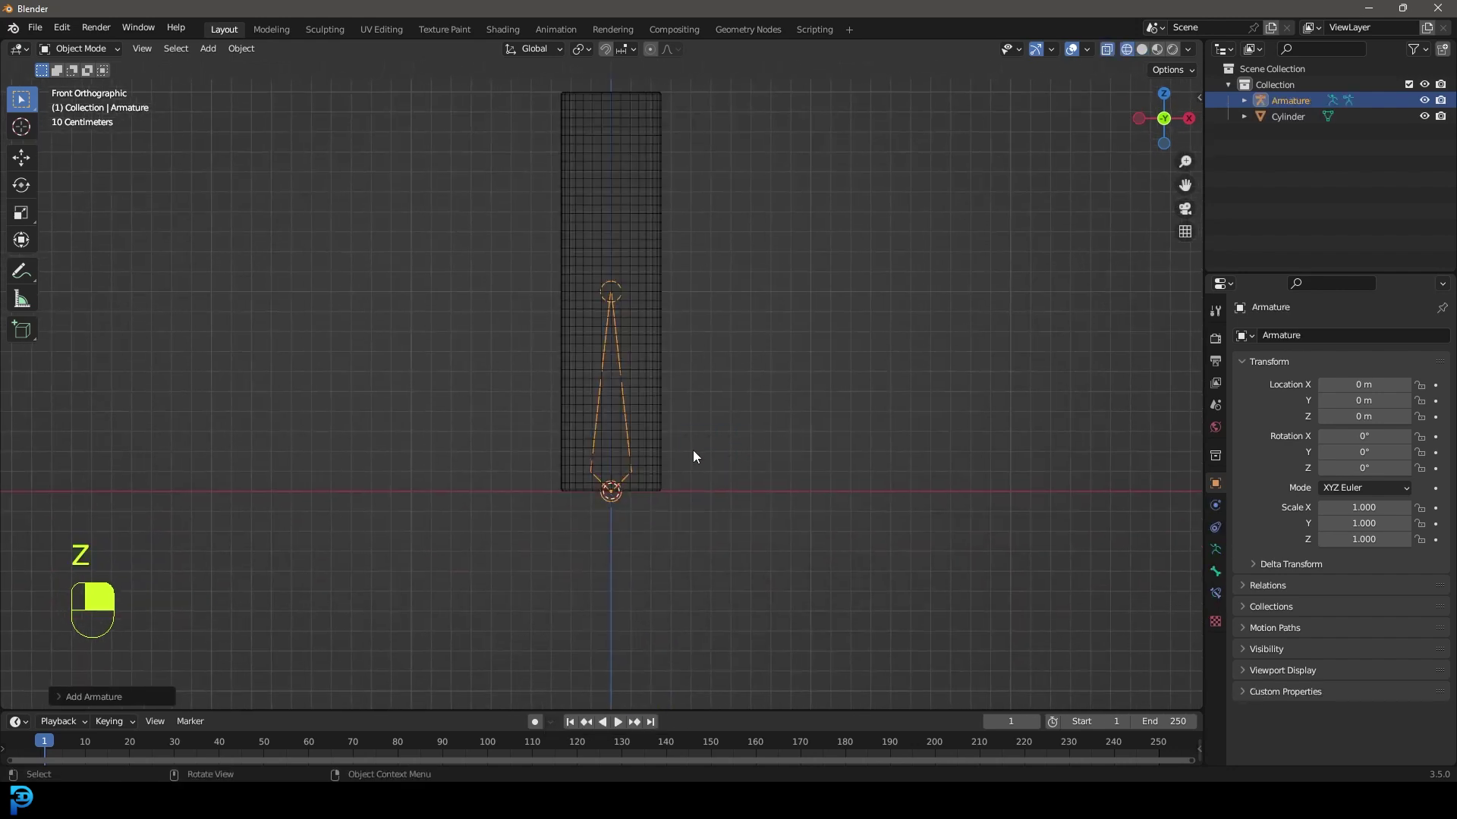
pyautogui.press('z')
pyautogui.click(789, 440)
pyautogui.click(1107, 49)
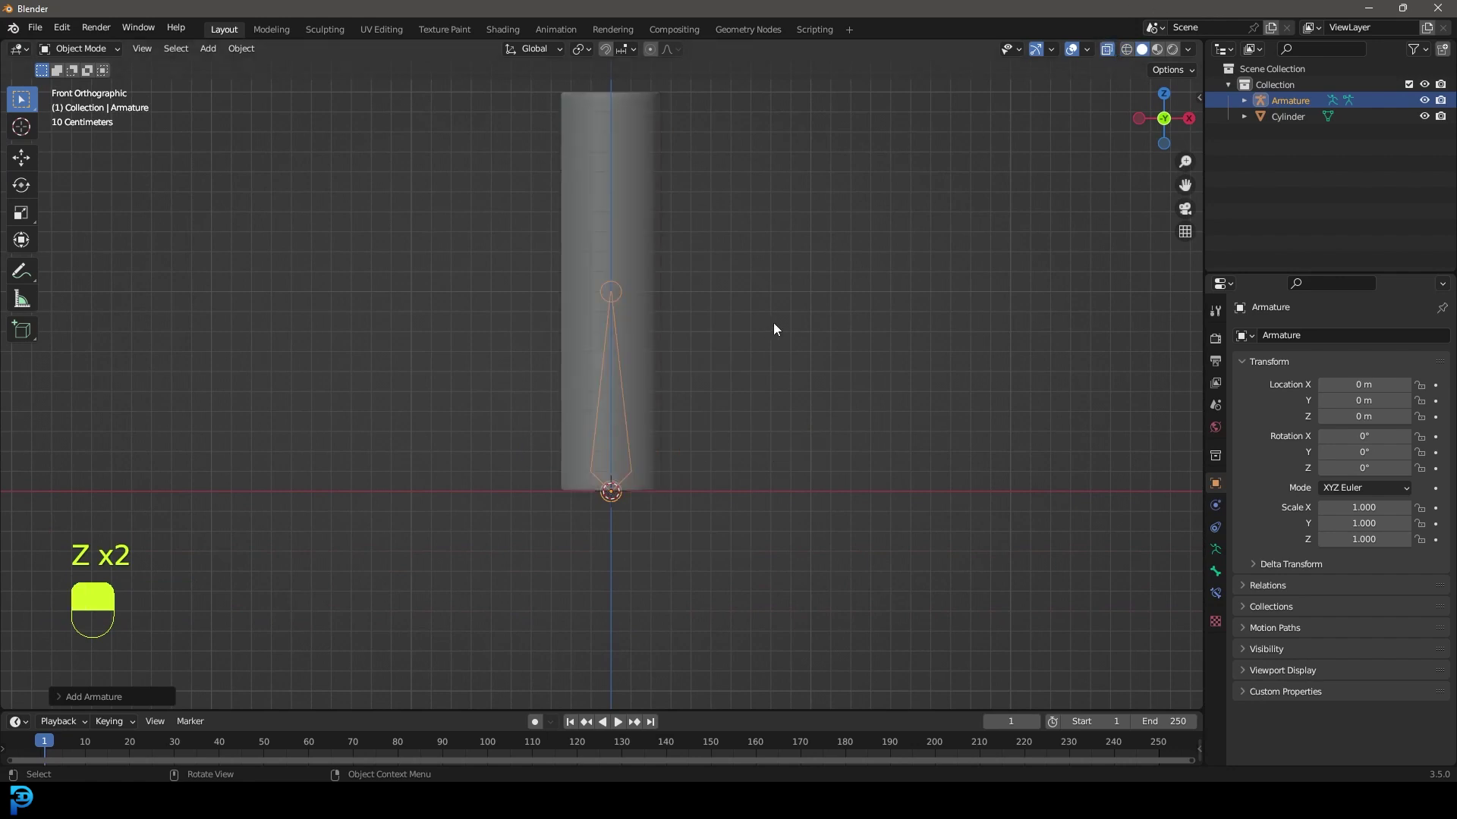
pyautogui.click(1107, 50)
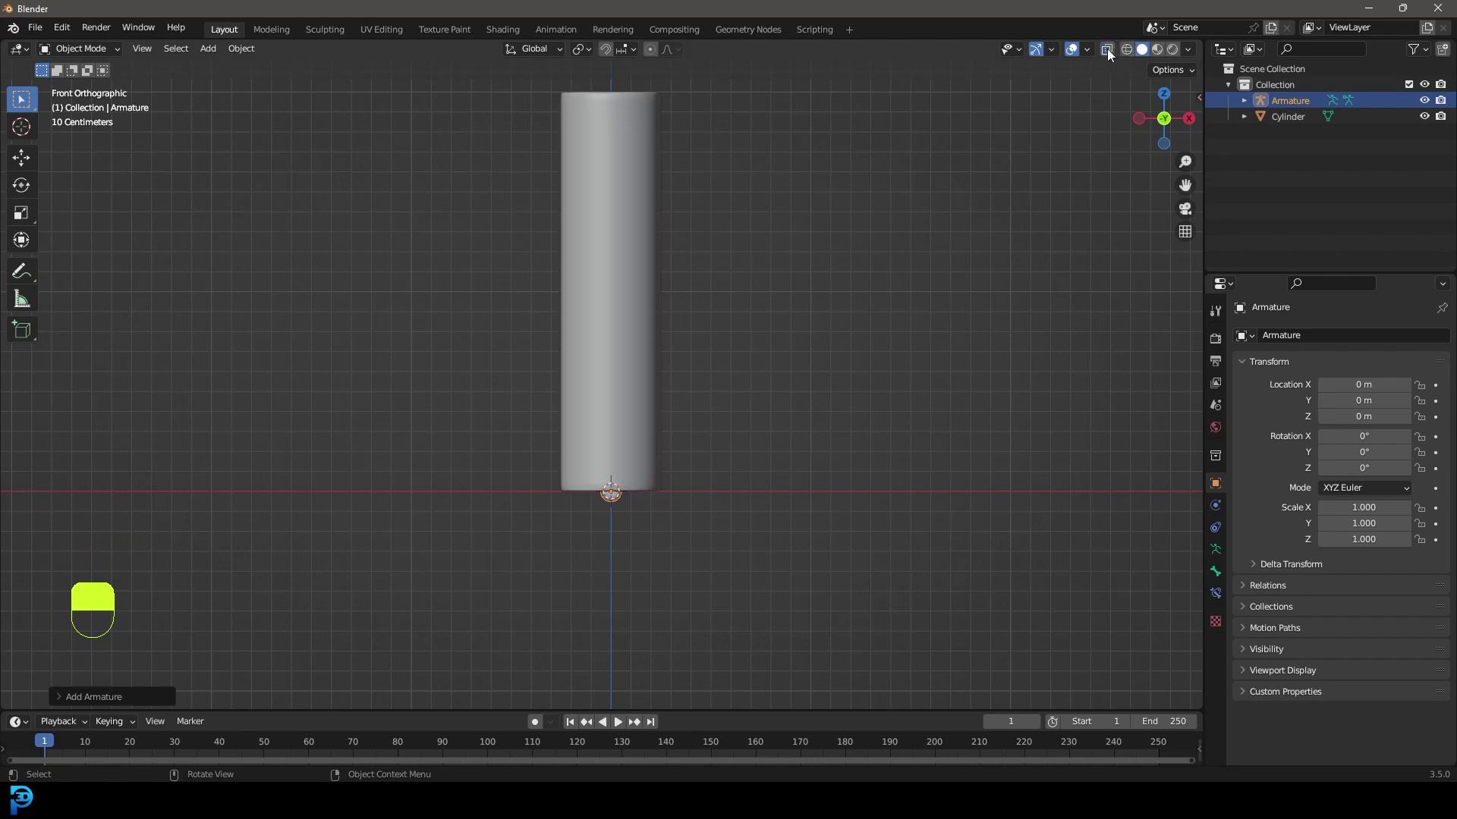
# Tick In Front under the armature's Viewport Display settings.
pyautogui.click(1217, 549)
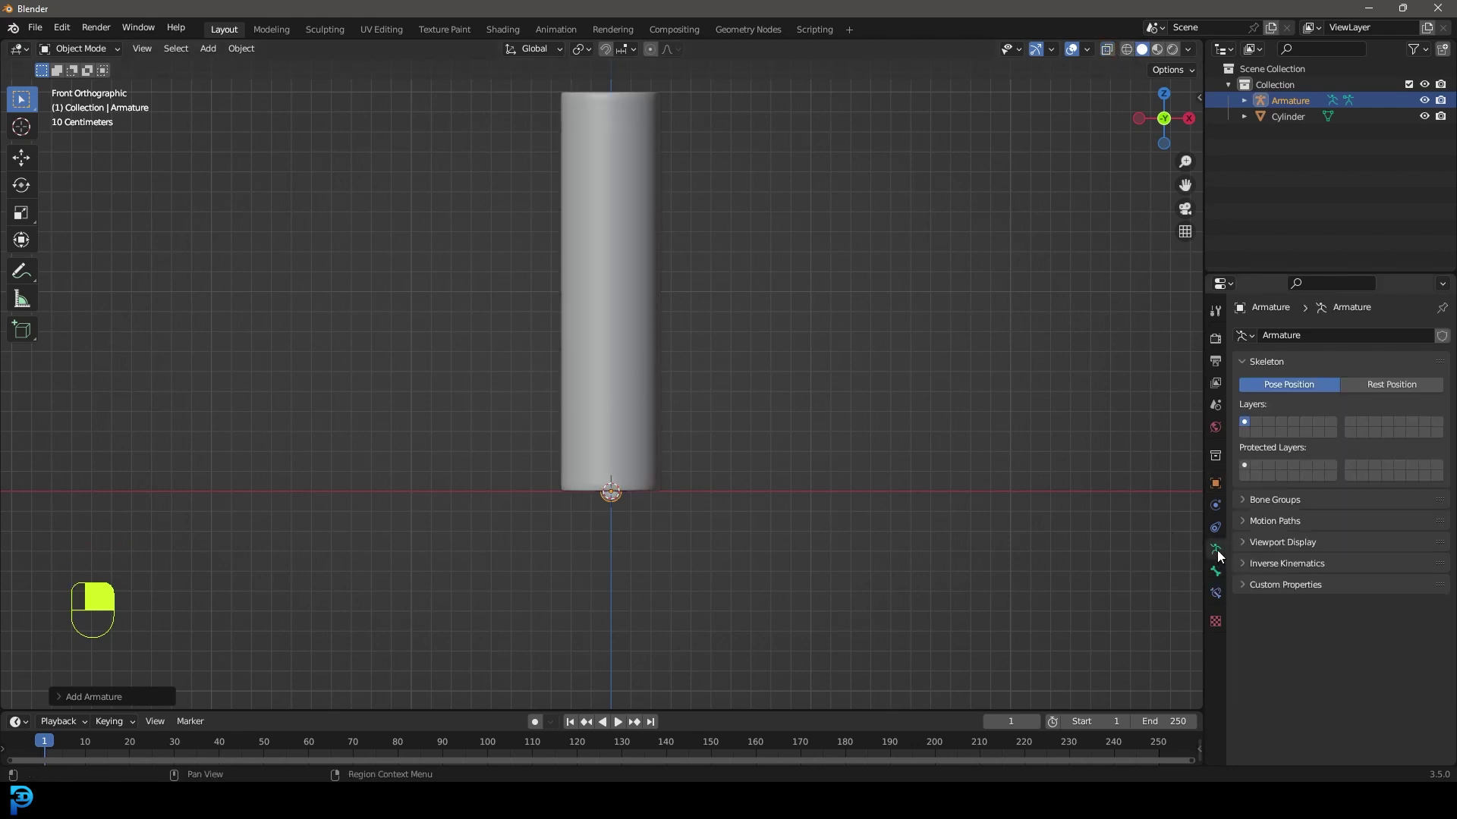
pyautogui.click(1269, 543)
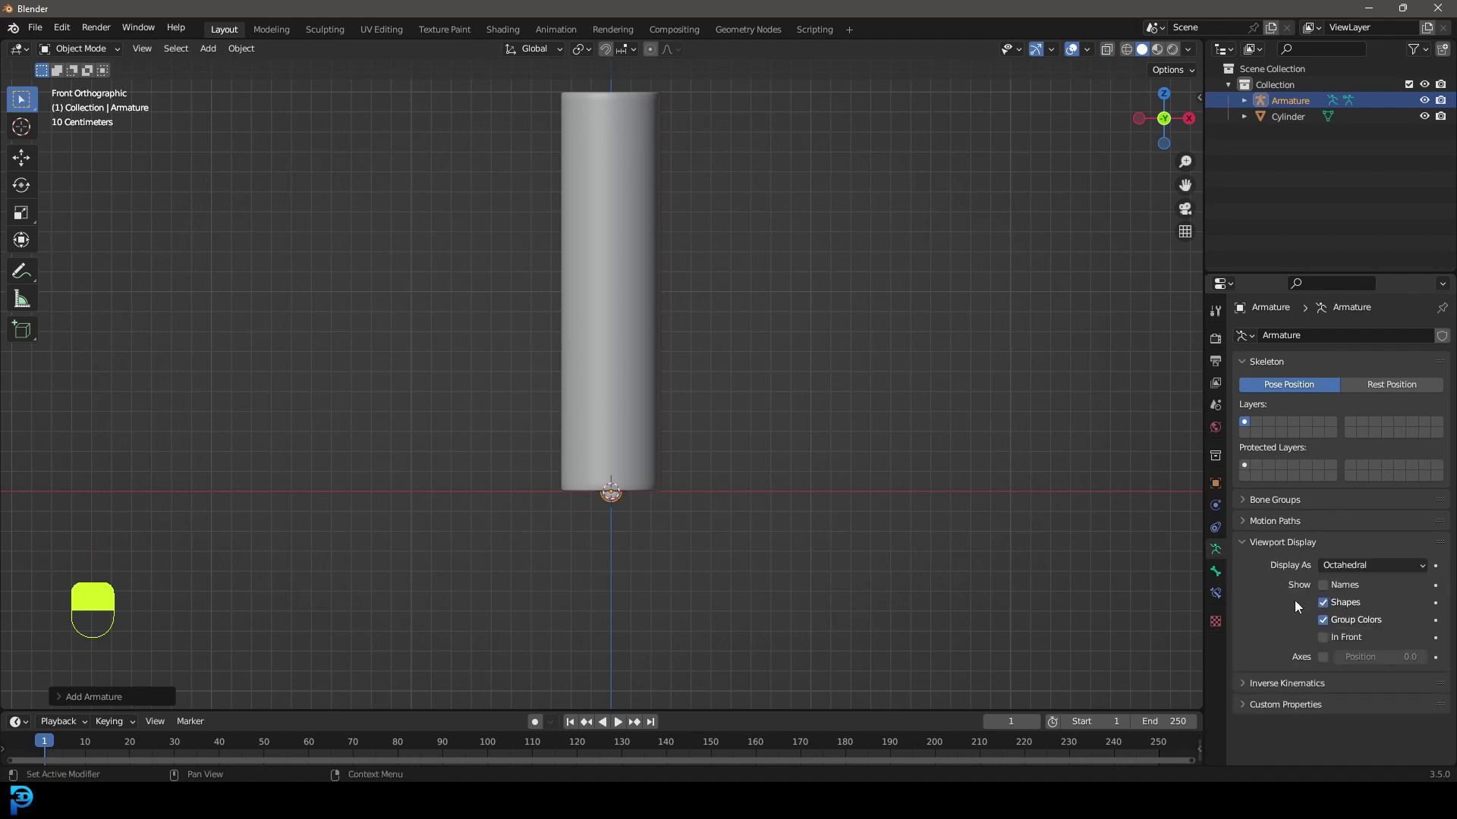
pyautogui.click(1323, 637)
# Duplicate the cylinder temporarily, delete the duplicate, and select the armature's bone.
pyautogui.click(627, 220)
pyautogui.moveTo(653, 211); pyautogui.dragTo(639, 235, button='middle')
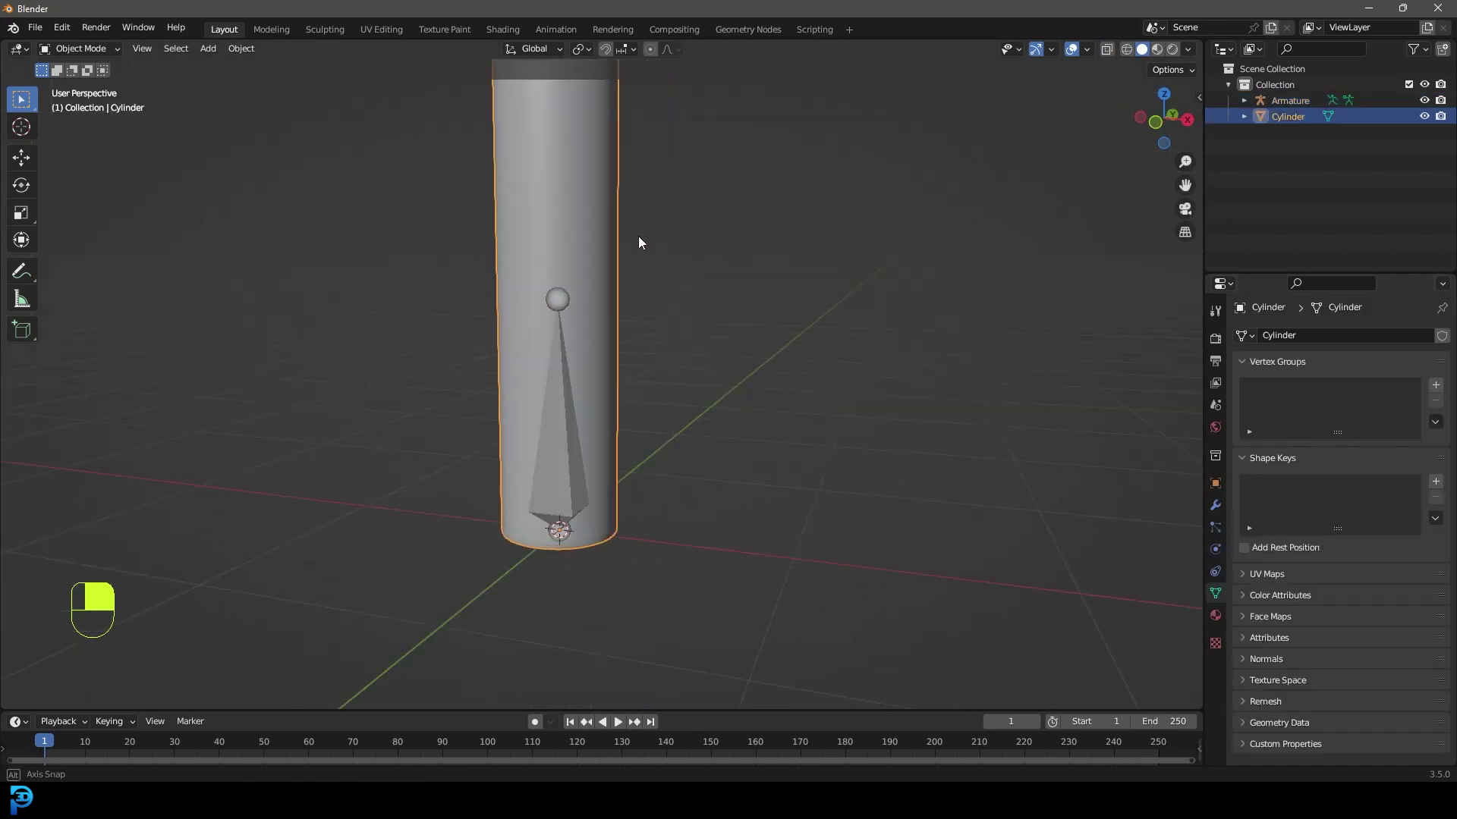
pyautogui.scroll(-2, 638, 241)
pyautogui.hotkey('shift', 'd')
pyautogui.click(498, 279)
pyautogui.press('KP_1')
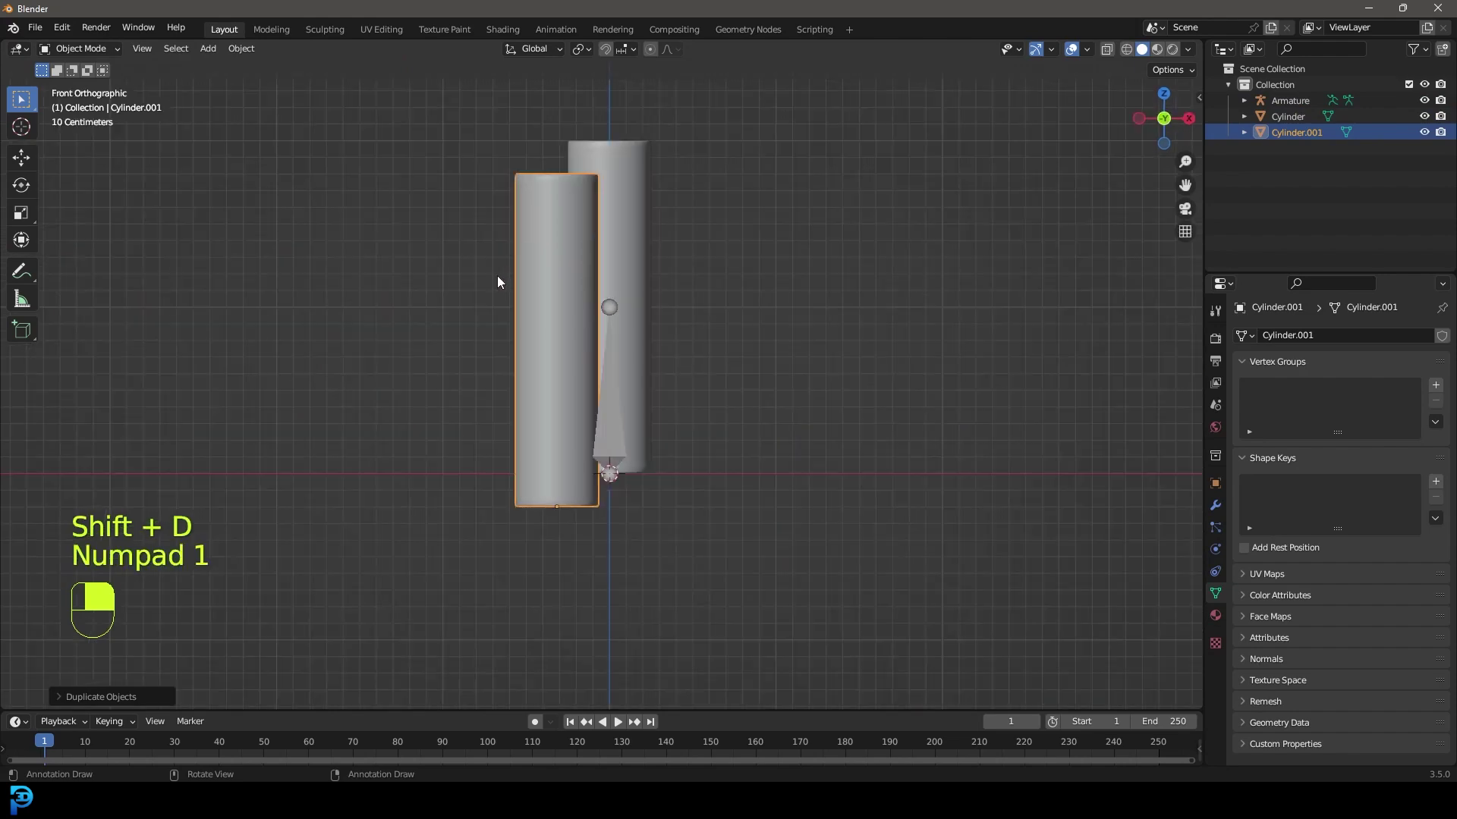
pyautogui.press('g')
pyautogui.click(668, 318)
pyautogui.press('x')
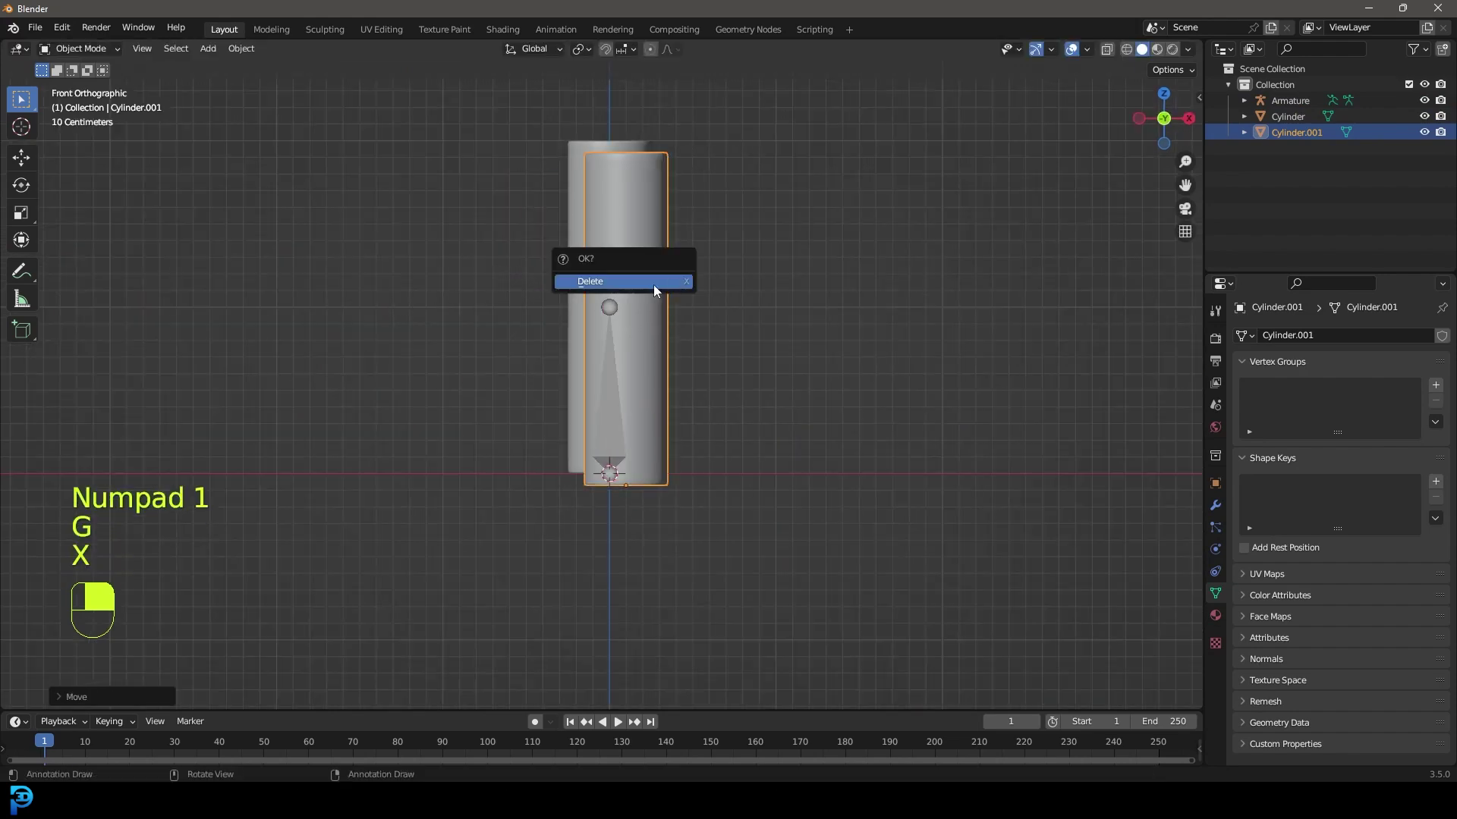
pyautogui.click(653, 284)
pyautogui.click(621, 331)
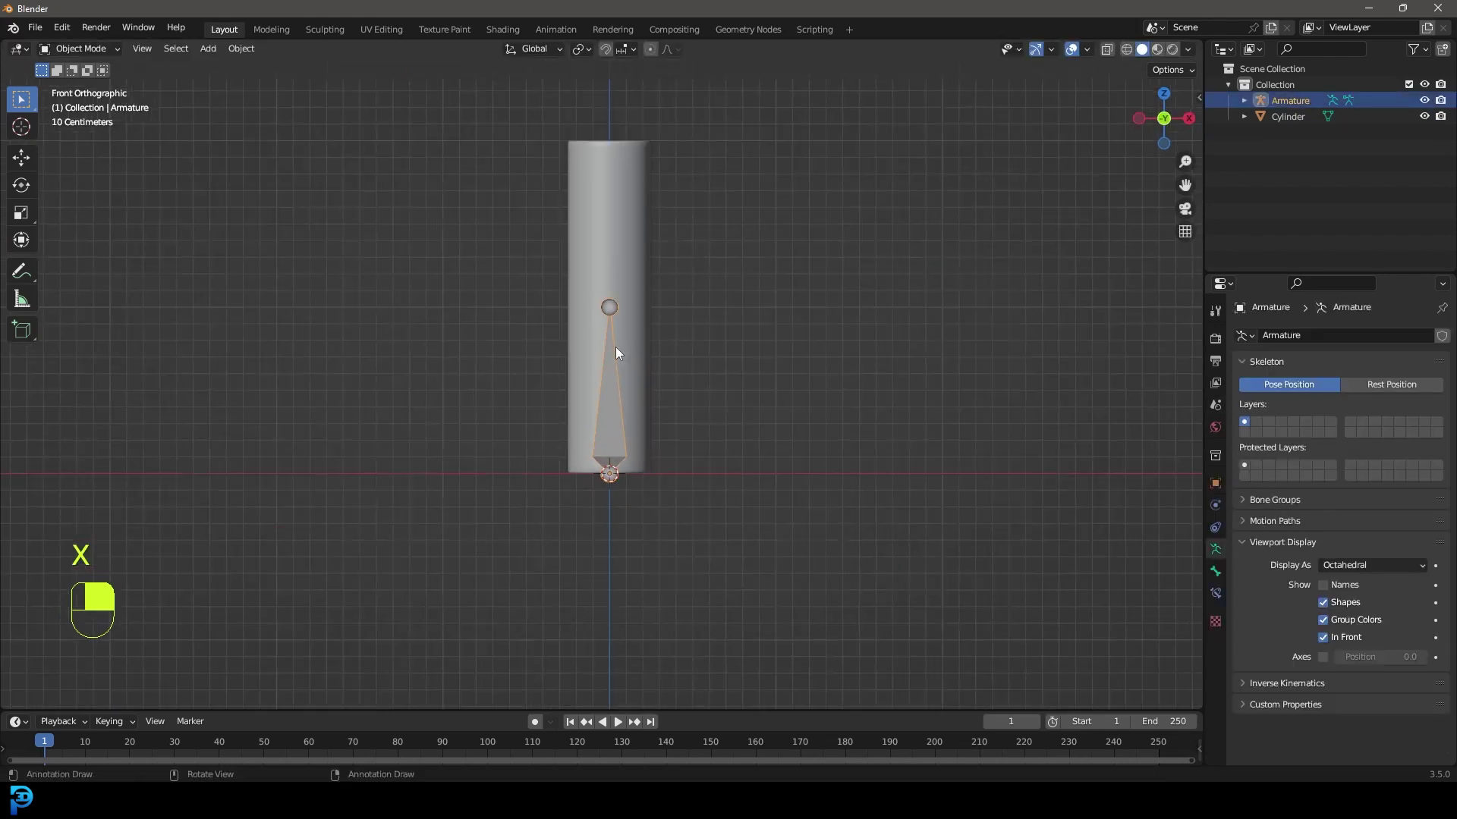
# Enter Edit Mode on the armature and set Display As to B-Bone.
pyautogui.click(76, 49)
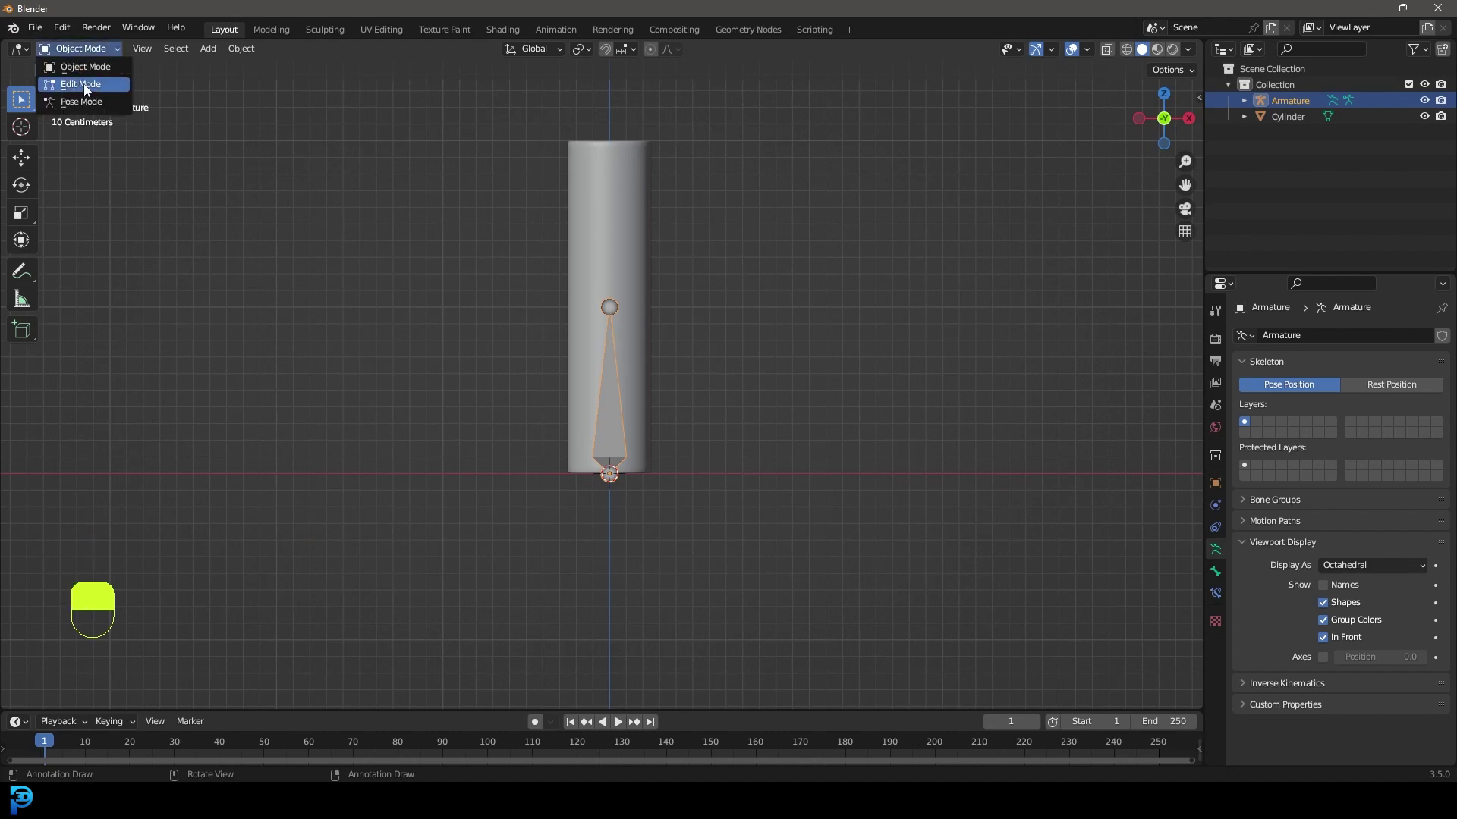
pyautogui.click(83, 85)
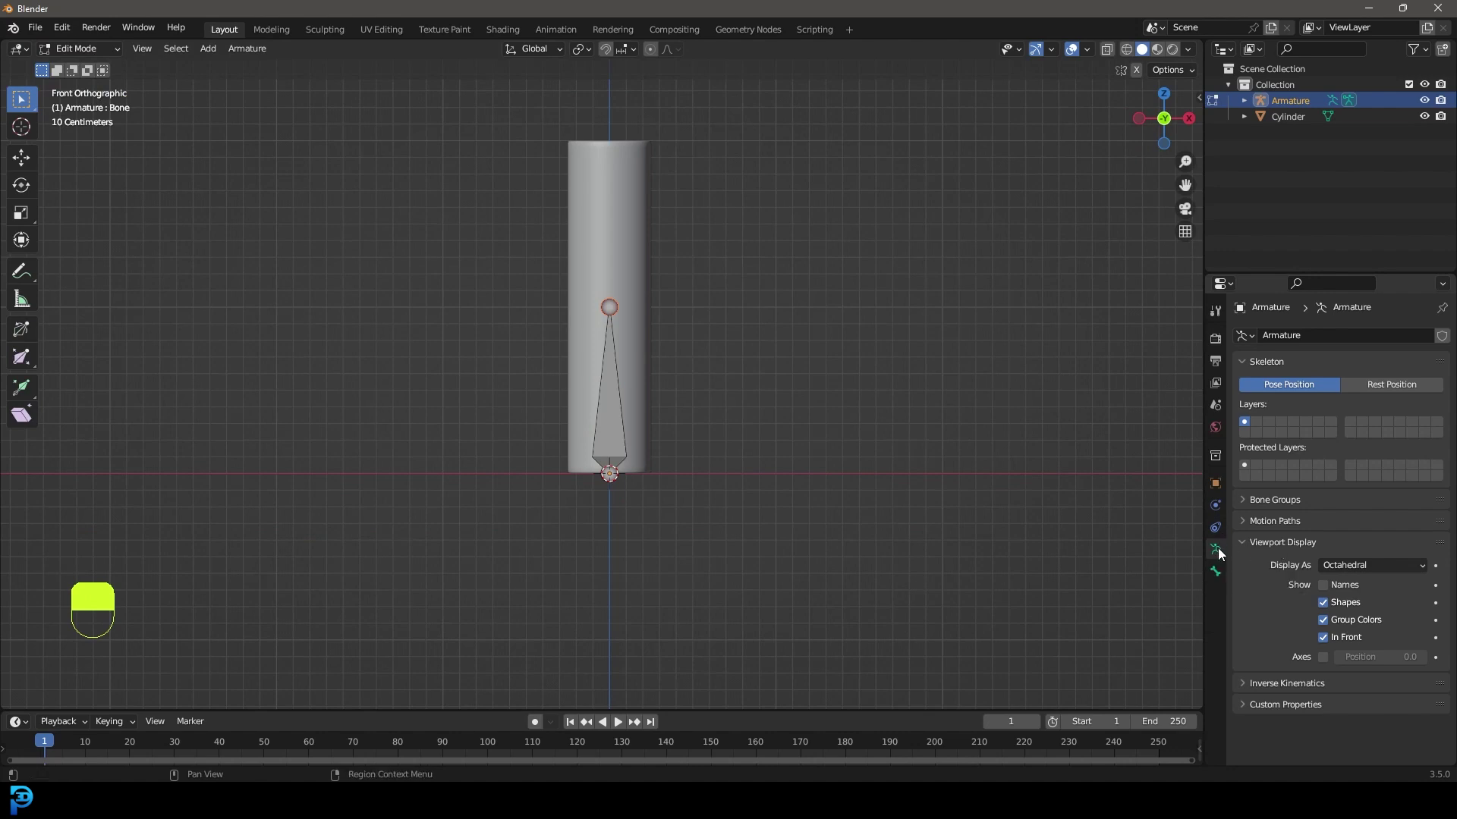
pyautogui.click(1355, 567)
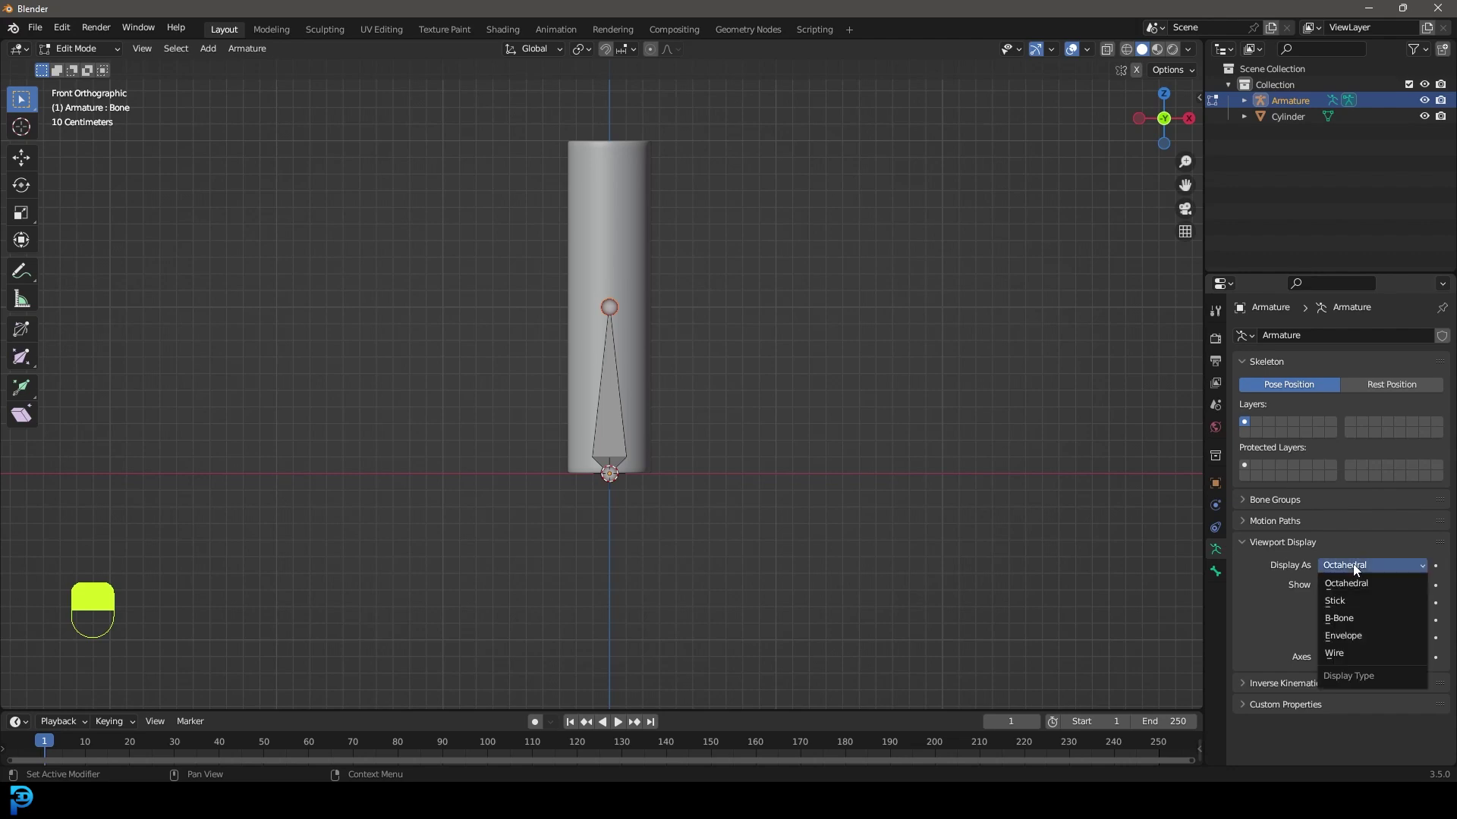
pyautogui.click(1359, 619)
# Switch the viewport to see-through Wireframe shading.
pyautogui.scroll(2, 613, 276)
pyautogui.scroll(-2, 662, 307)
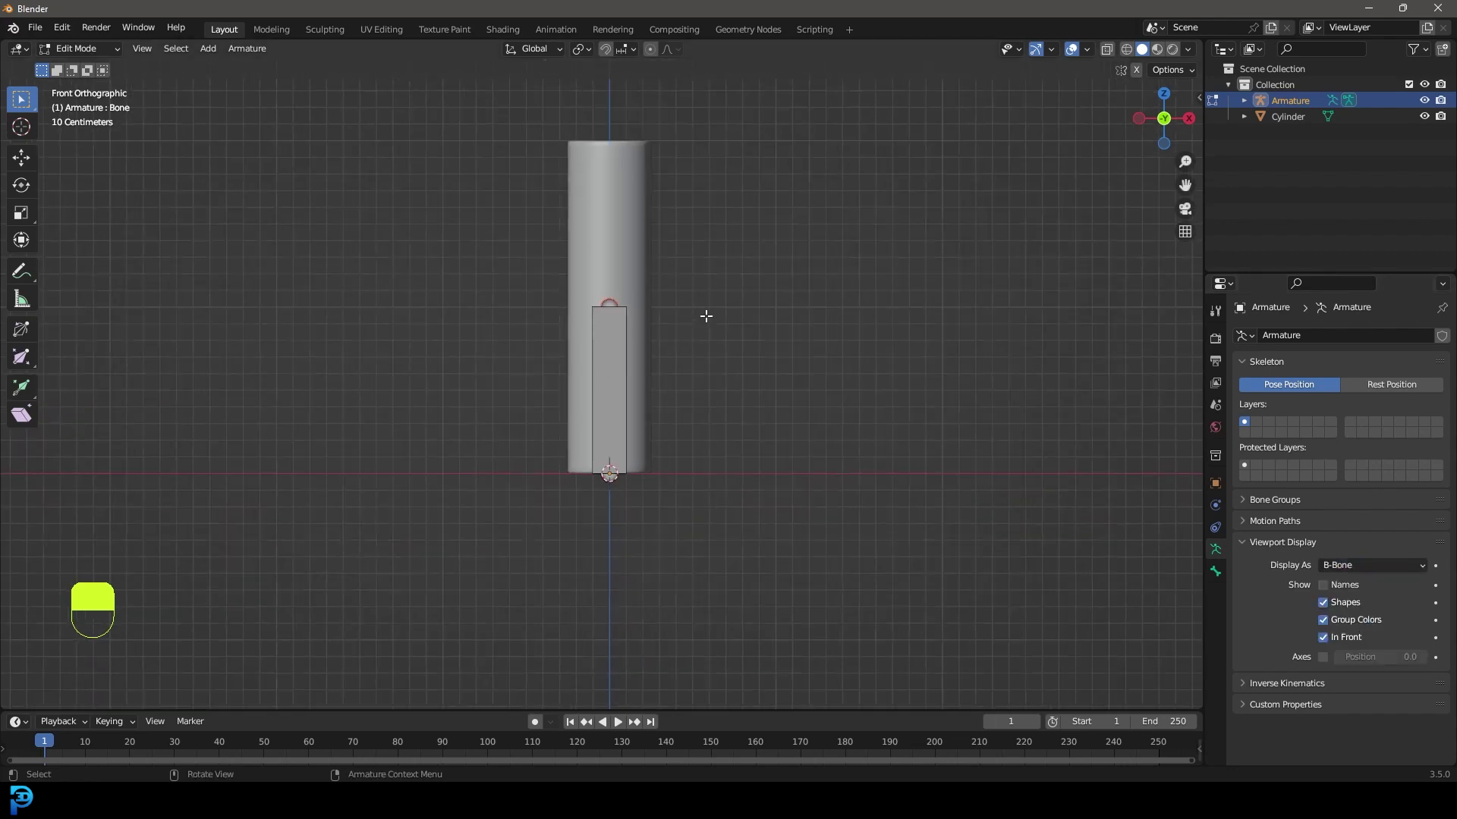
pyautogui.keyDown('shift'); pyautogui.moveTo(680, 337); pyautogui.dragTo(683, 338, button='middle'); pyautogui.keyUp('shift')
pyautogui.scroll(2, 526, 350)
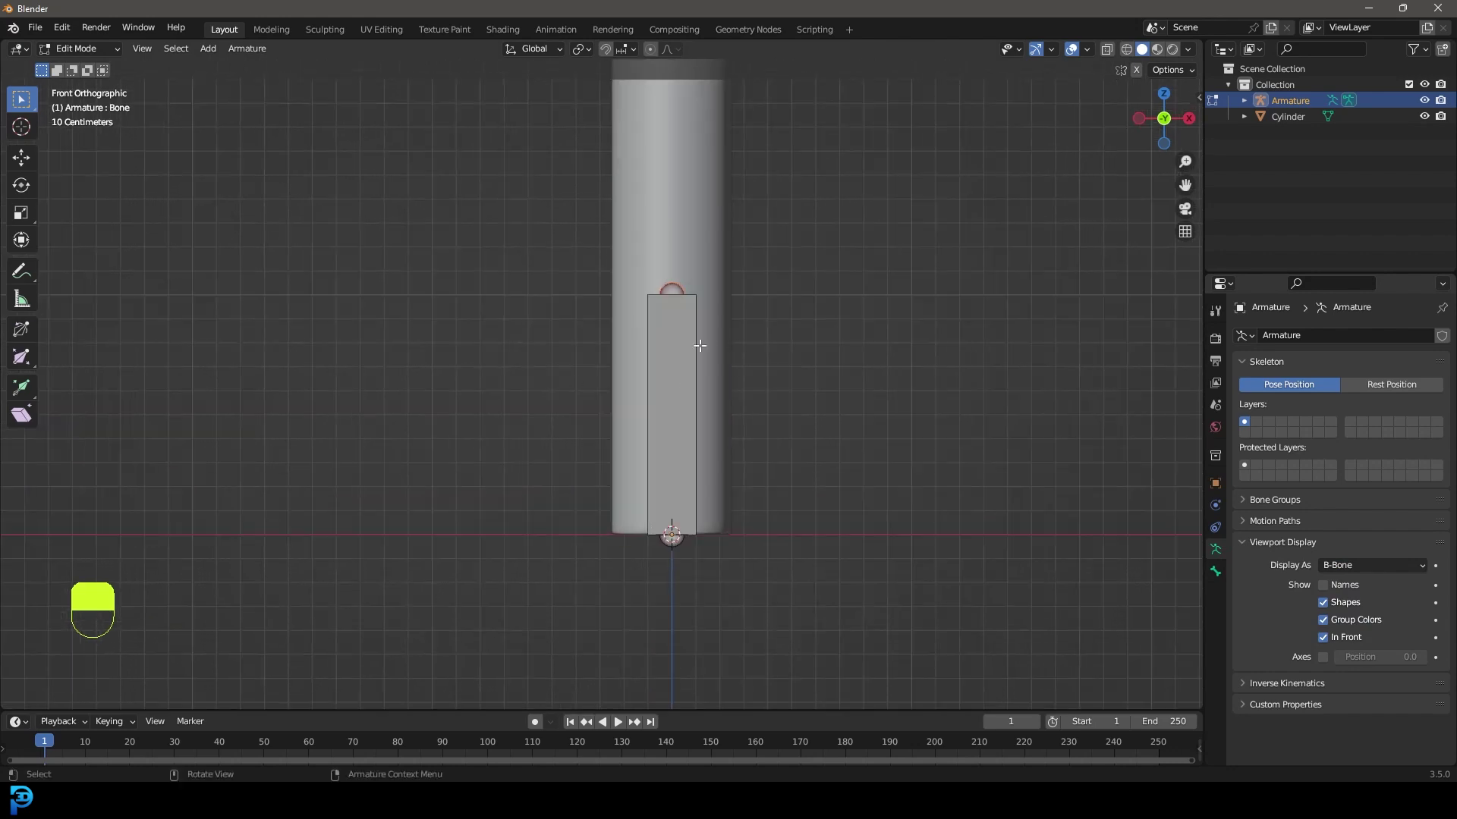
pyautogui.press('z')
pyautogui.click(599, 350)
# Lower the bone's tip along Z to a short segment near the cylinder's base.
pyautogui.moveTo(482, 201); pyautogui.dragTo(858, 388)
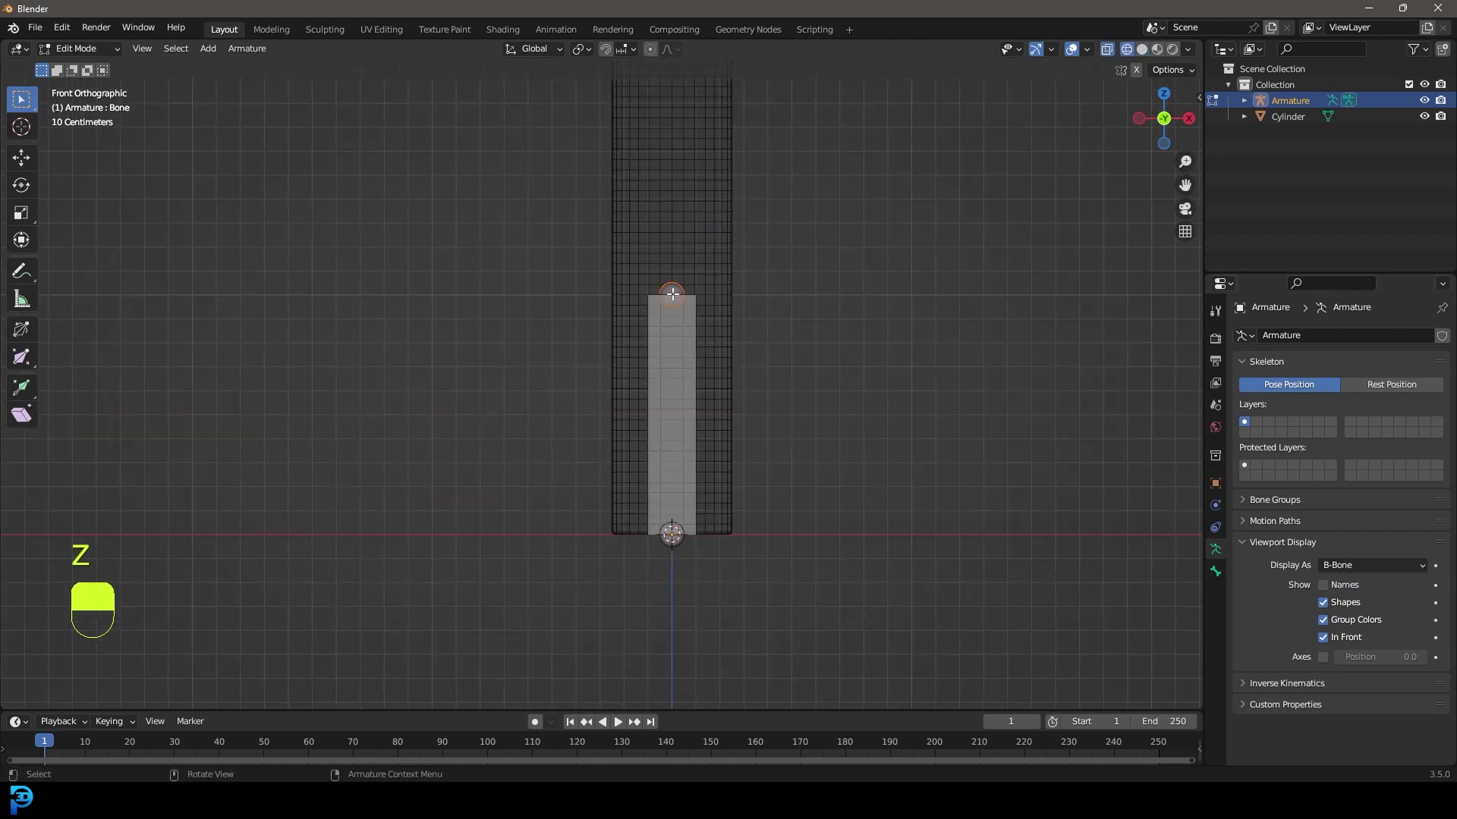
pyautogui.press('g')
pyautogui.press('z')
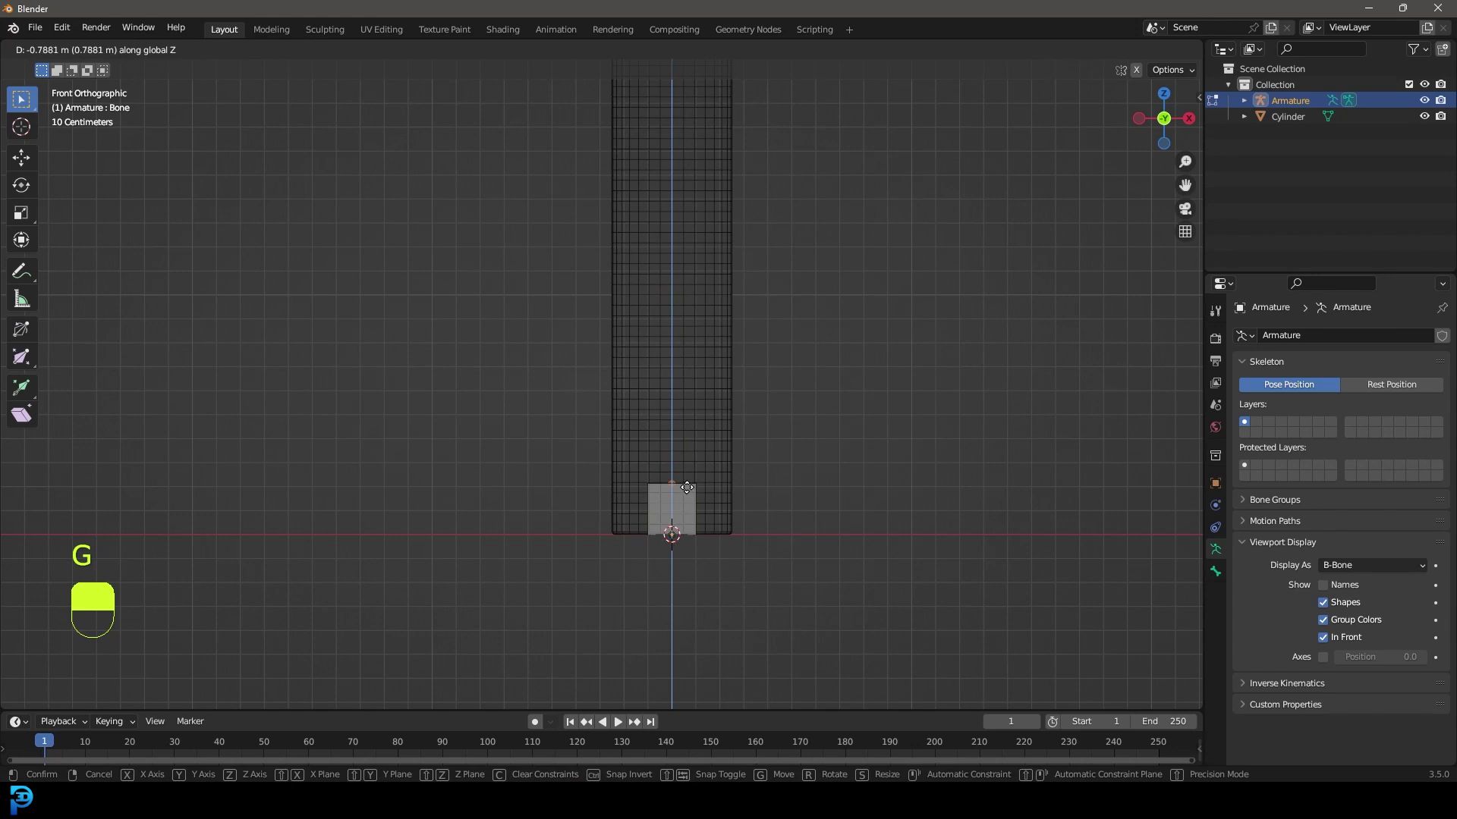
pyautogui.click(687, 502)
pyautogui.keyDown('shift'); pyautogui.moveTo(696, 527); pyautogui.dragTo(687, 513, button='middle'); pyautogui.keyUp('shift')
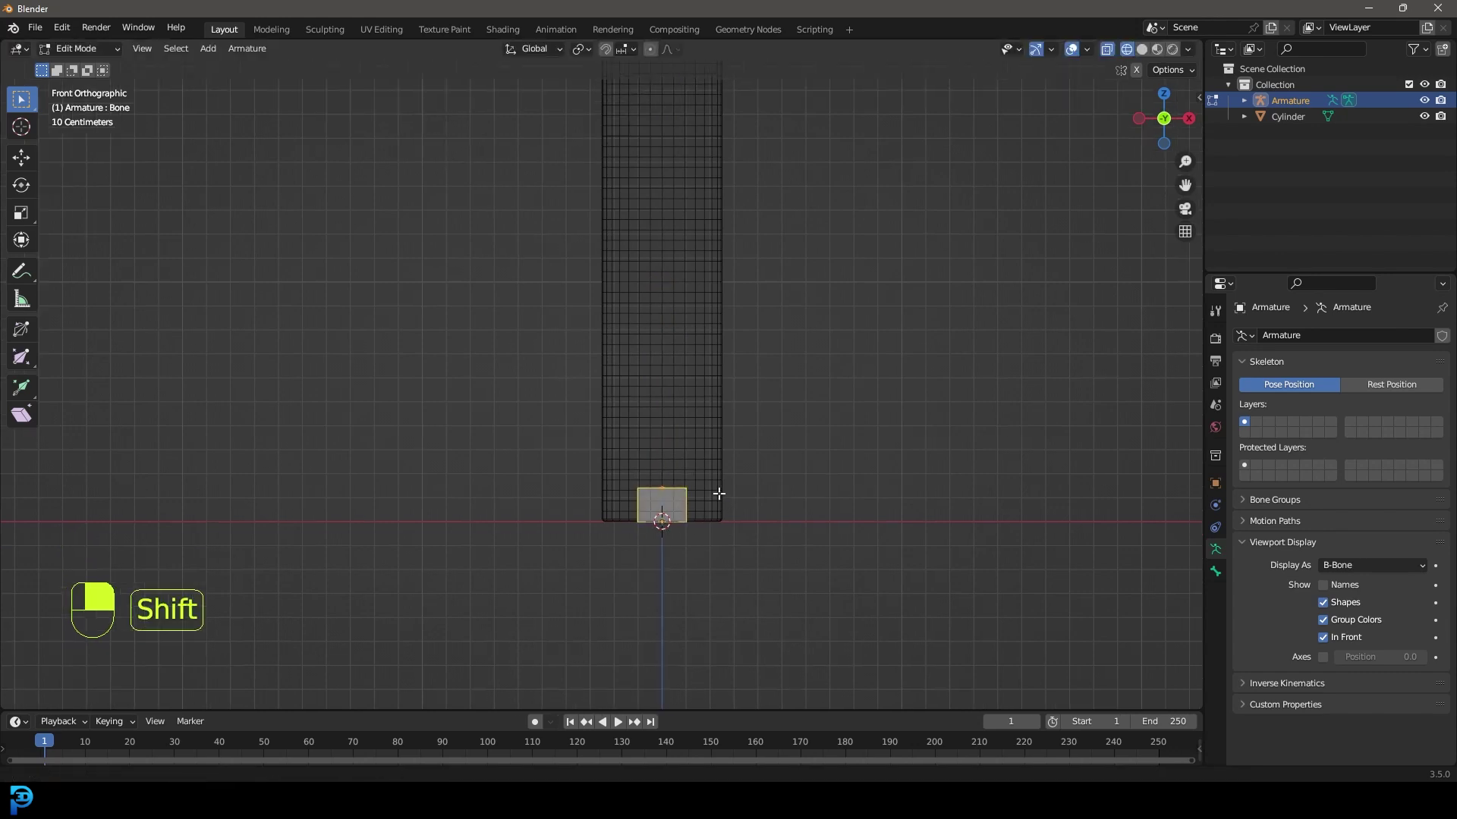
pyautogui.scroll(3, 665, 453)
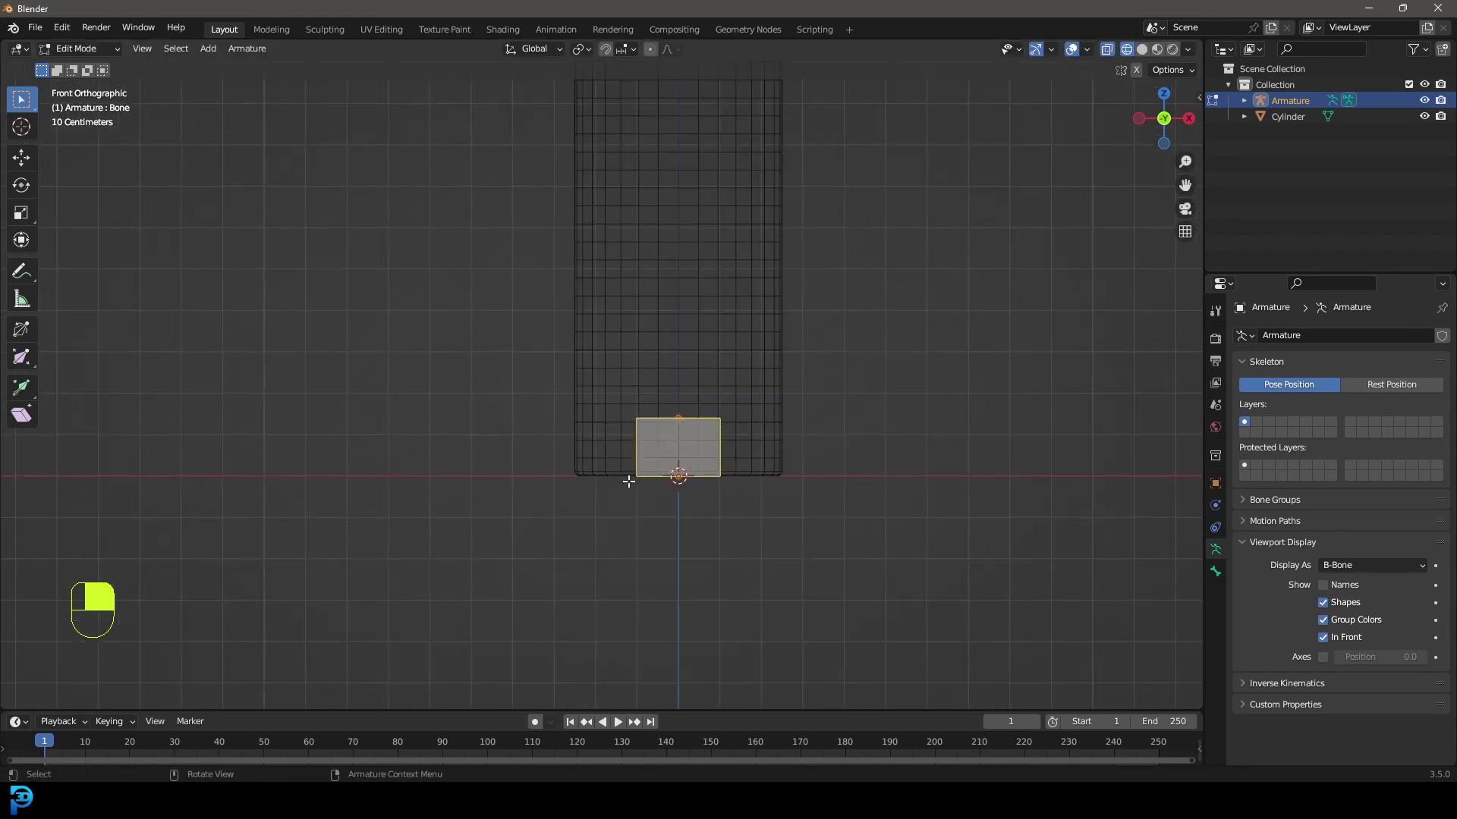
# Rename the selected bone to 'Base bone'.
pyautogui.press('F2')
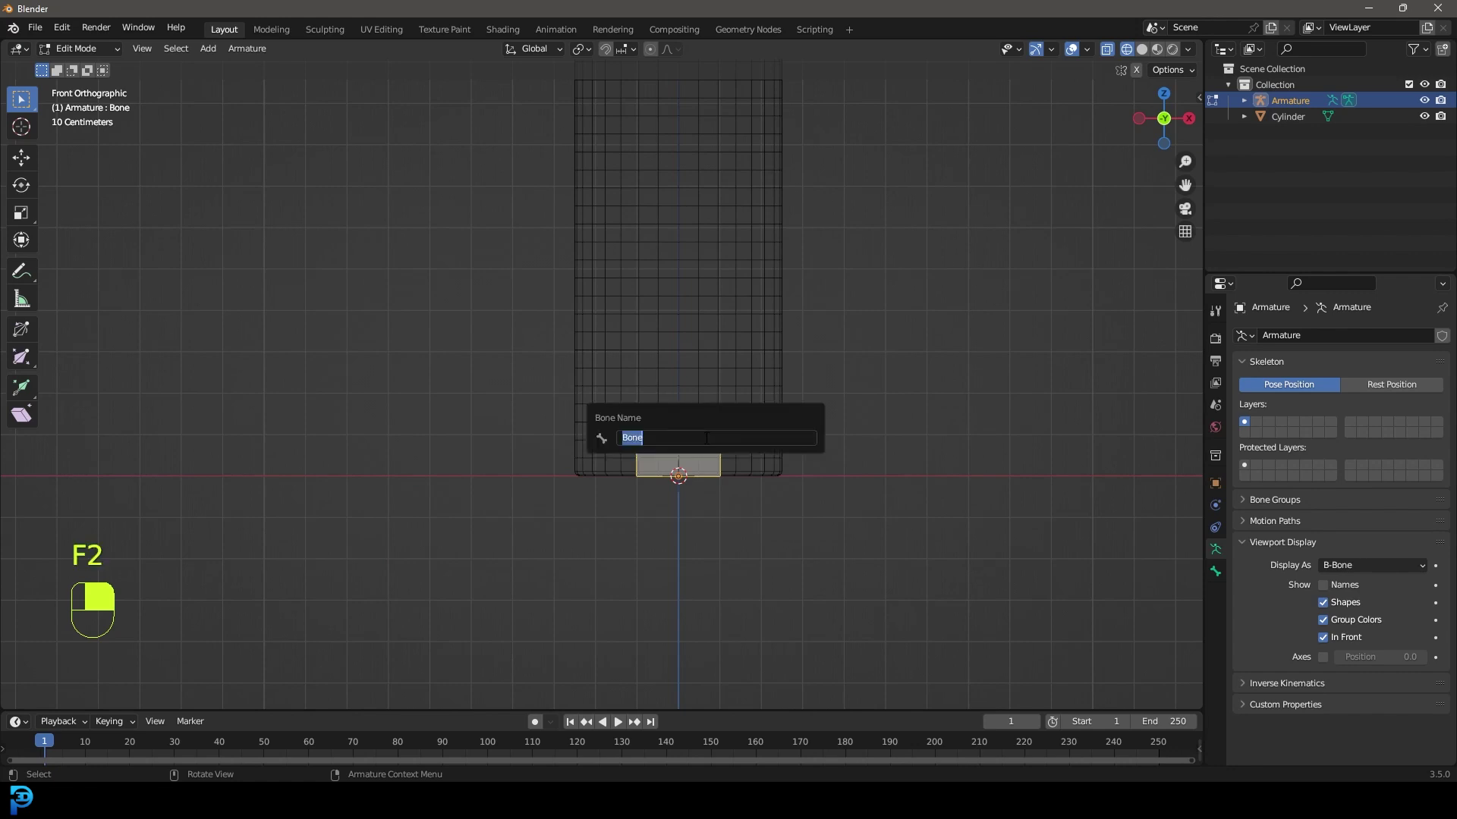
pyautogui.write('Base bone')
pyautogui.press('Return')
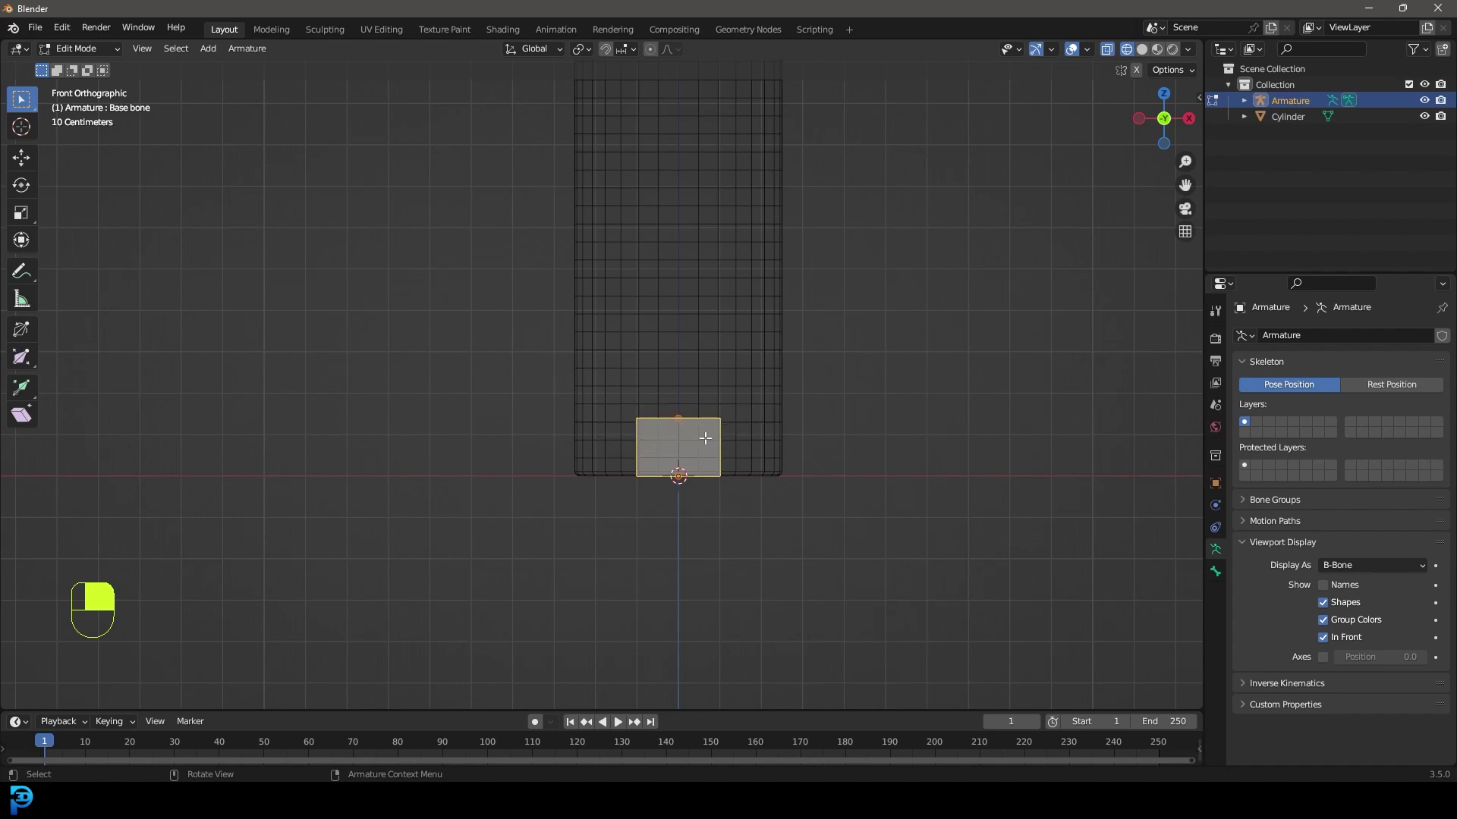
# Extrude a tall bone from the base bone's tip up the cylinder, viewing from the front.
pyautogui.click(664, 415)
pyautogui.press('g')
pyautogui.moveTo(713, 425); pyautogui.dragTo(752, 459, button='middle')
pyautogui.press('e')
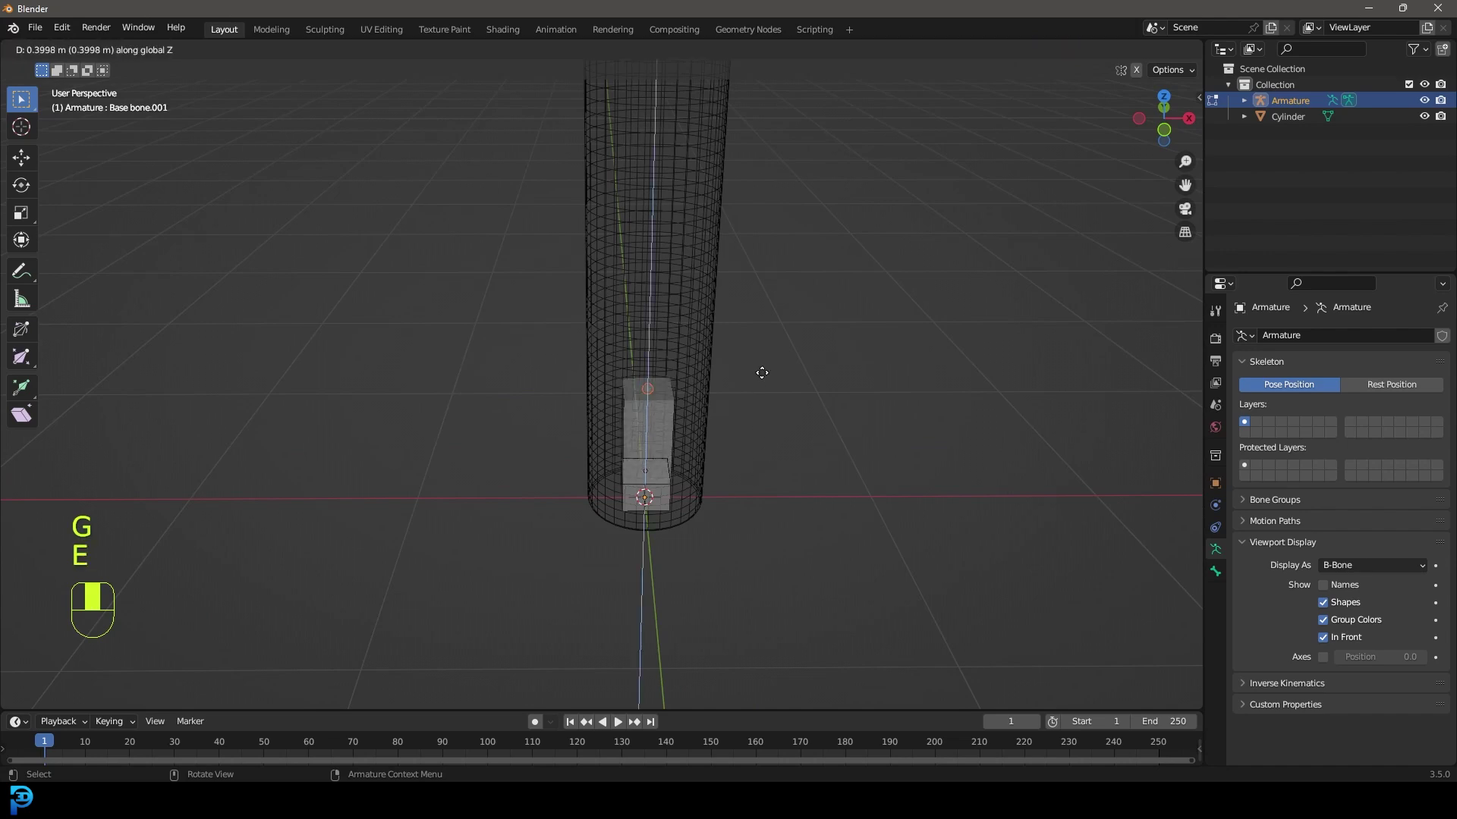
pyautogui.click(741, 90)
pyautogui.scroll(-3, 735, 144)
pyautogui.keyDown('shift'); pyautogui.moveTo(735, 145); pyautogui.dragTo(683, 367, button='middle'); pyautogui.keyUp('shift')
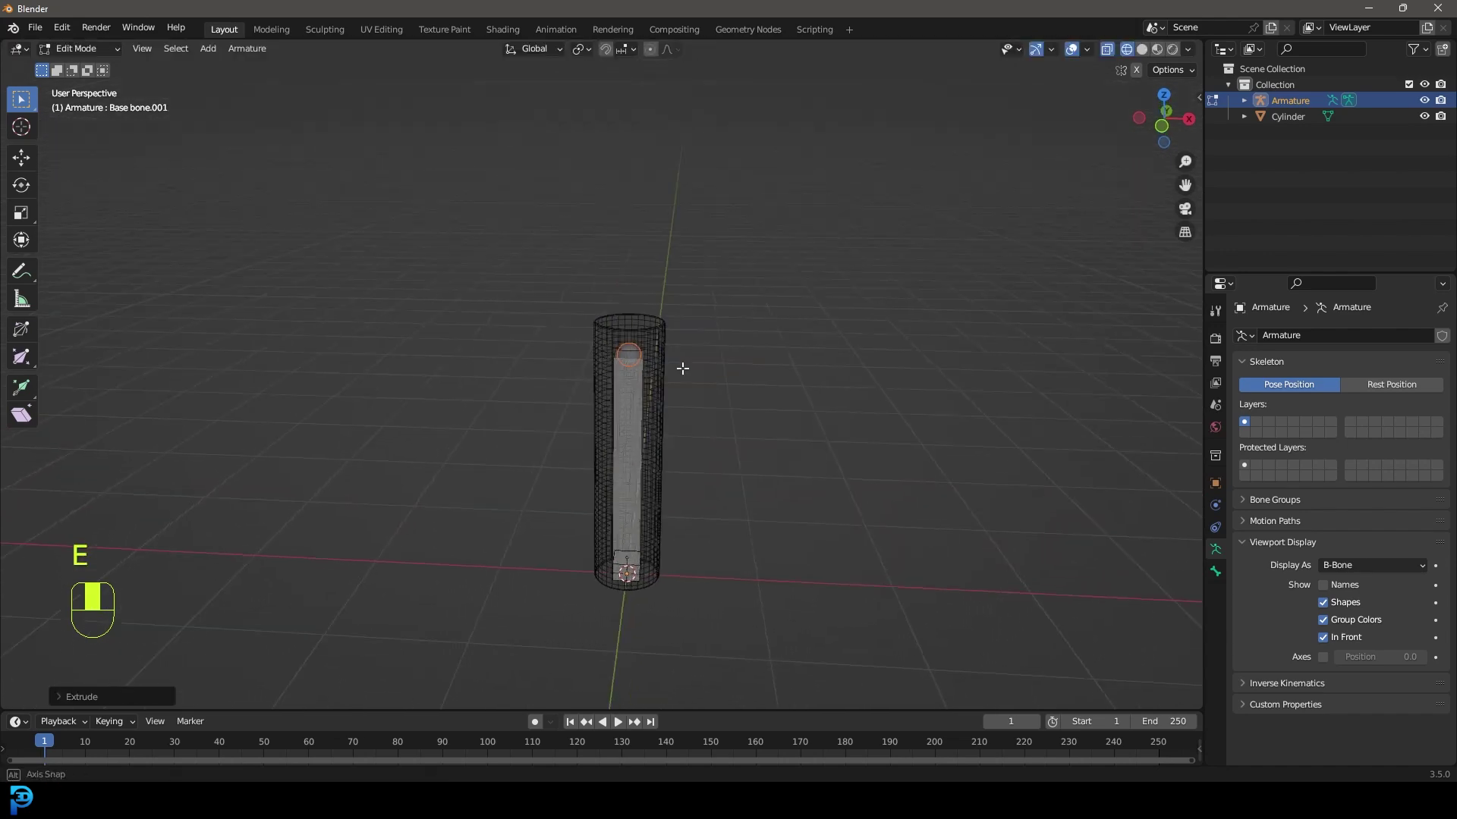
pyautogui.scroll(4, 667, 363)
pyautogui.press('KP_1')
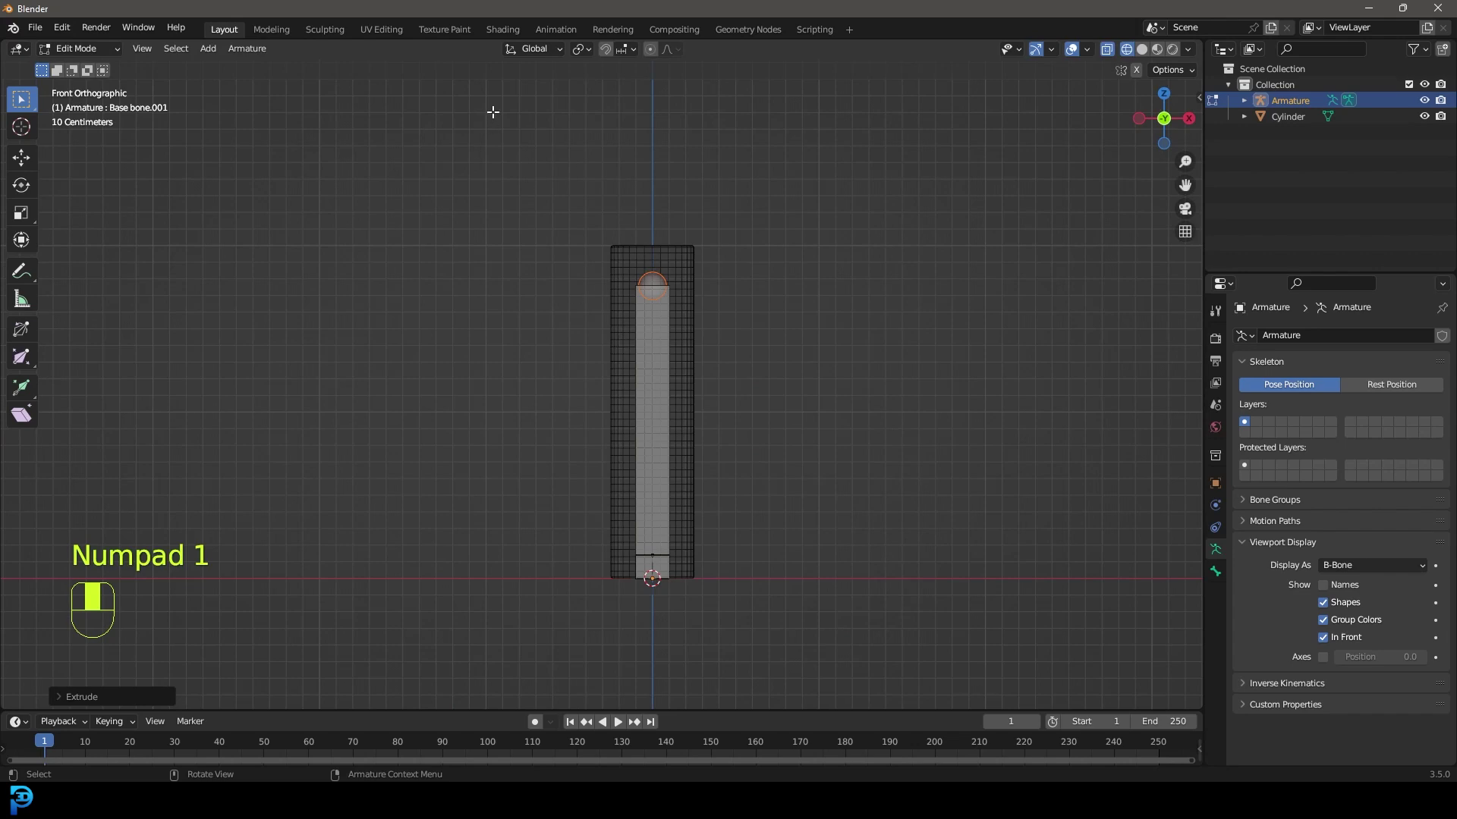
# Raise the new bone's tip to the top of the cylinder.
pyautogui.click(651, 283)
pyautogui.click(32, 161)
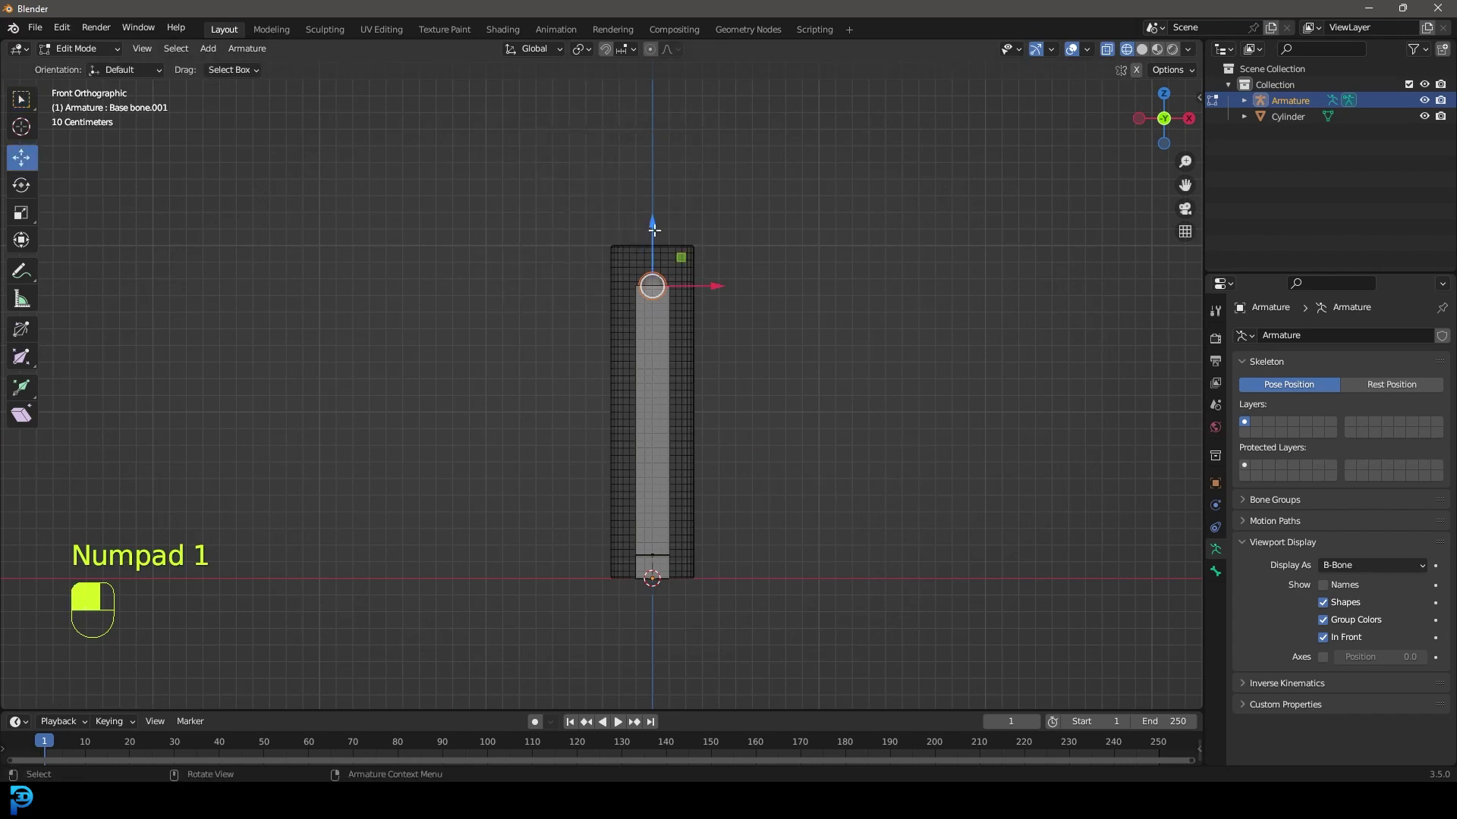
pyautogui.moveTo(654, 230); pyautogui.dragTo(649, 186)
pyautogui.scroll(9, 650, 188)
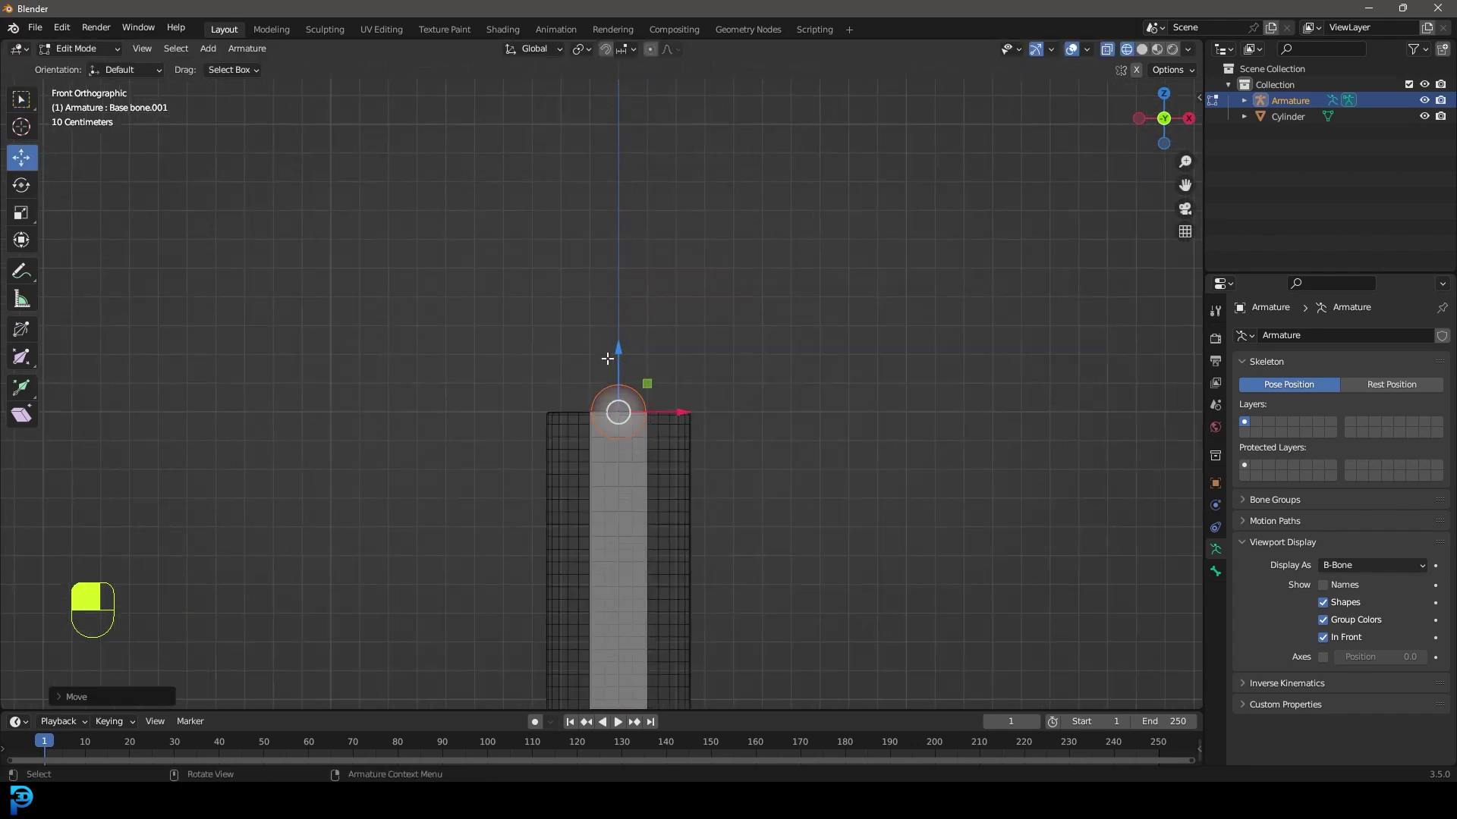
pyautogui.moveTo(652, 402); pyautogui.dragTo(652, 402)
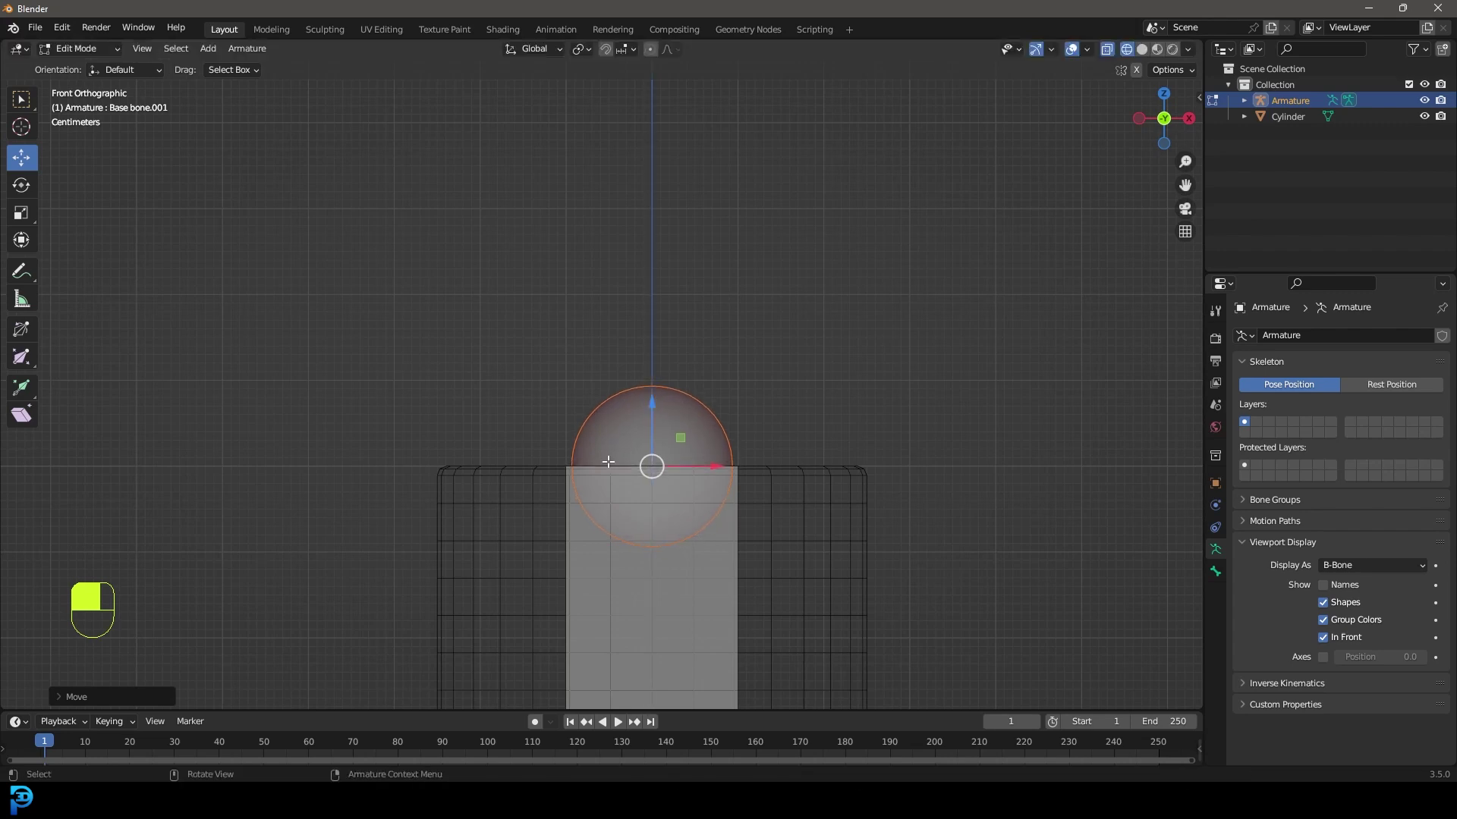
# Extrude a short bone upward just past the cylinder's top.
pyautogui.press('e')
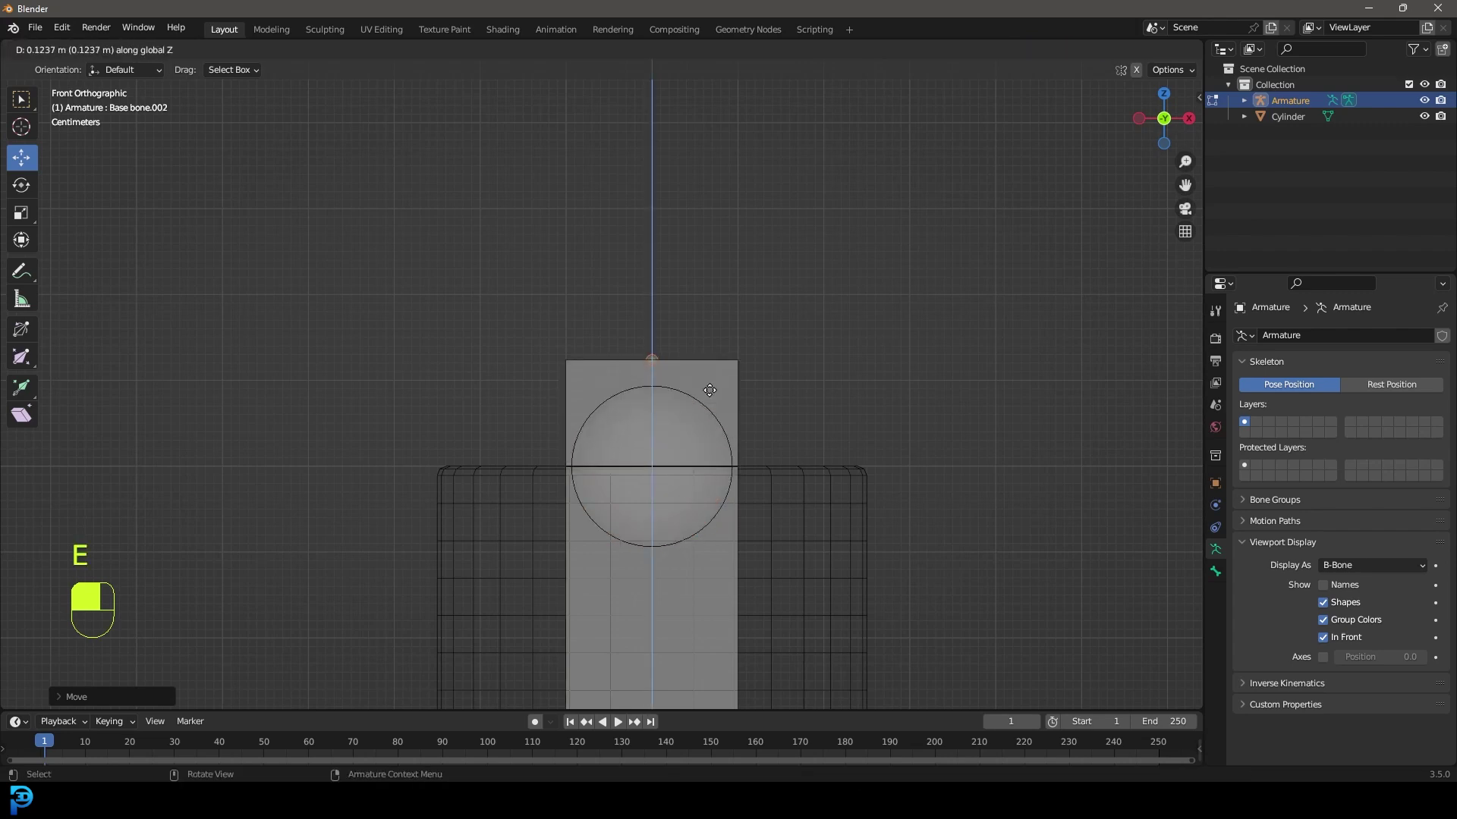
pyautogui.click(662, 335)
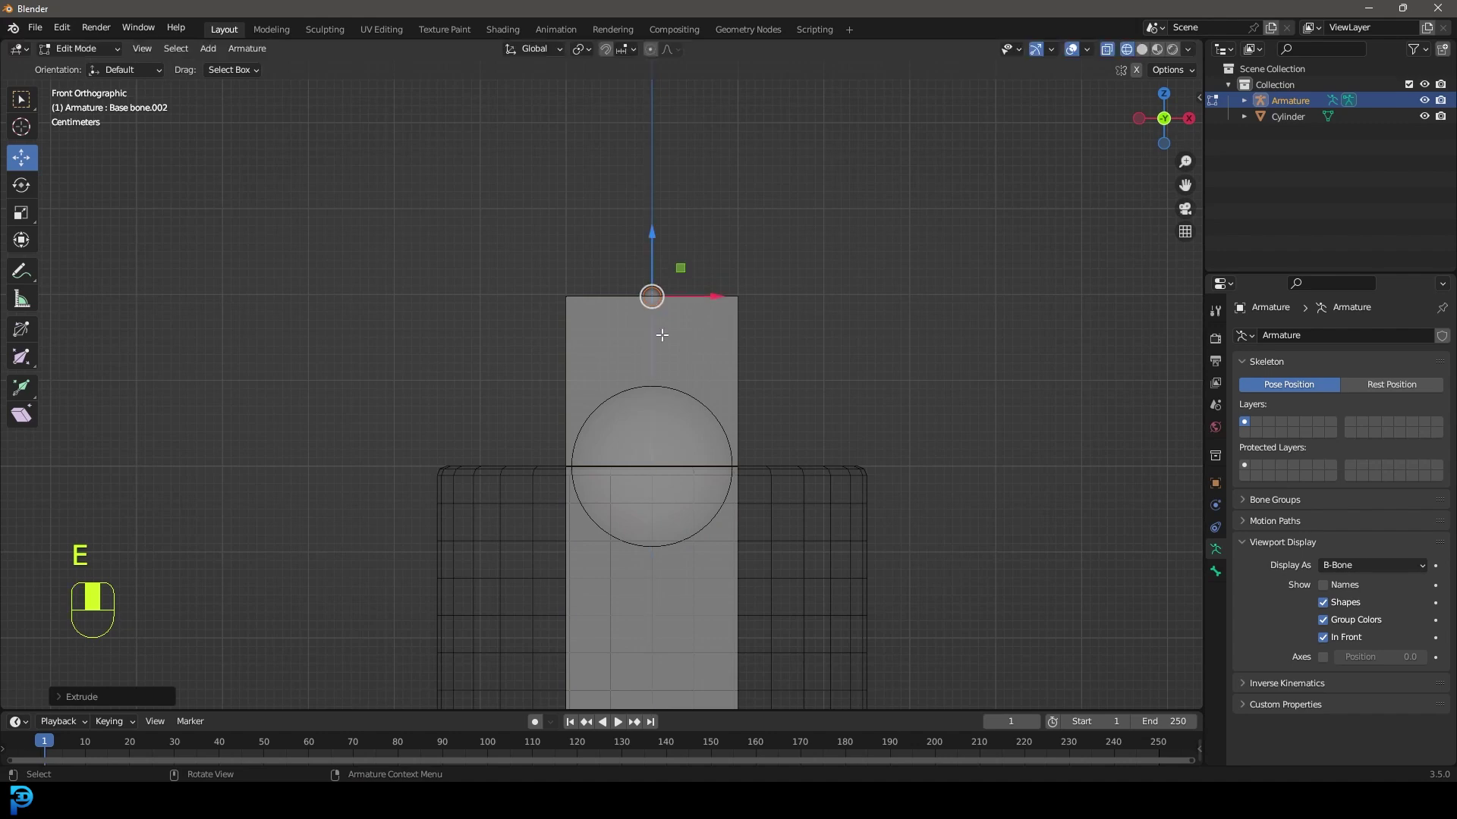
pyautogui.scroll(-5, 654, 379)
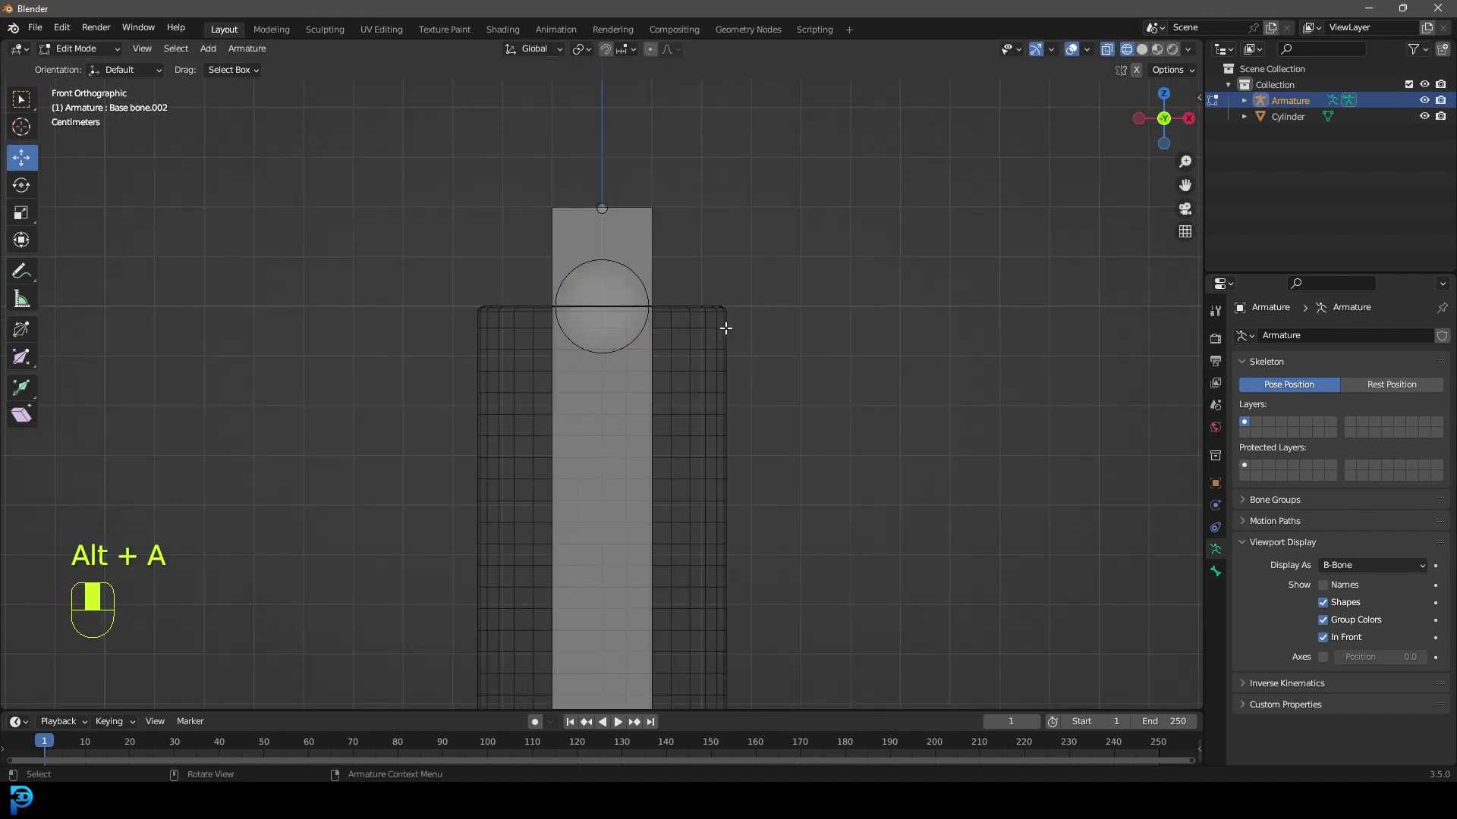
pyautogui.click(650, 223)
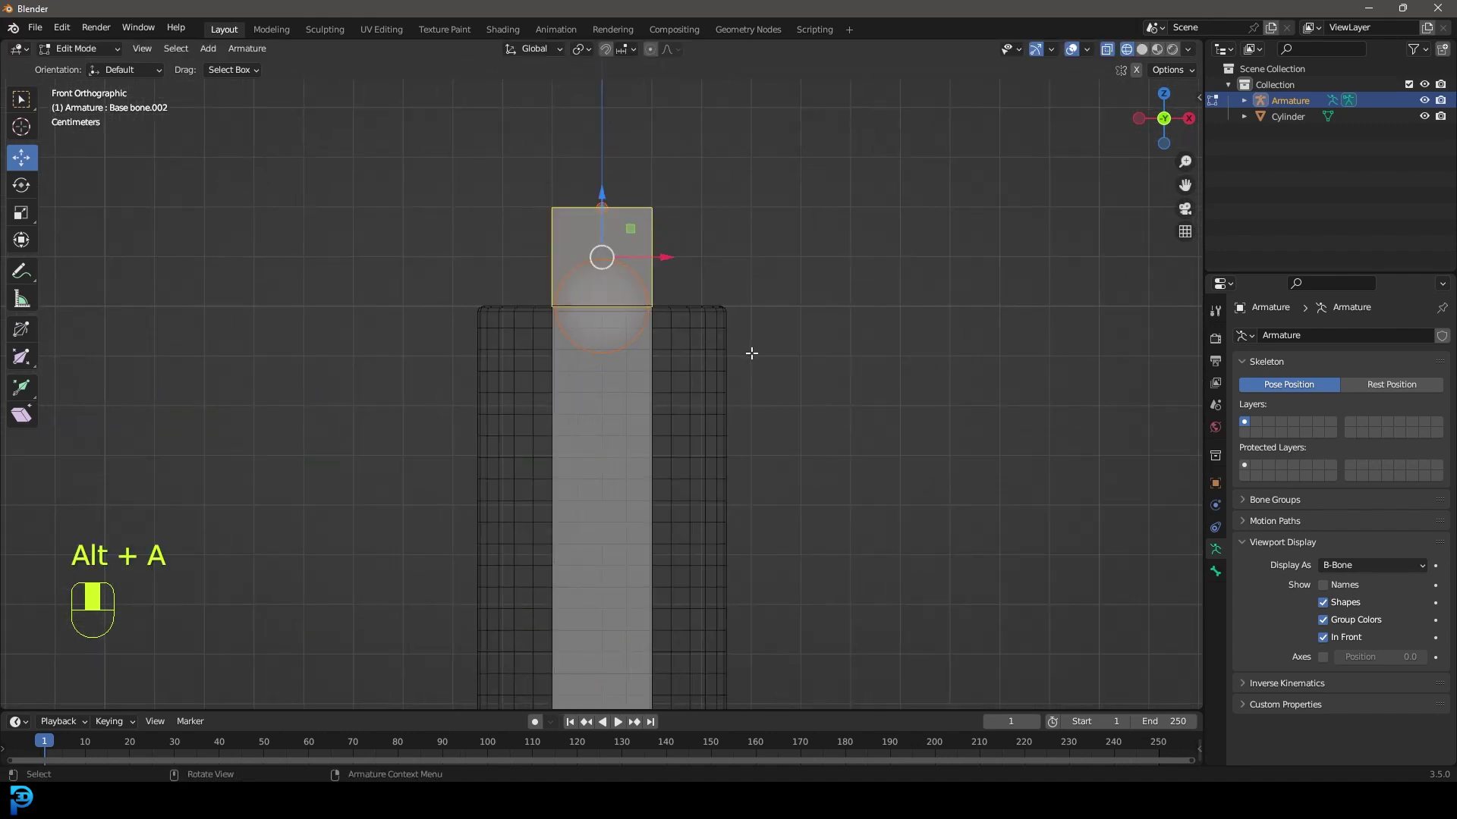
# Scale the top bone's B-Bone thickness.
pyautogui.hotkey('ctrl', 'alt', 's')
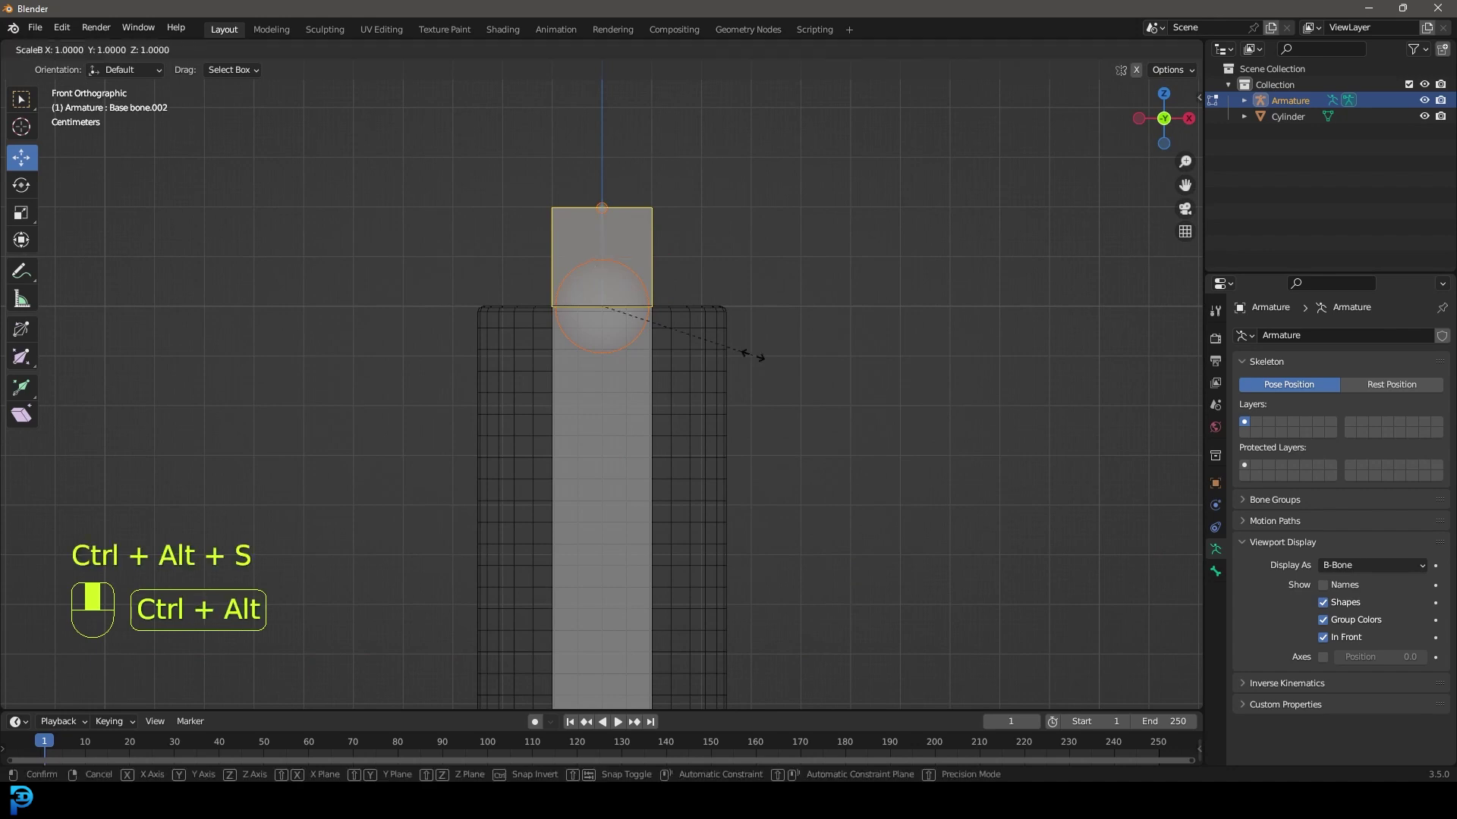
pyautogui.click(901, 368)
pyautogui.scroll(-4, 894, 371)
pyautogui.keyDown('shift'); pyautogui.moveTo(657, 452); pyautogui.dragTo(673, 175, button='middle'); pyautogui.keyUp('shift')
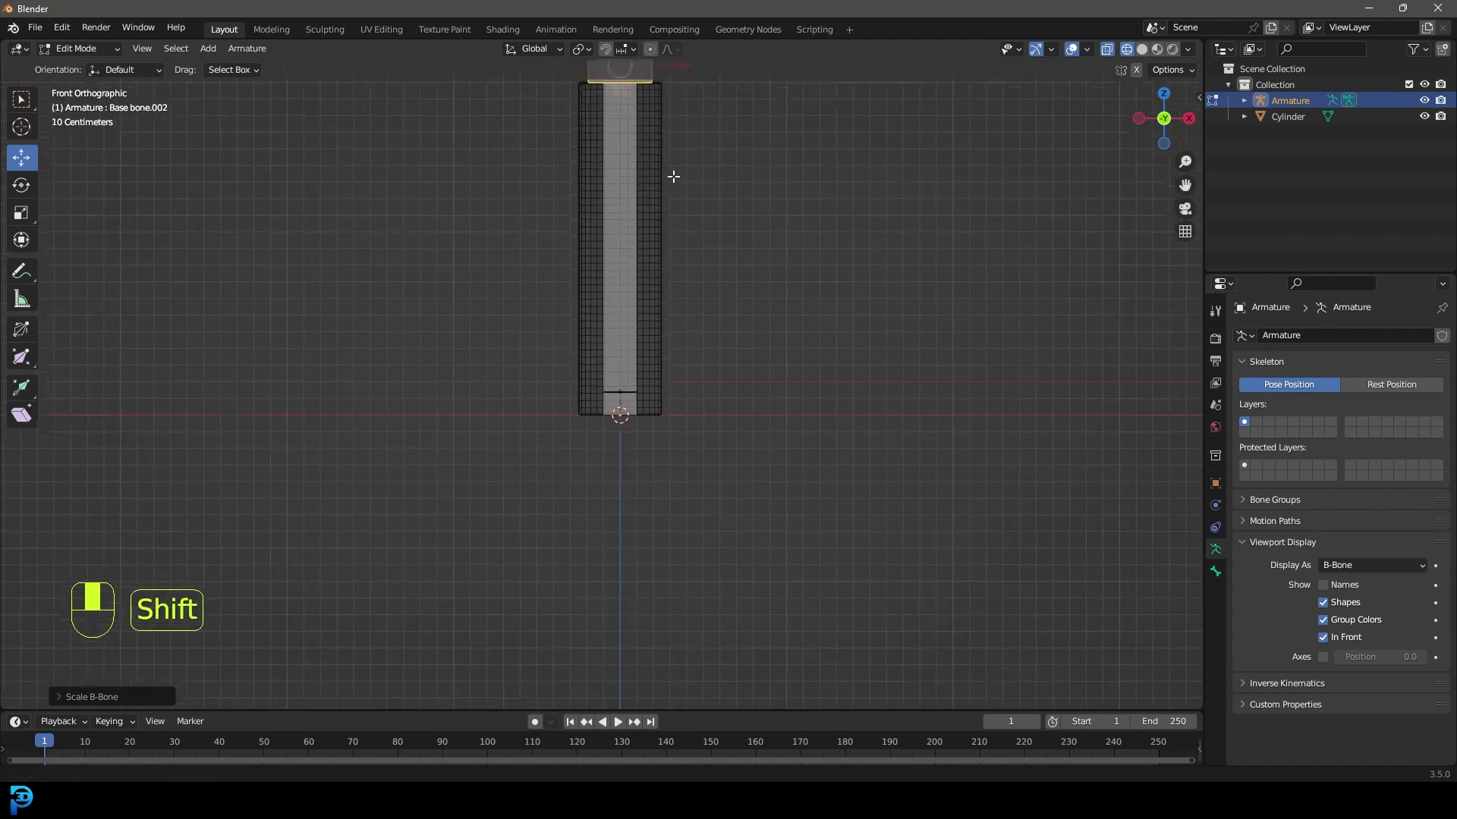
pyautogui.scroll(5, 642, 359)
# Widen the Base bone's B-Bone thickness.
pyautogui.click(657, 332)
pyautogui.scroll(3, 637, 341)
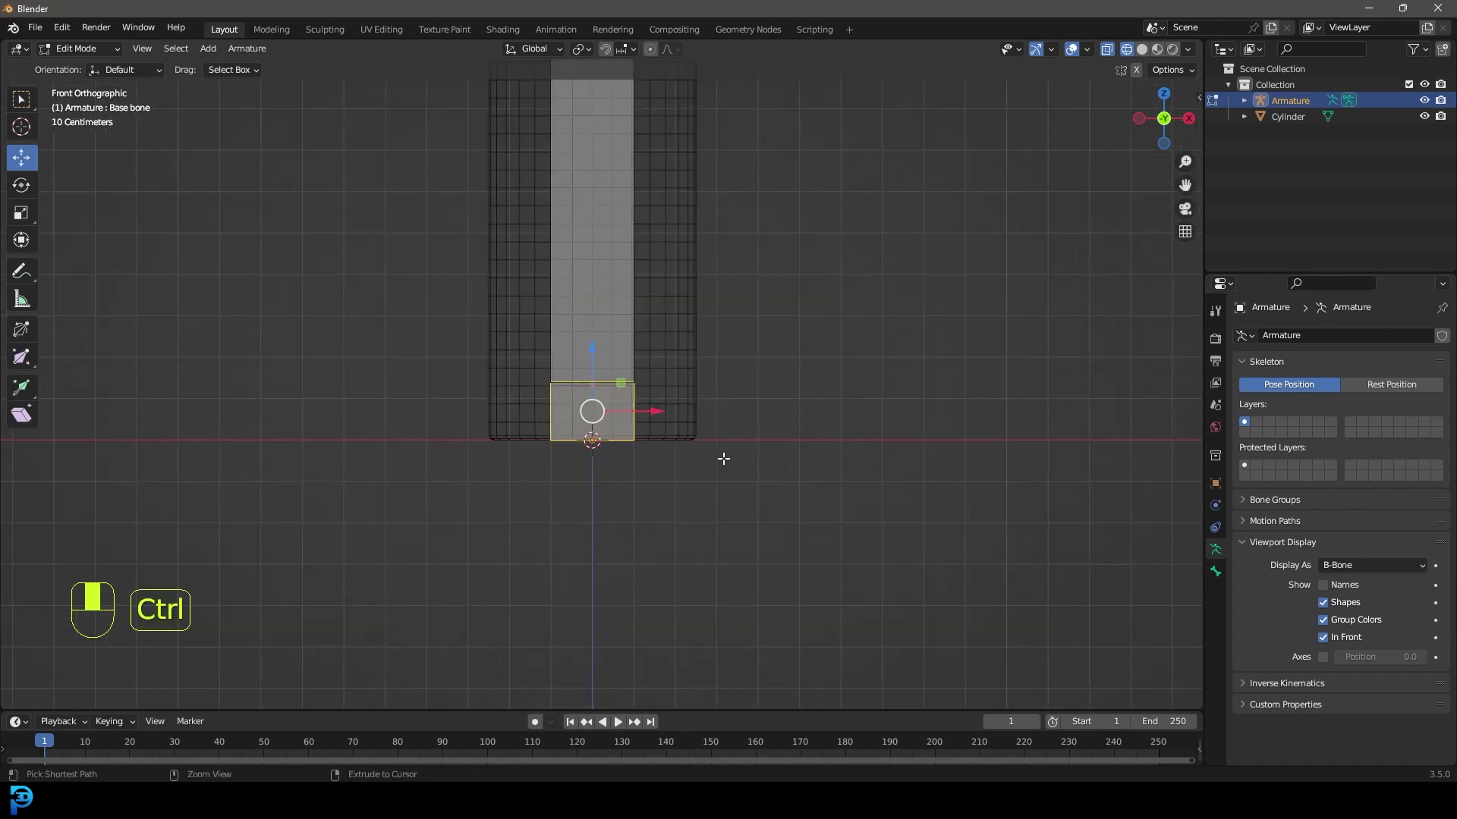
pyautogui.hotkey('ctrl', 'alt', 's')
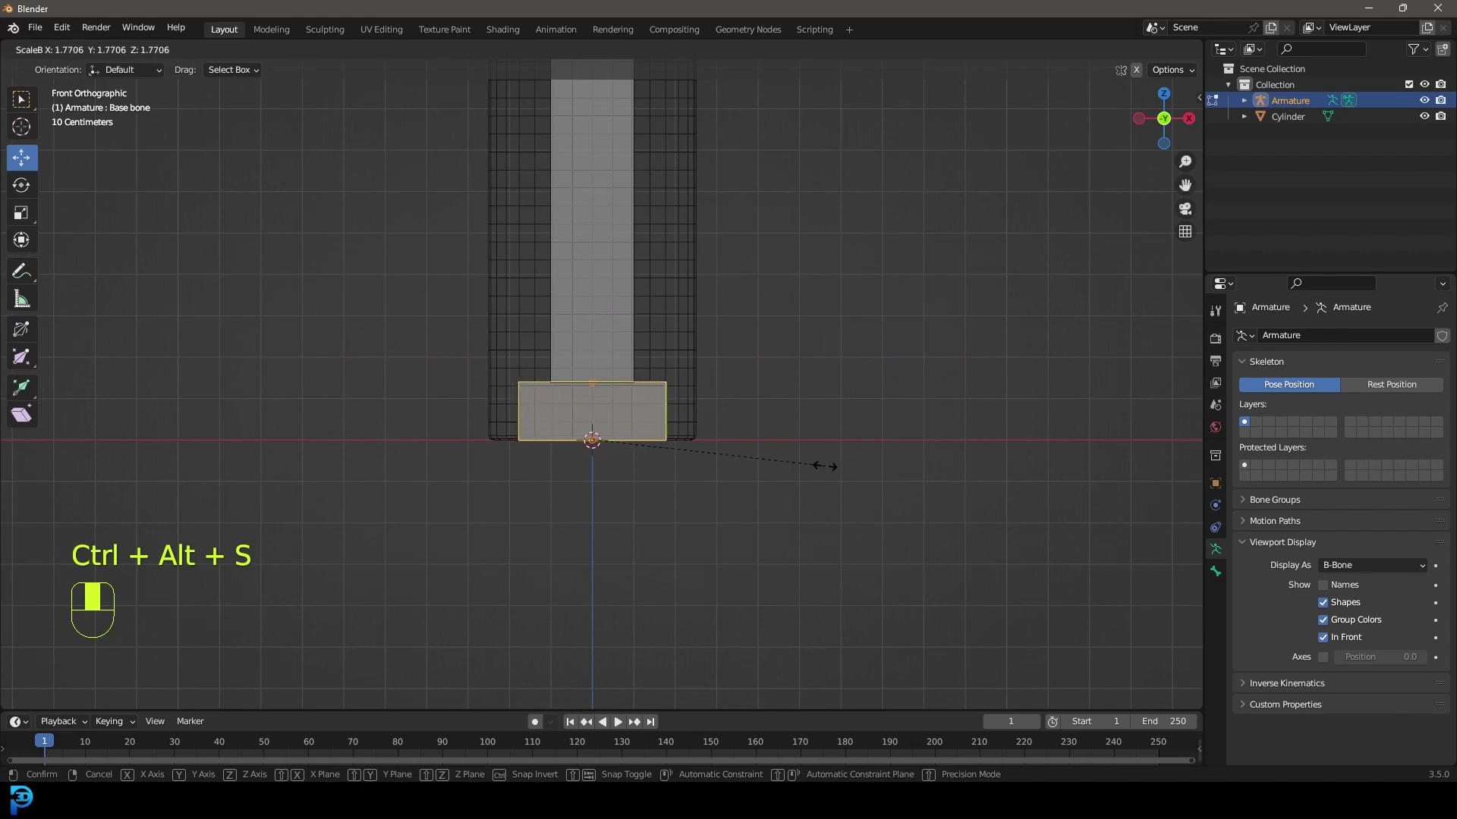
pyautogui.click(822, 462)
pyautogui.scroll(-1, 643, 265)
# Thin the tall middle bone Base bone.001's B-Bone thickness.
pyautogui.click(615, 220)
pyautogui.keyDown('shift'); pyautogui.scroll(4, 653, 266); pyautogui.keyUp('shift')
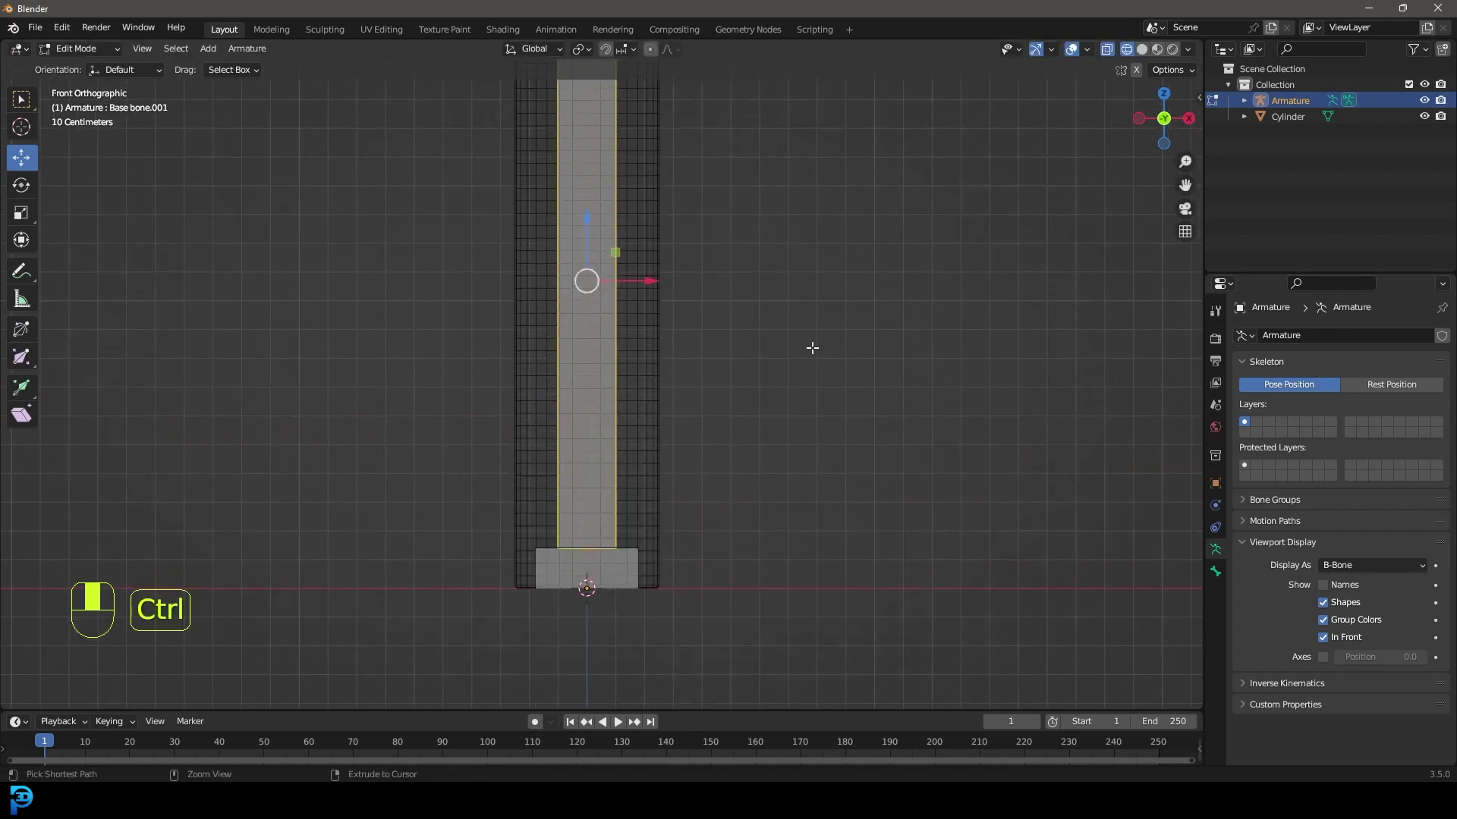
pyautogui.hotkey('ctrl', 'alt', 's')
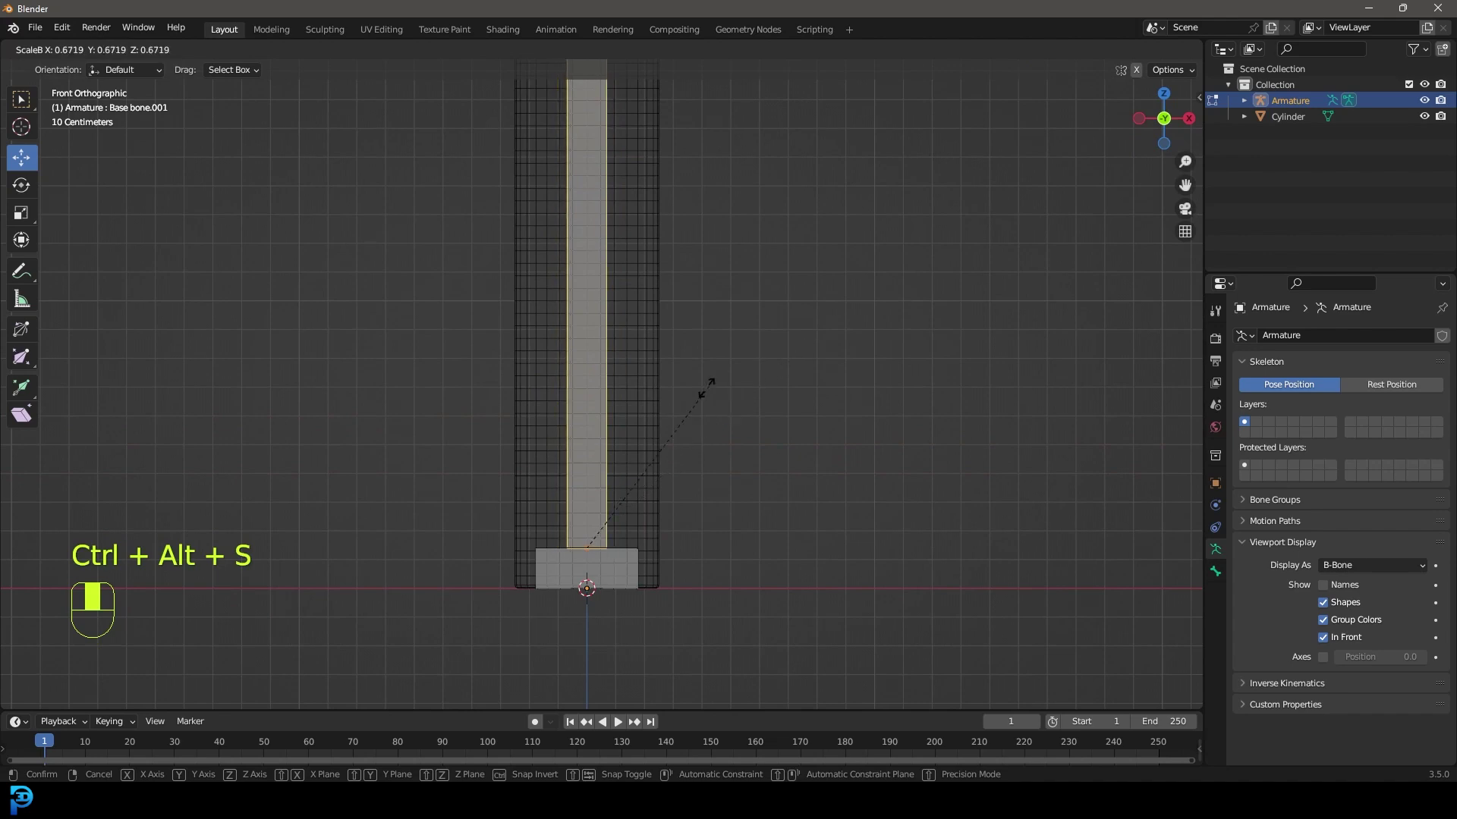
pyautogui.click(681, 400)
pyautogui.scroll(-4, 680, 400)
pyautogui.moveTo(680, 400); pyautogui.dragTo(689, 205, button='middle')
# Shrink the top bone Base bone.002's B-Bone to about 0.61.
pyautogui.click(689, 205)
pyautogui.hotkey('ctrl', 'alt', 's')
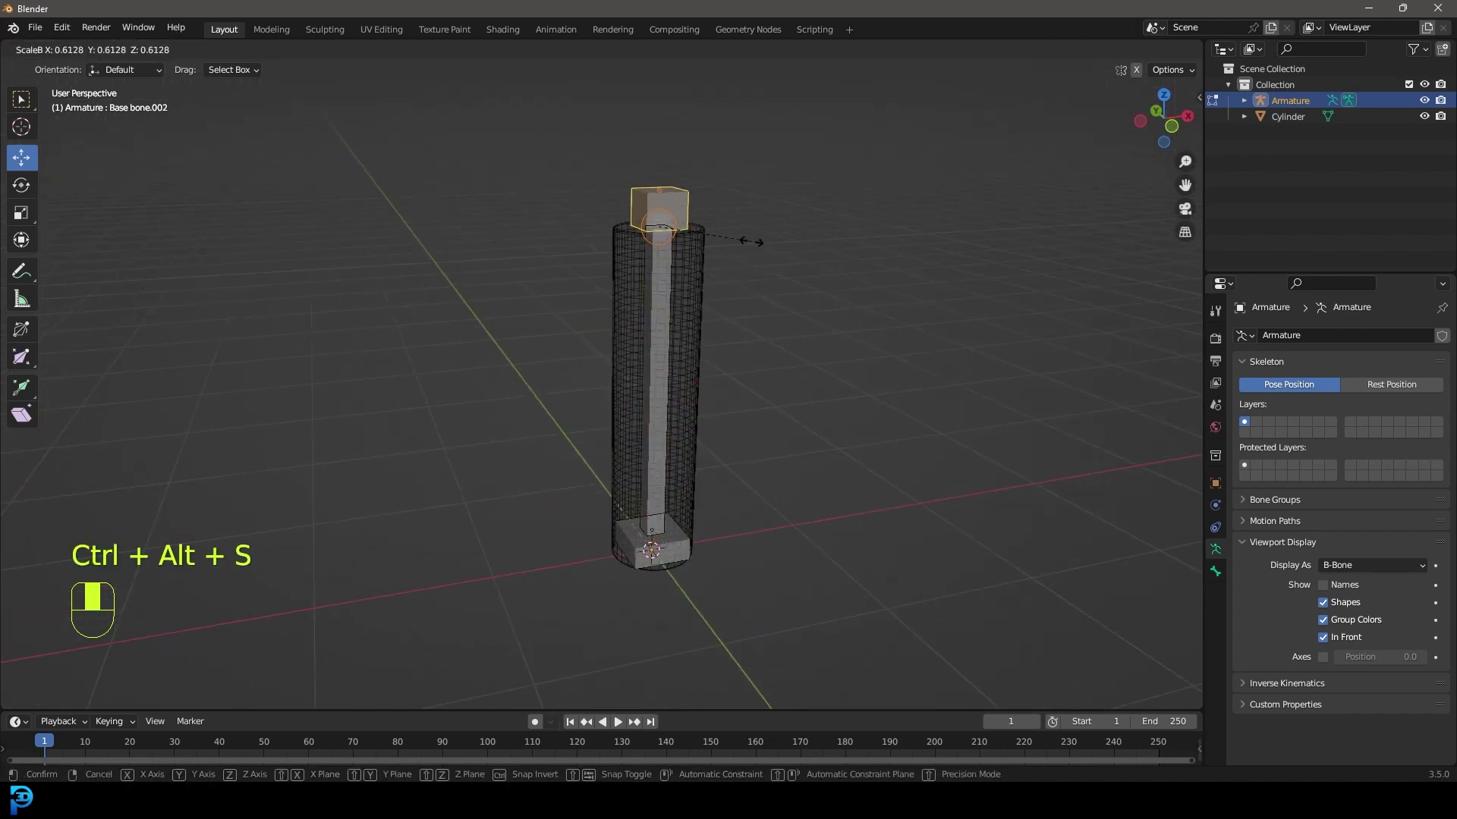
pyautogui.click(748, 237)
pyautogui.moveTo(696, 291)
pyautogui.mouseDown(button='middle')
pyautogui.moveTo(666, 258)
pyautogui.moveTo(677, 289)
pyautogui.mouseUp(button='middle')
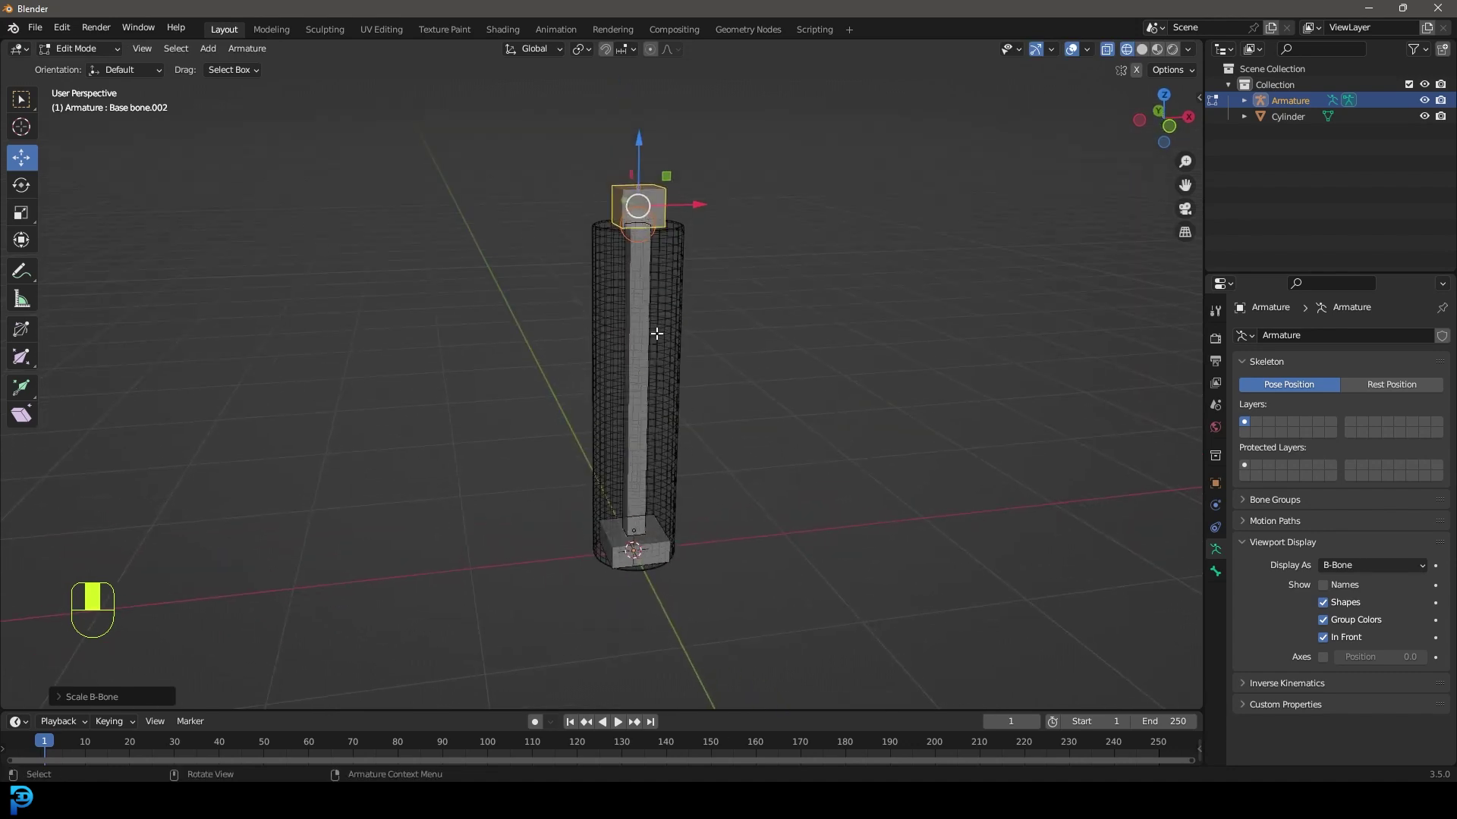
pyautogui.click(642, 292)
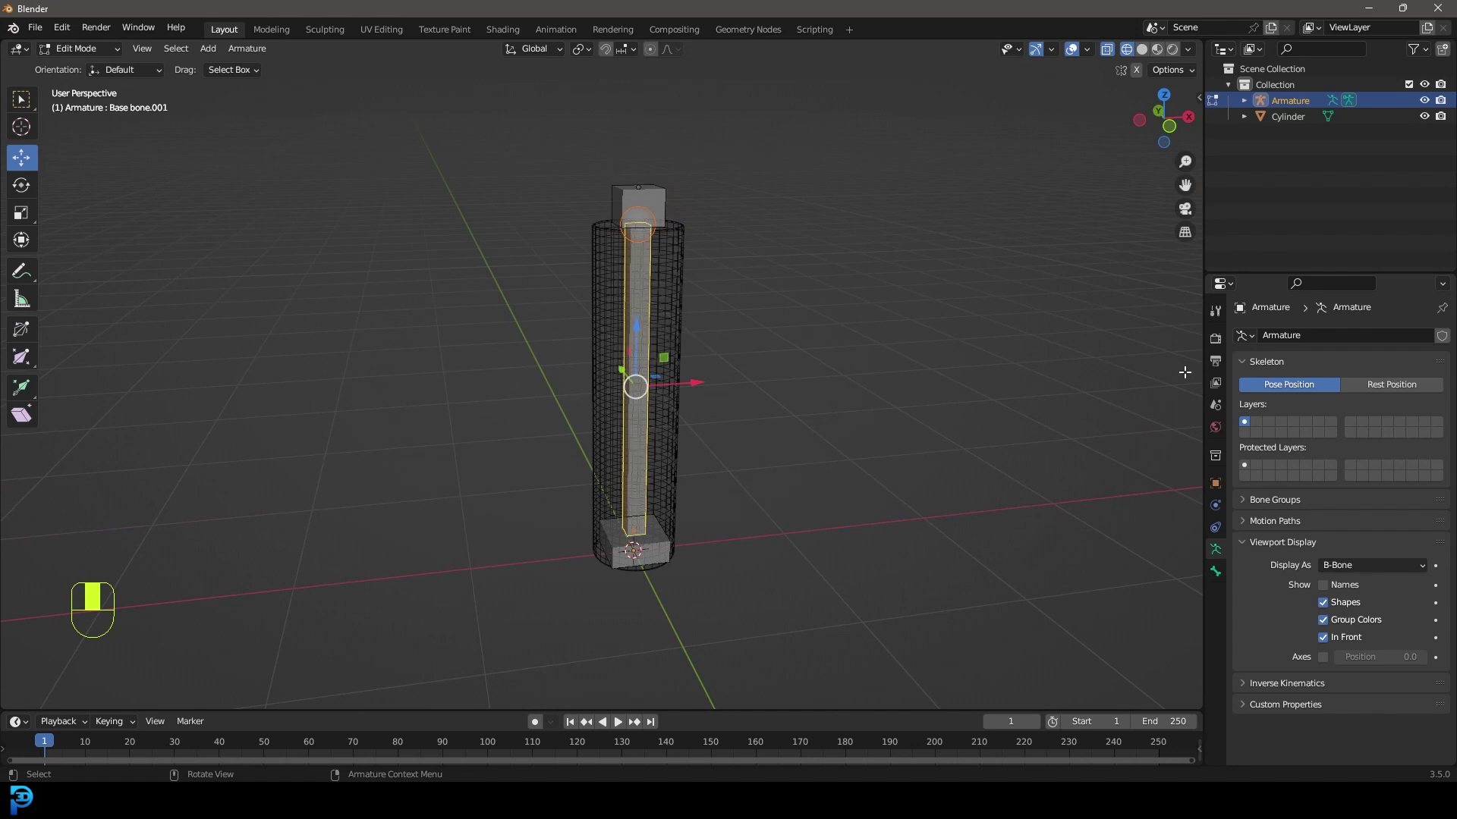
# Set Base bone.001's Bendy Bones Segments to 32 in Bone Properties.
pyautogui.click(1216, 569)
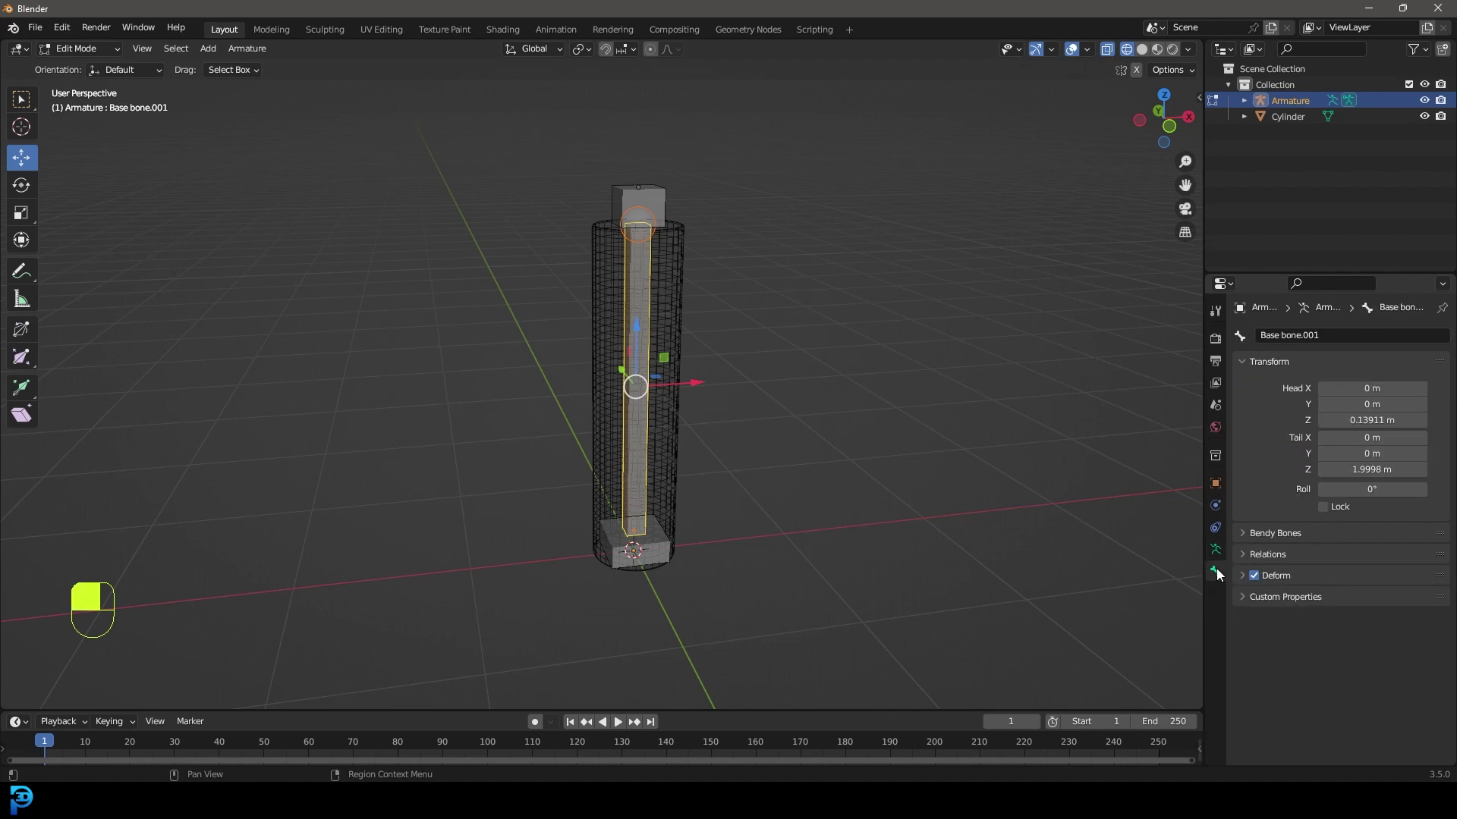
pyautogui.click(1262, 534)
pyautogui.click(1383, 556)
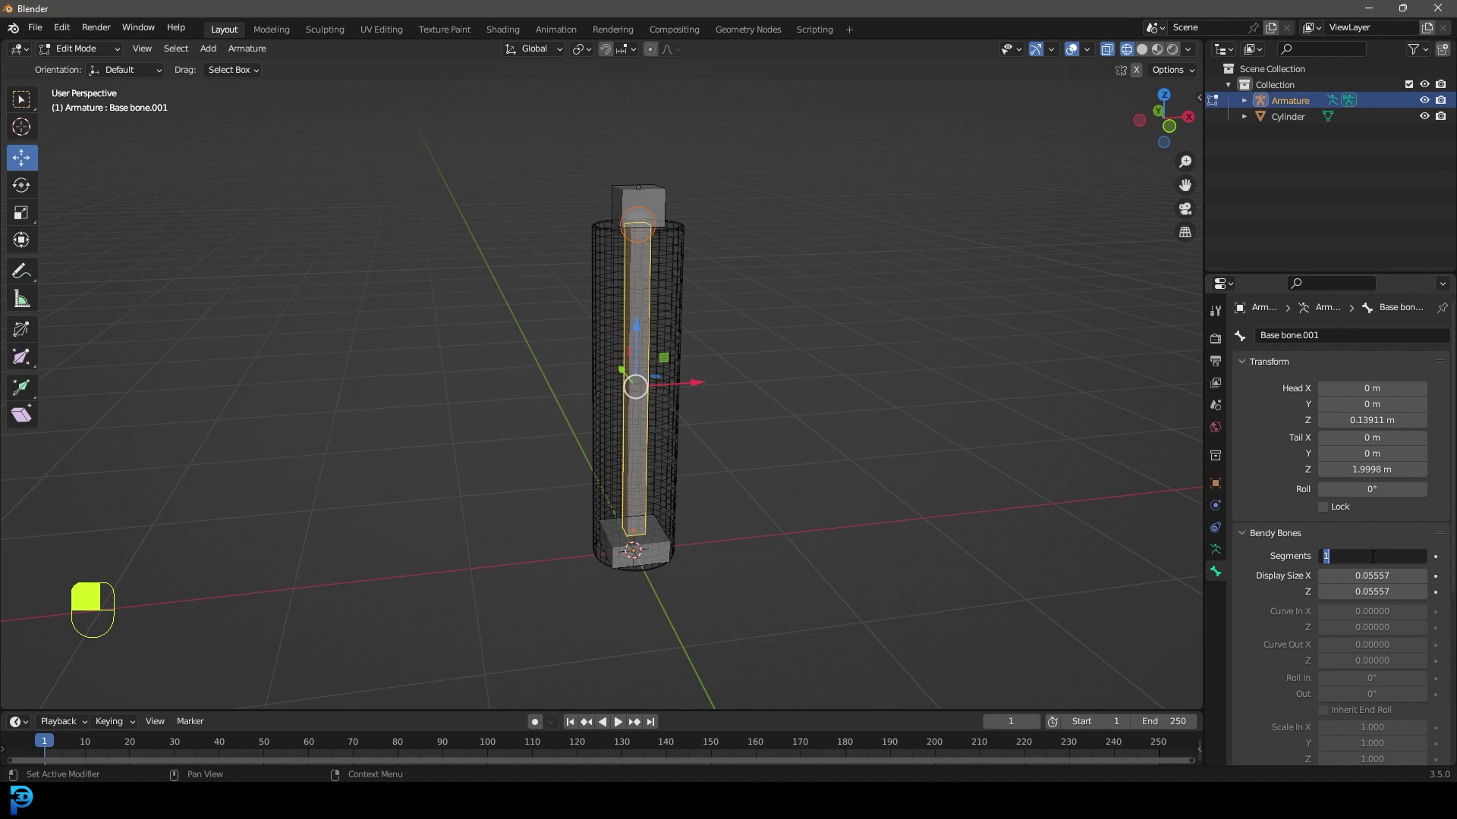
pyautogui.write('32')
pyautogui.press('Return')
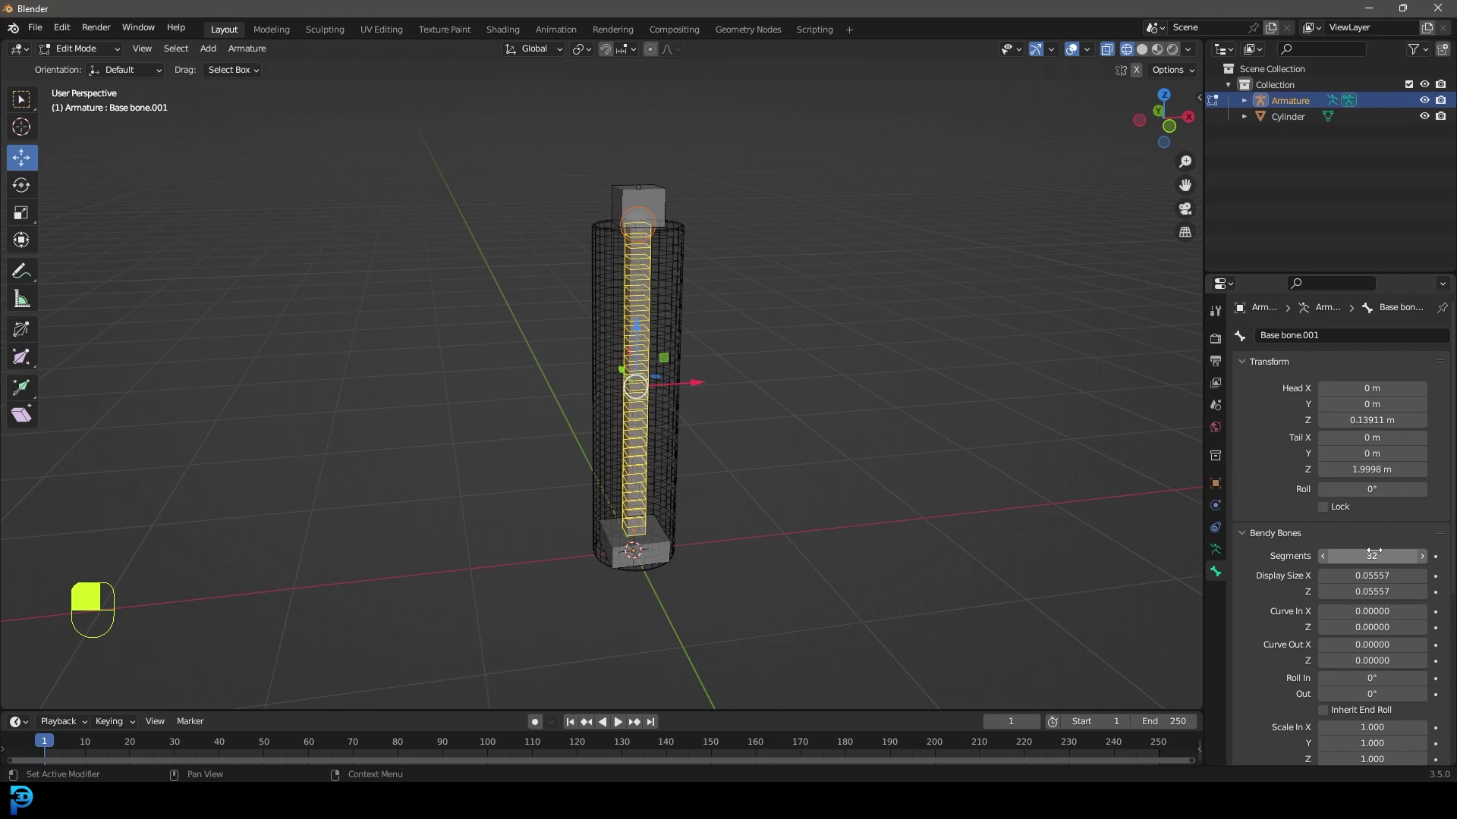
pyautogui.moveTo(607, 339); pyautogui.dragTo(606, 326, button='middle')
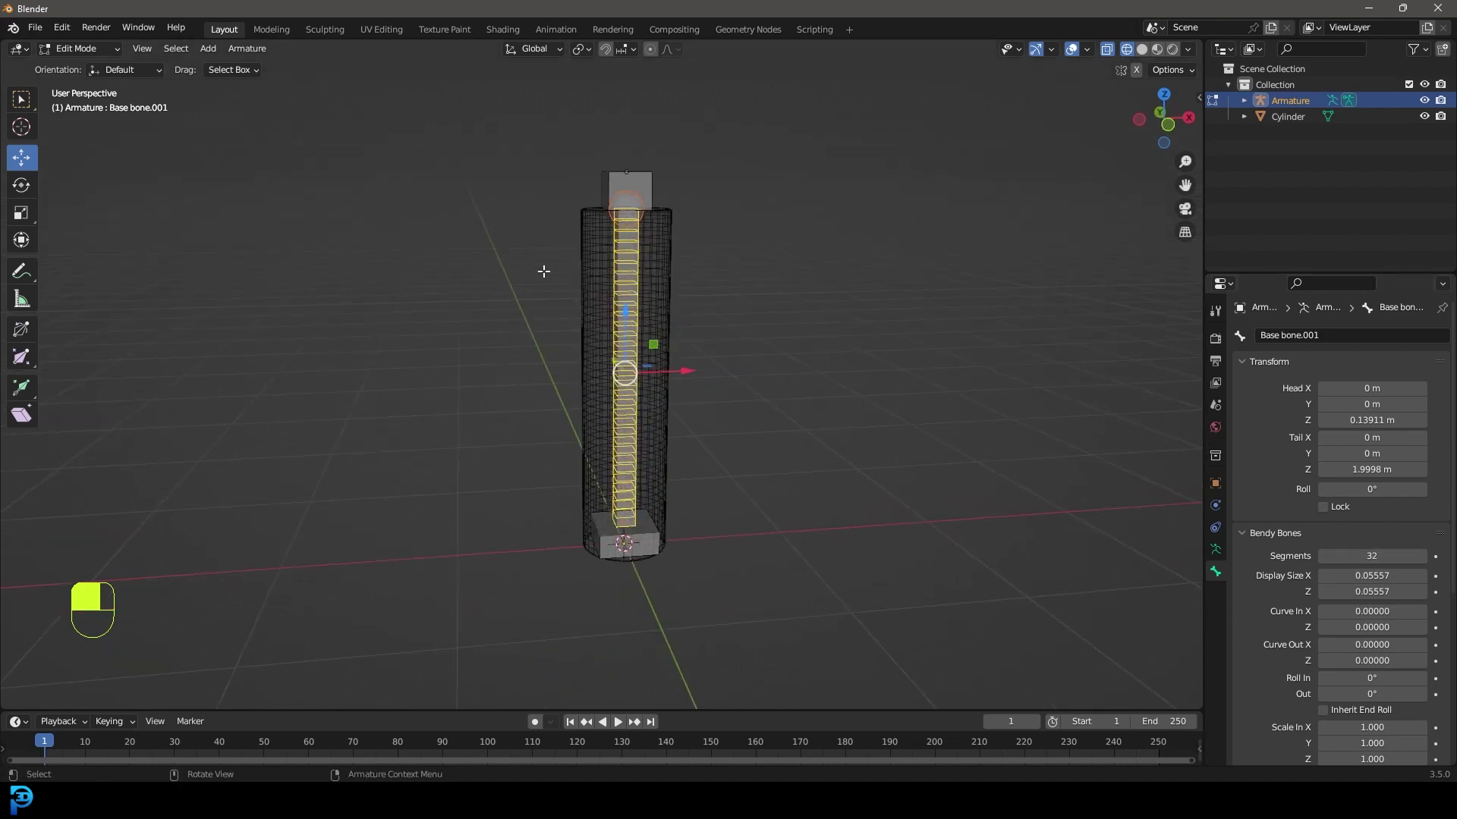
# Select Base bone.002 and apply Disconnect Bone with Alt+P.
pyautogui.scroll(3, 678, 257)
pyautogui.click(714, 136)
pyautogui.scroll(-2, 731, 153)
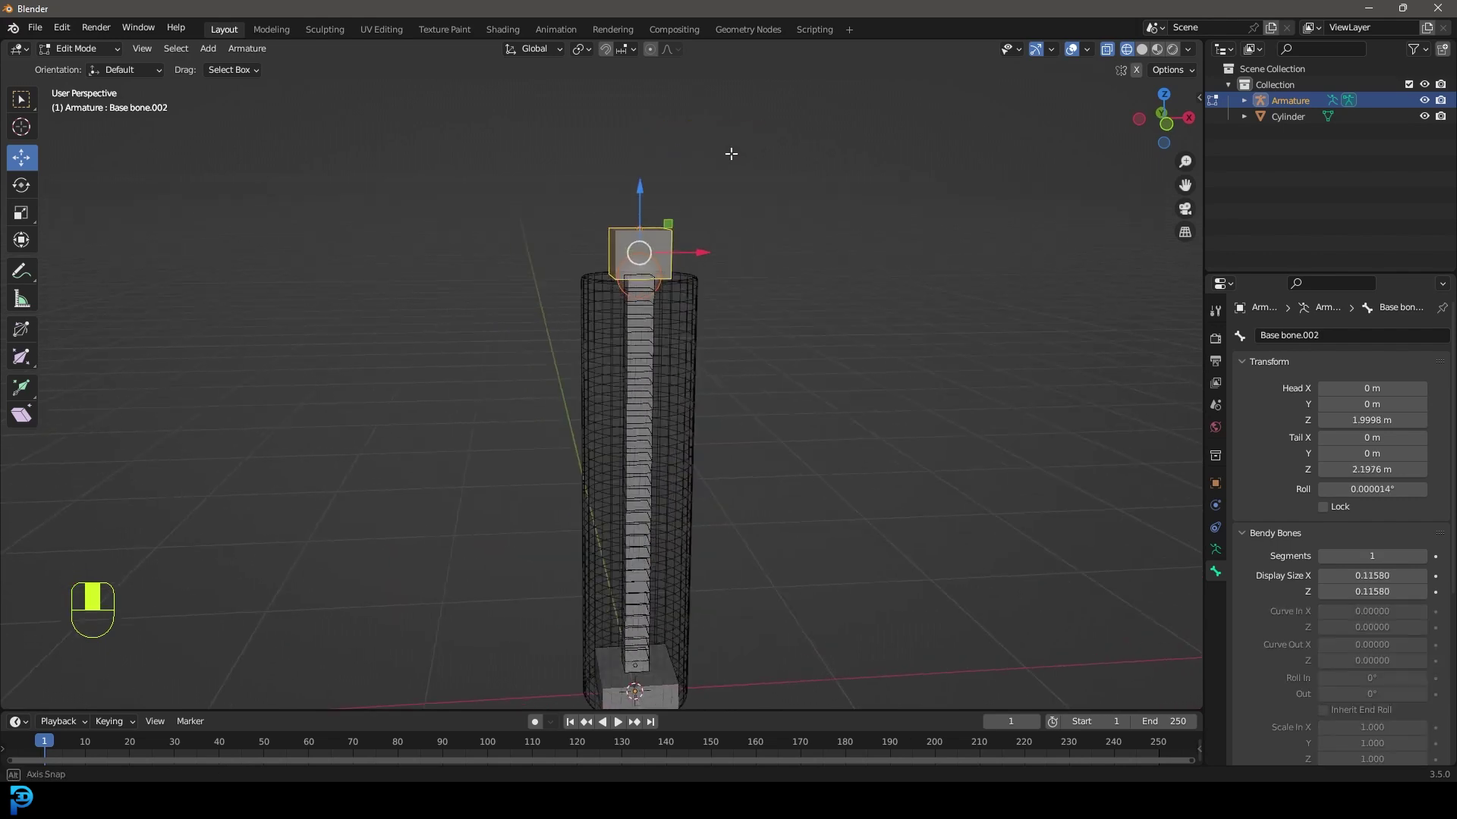
pyautogui.moveTo(730, 154); pyautogui.dragTo(632, 241, button='middle')
pyautogui.keyDown('shift'); pyautogui.moveTo(678, 380); pyautogui.dragTo(638, 261, button='middle'); pyautogui.keyUp('shift')
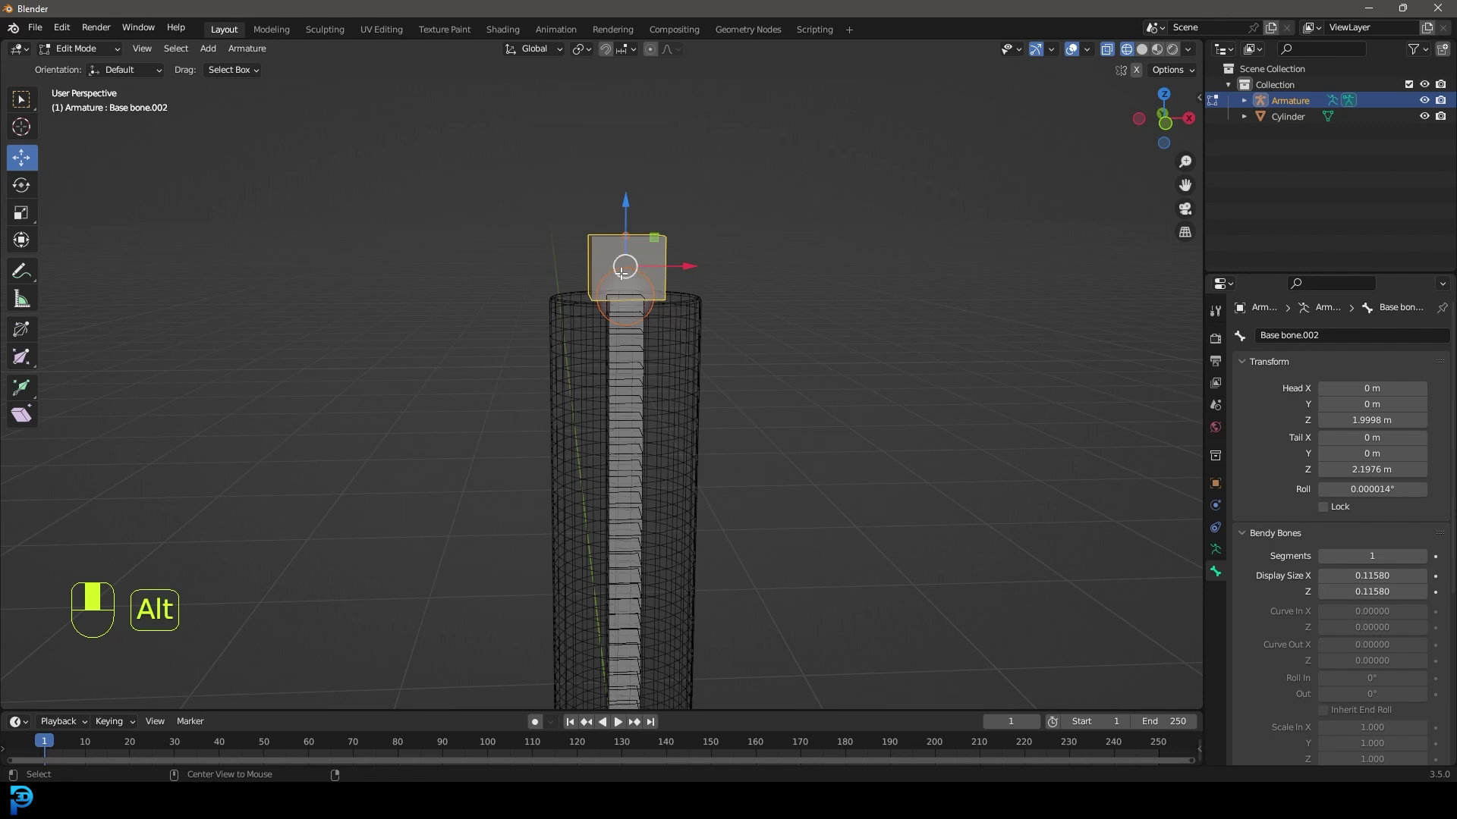
pyautogui.hotkey('alt', 'p')
pyautogui.click(616, 289)
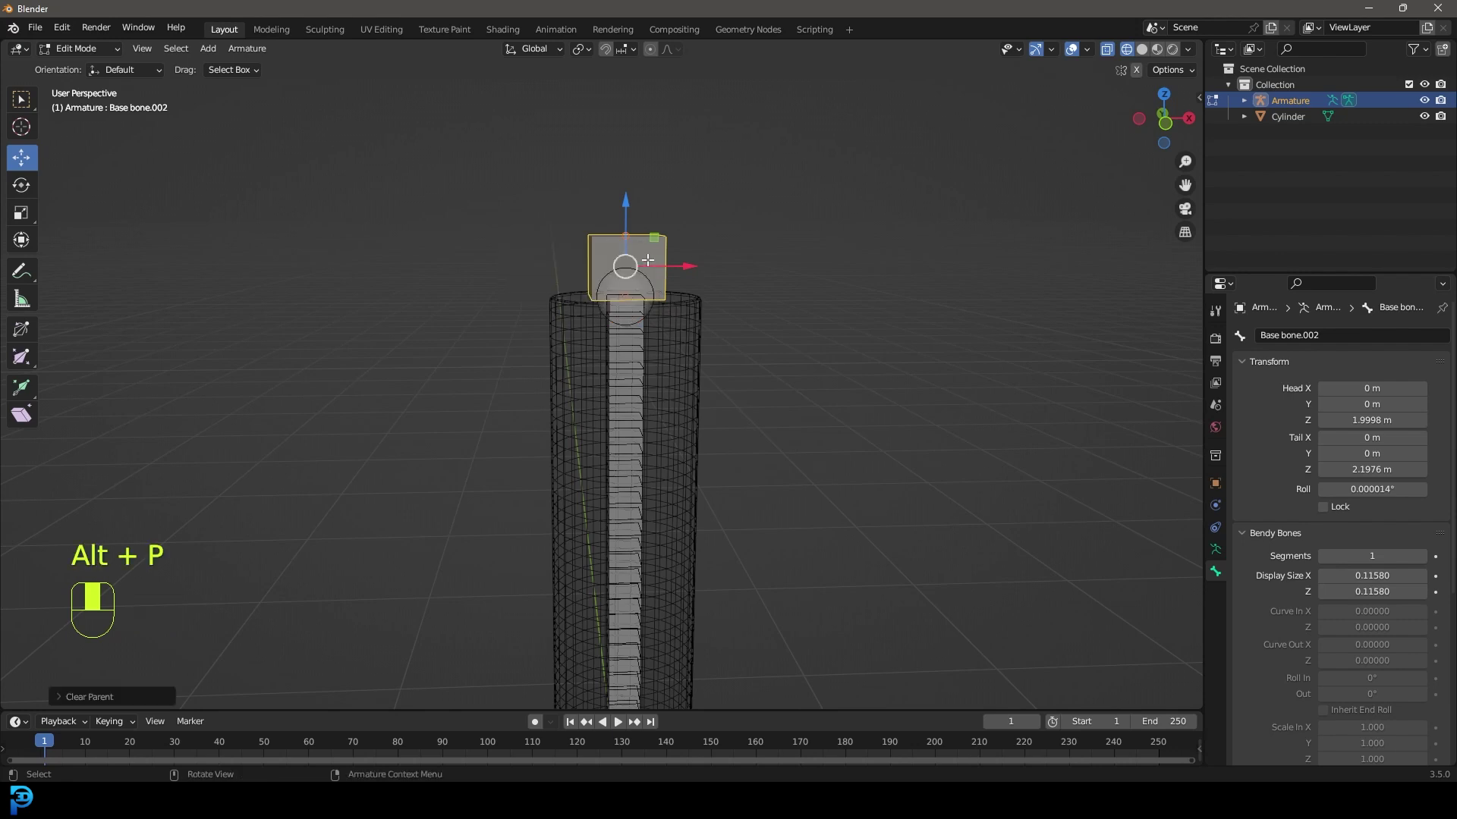
pyautogui.hotkey('alt', 'p')
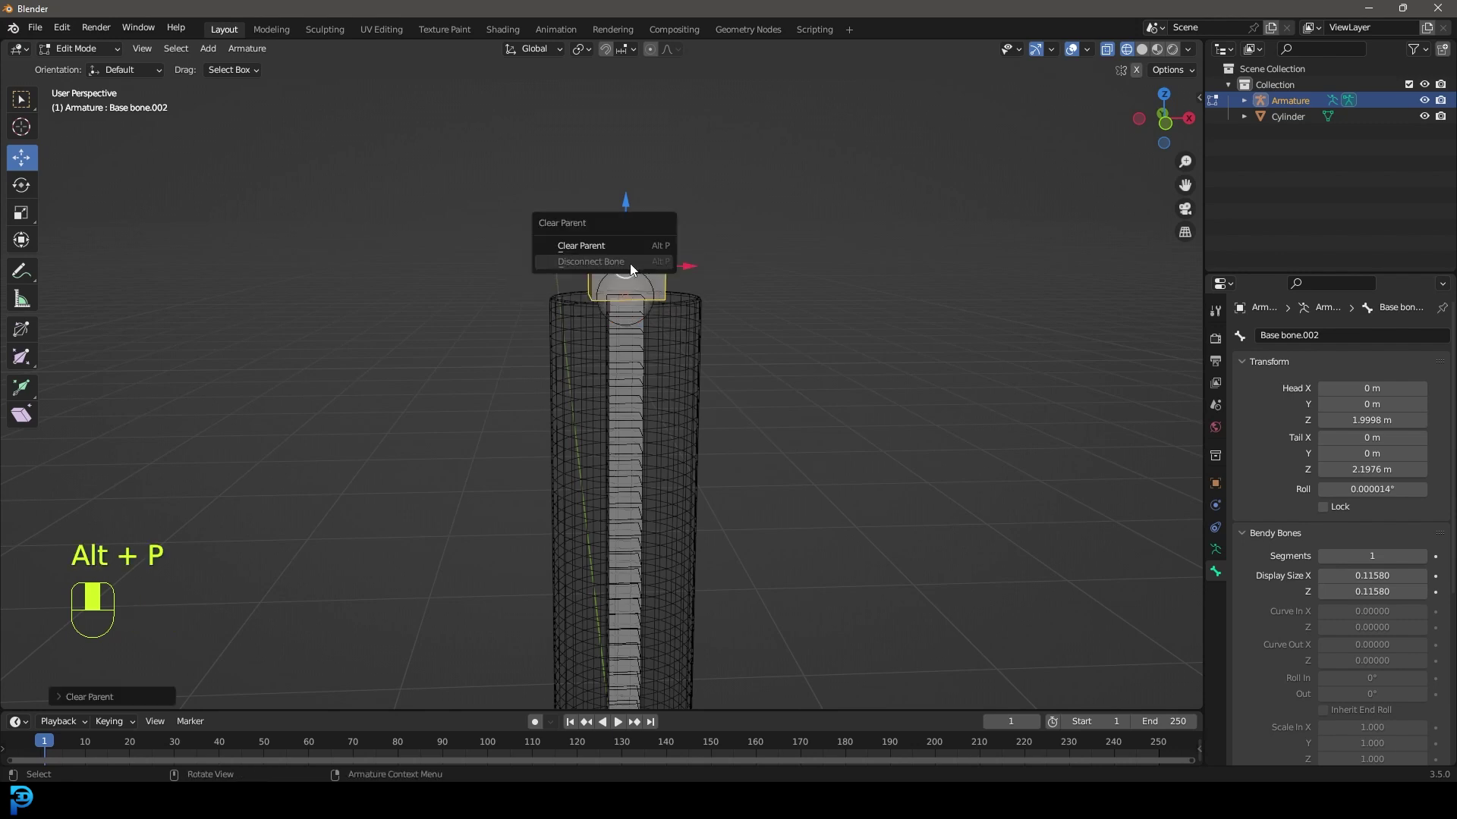
pyautogui.click(650, 263)
# Test-move the freed top bone, cancel, and return to front orthographic view.
pyautogui.press('g')
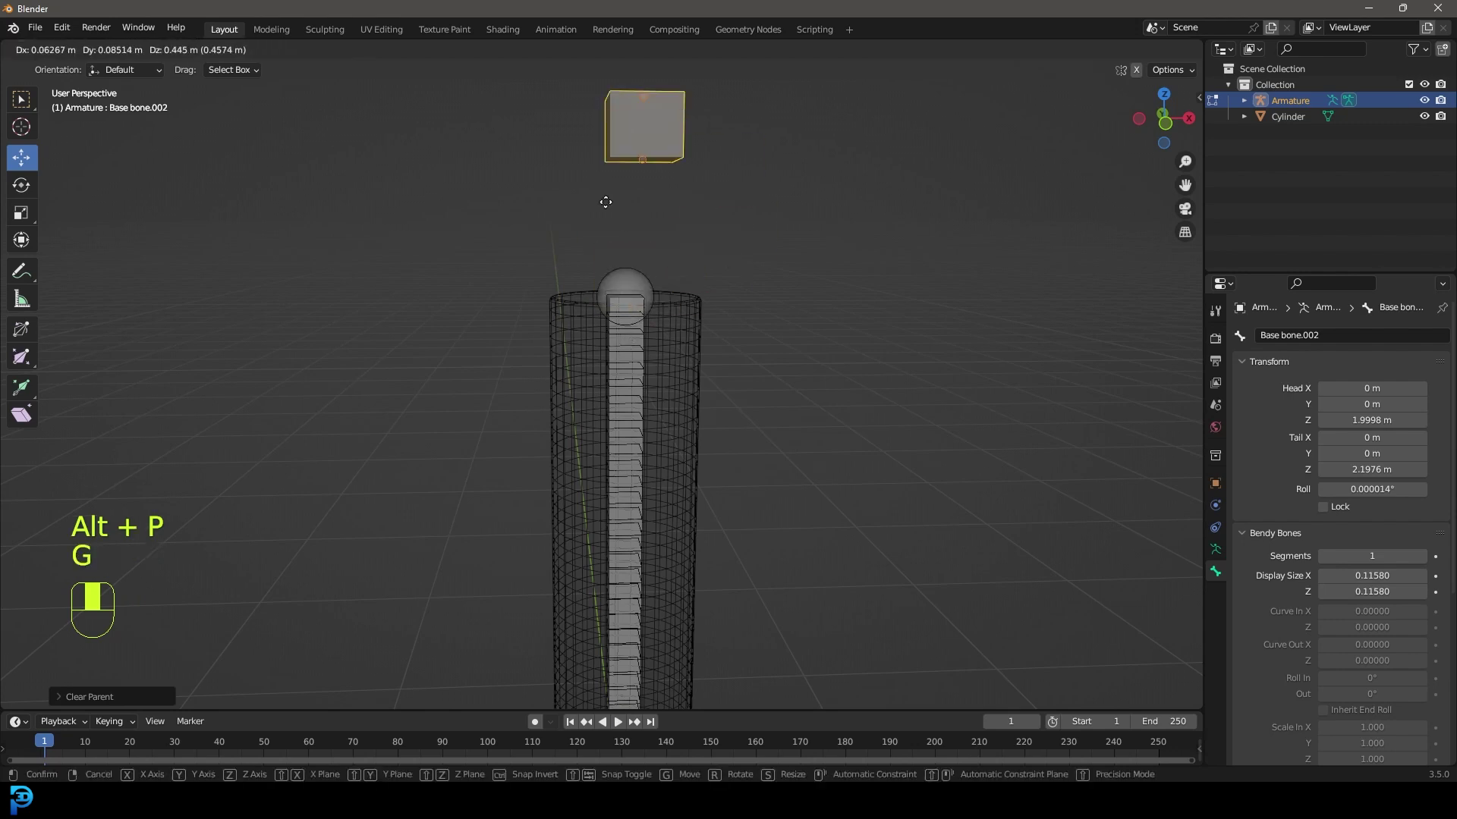
pyautogui.rightClick(607, 203)
pyautogui.press('KP_1')
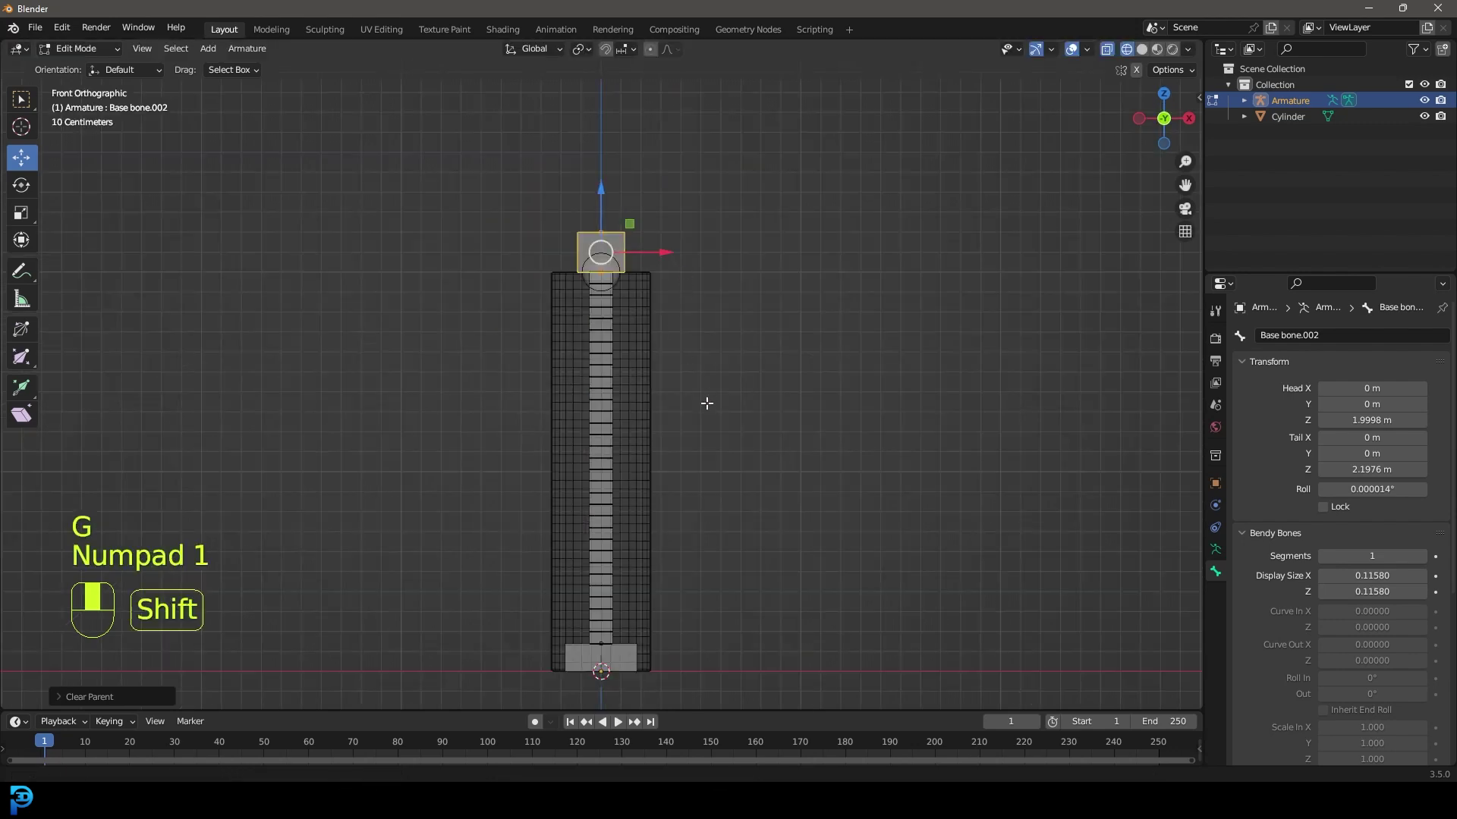
pyautogui.keyDown('shift'); pyautogui.moveTo(705, 403); pyautogui.dragTo(698, 369, button='middle'); pyautogui.keyUp('shift')
pyautogui.click(115, 70)
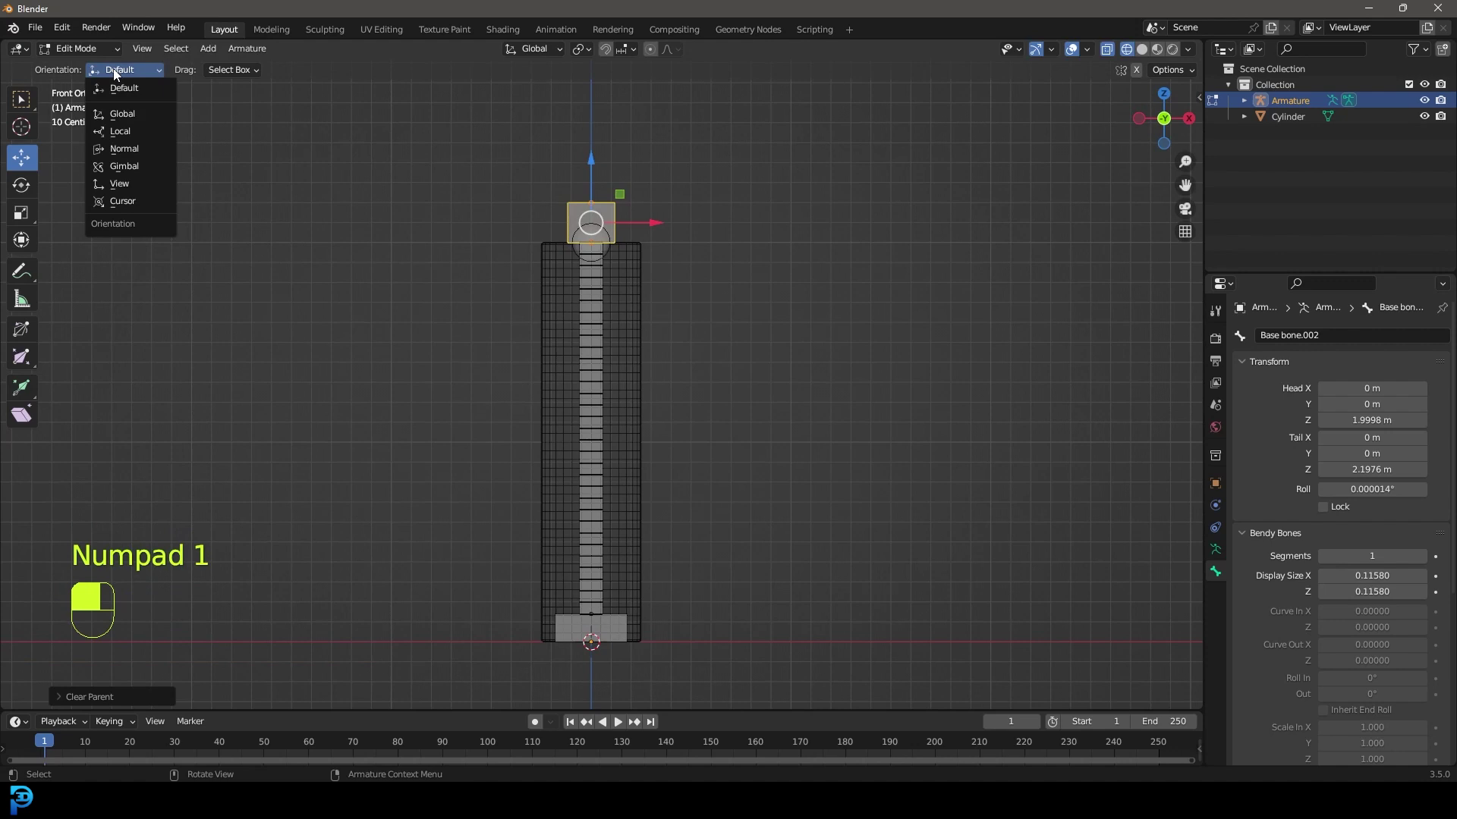
pyautogui.click(79, 51)
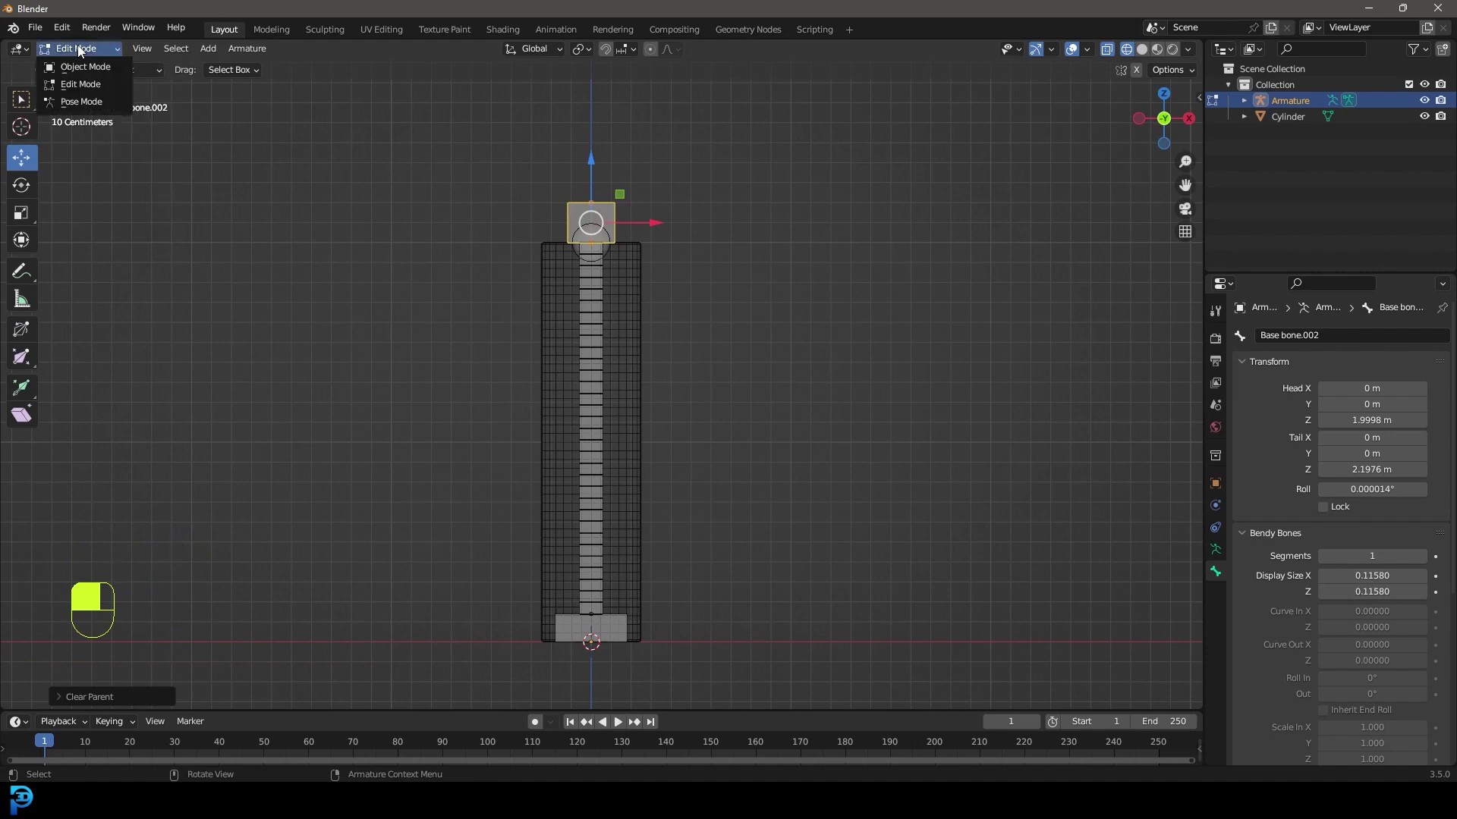
# Enter Pose Mode and expand the armature's bone hierarchy in the Outliner.
pyautogui.click(88, 105)
pyautogui.keyDown('shift'); pyautogui.moveTo(629, 287); pyautogui.dragTo(643, 232, button='middle'); pyautogui.keyUp('shift')
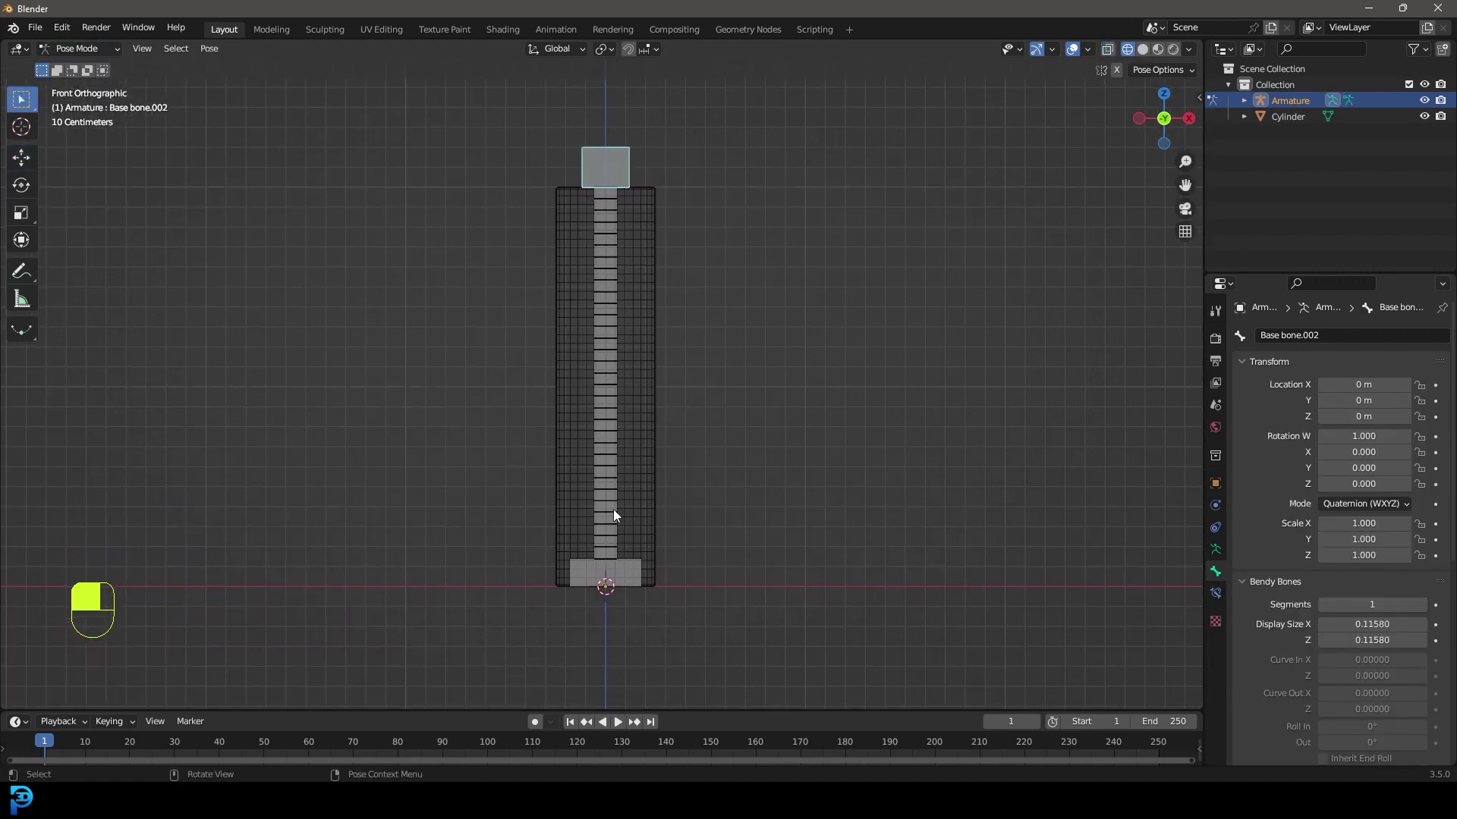
pyautogui.click(630, 579)
pyautogui.click(1242, 100)
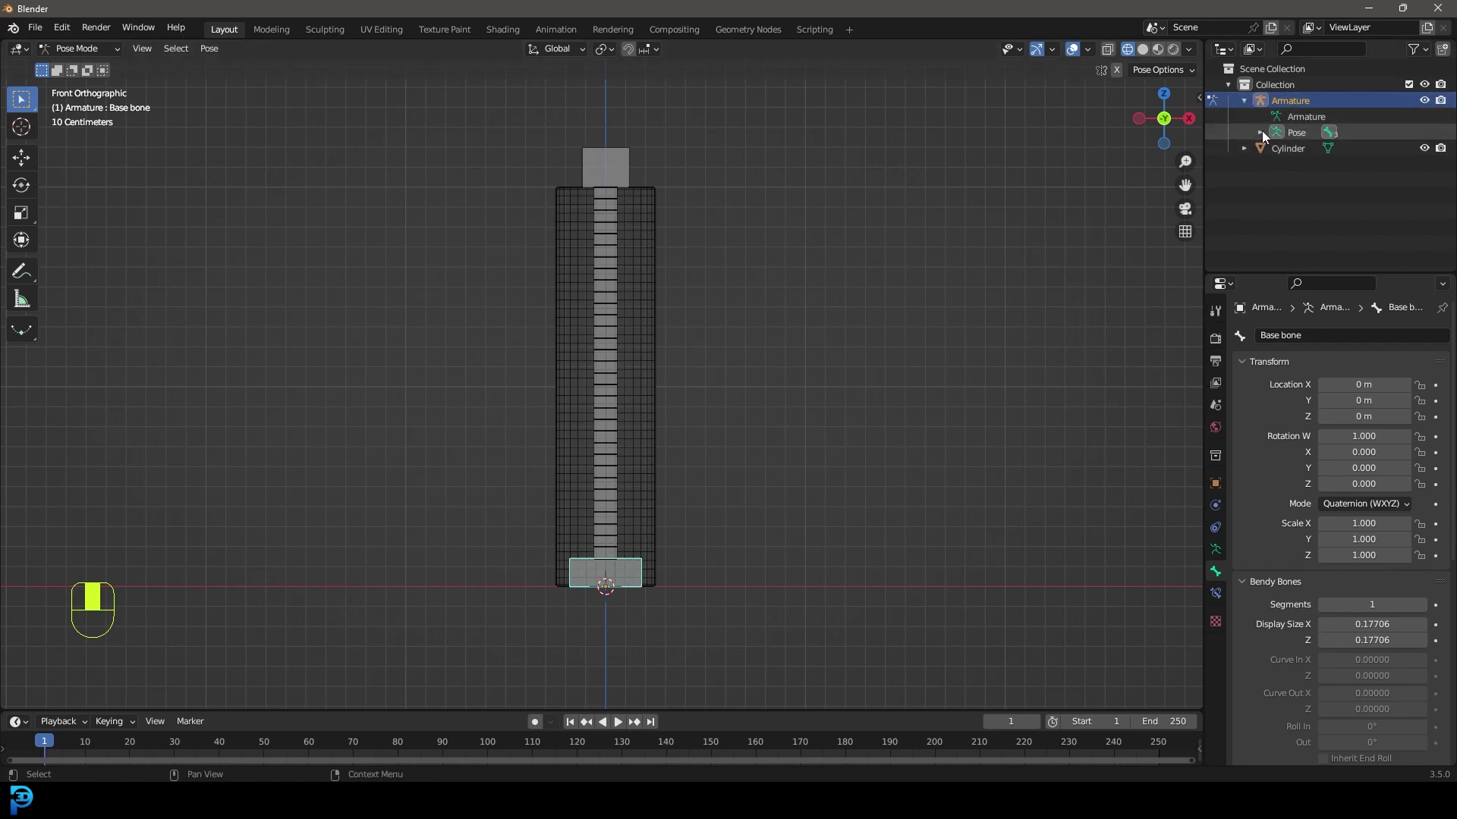
pyautogui.click(1261, 132)
pyautogui.click(1312, 150)
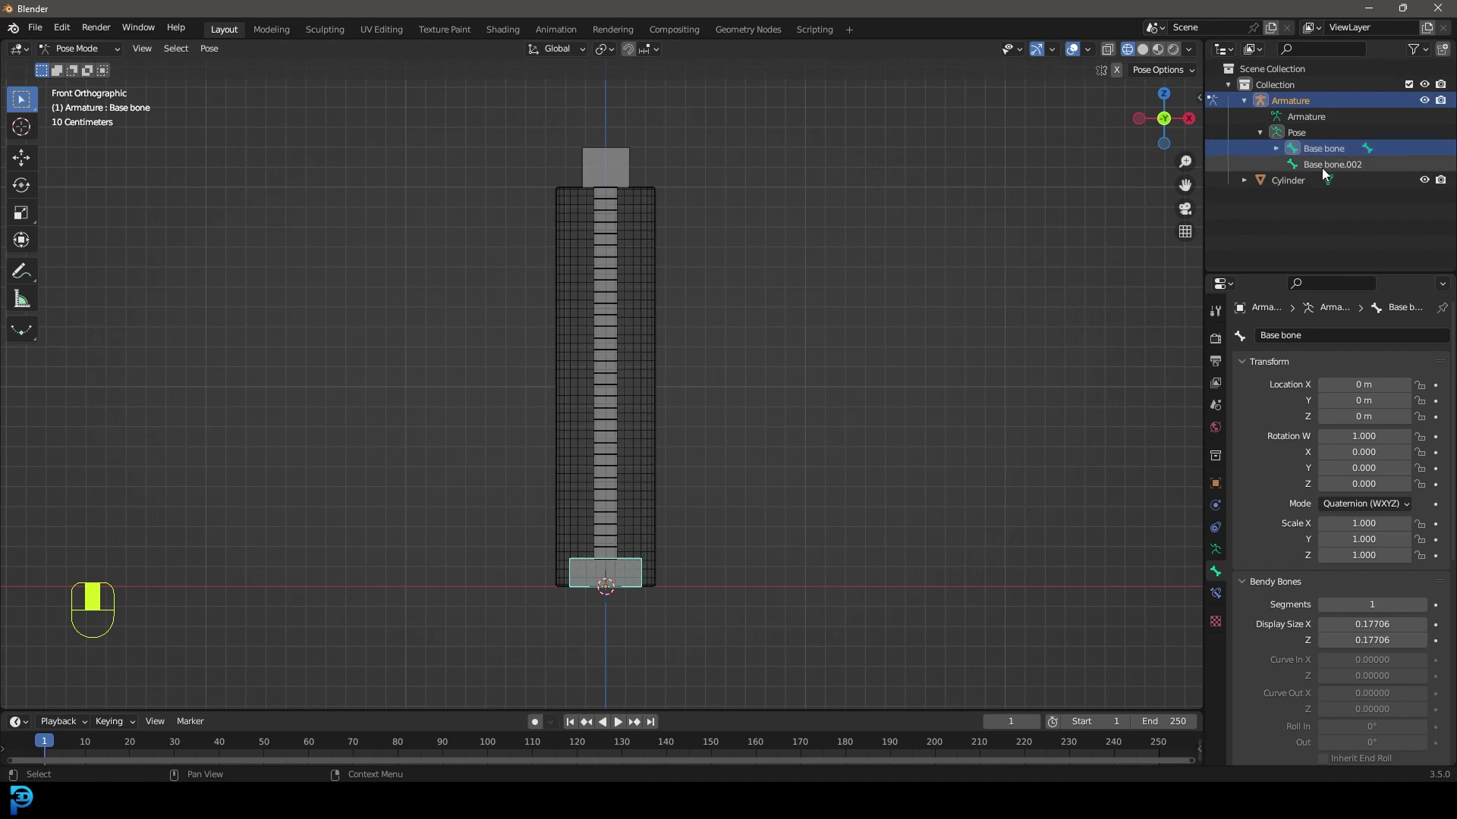
pyautogui.click(1275, 148)
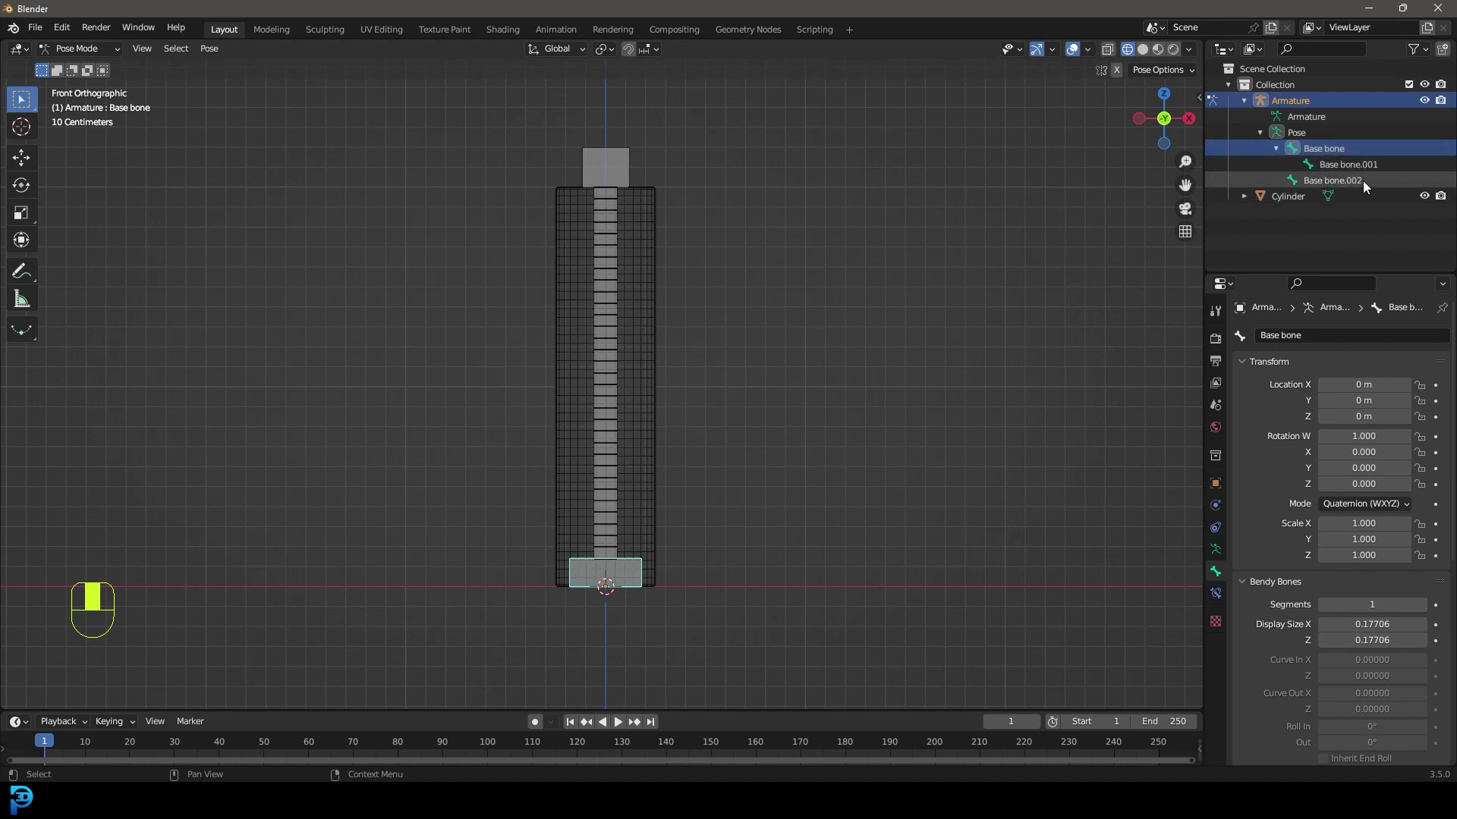
# Rename the middle bone 'Bendy Bone' and the top bone 'Top Bone'.
pyautogui.click(616, 359)
pyautogui.press('F2')
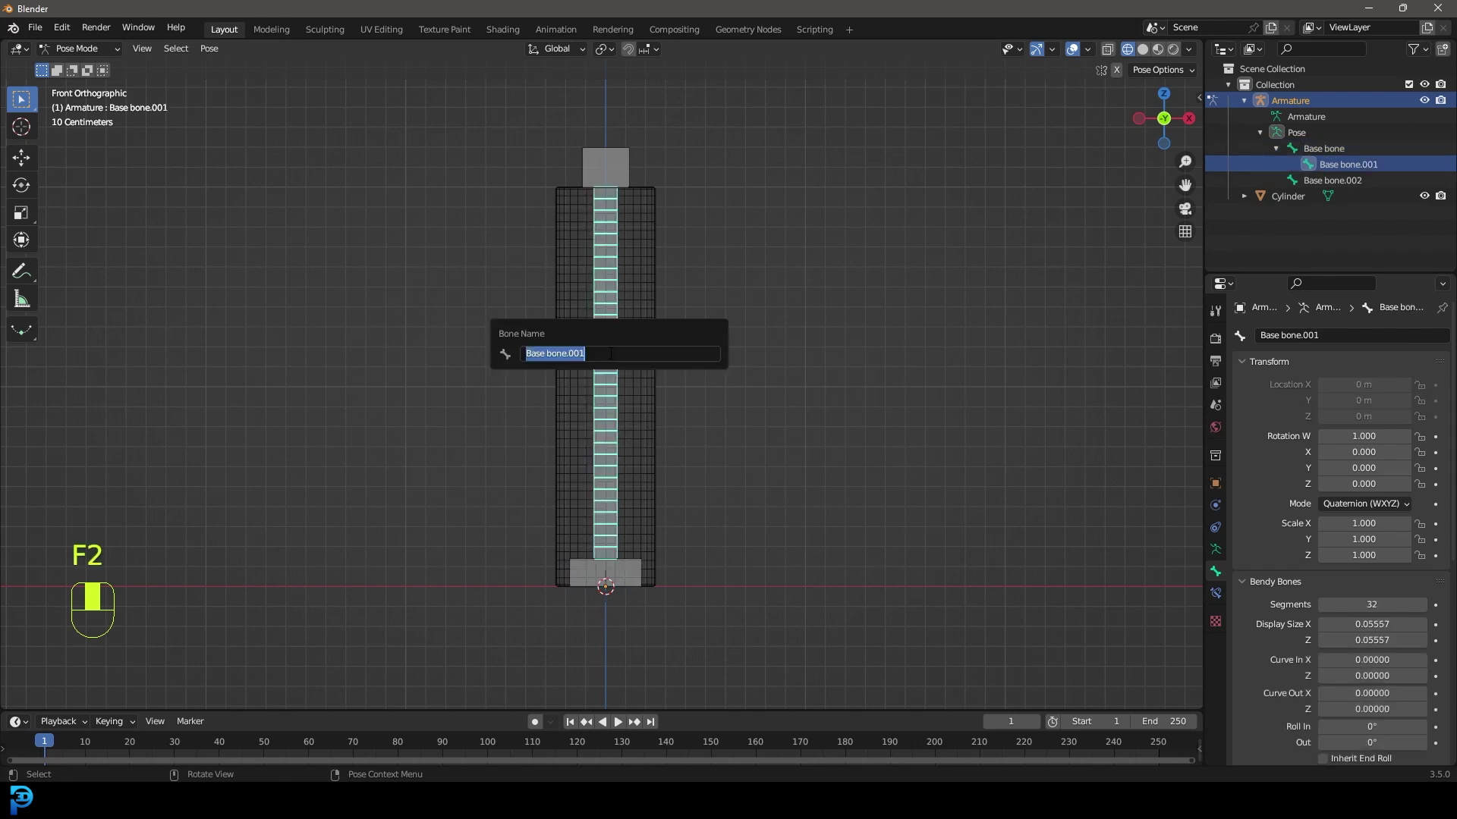
pyautogui.write('Bendy Bone')
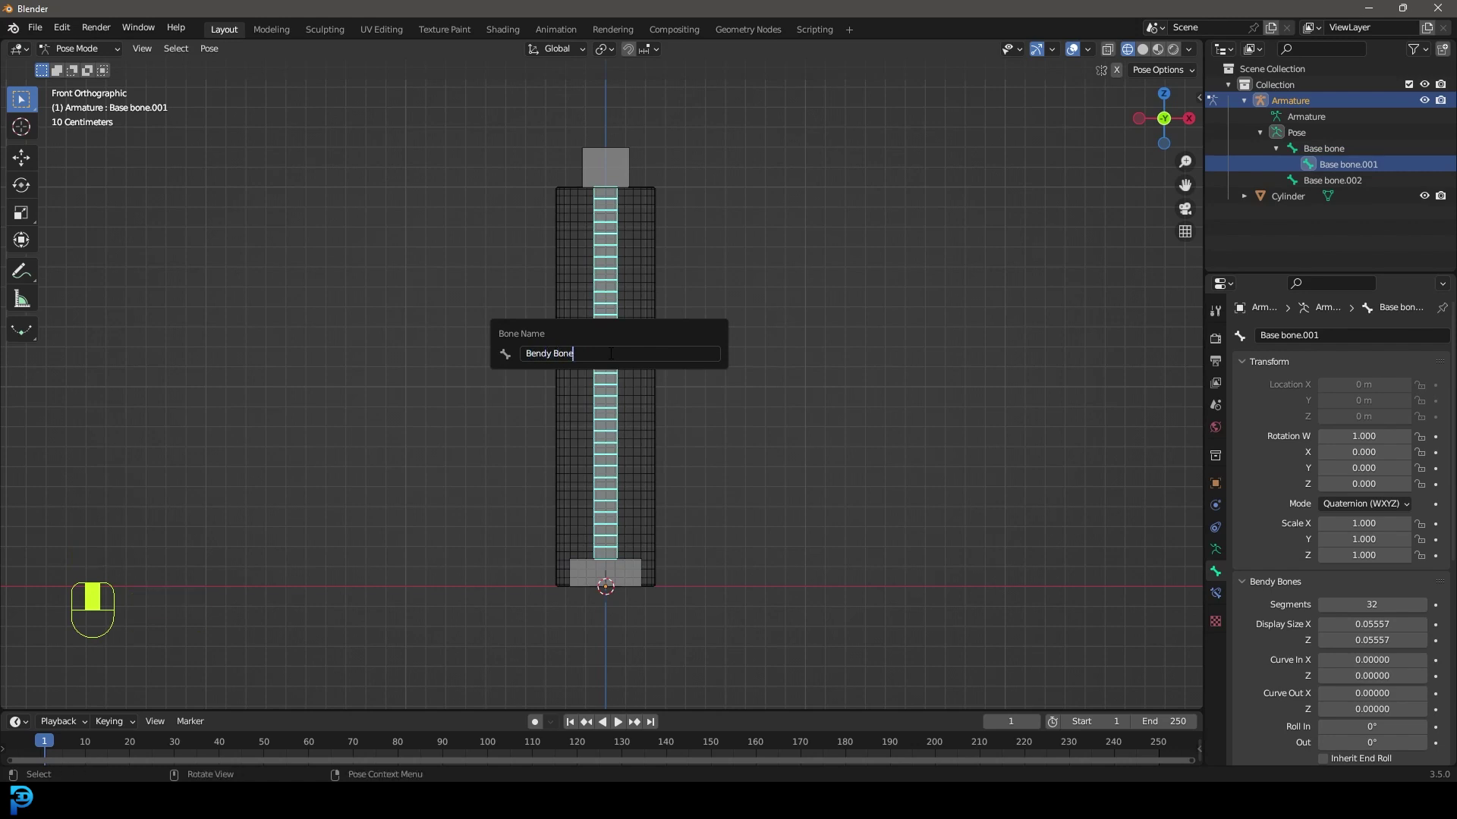
pyautogui.press('Return')
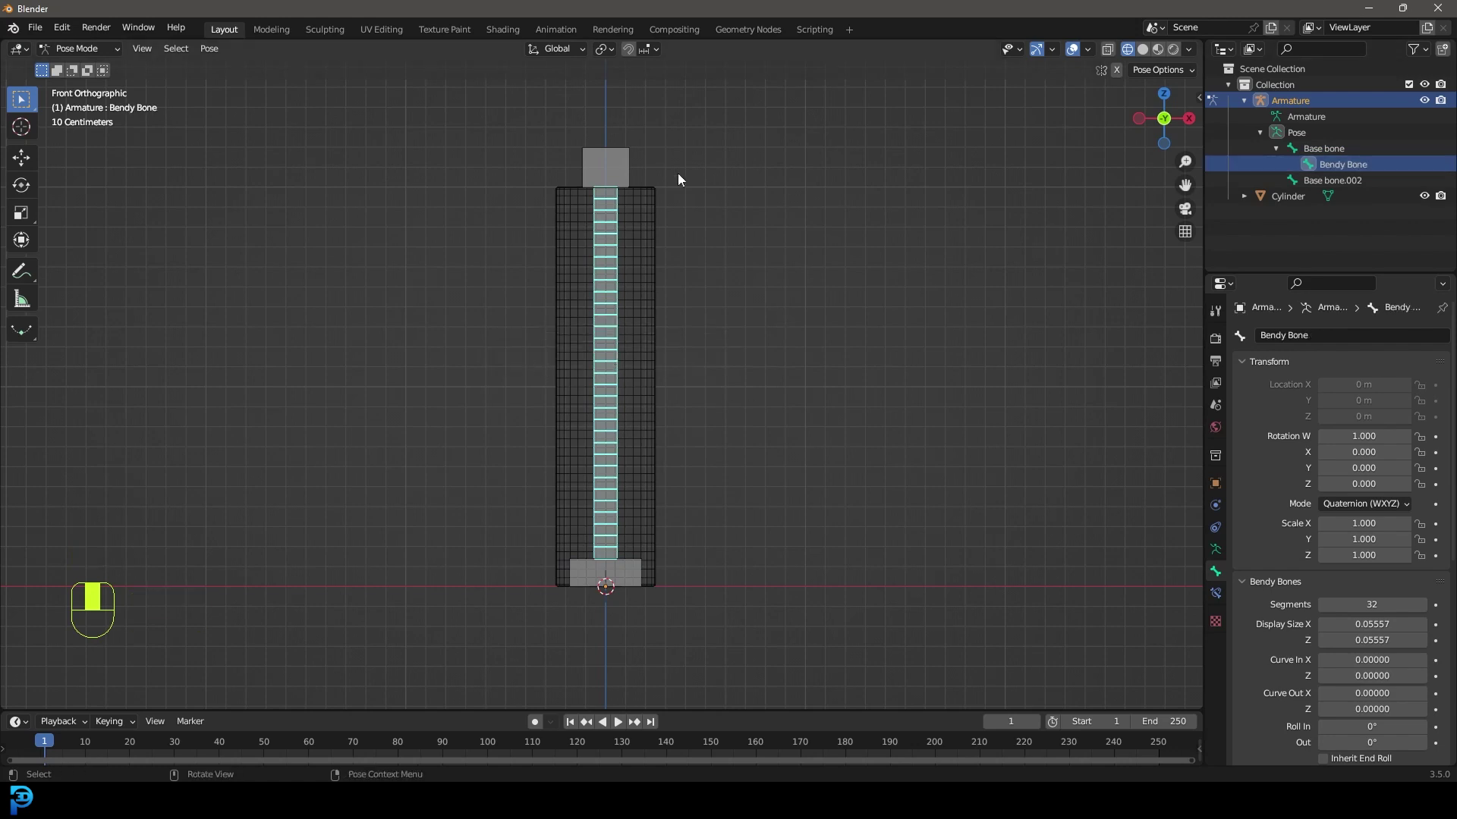
pyautogui.click(626, 173)
pyautogui.press('F2')
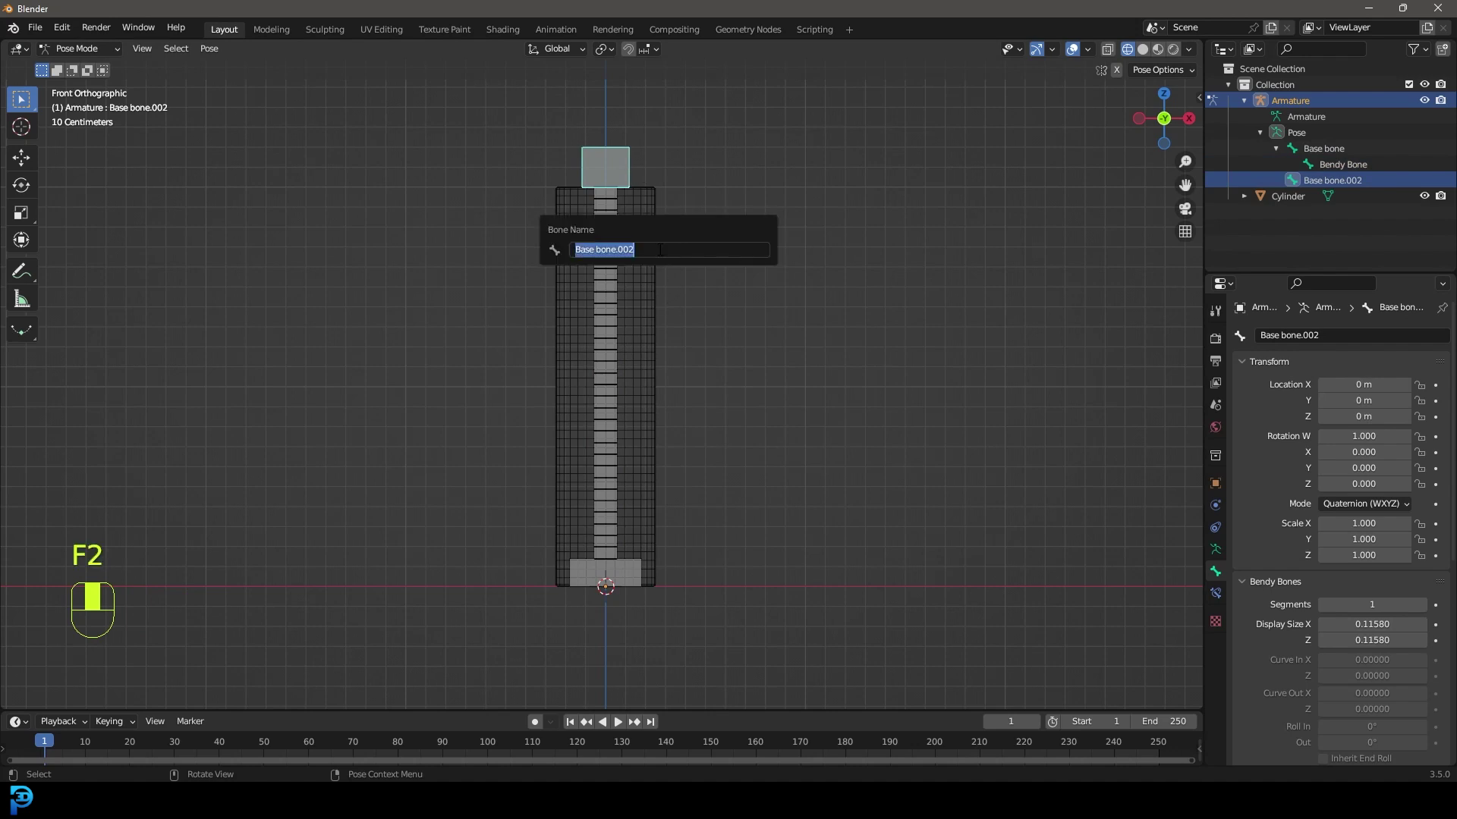
pyautogui.write('Top Bone')
pyautogui.press('Return')
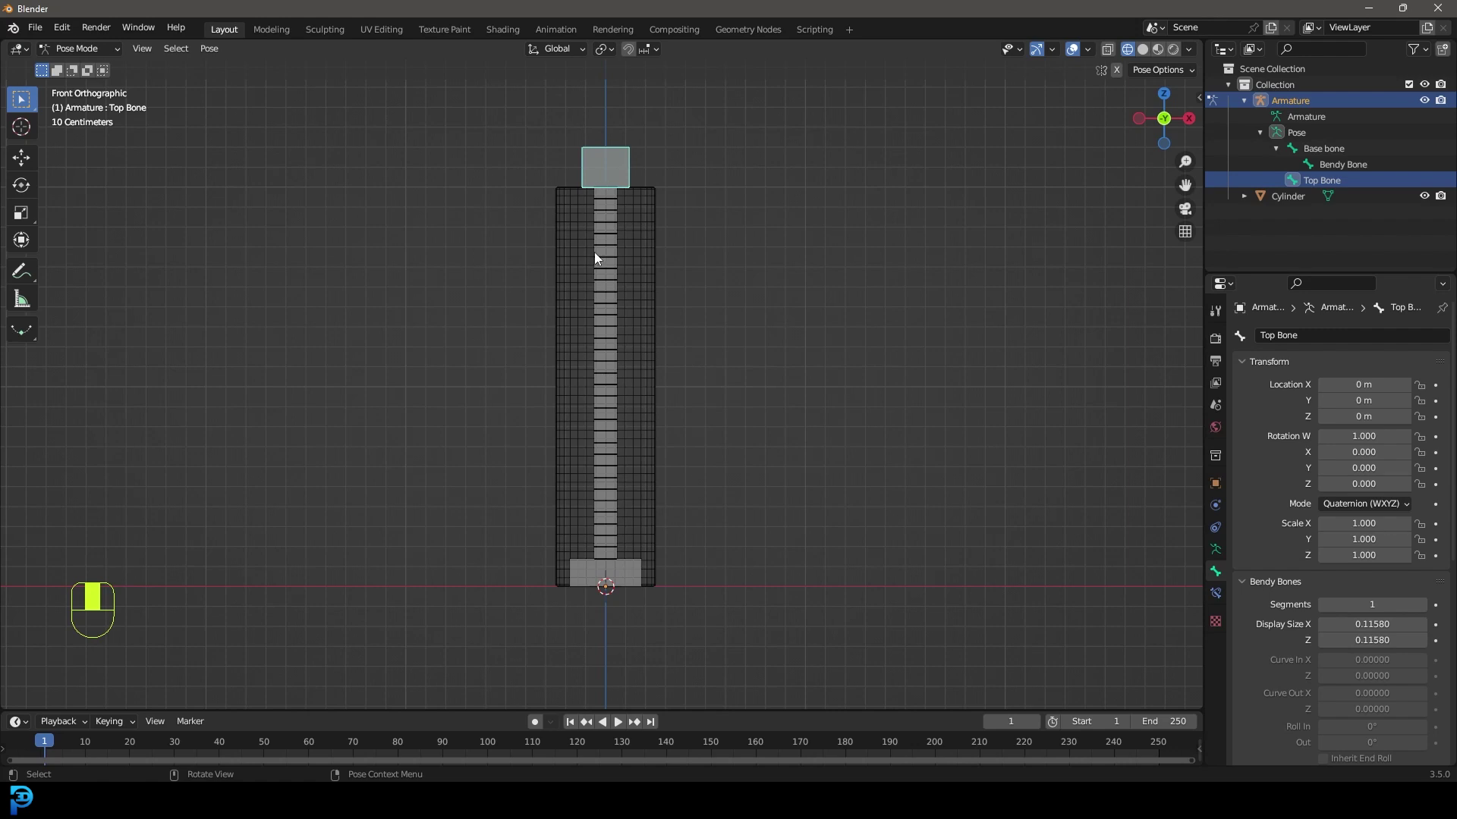
# Add a Stretch To constraint on Bendy Bone targeting Top Bone.
pyautogui.keyDown('shift'); pyautogui.moveTo(593, 270); pyautogui.dragTo(602, 288, button='middle'); pyautogui.keyUp('shift')
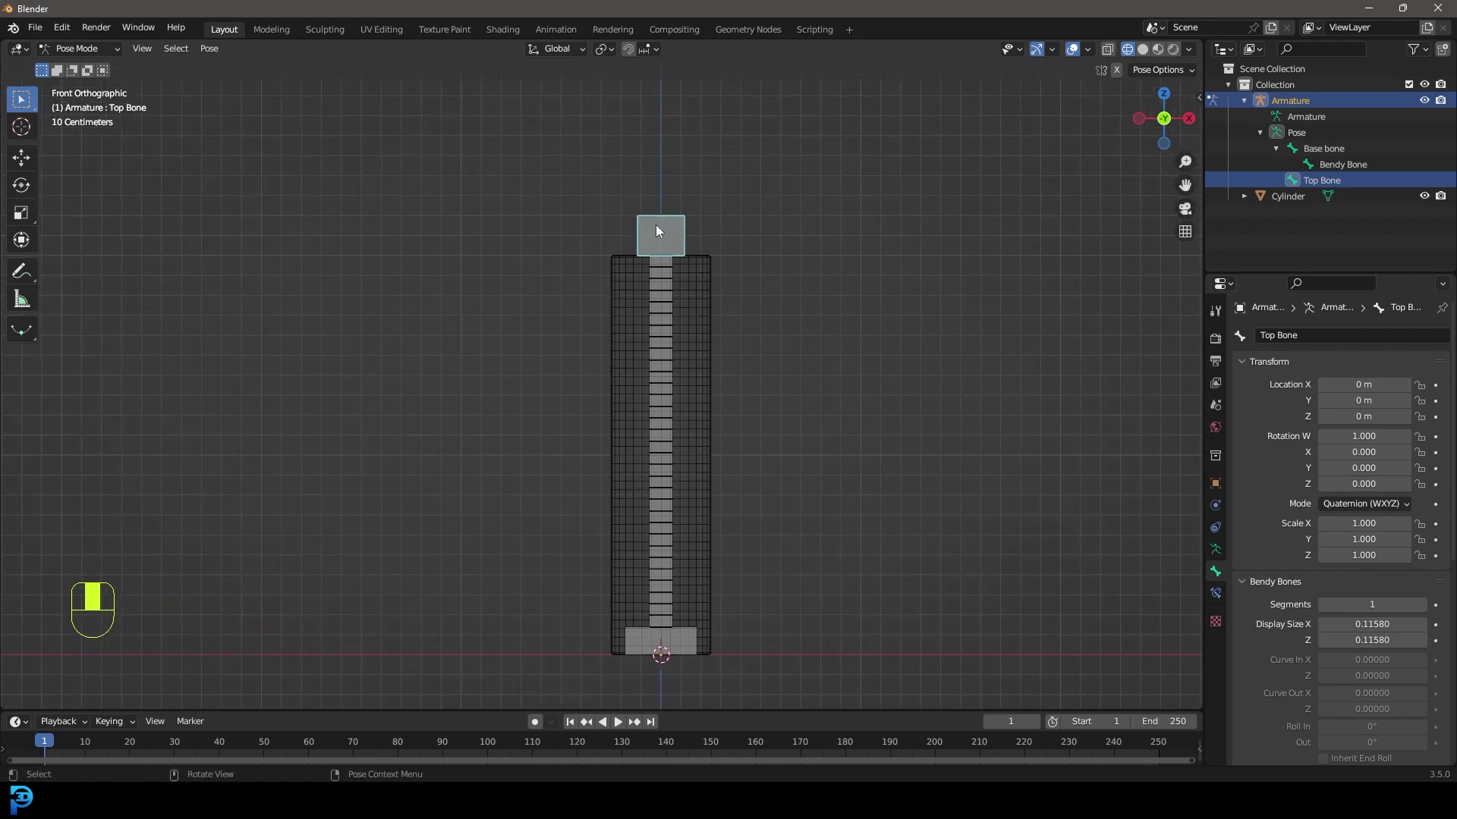
pyautogui.press('g')
pyautogui.rightClick(653, 171)
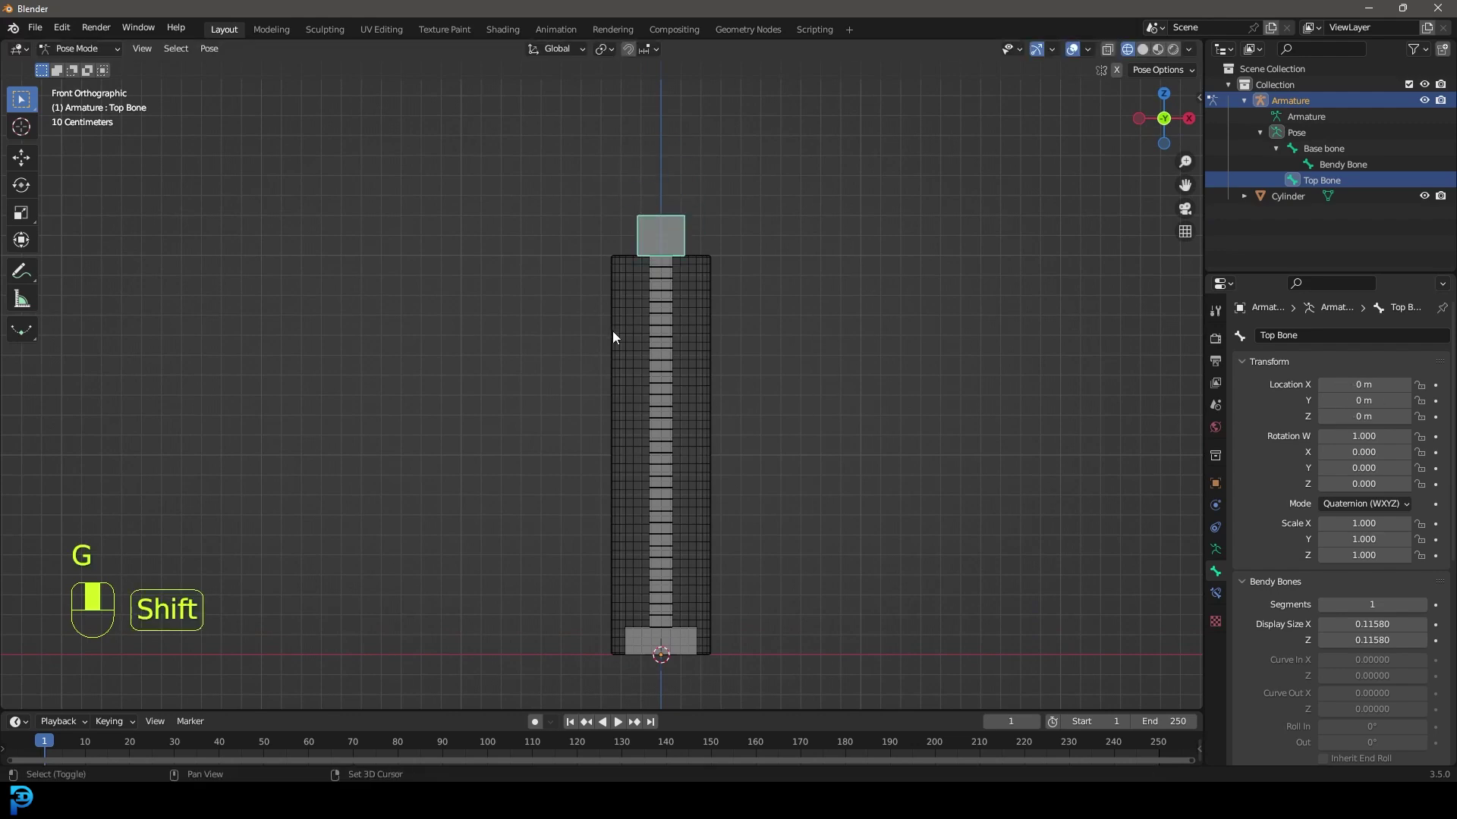
pyautogui.click(654, 320)
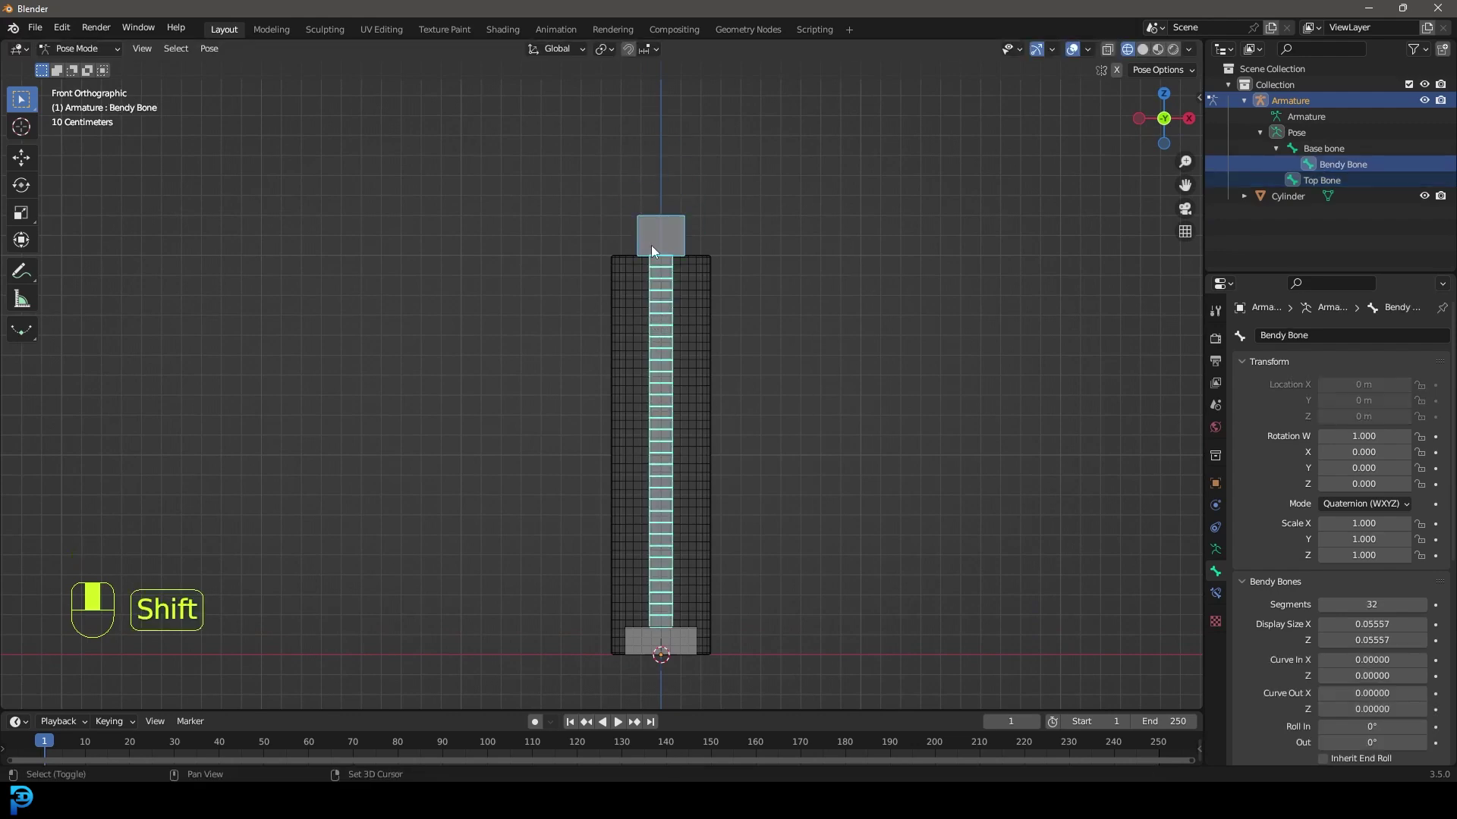
pyautogui.keyDown('shift'); pyautogui.scroll(1, 683, 304); pyautogui.keyUp('shift')
pyautogui.scroll(3, 685, 302)
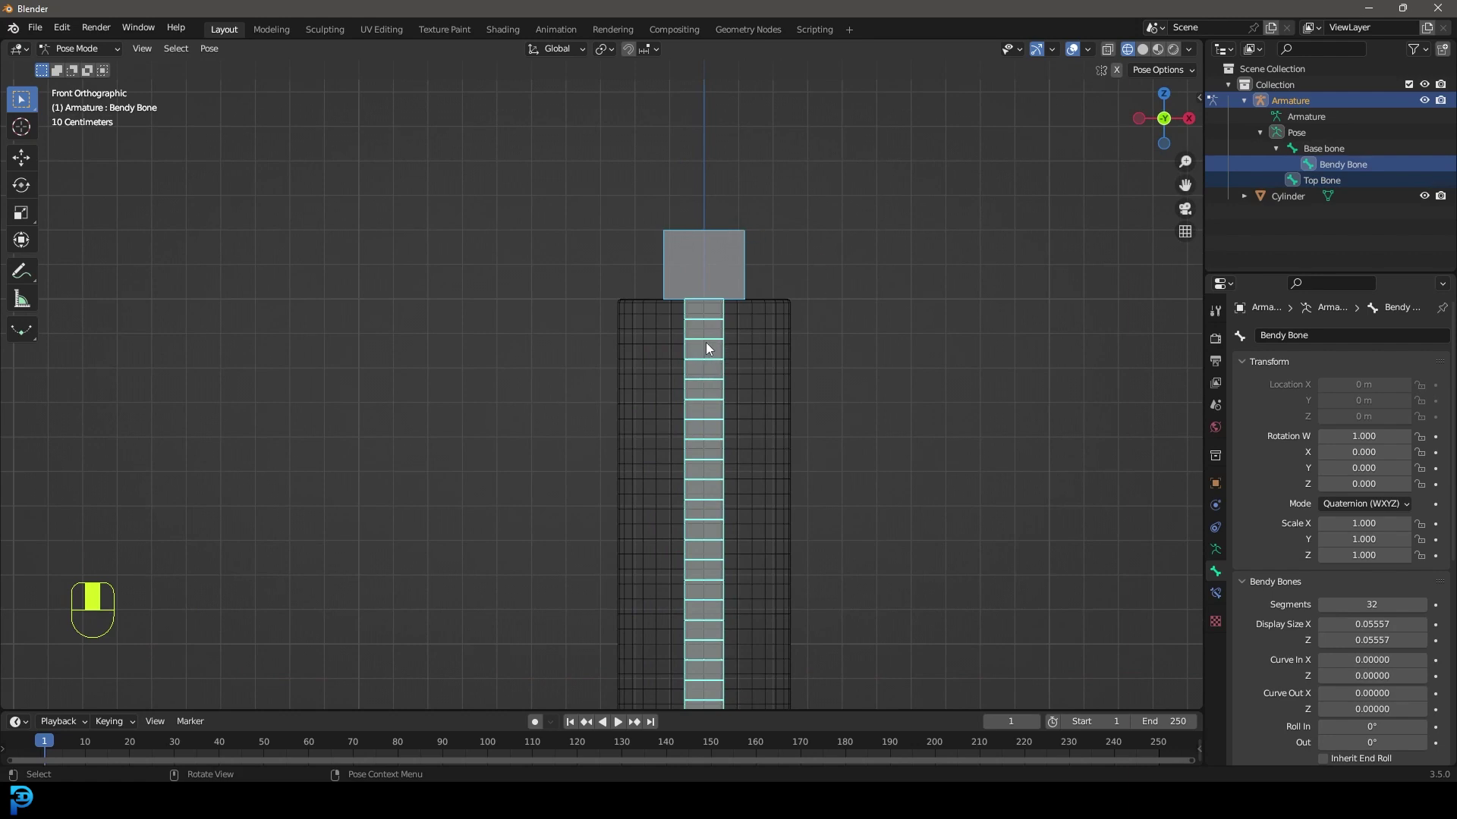
pyautogui.hotkey('ctrl', 'shift', 'c')
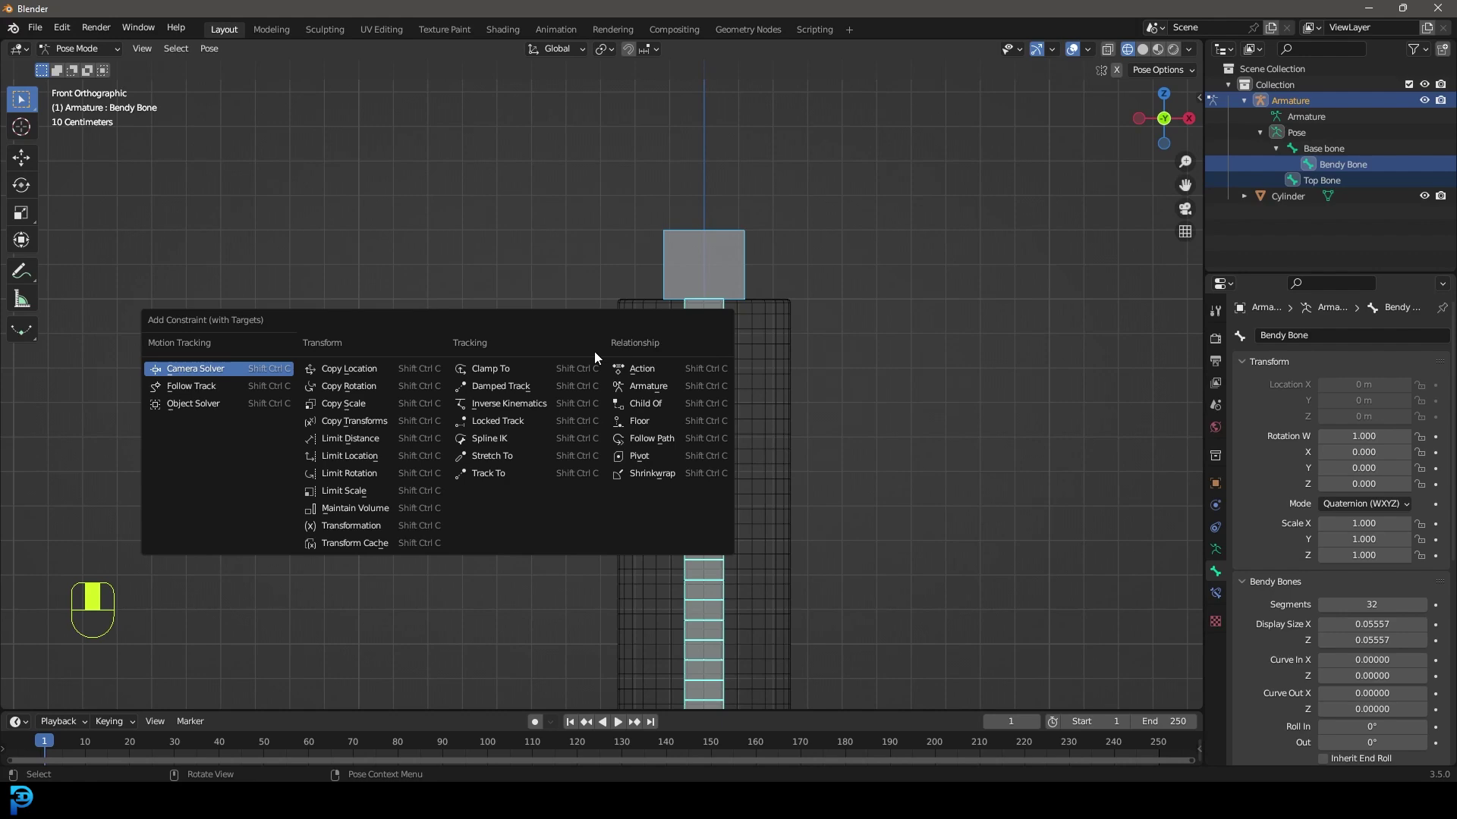
pyautogui.click(499, 457)
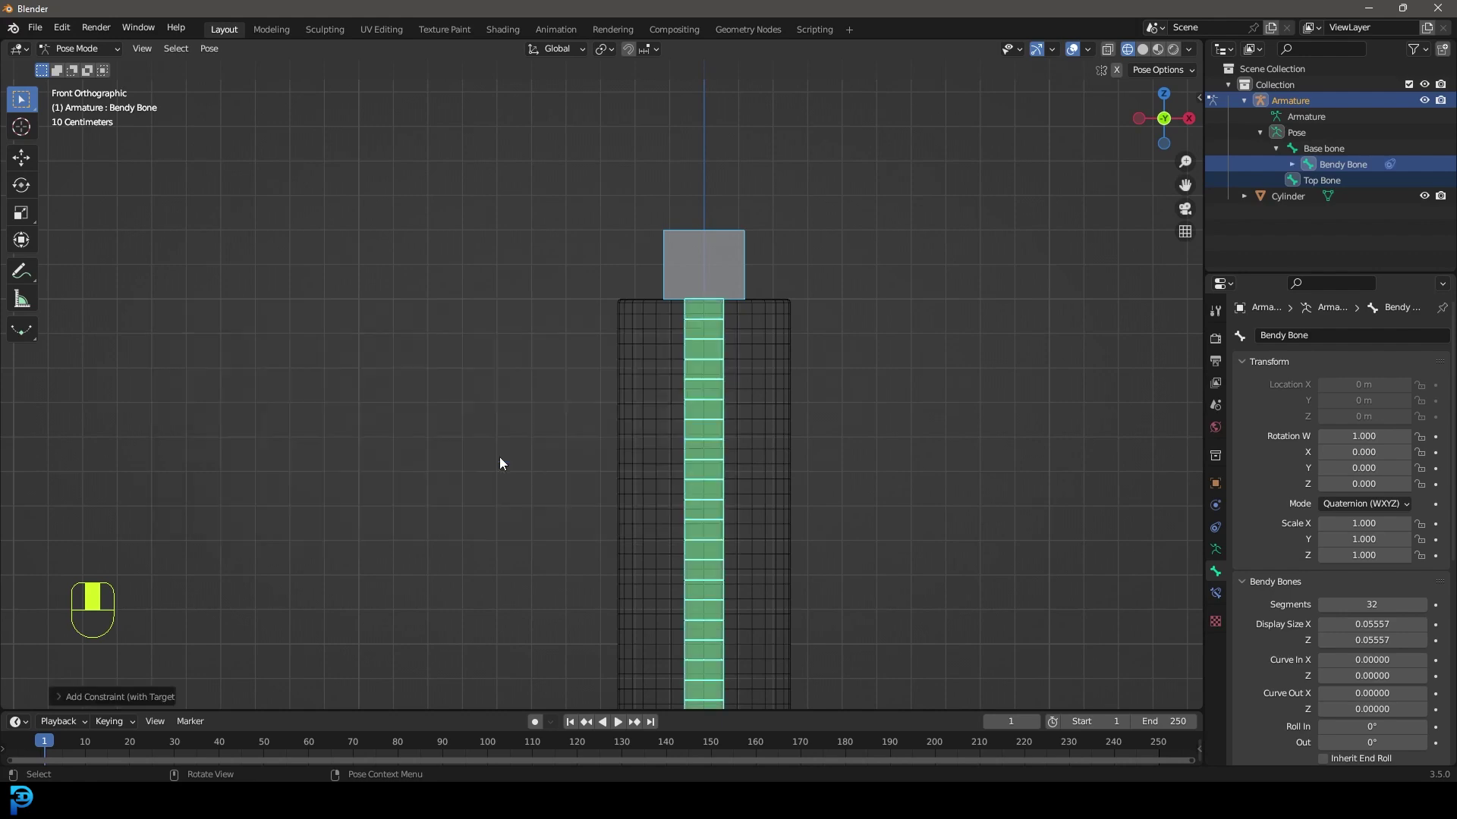
# Move the Top Bone slightly up-right to test the stretch.
pyautogui.scroll(-3, 754, 252)
pyautogui.click(668, 306)
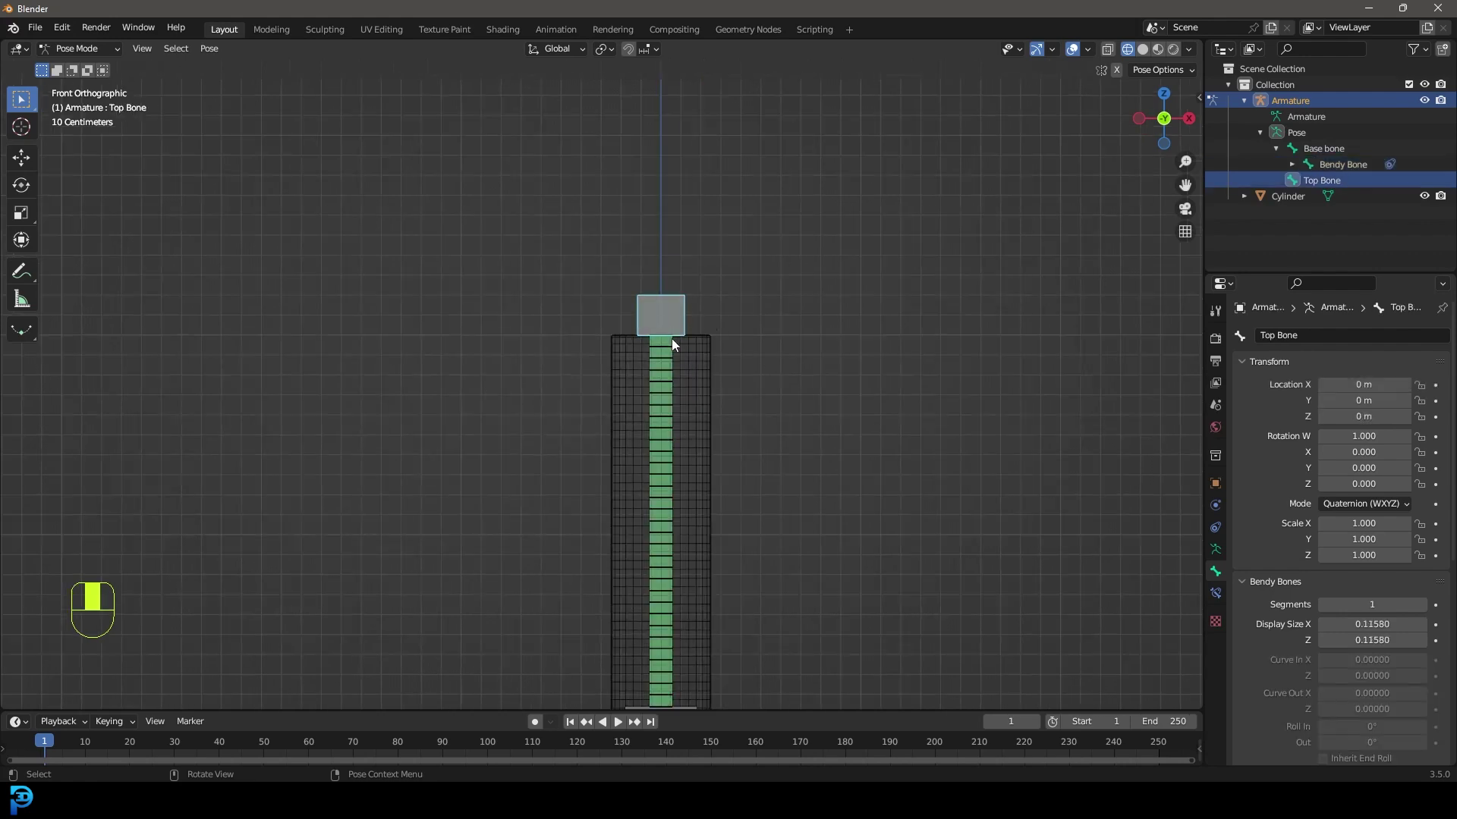
pyautogui.press('g')
pyautogui.click(675, 335)
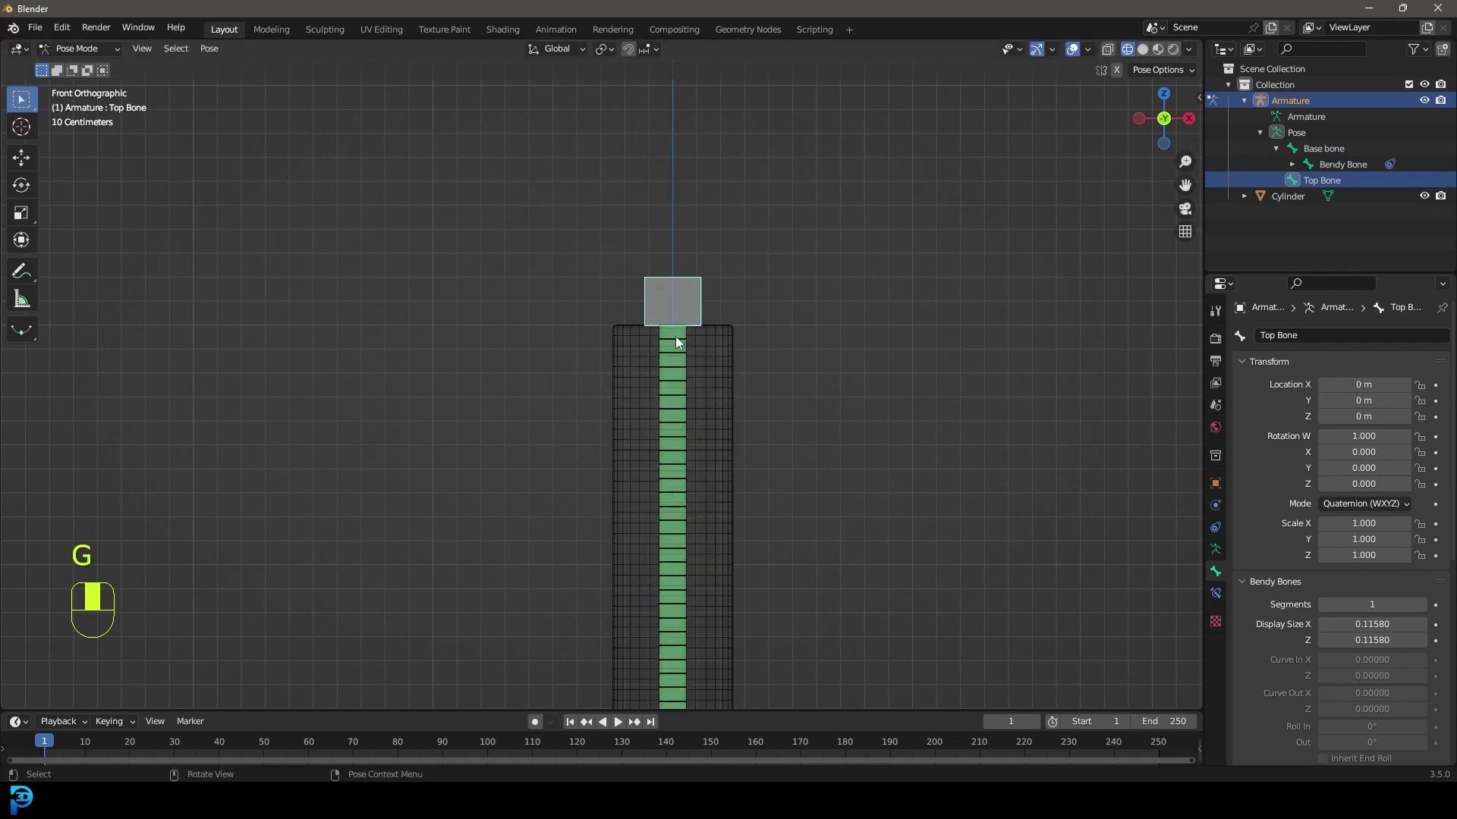
pyautogui.scroll(-3, 721, 431)
pyautogui.keyDown('shift'); pyautogui.moveTo(721, 431); pyautogui.dragTo(694, 388, button='middle'); pyautogui.keyUp('shift')
pyautogui.scroll(2, 640, 618)
# Trial-move the Base bone and rotate the Top Bone, cancelling each, then select Bendy Bone.
pyautogui.click(658, 650)
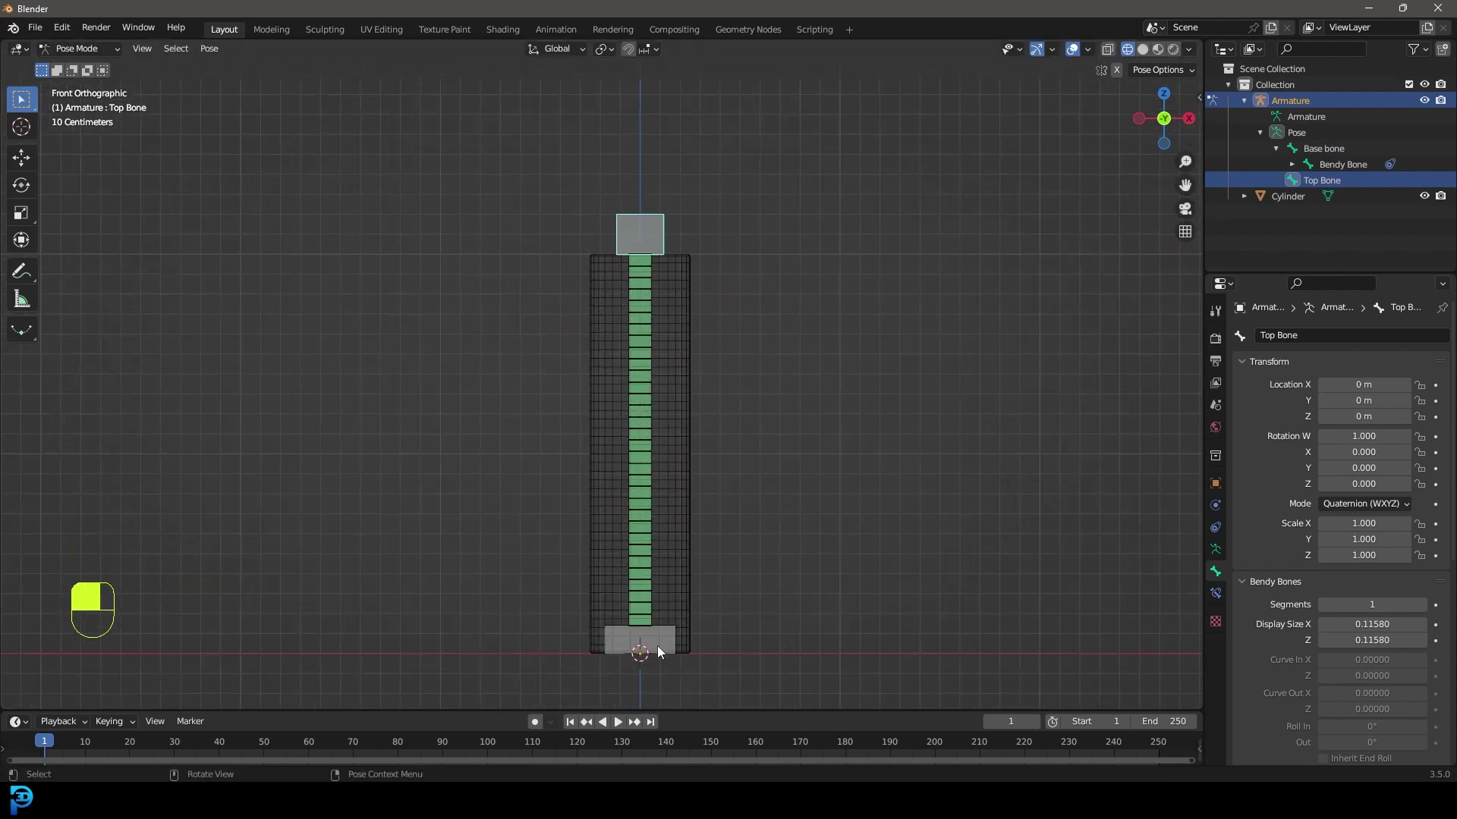
pyautogui.press('g')
pyautogui.rightClick(633, 308)
pyautogui.click(637, 236)
pyautogui.press('g')
pyautogui.press('r')
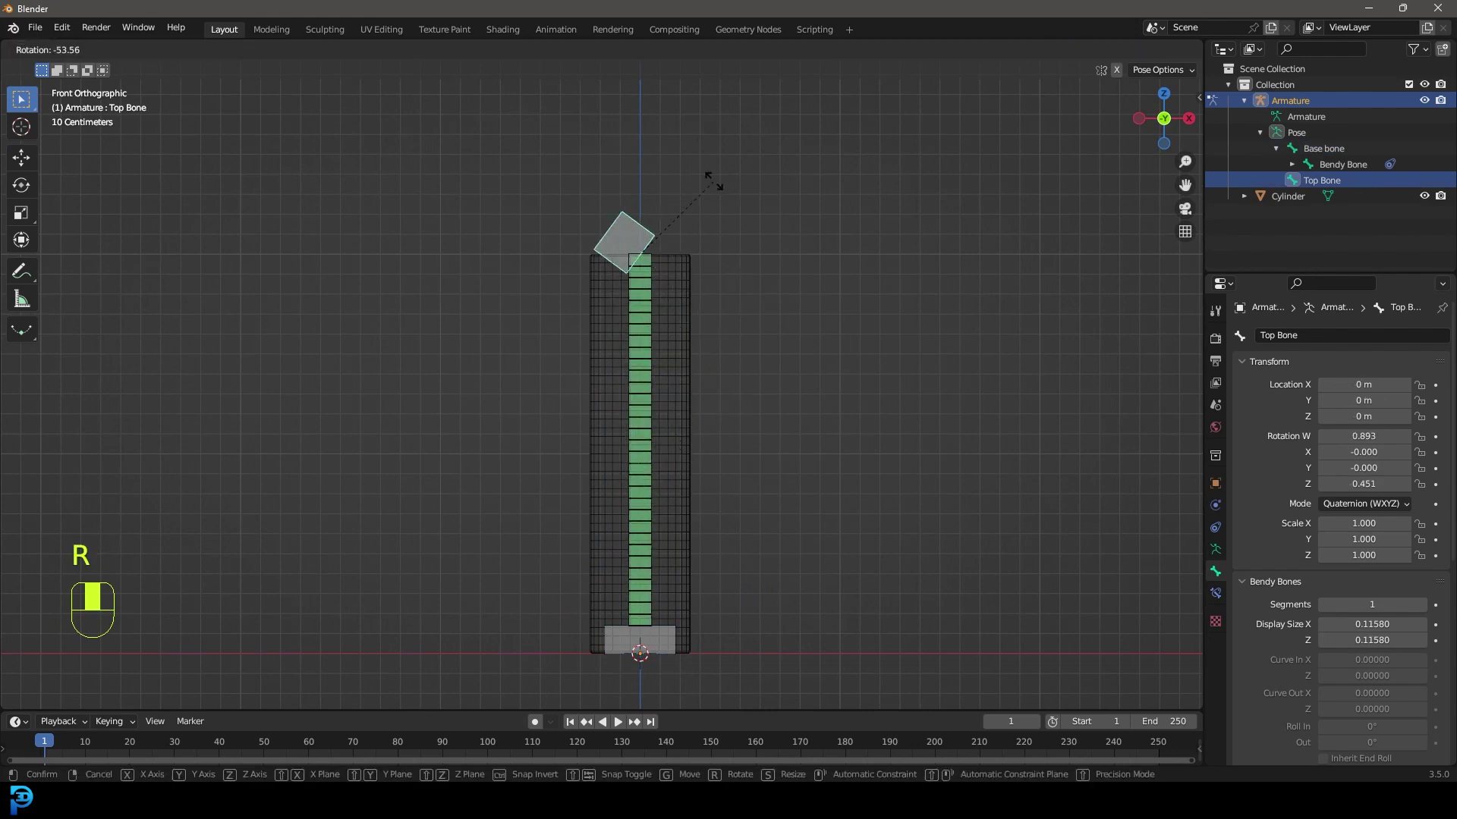
pyautogui.rightClick(682, 285)
pyautogui.click(636, 318)
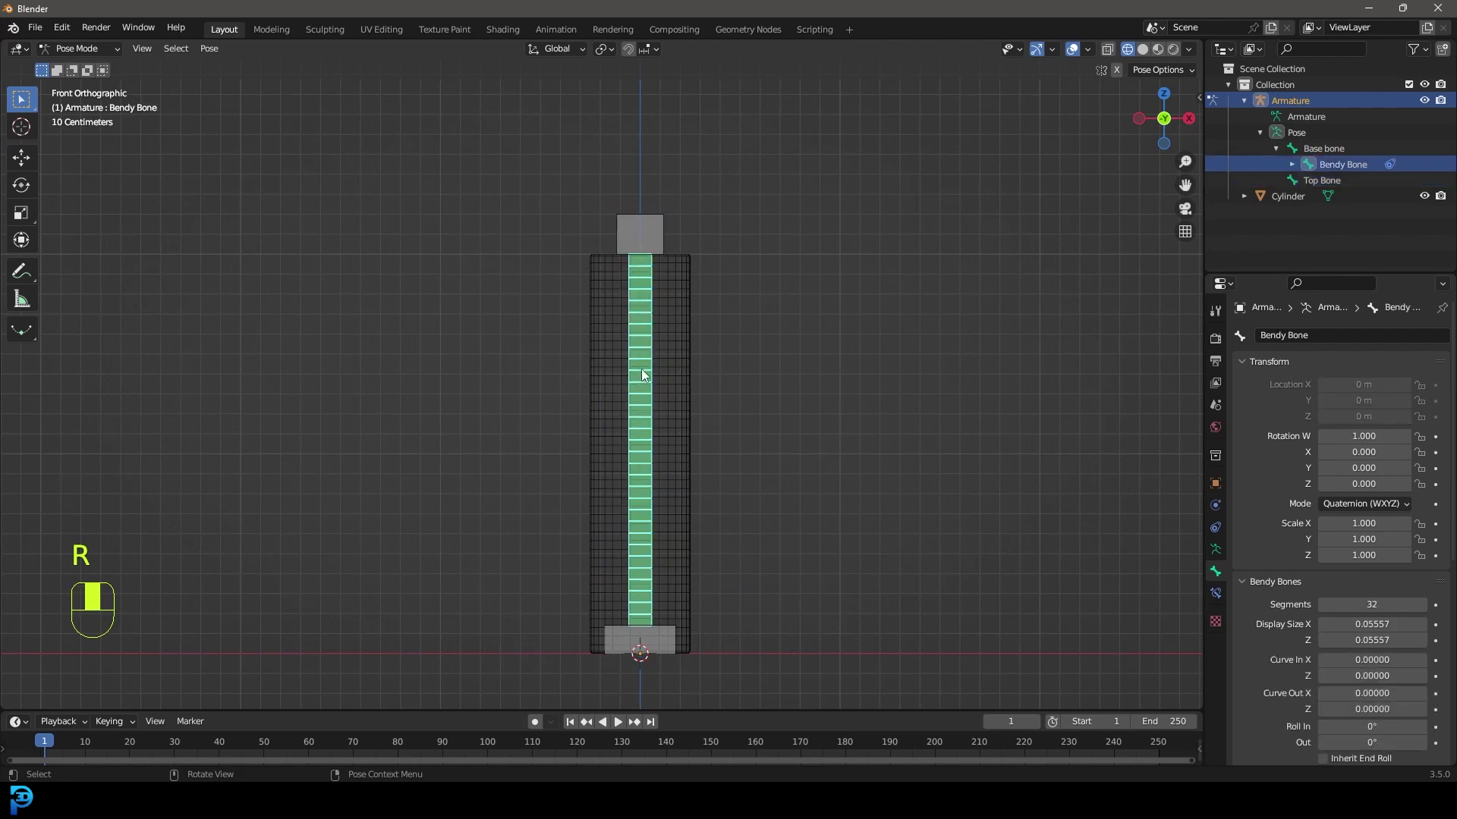
# Set Bendy Bone's Start Handle to Absolute with Base bone as the custom handle.
pyautogui.click(1214, 550)
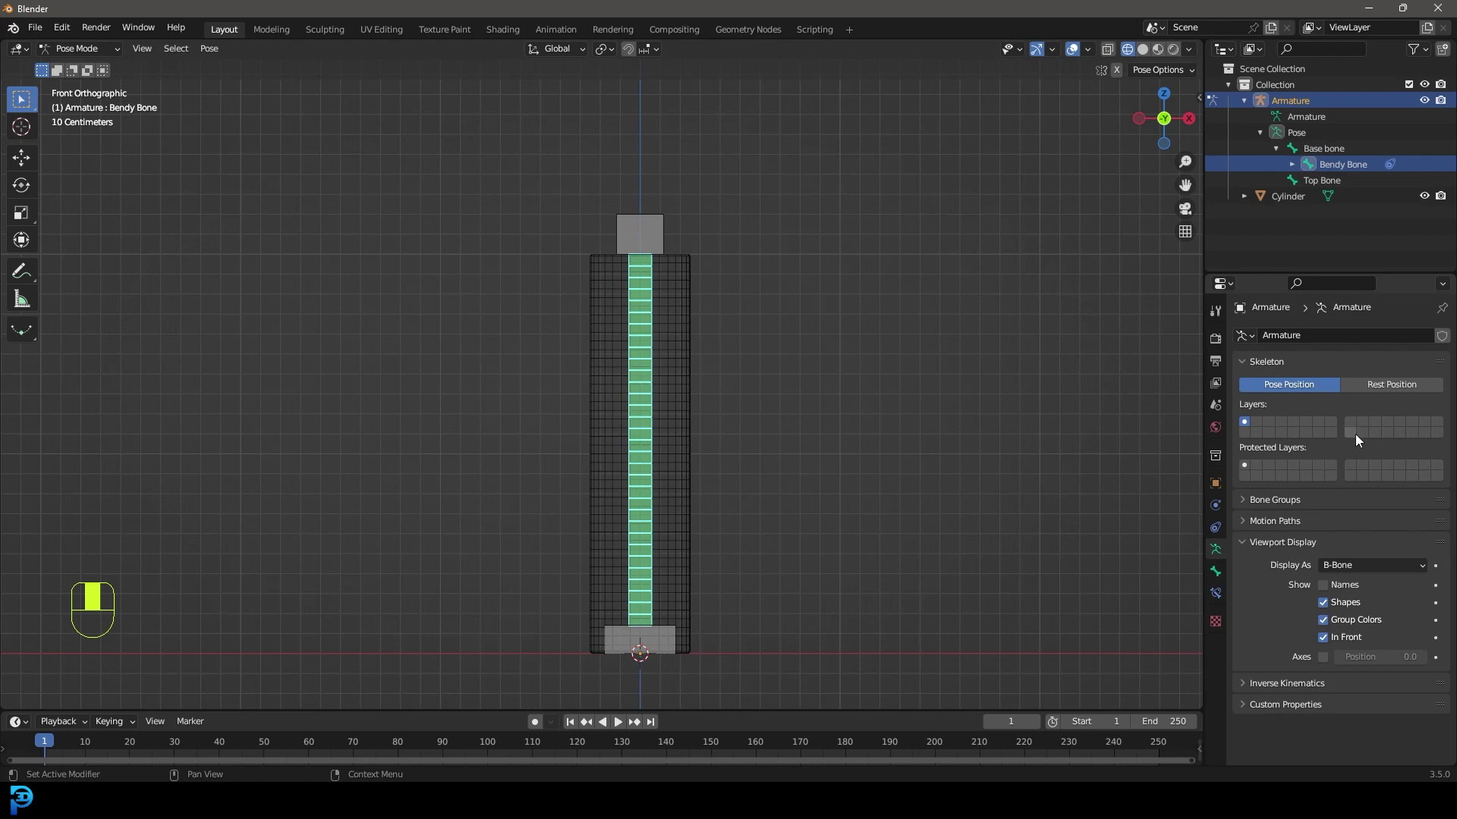
pyautogui.click(1253, 499)
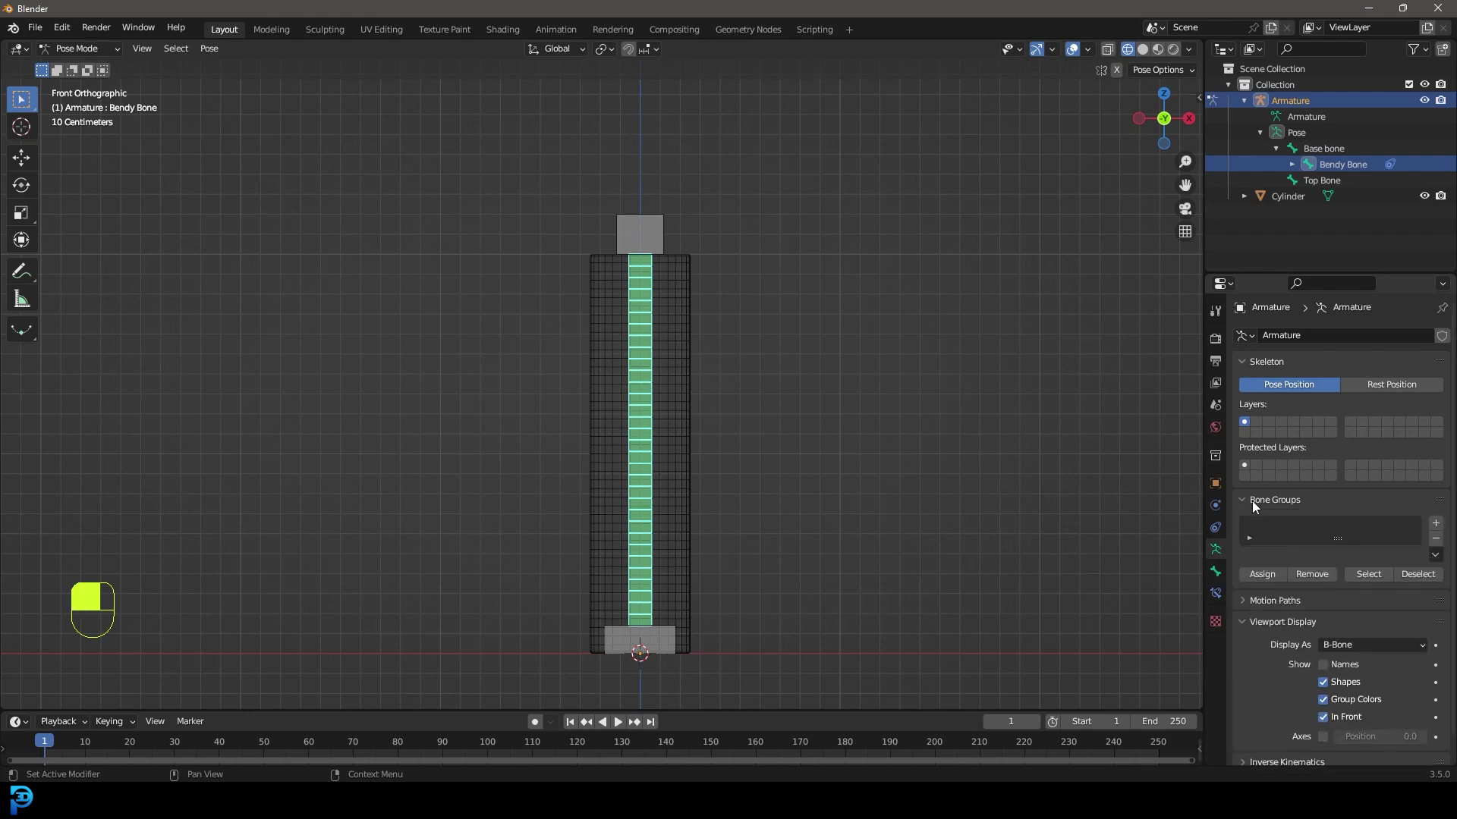
pyautogui.scroll(-1, 1257, 565)
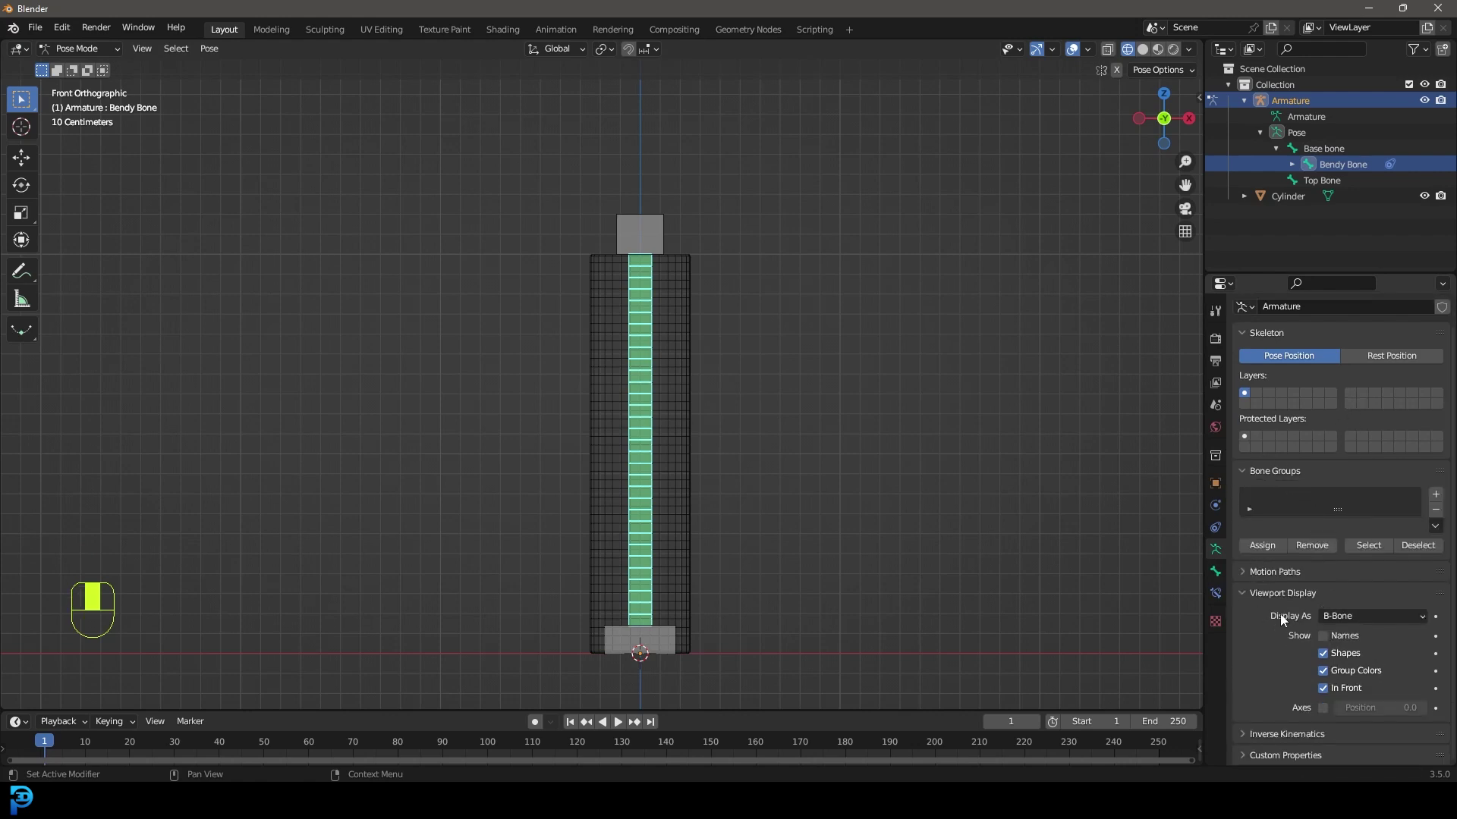
pyautogui.click(1215, 572)
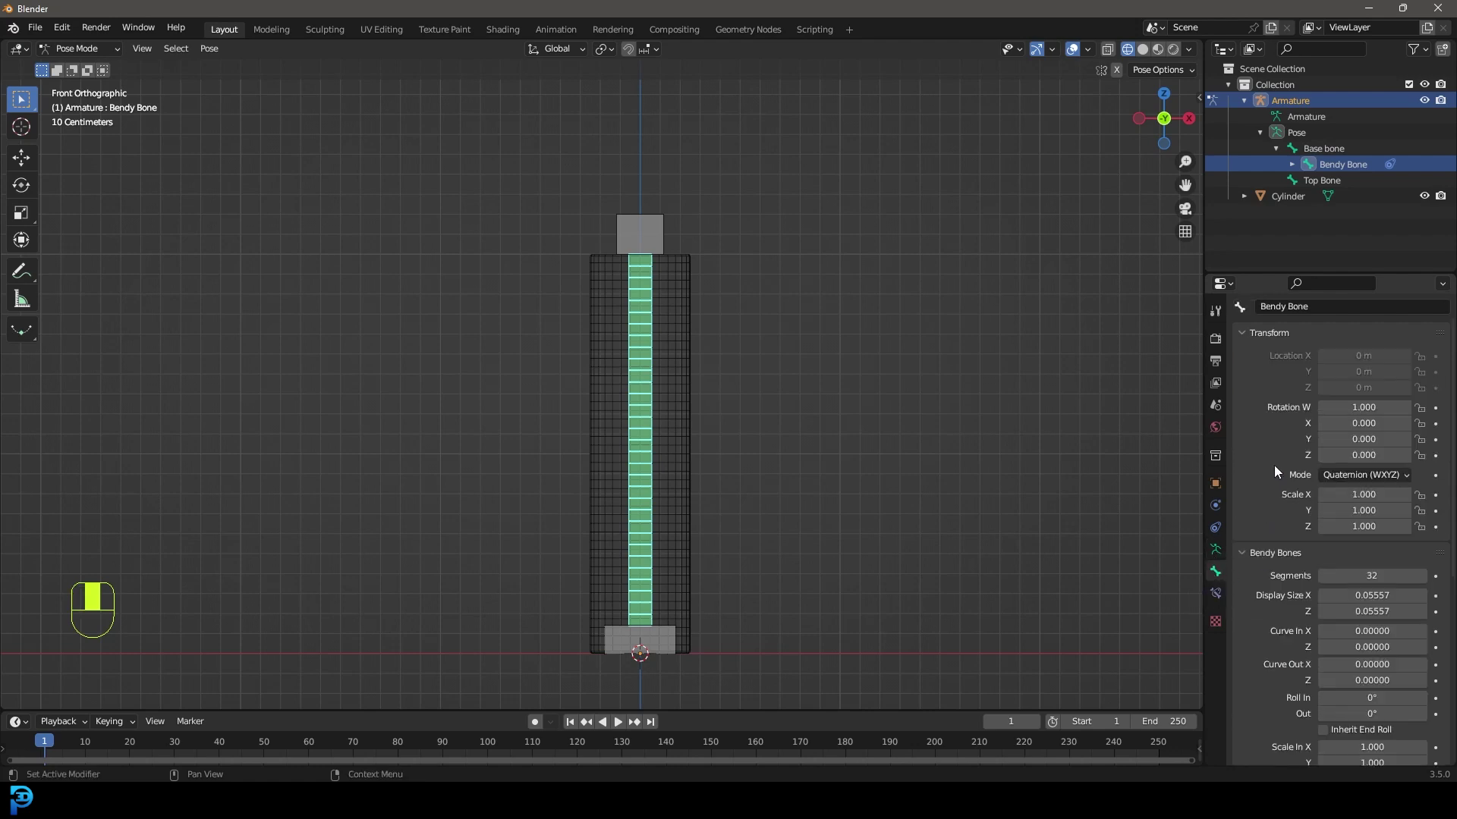
pyautogui.scroll(-4, 1255, 501)
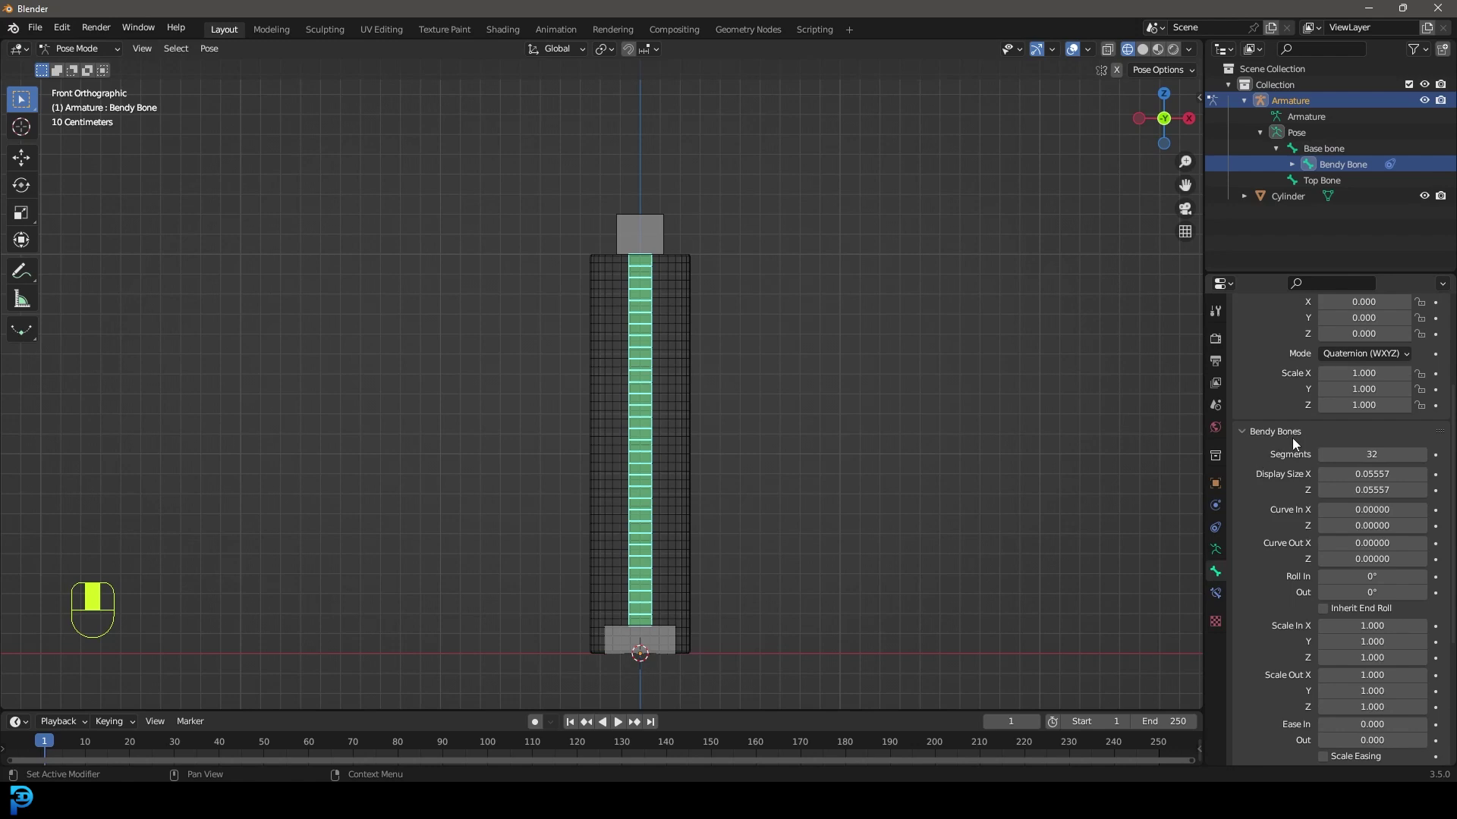
pyautogui.scroll(-7, 1292, 438)
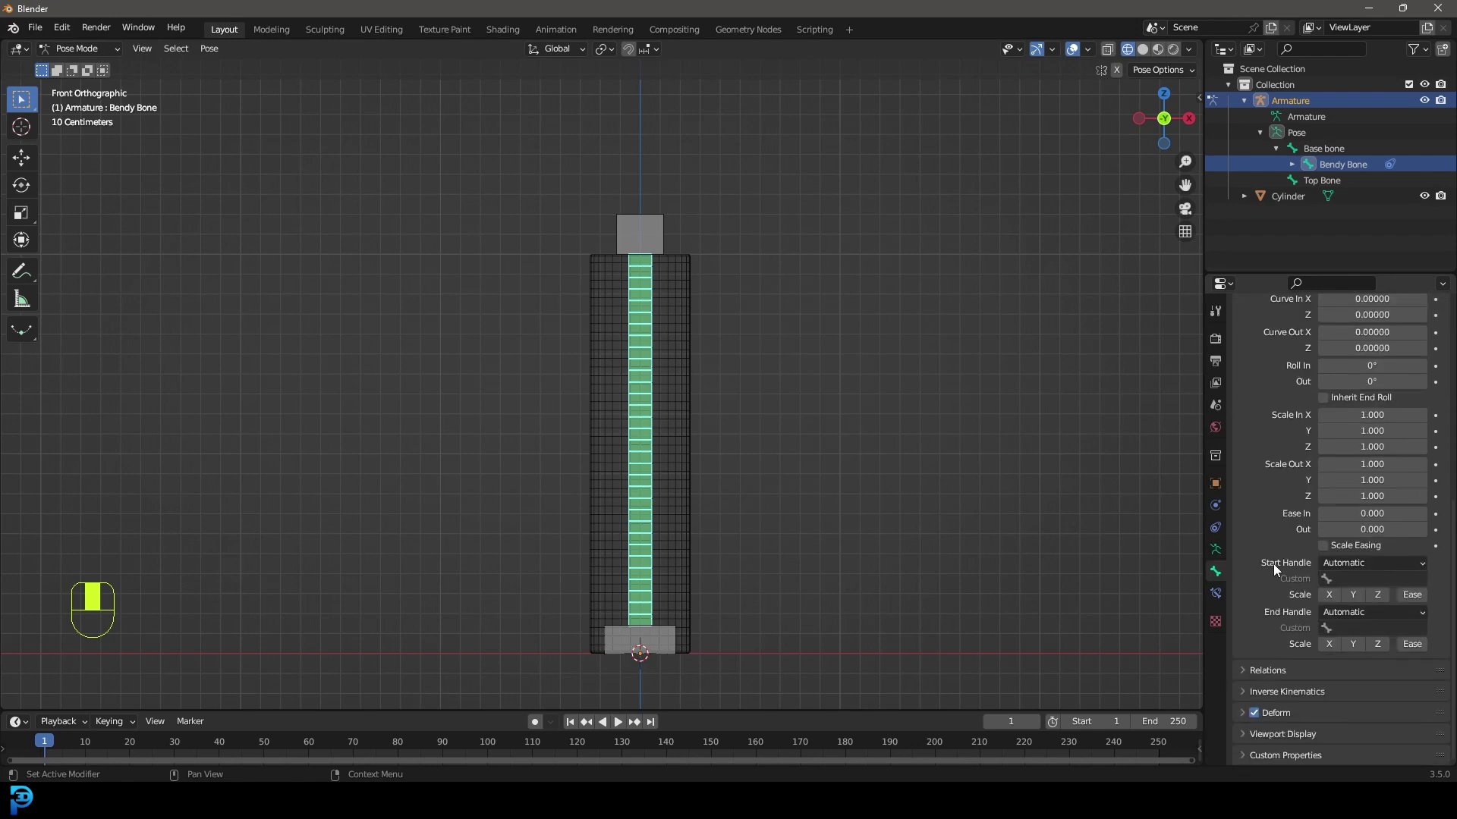
pyautogui.click(1350, 561)
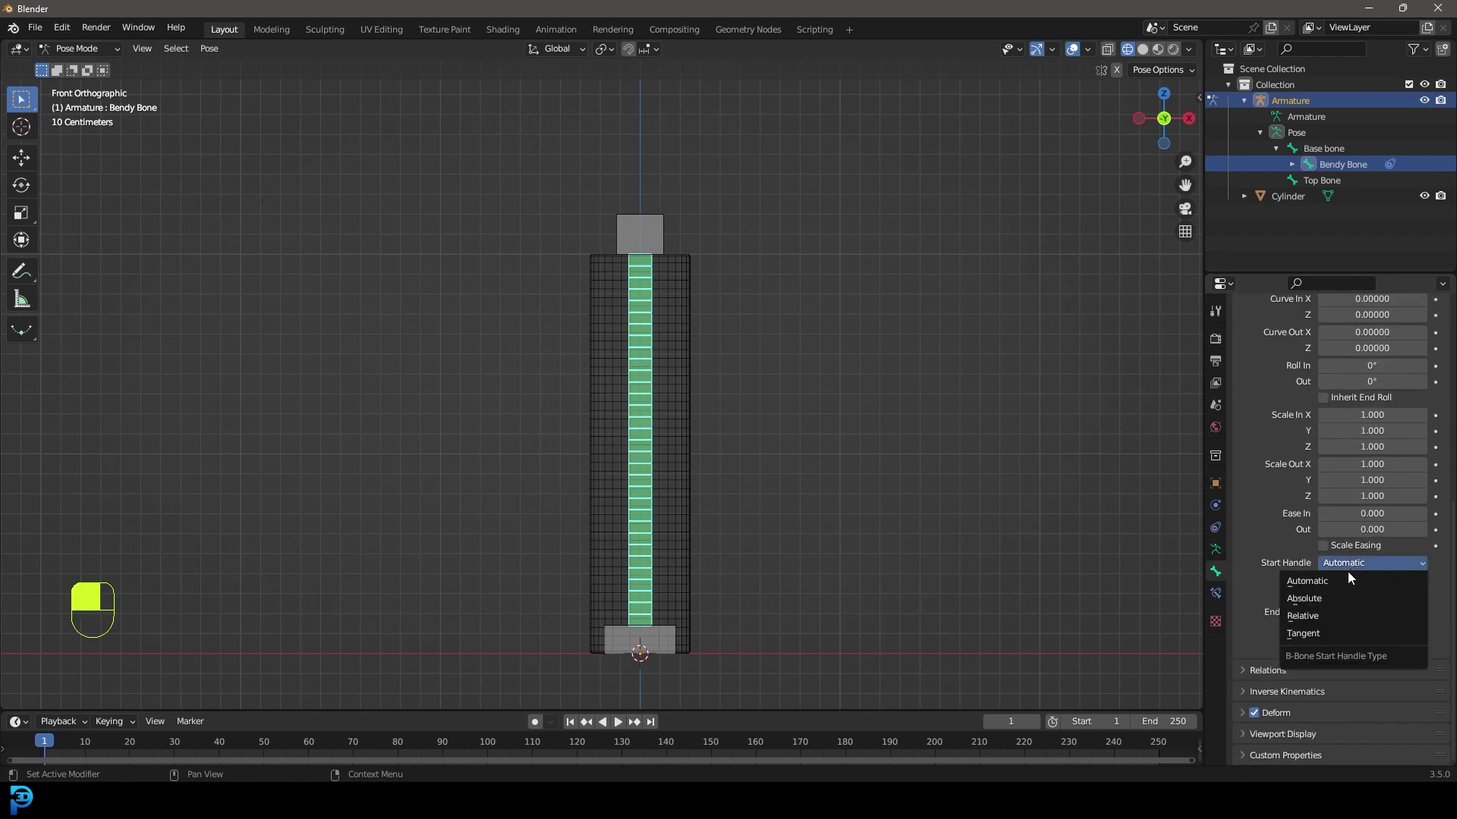
pyautogui.click(1336, 595)
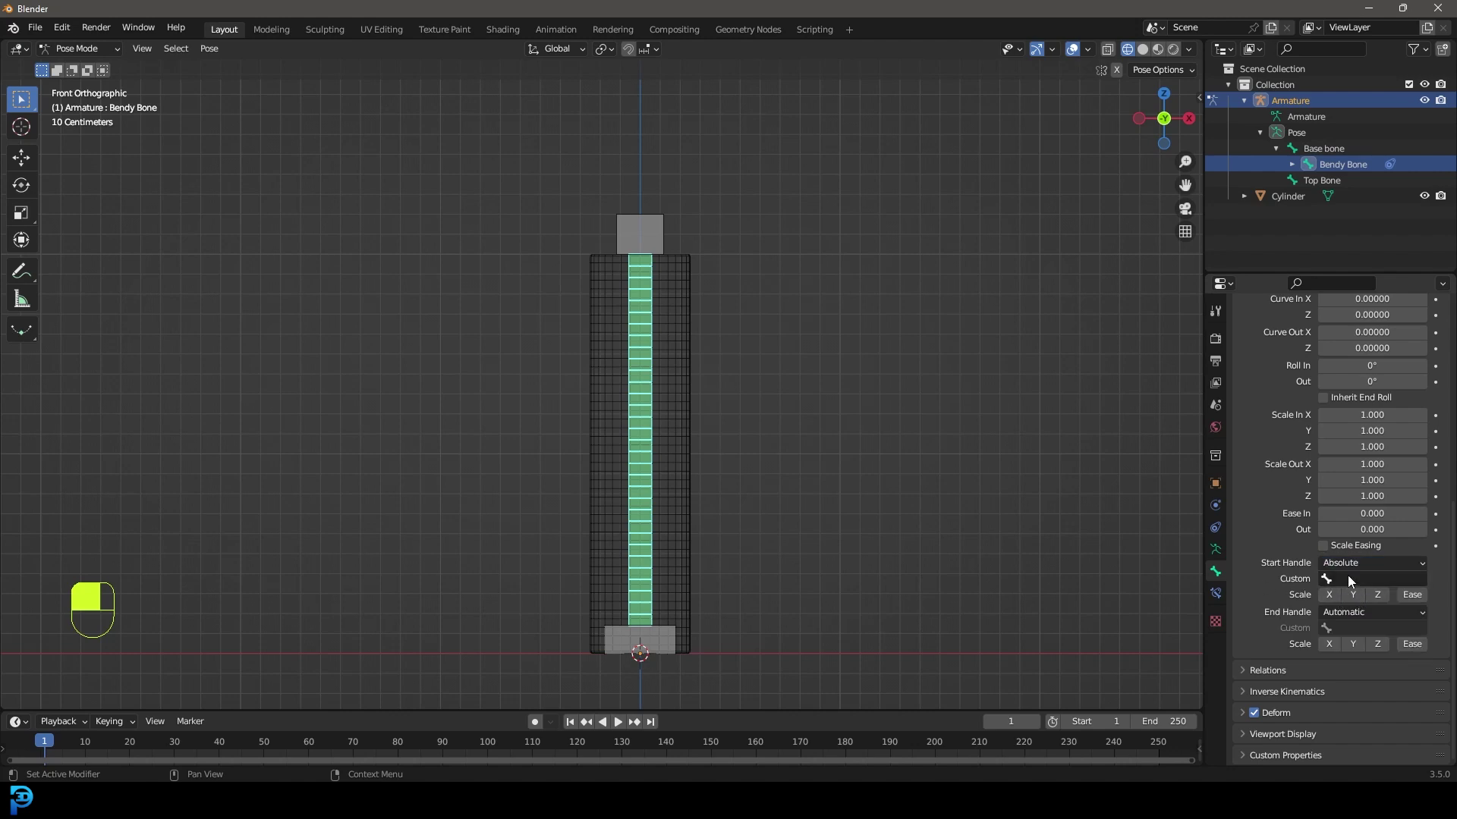
pyautogui.click(1347, 579)
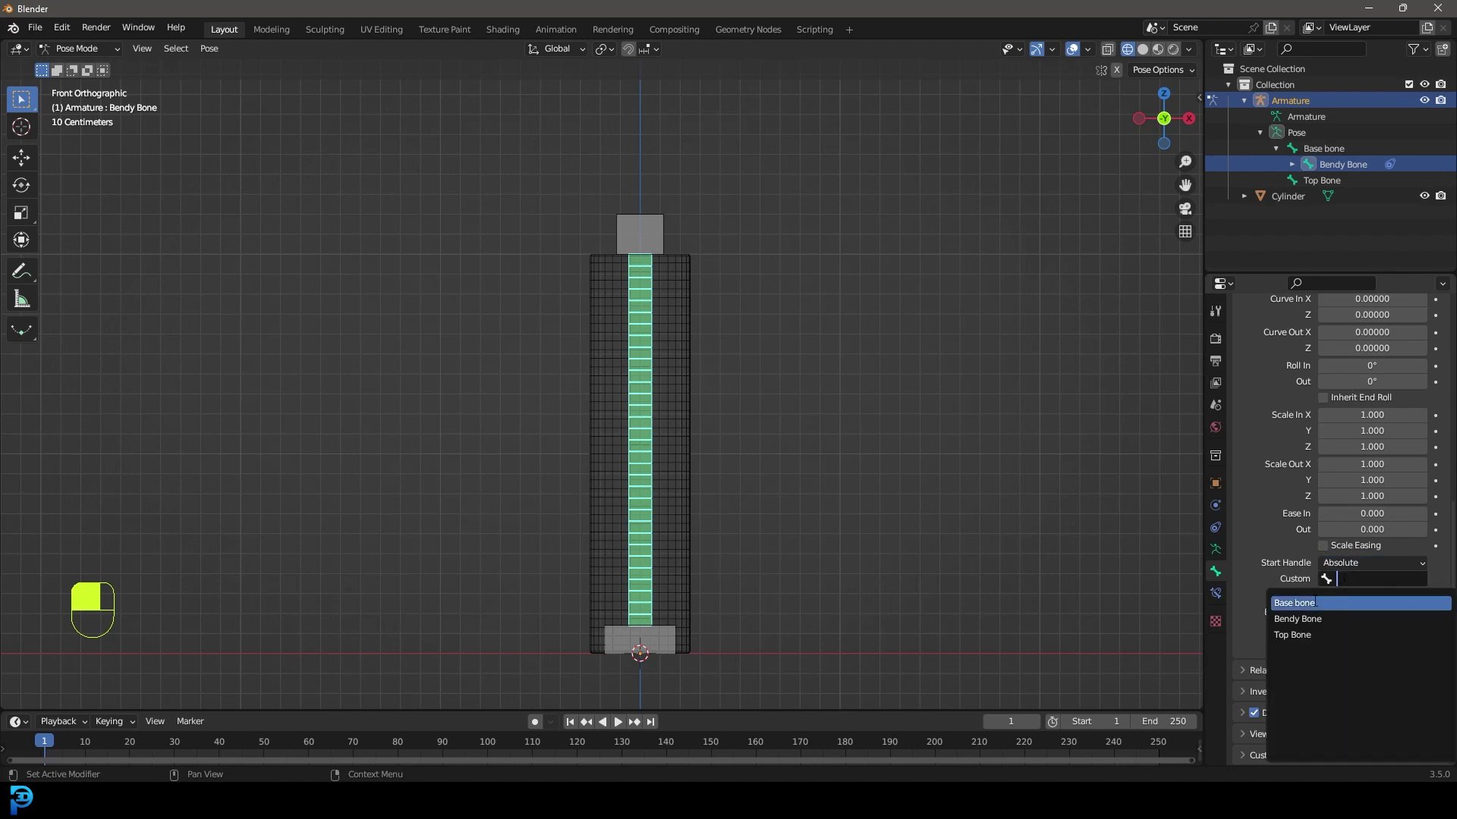
pyautogui.click(1310, 604)
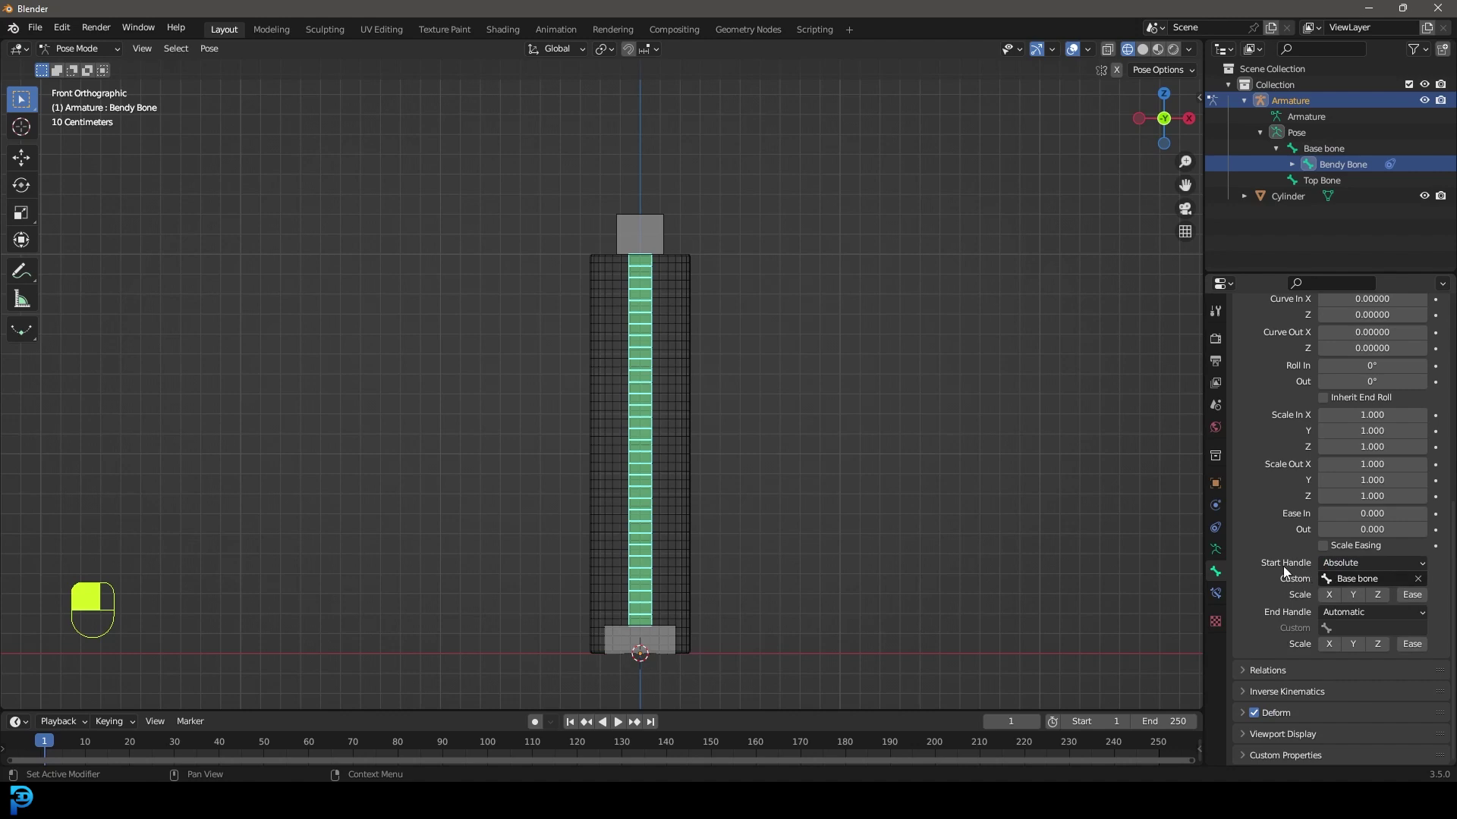
# Test the curve by moving and rotating Base bone, cancelling both, then reselect Bendy Bone.
pyautogui.click(675, 629)
pyautogui.press('g')
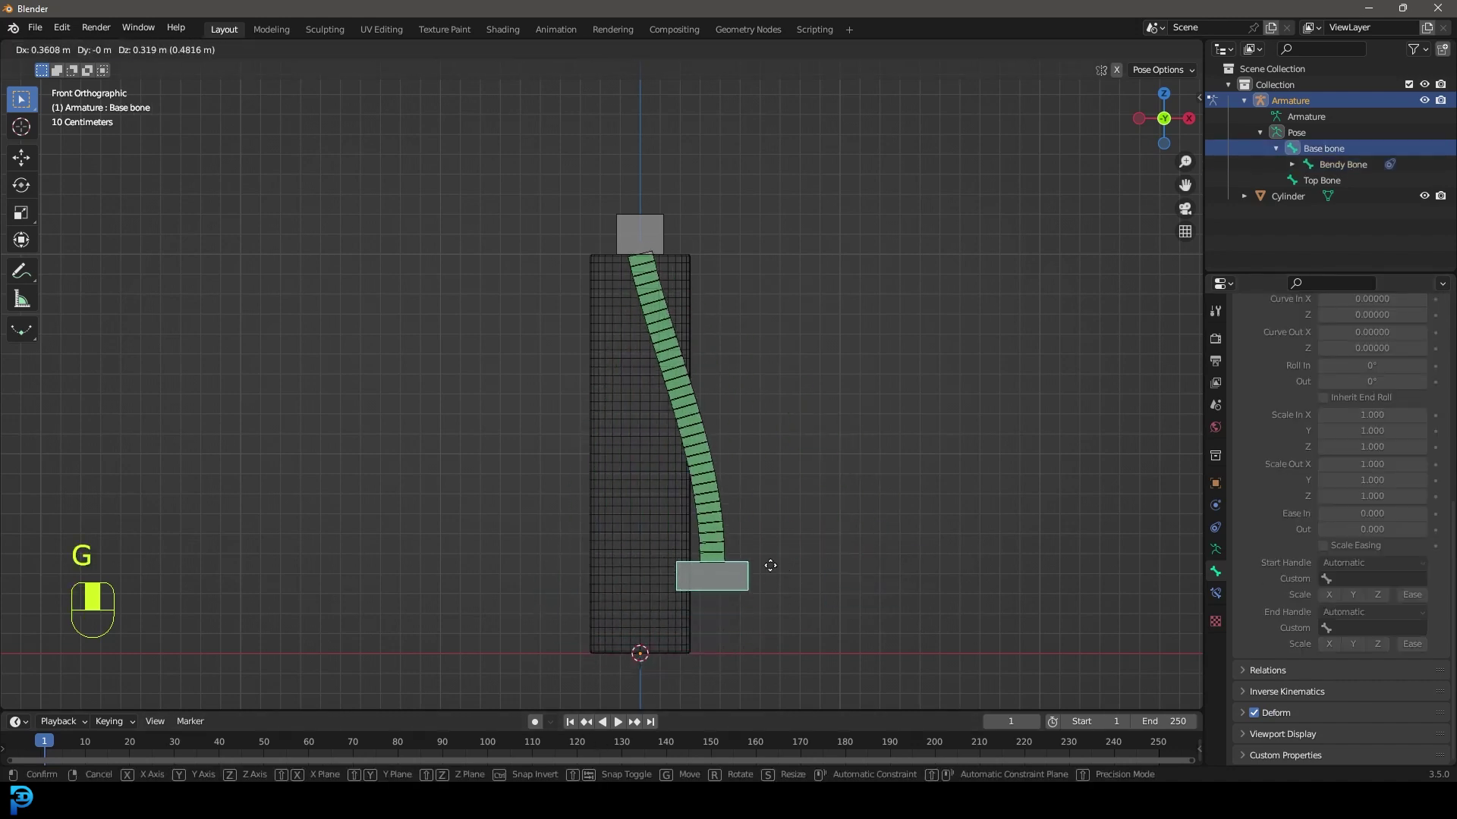
pyautogui.middleClick(767, 566)
pyautogui.rightClick(758, 603)
pyautogui.press('r')
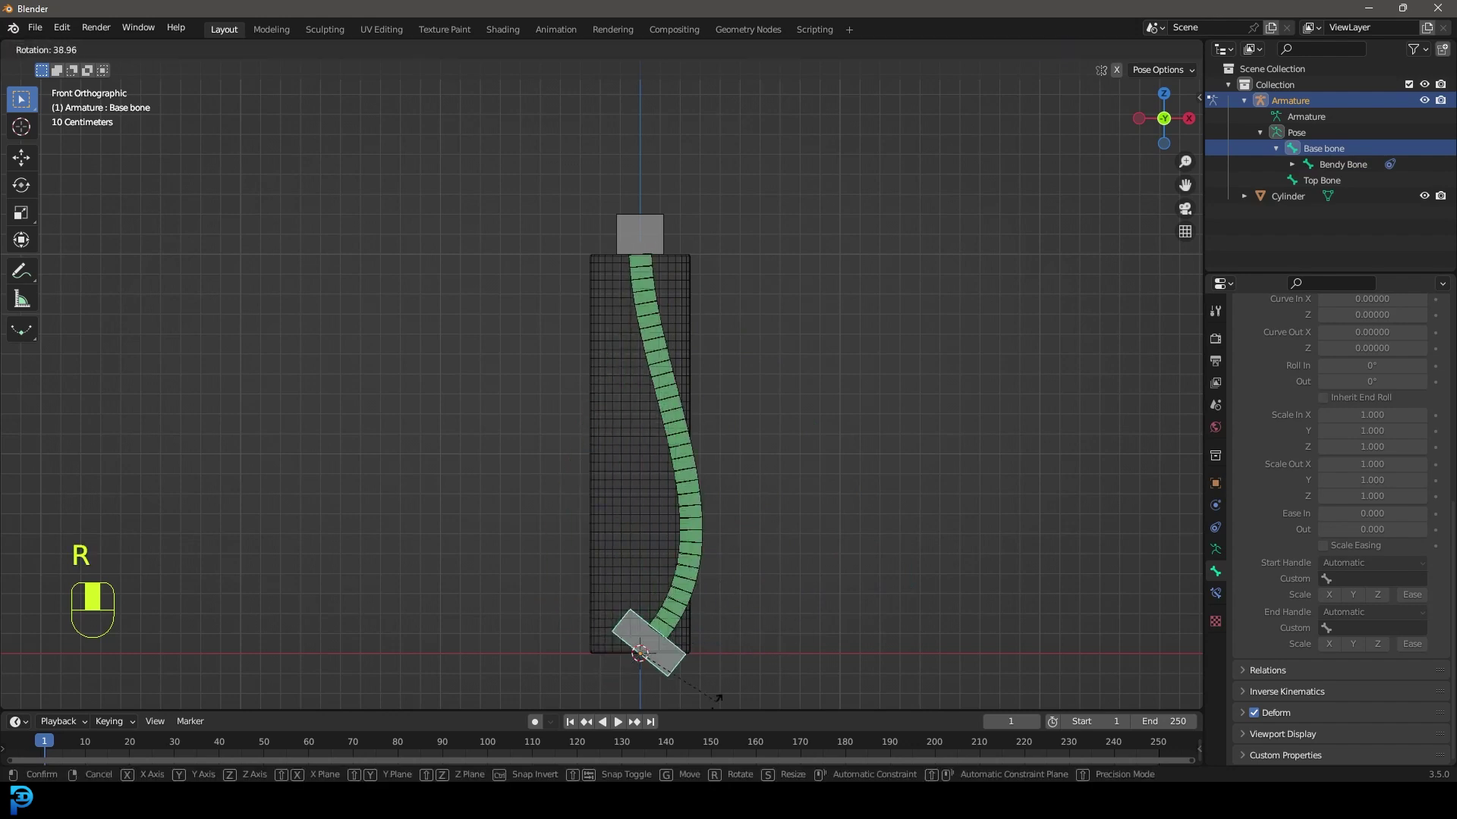
pyautogui.rightClick(671, 557)
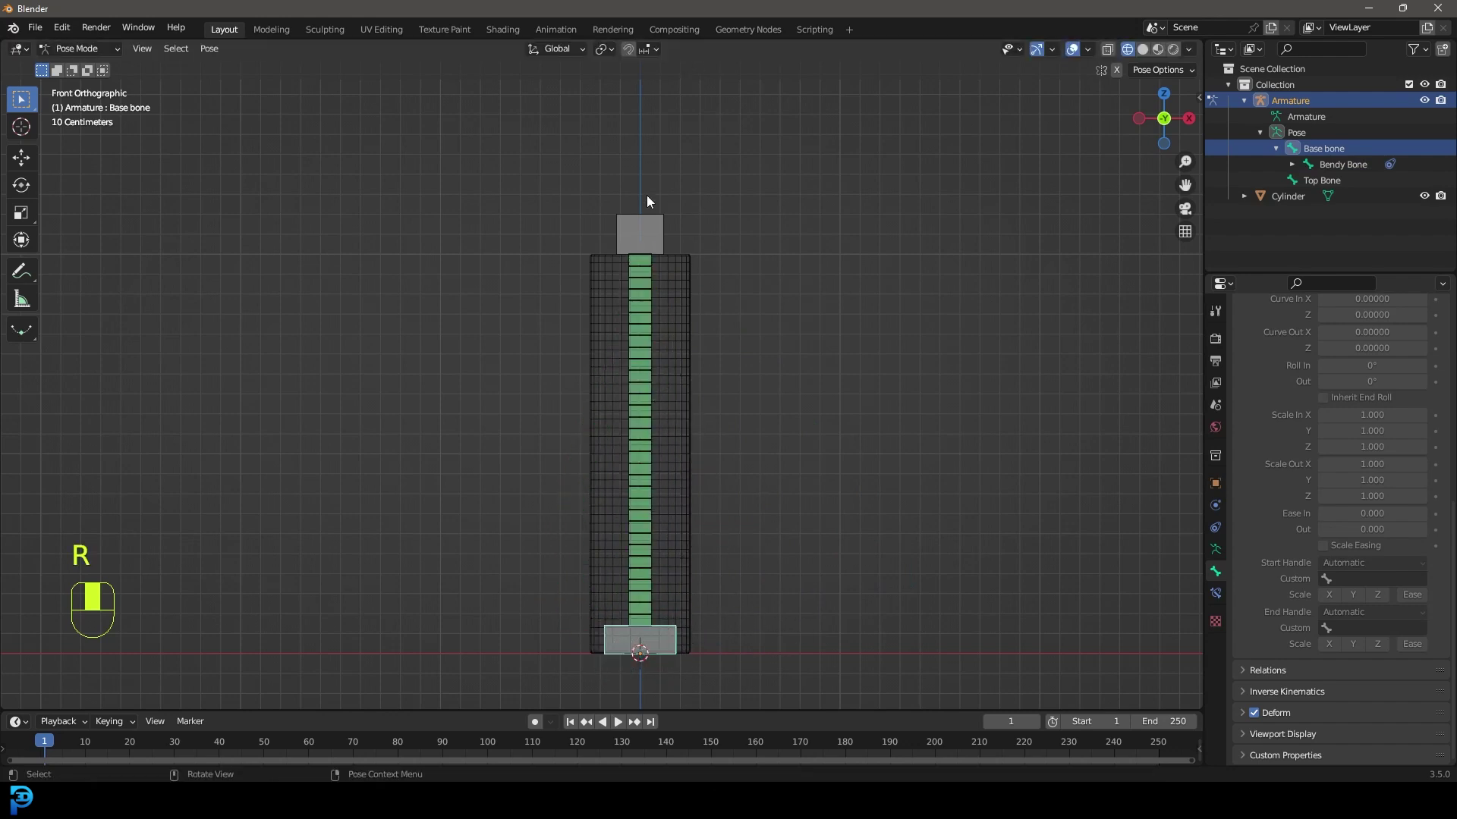
pyautogui.click(648, 267)
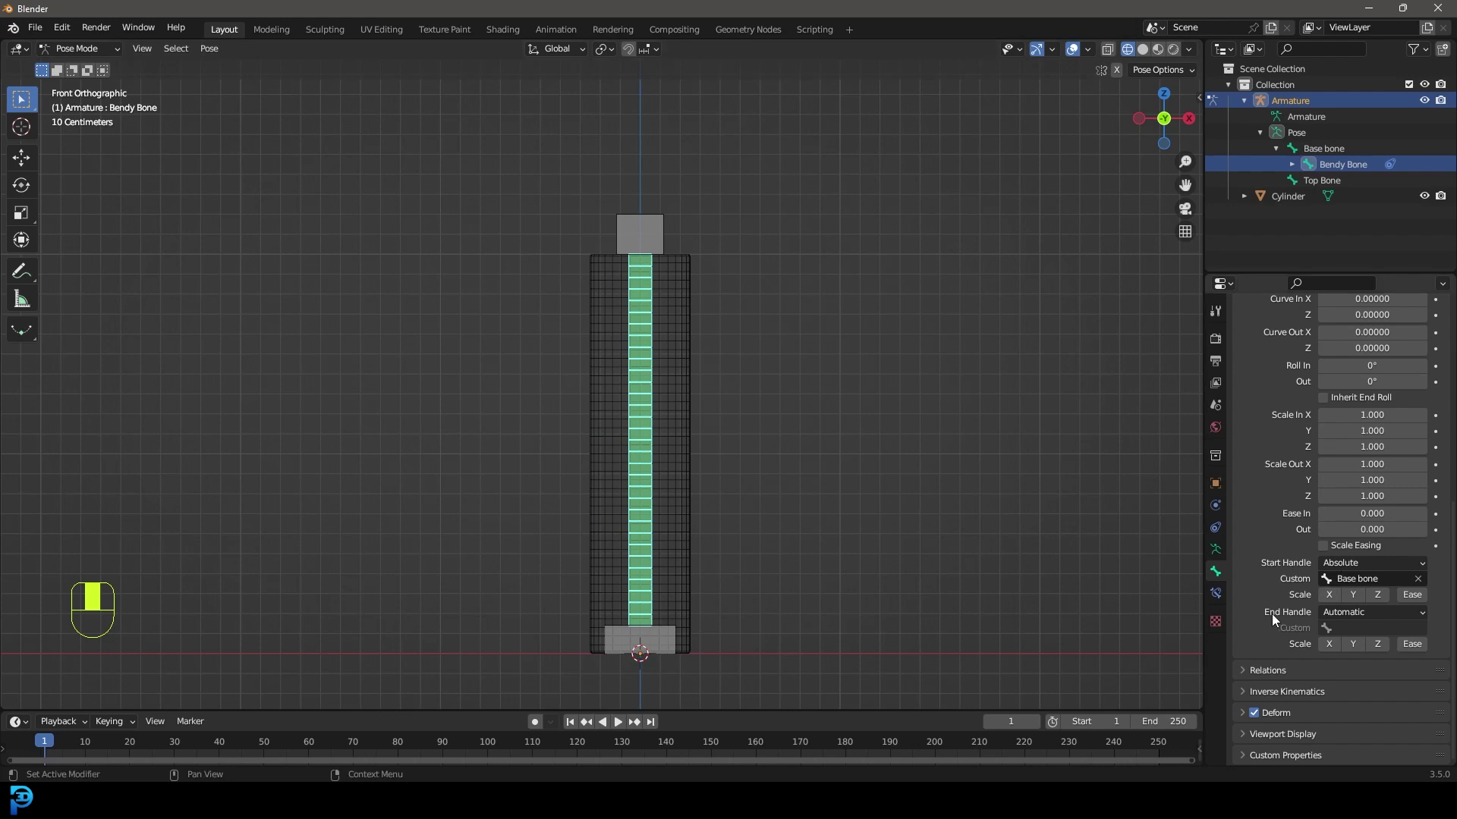
# Set Bendy Bone's End Handle to Absolute with Top Bone as the custom handle.
pyautogui.click(1335, 611)
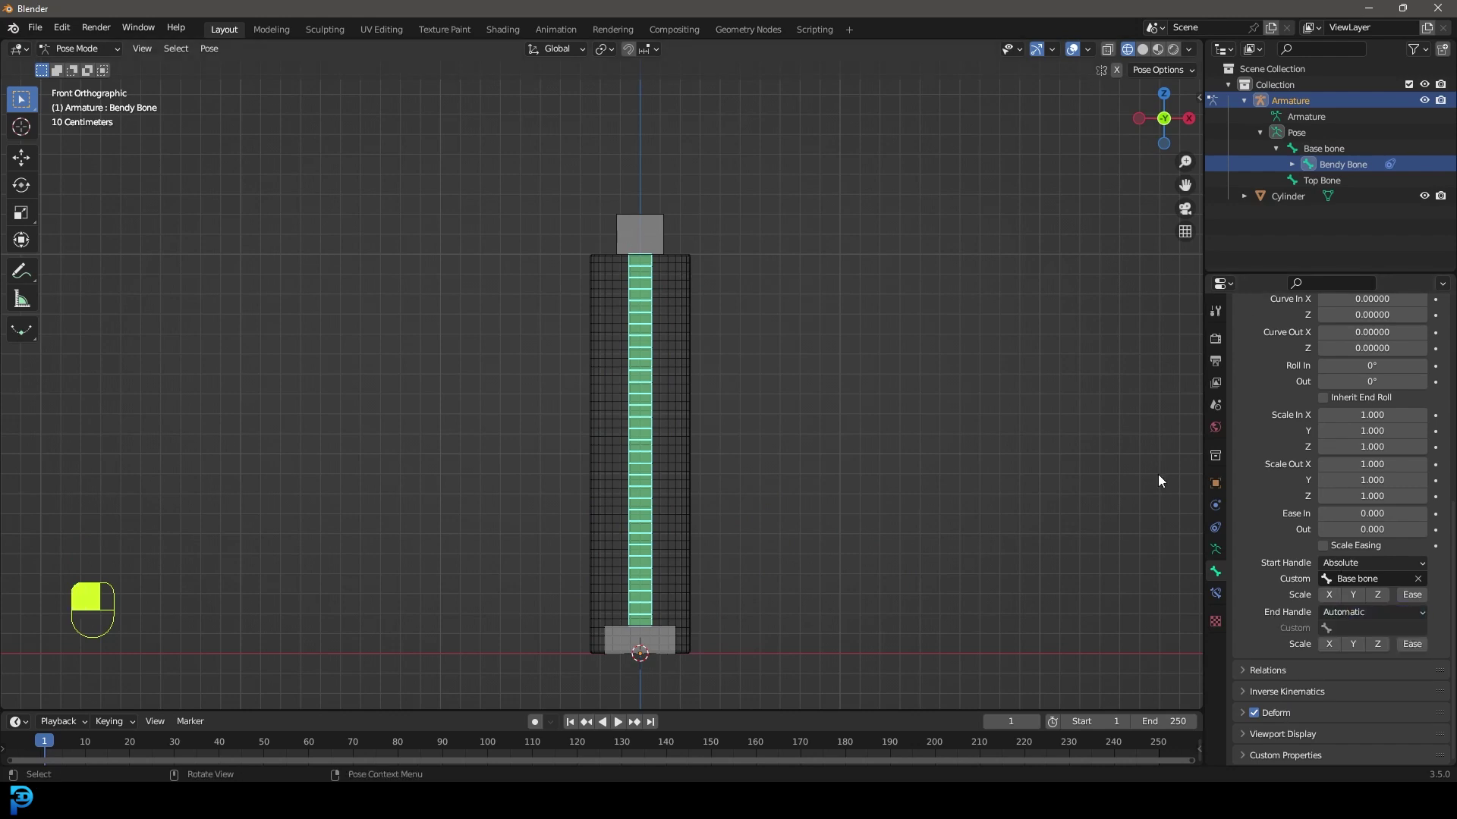
pyautogui.click(1335, 612)
pyautogui.click(1326, 644)
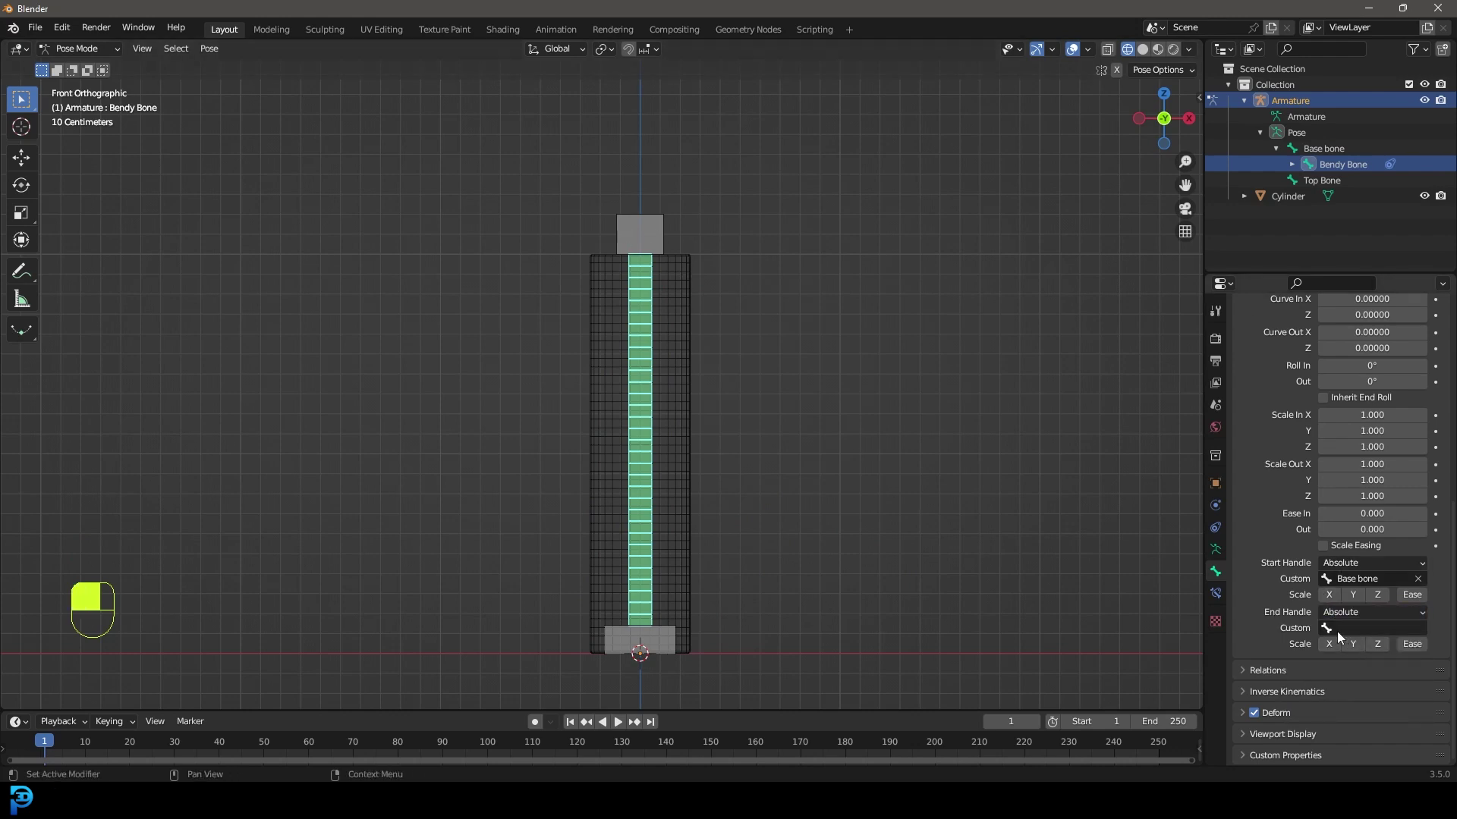
pyautogui.click(1339, 629)
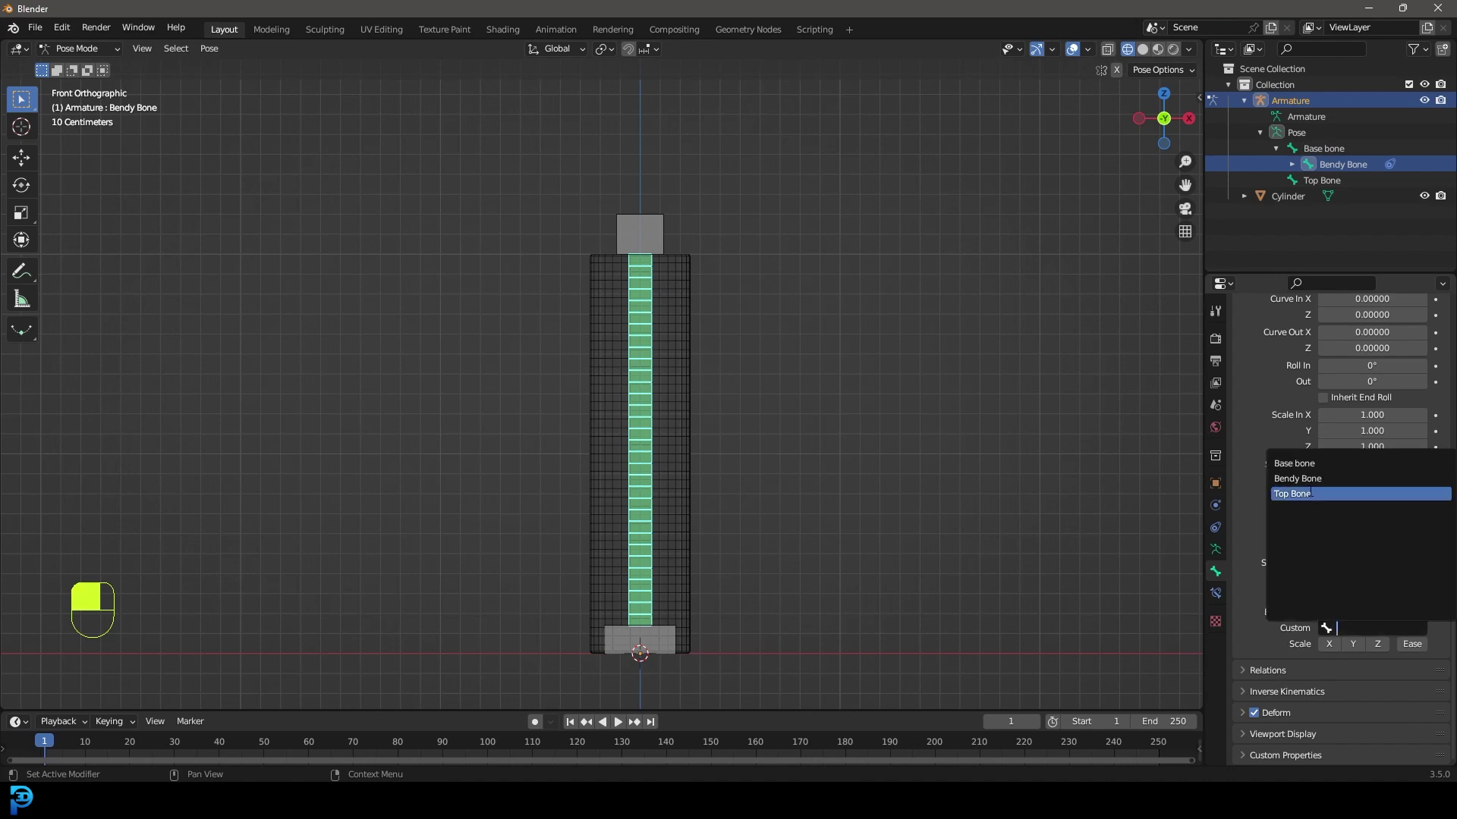
pyautogui.click(1292, 494)
# Bend the tube by moving and rotating Top Bone, then trial-move Base bone.
pyautogui.click(637, 227)
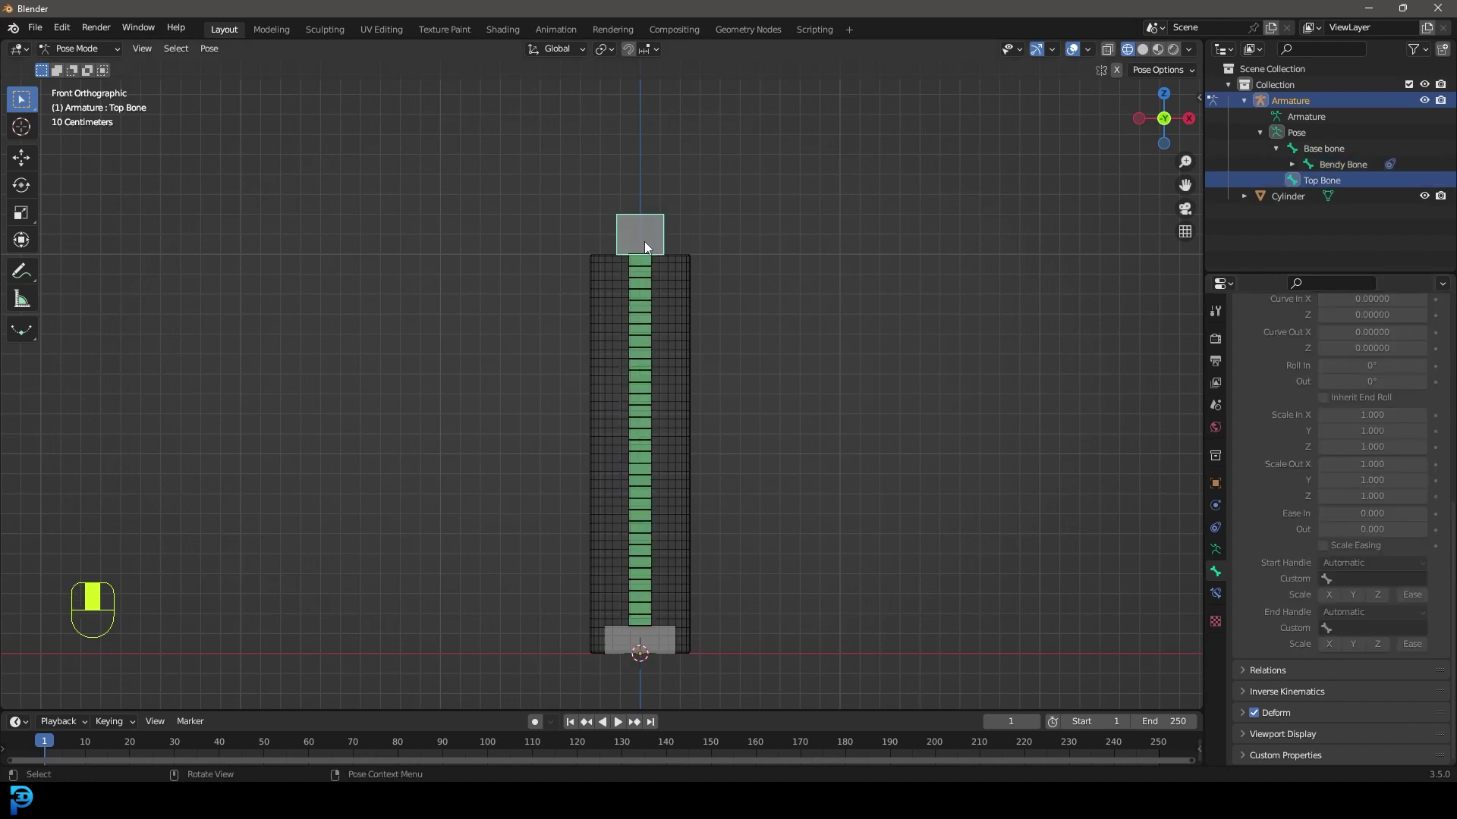
pyautogui.press('g')
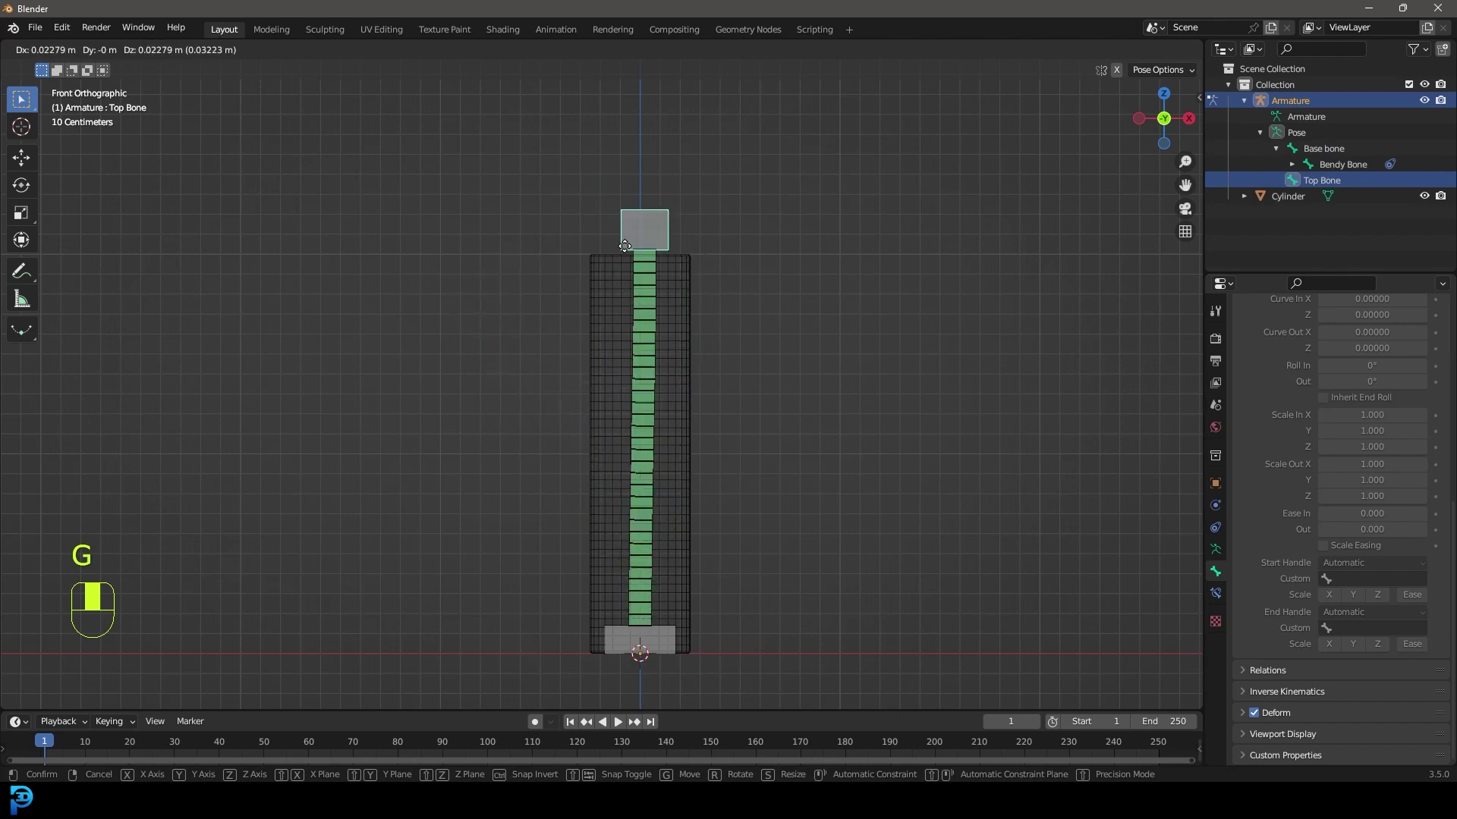
pyautogui.click(521, 288)
pyautogui.press('r')
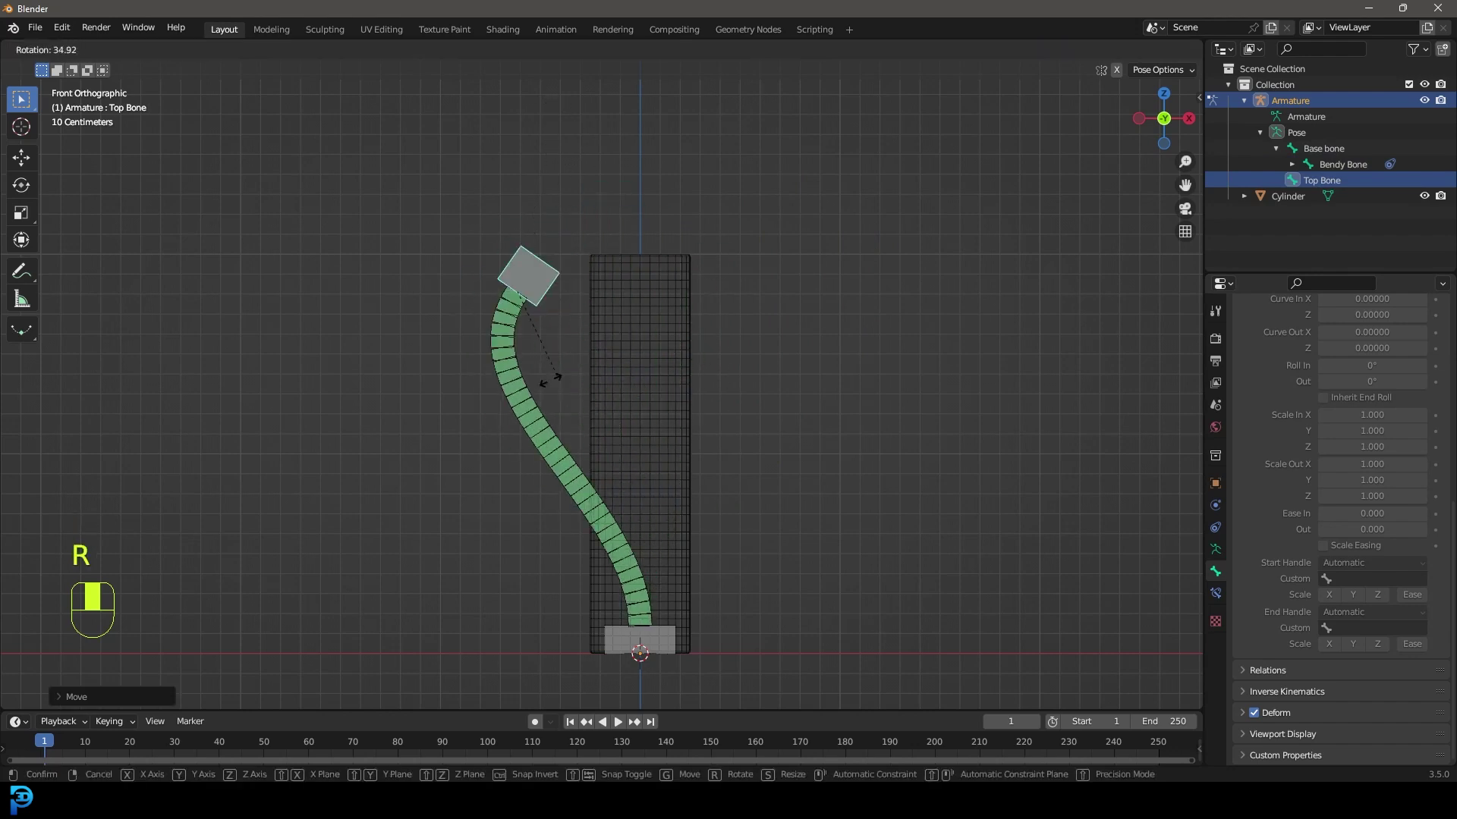
pyautogui.click(593, 443)
pyautogui.keyDown('shift'); pyautogui.scroll(-3, 593, 443); pyautogui.keyUp('shift')
pyautogui.scroll(1, 683, 523)
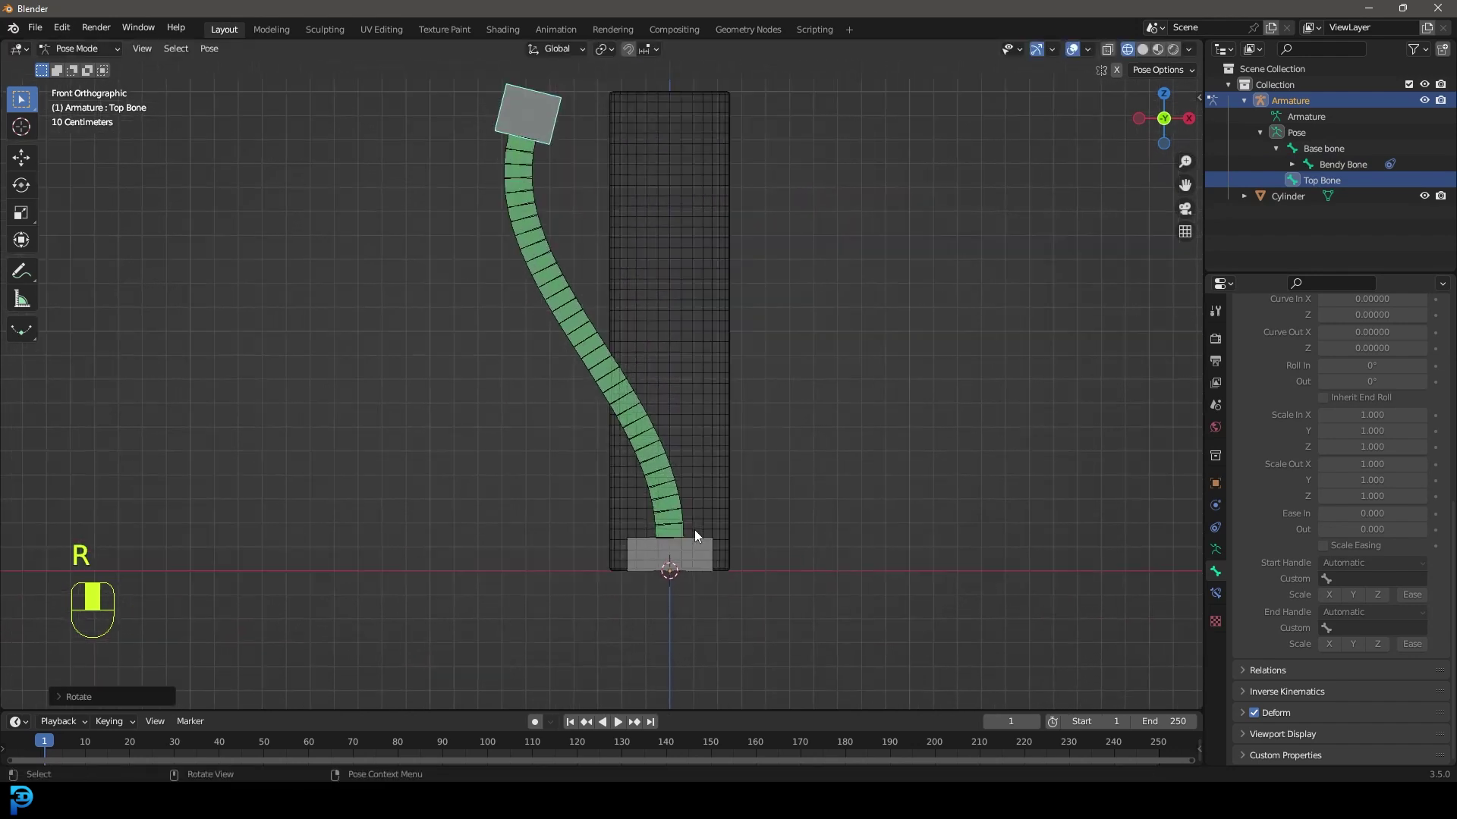
pyautogui.click(675, 529)
pyautogui.press('g')
pyautogui.rightClick(617, 450)
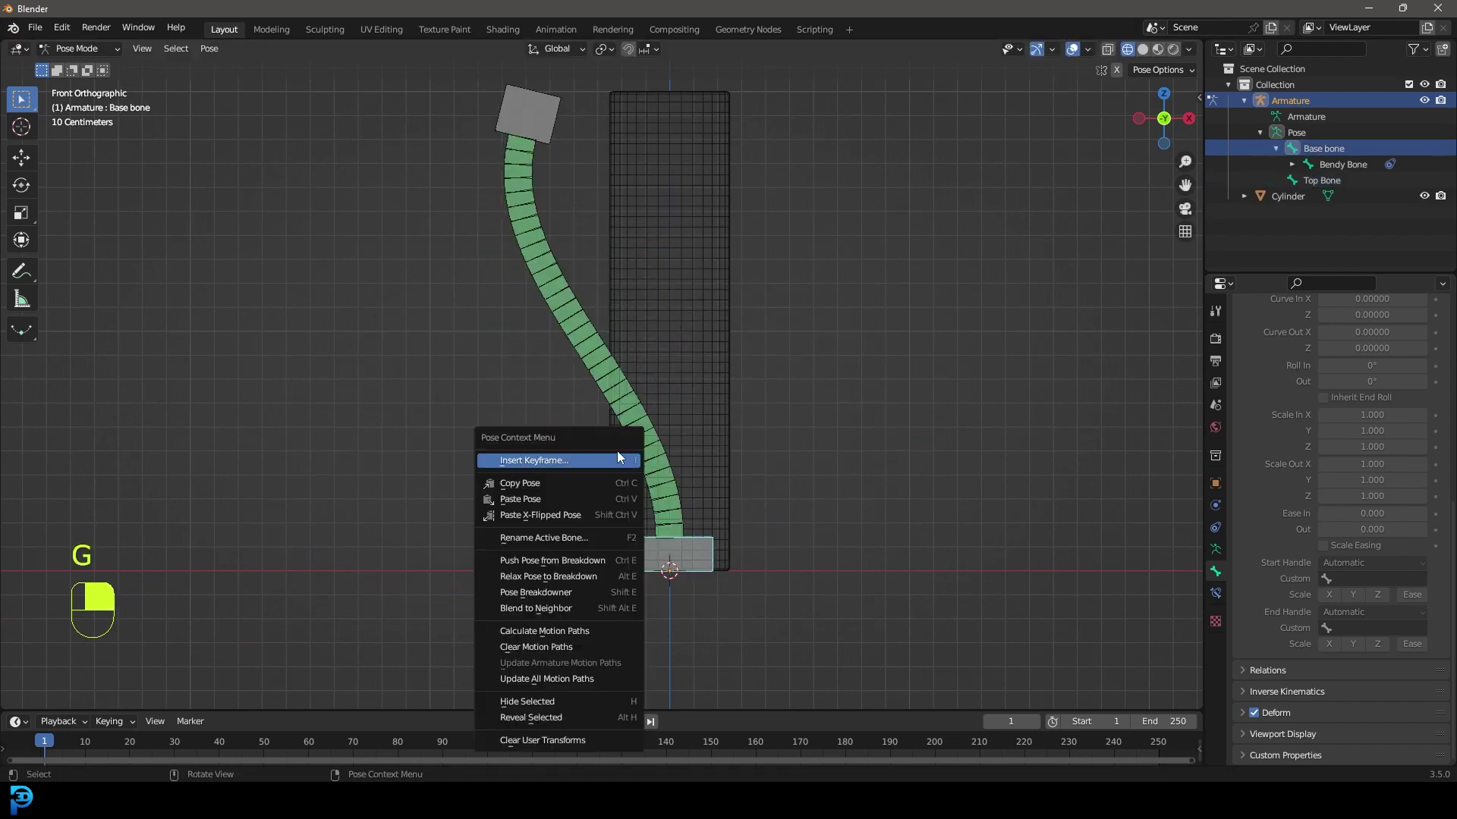
# Select all bones and clear their location and rotation with Alt+G and Alt+R.
pyautogui.press('a')
pyautogui.scroll(-2, 497, 562)
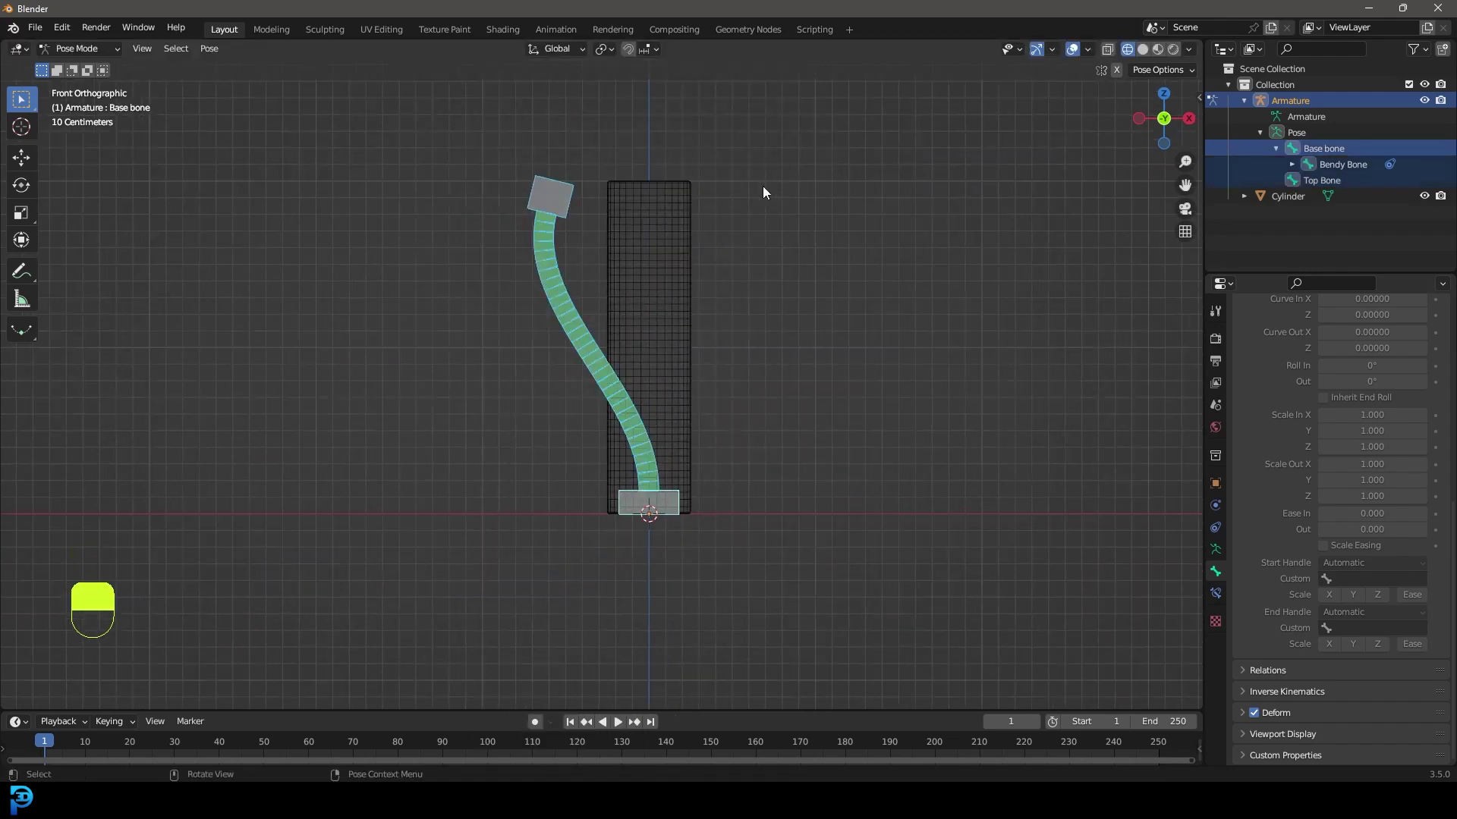
pyautogui.hotkey('alt', 'g')
pyautogui.hotkey('alt', 'r')
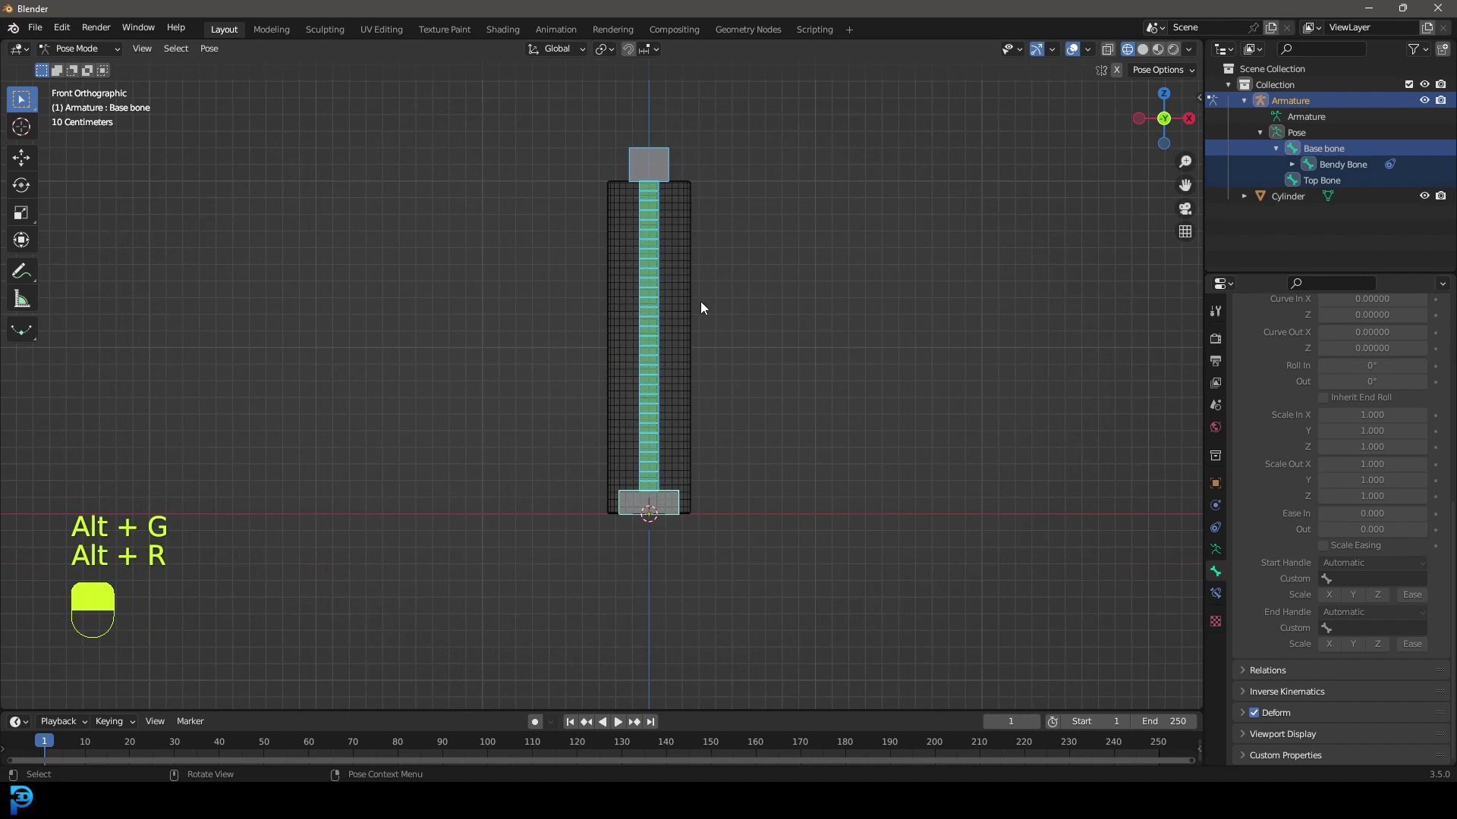
pyautogui.click(656, 155)
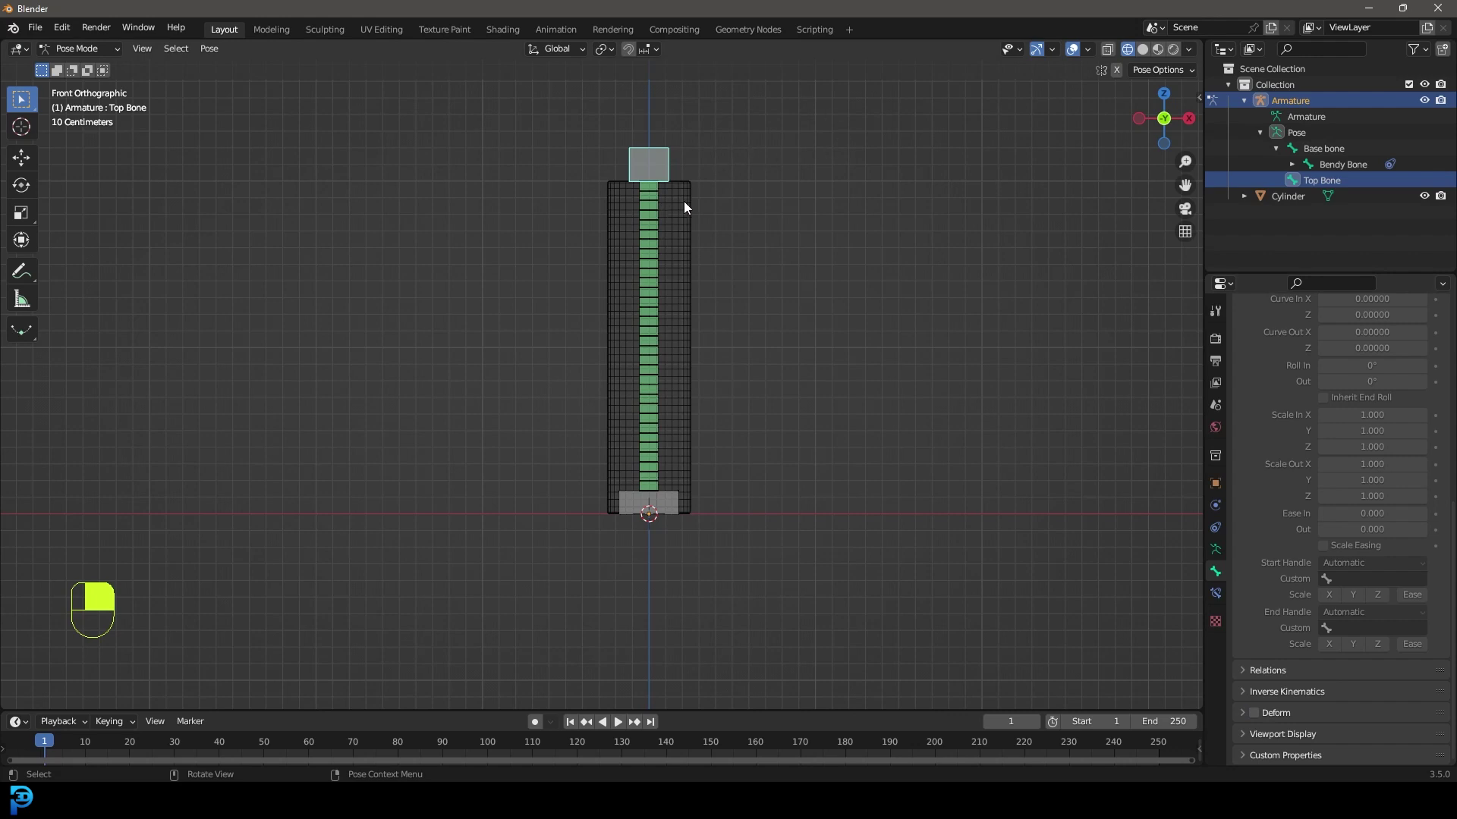
pyautogui.moveTo(708, 565); pyautogui.dragTo(562, 229)
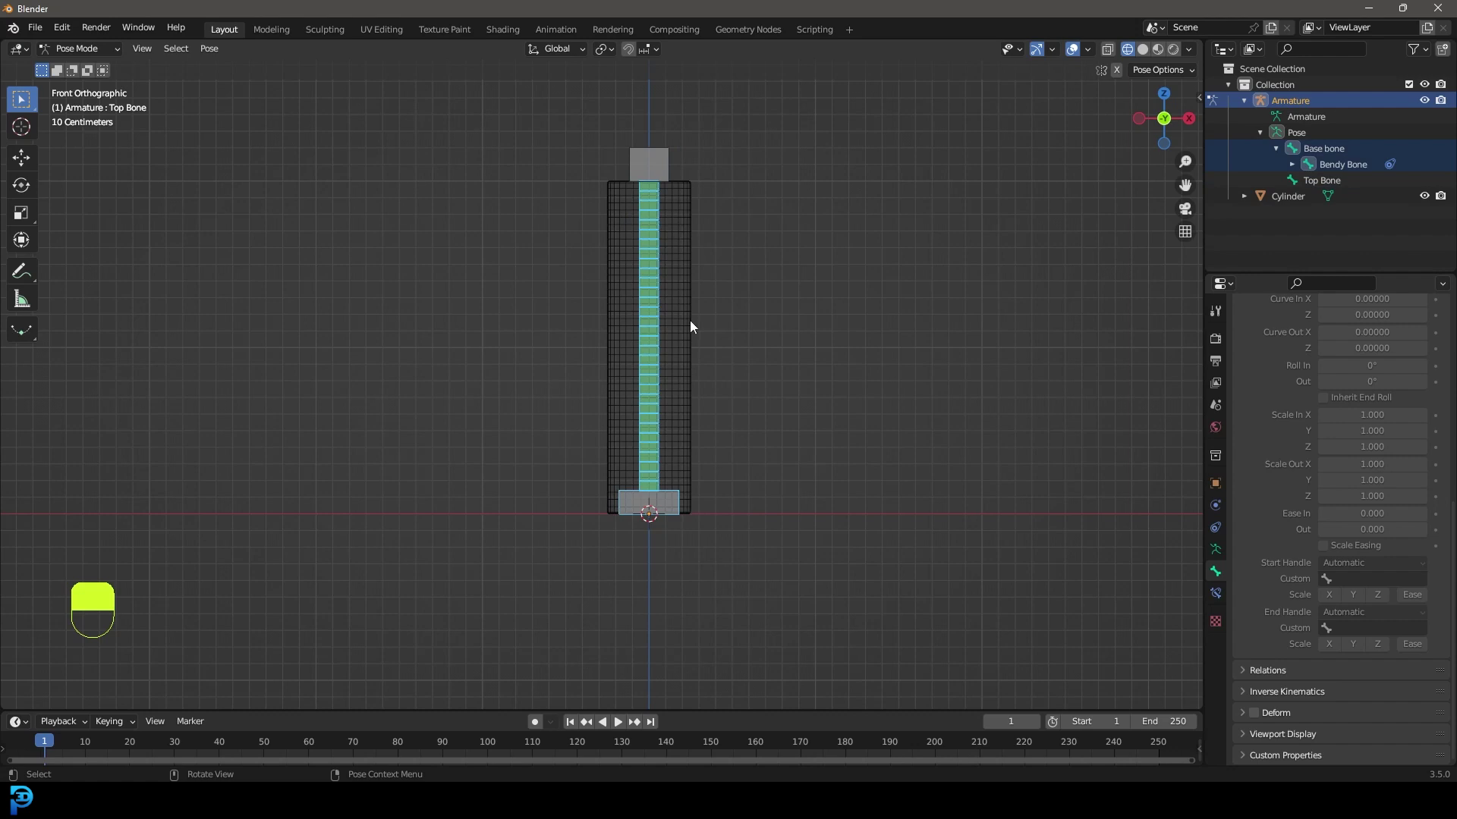
pyautogui.click(657, 161)
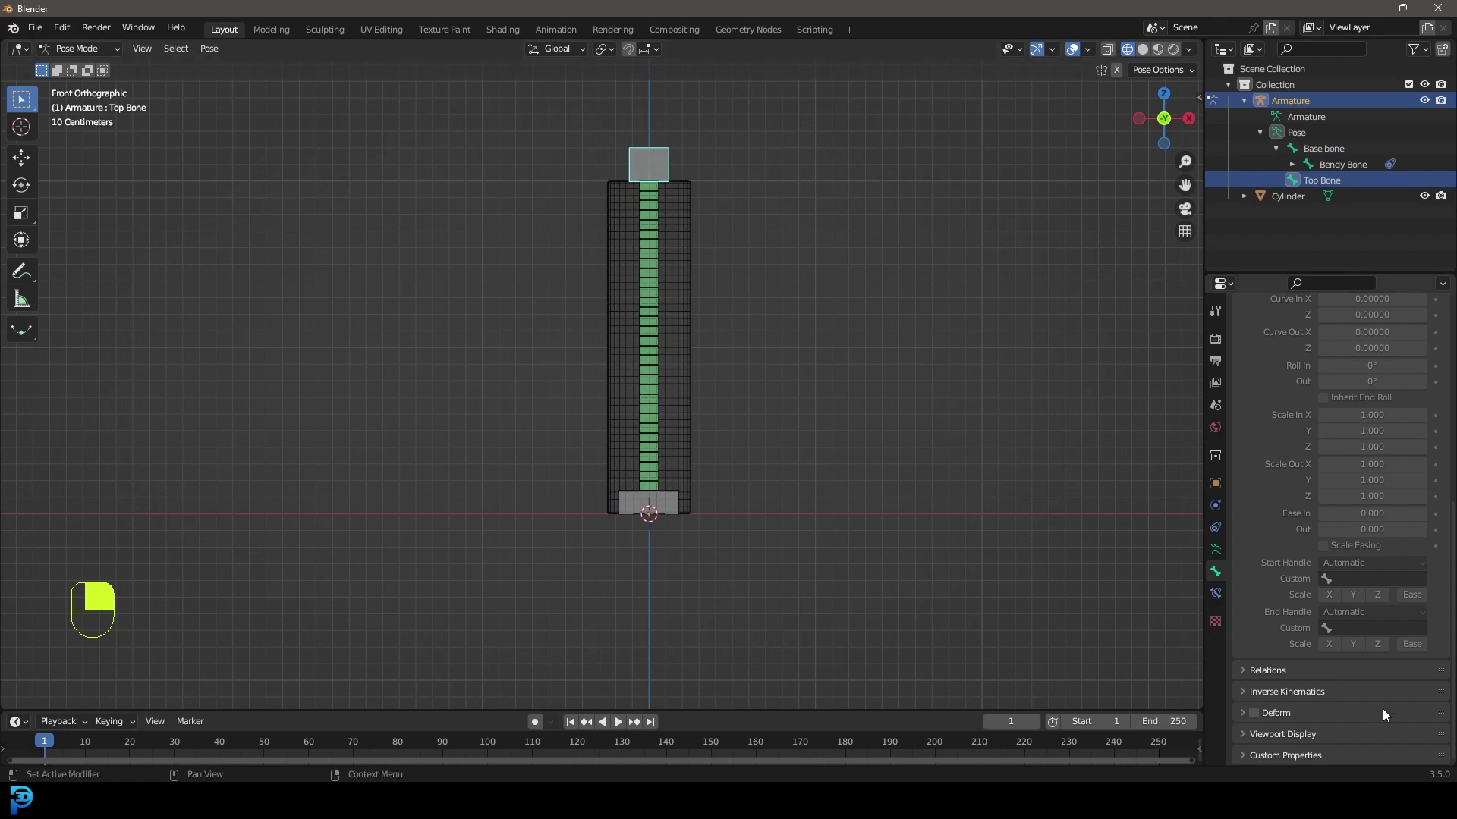
pyautogui.click(97, 49)
# In Object Mode, select the Cylinder then the armature and parent With Automatic Weights.
pyautogui.click(85, 61)
pyautogui.scroll(2, 732, 194)
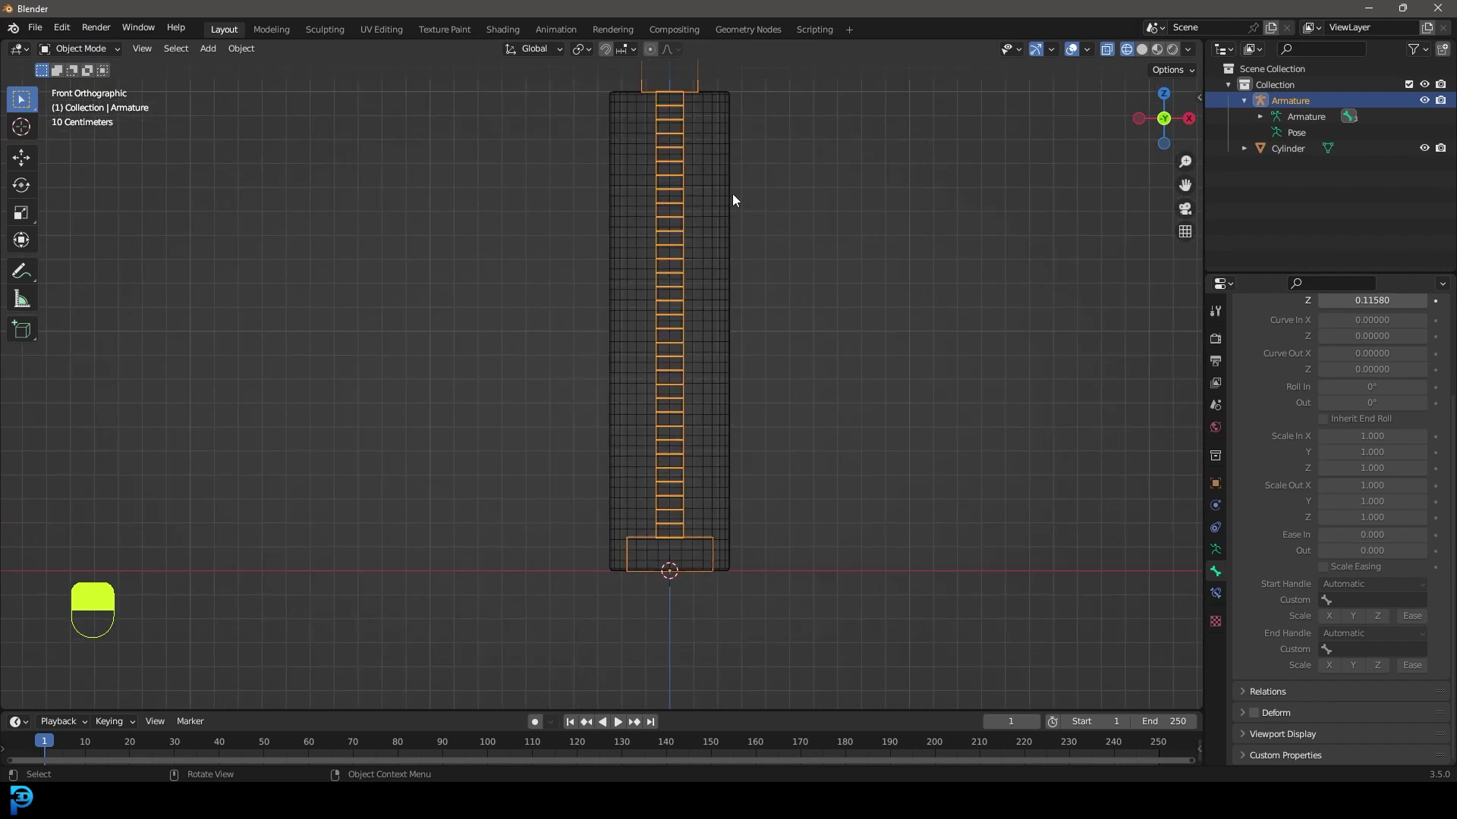
pyautogui.scroll(-3, 693, 208)
pyautogui.scroll(2, 665, 235)
pyautogui.click(673, 257)
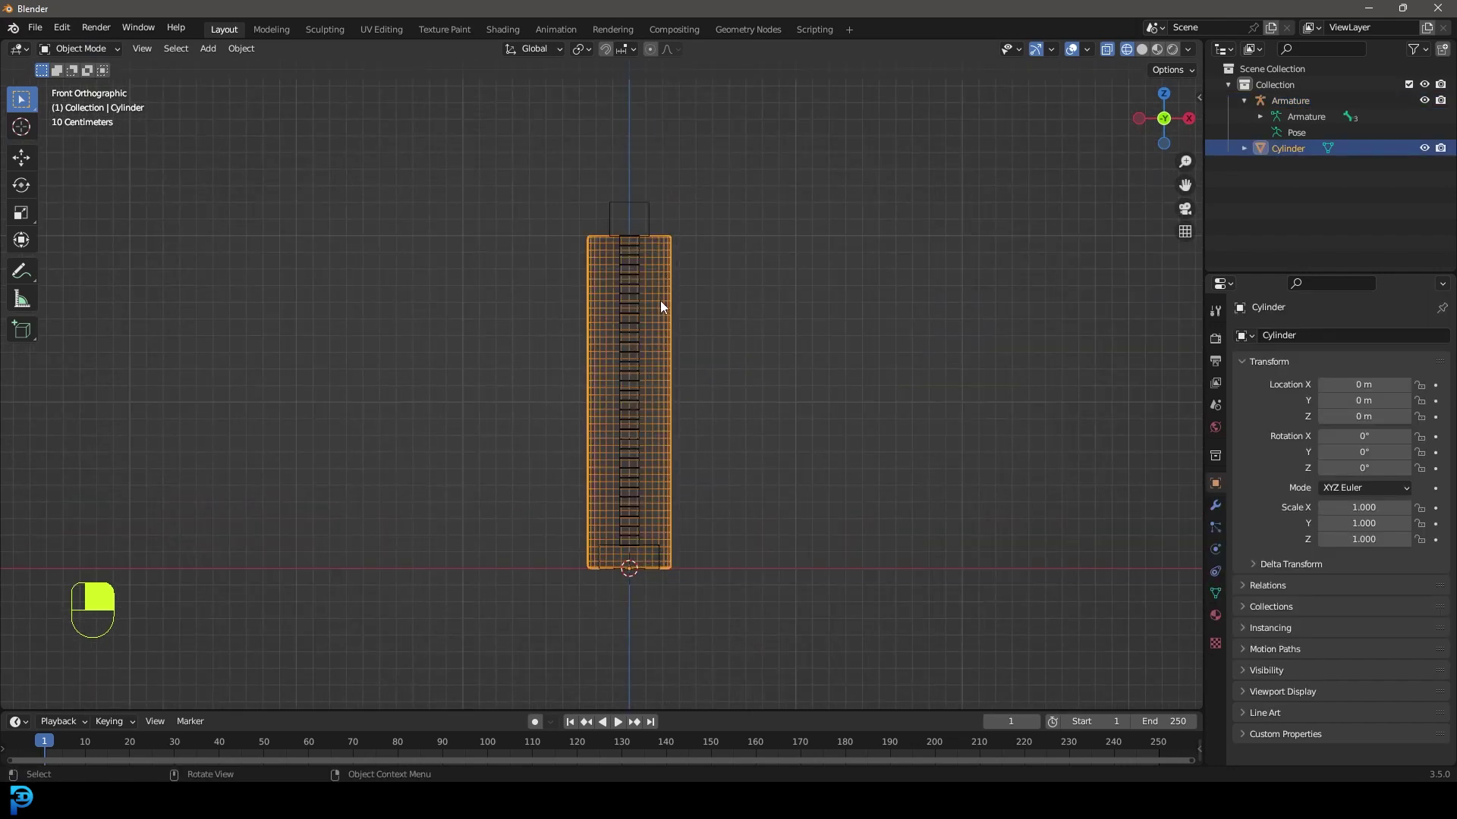
pyautogui.press('g')
pyautogui.rightClick(759, 263)
pyautogui.keyDown('shift'); pyautogui.click(626, 202); pyautogui.keyUp('shift')
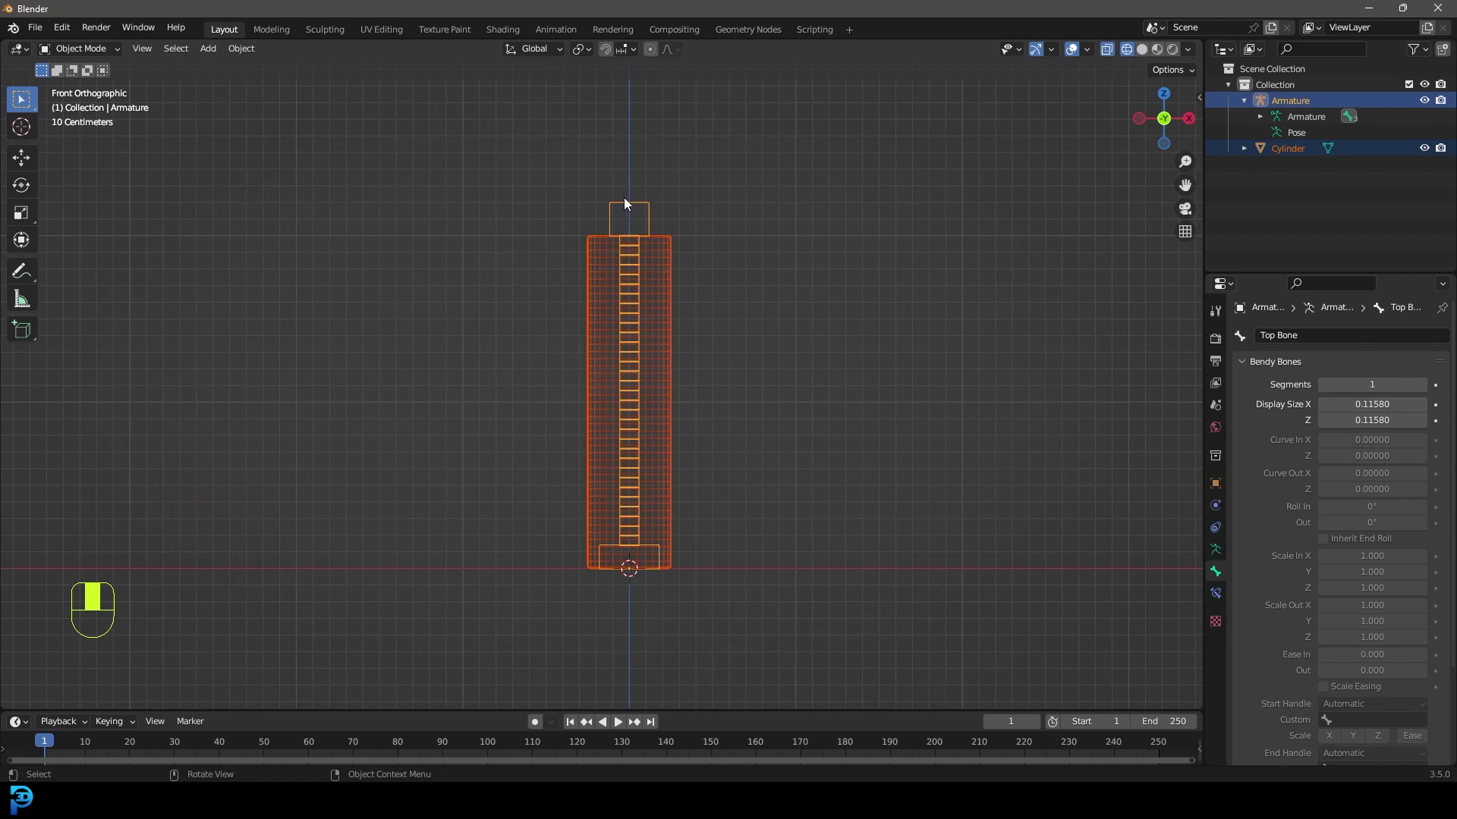
pyautogui.hotkey('ctrl', 'p')
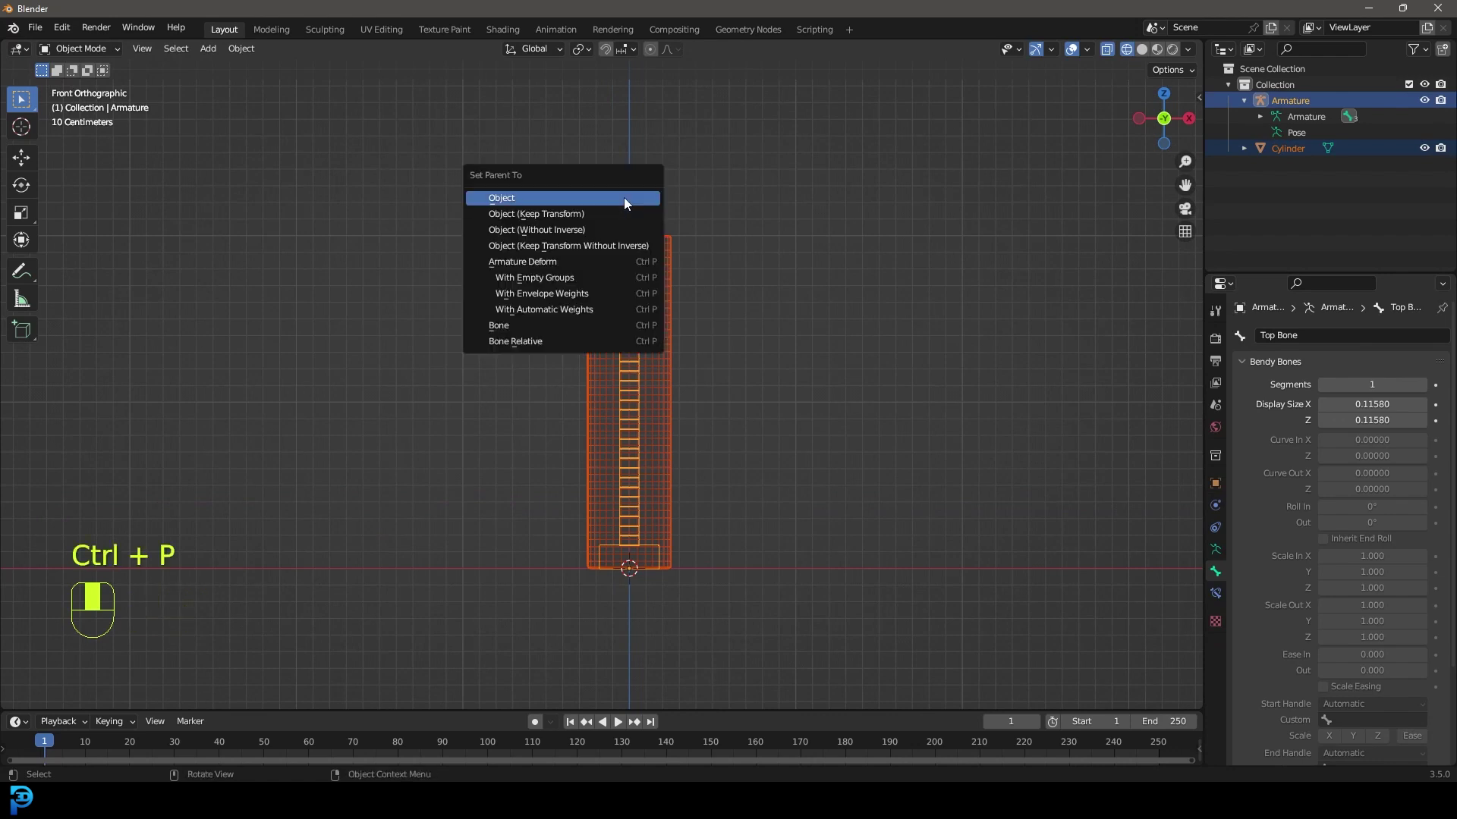
pyautogui.click(583, 309)
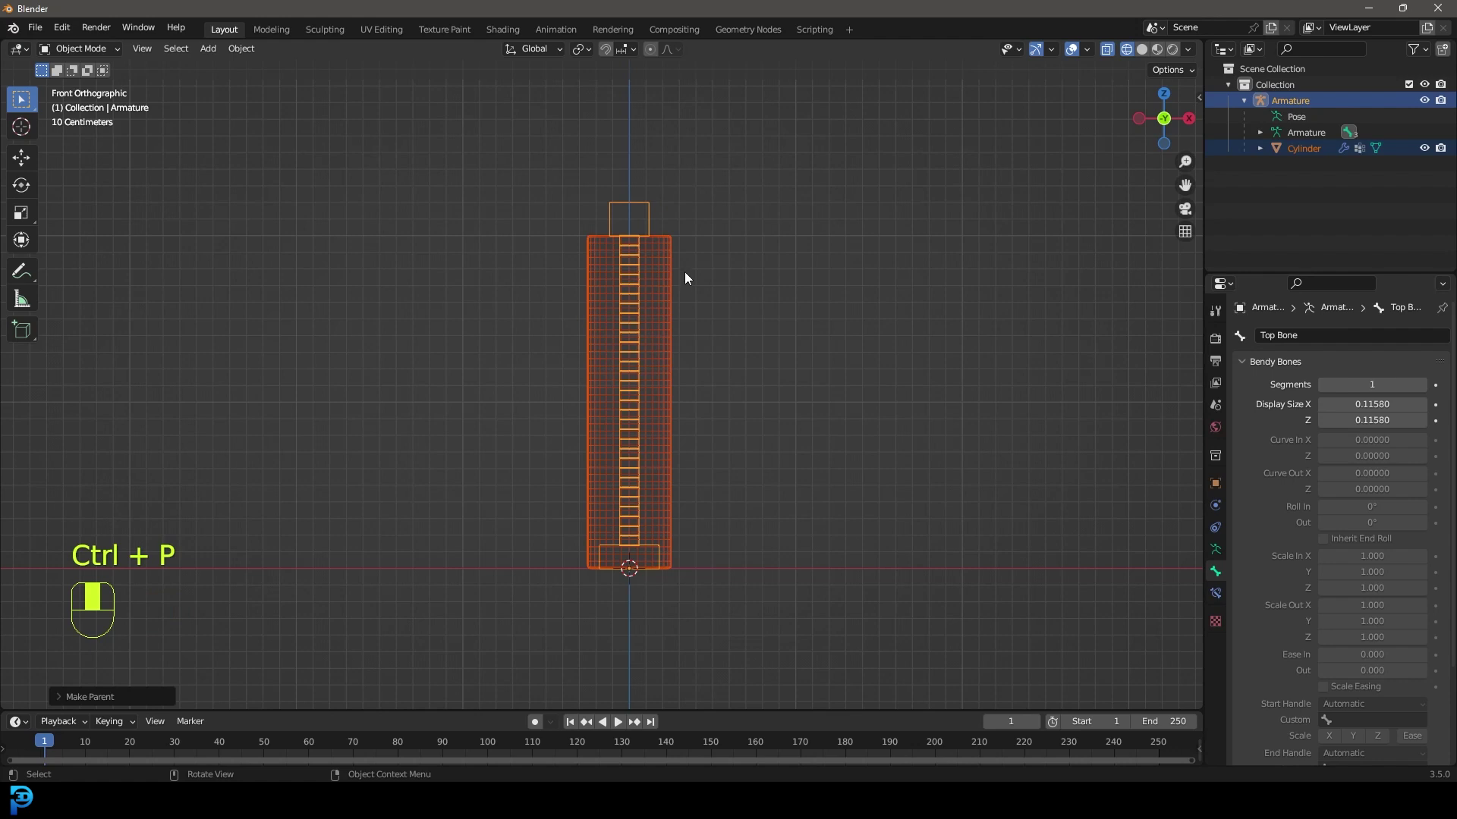
pyautogui.click(640, 196)
# Switch the viewport to Solid shading and put the armature into Pose Mode.
pyautogui.press('z')
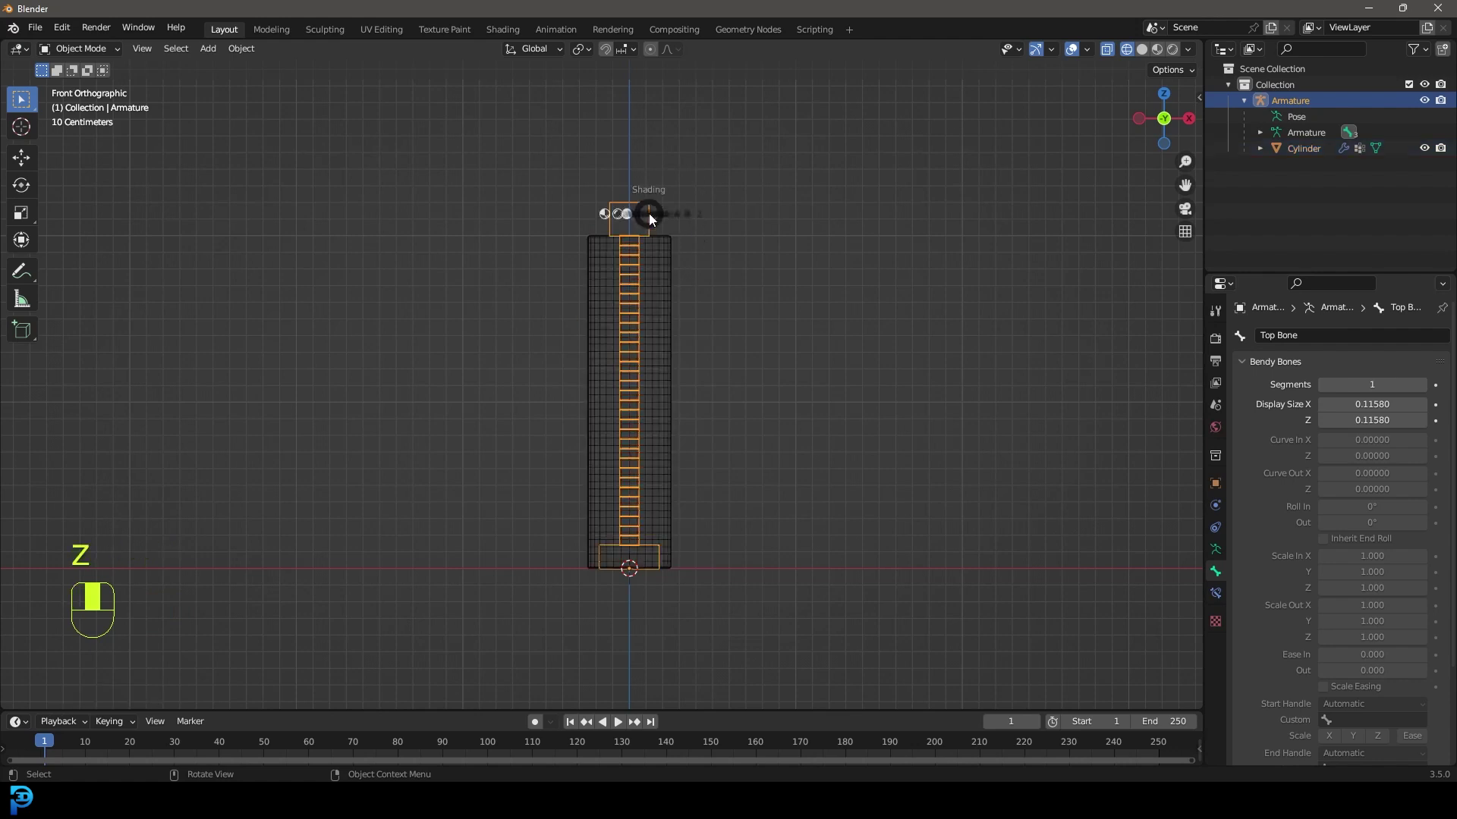
pyautogui.click(542, 199)
pyautogui.click(114, 50)
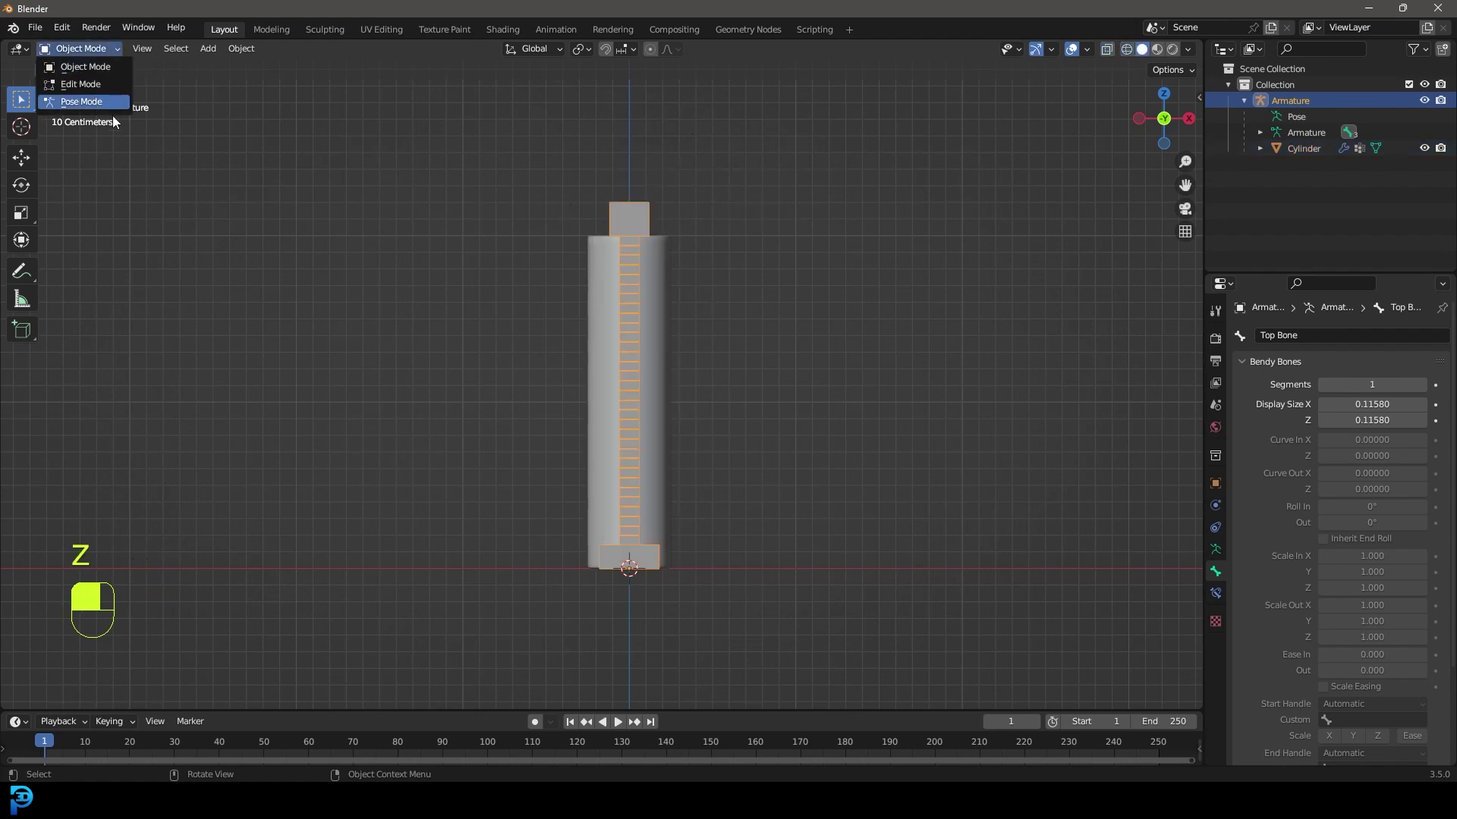
pyautogui.click(114, 102)
# Test-bend the tube by rotating and moving the Top Bone, then moving the Base bone.
pyautogui.press('g')
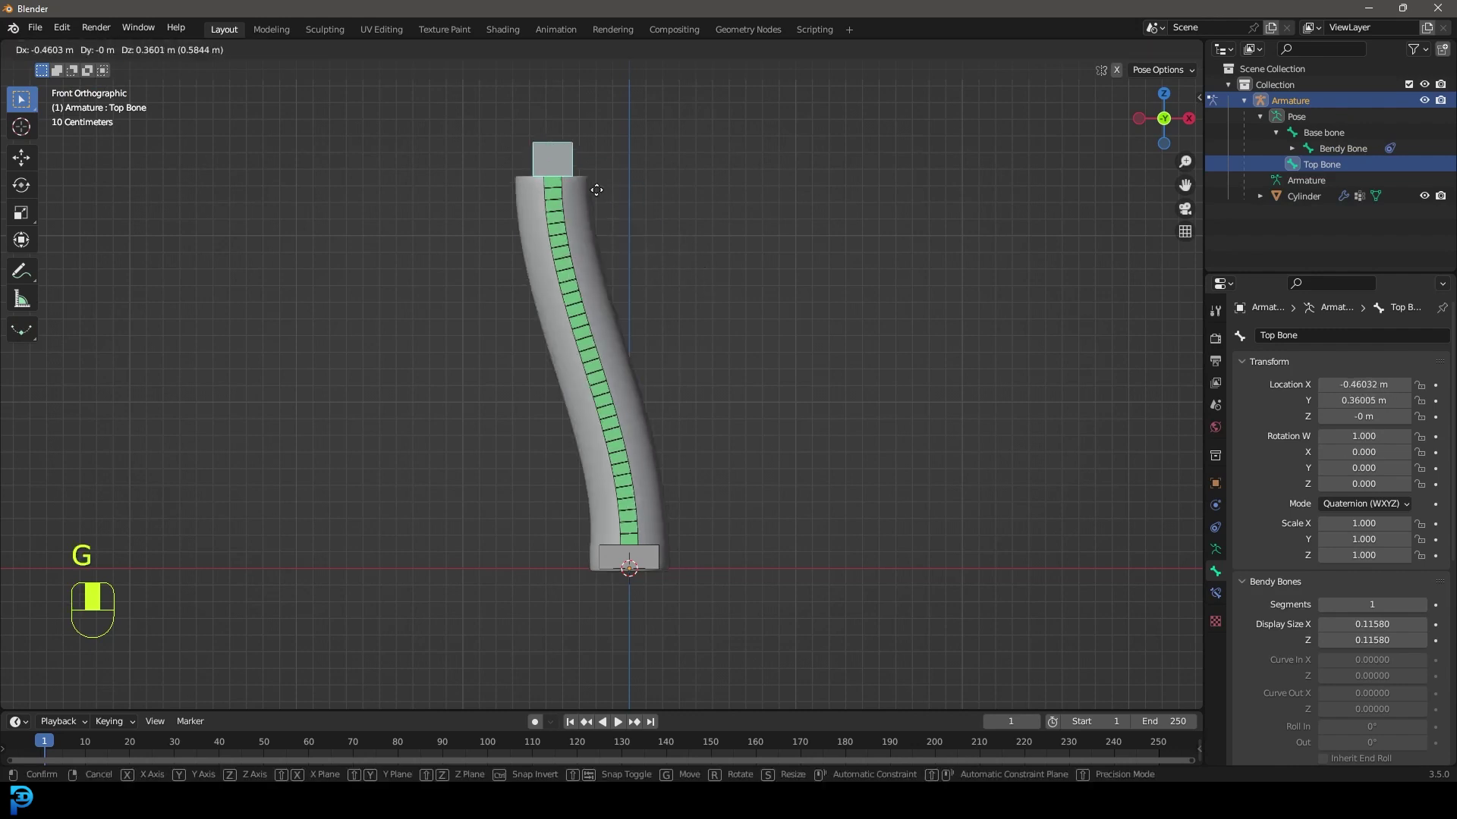
pyautogui.press('r')
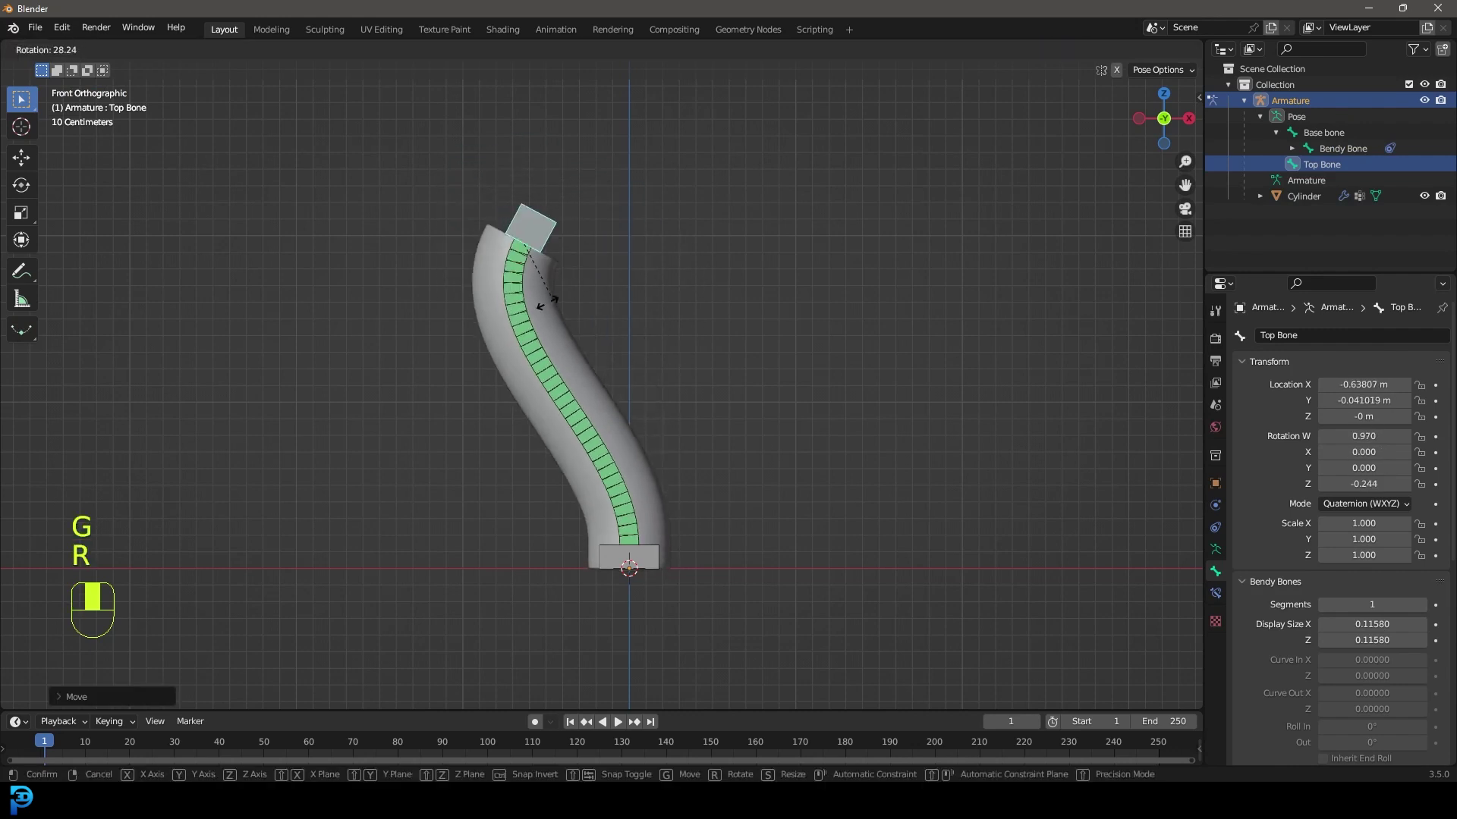
pyautogui.click(541, 311)
pyautogui.press('g')
pyautogui.click(780, 322)
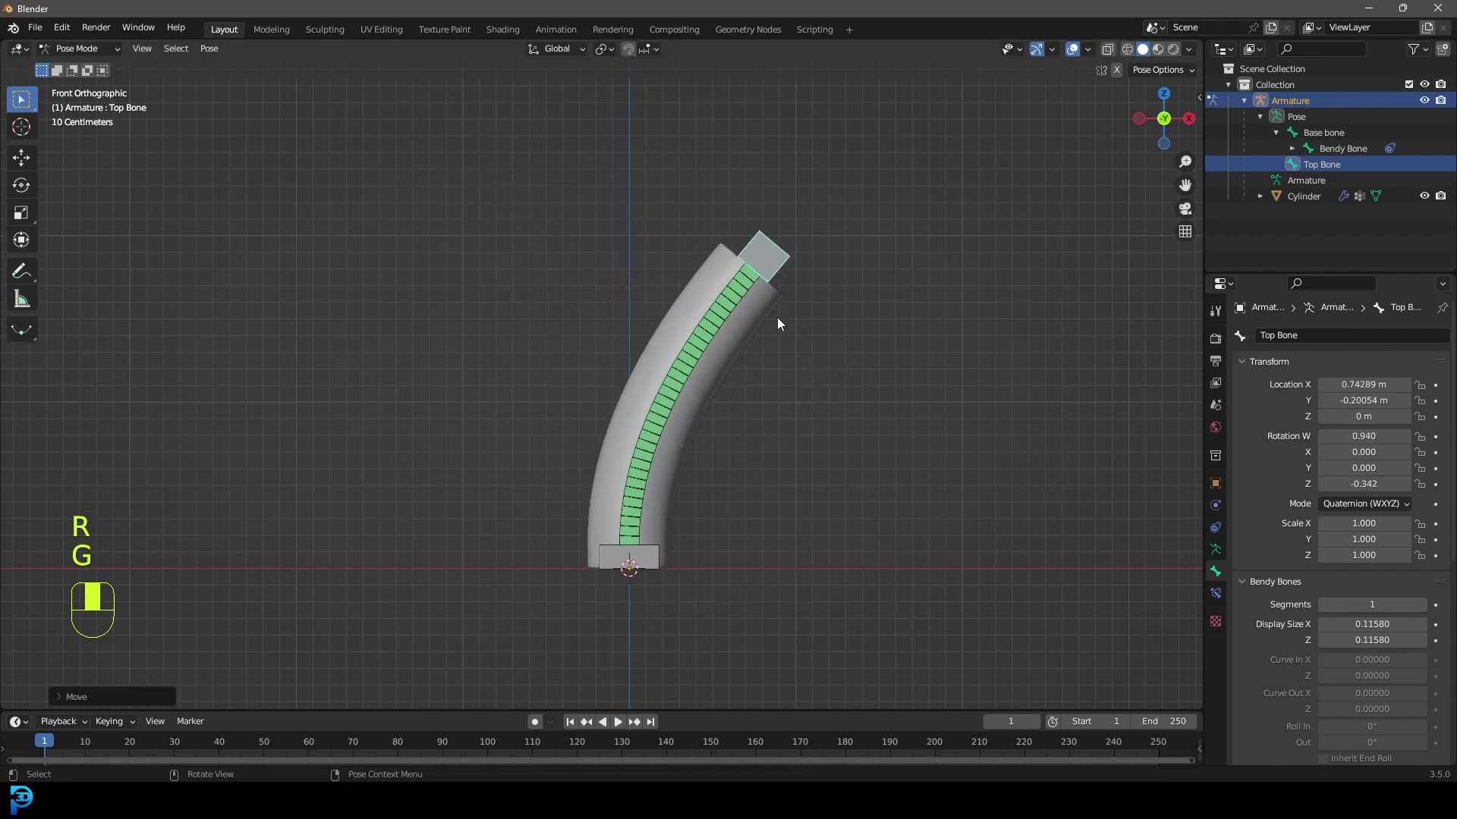
pyautogui.click(645, 560)
pyautogui.press('g')
pyautogui.click(506, 559)
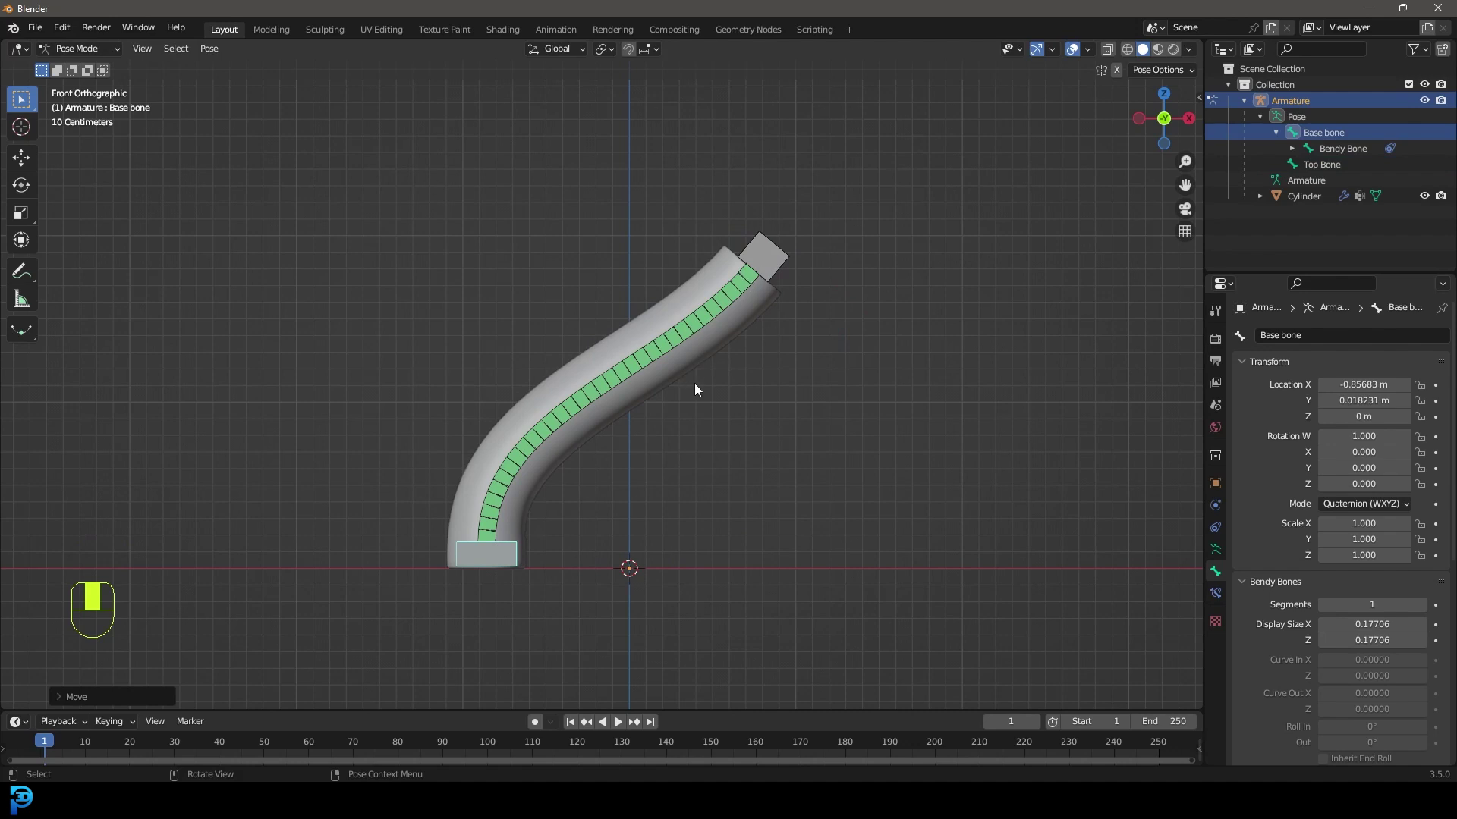
# Select all bones and clear their location, rotation and scale to straighten the tube.
pyautogui.press('a')
pyautogui.hotkey('alt', 'g')
pyautogui.hotkey('alt', 'r')
pyautogui.hotkey('alt', 's')
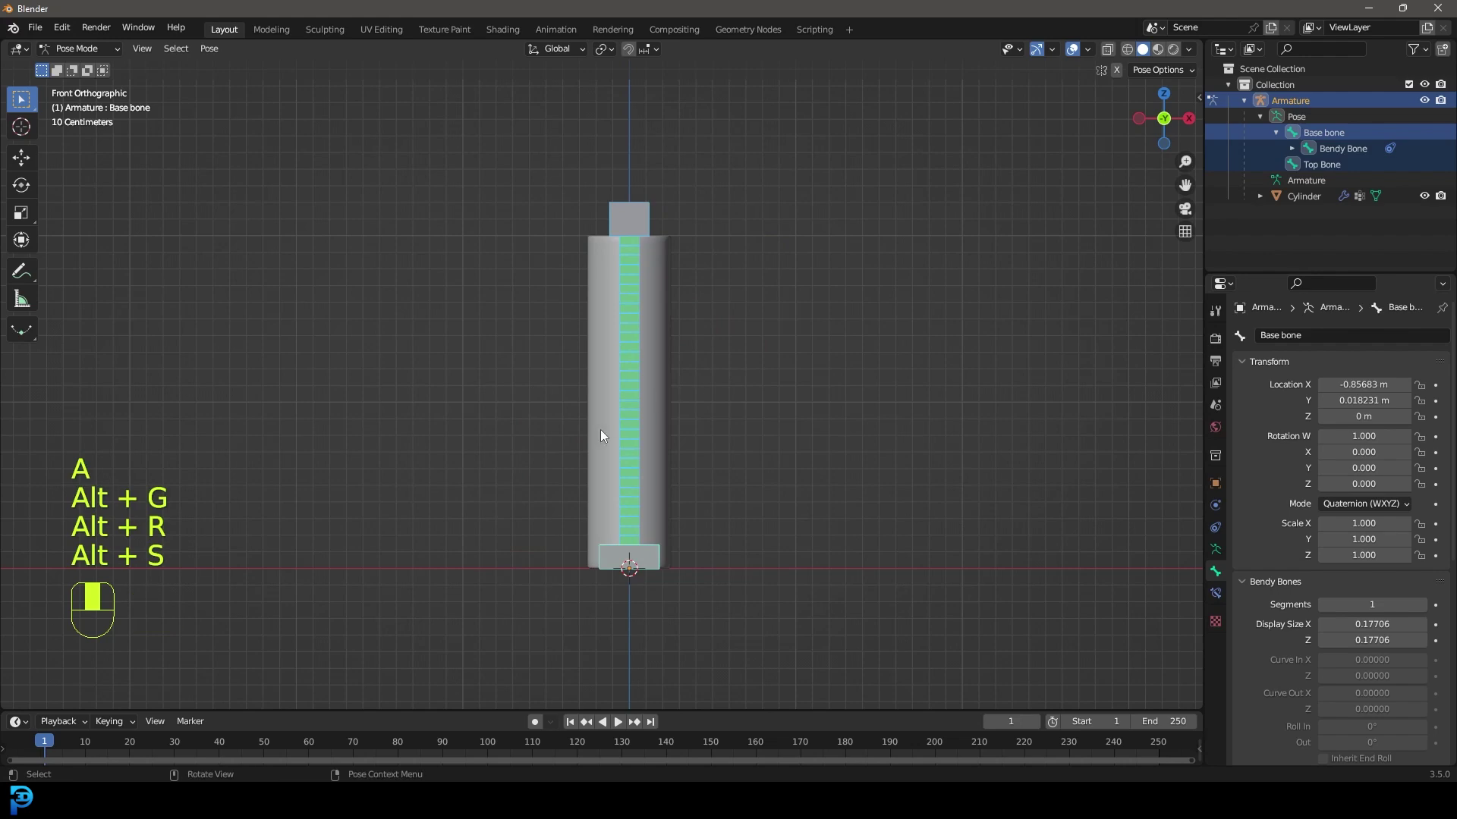
# Frame the upright tube in front orthographic view and select the Top Bone.
pyautogui.scroll(2, 600, 430)
pyautogui.click(676, 617)
pyautogui.moveTo(676, 617); pyautogui.dragTo(714, 398, button='middle')
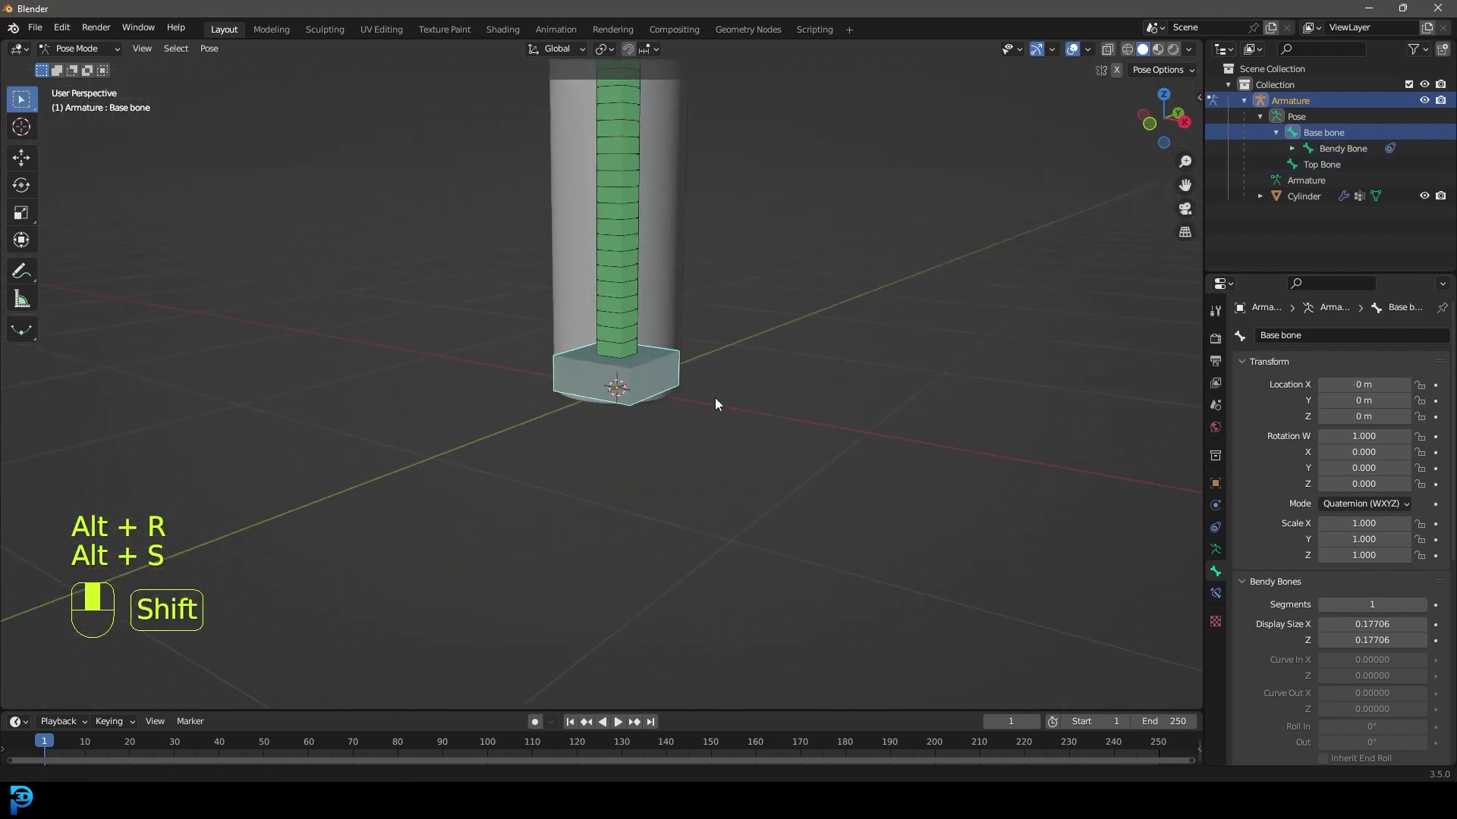
pyautogui.scroll(3, 715, 398)
pyautogui.scroll(-5, 612, 383)
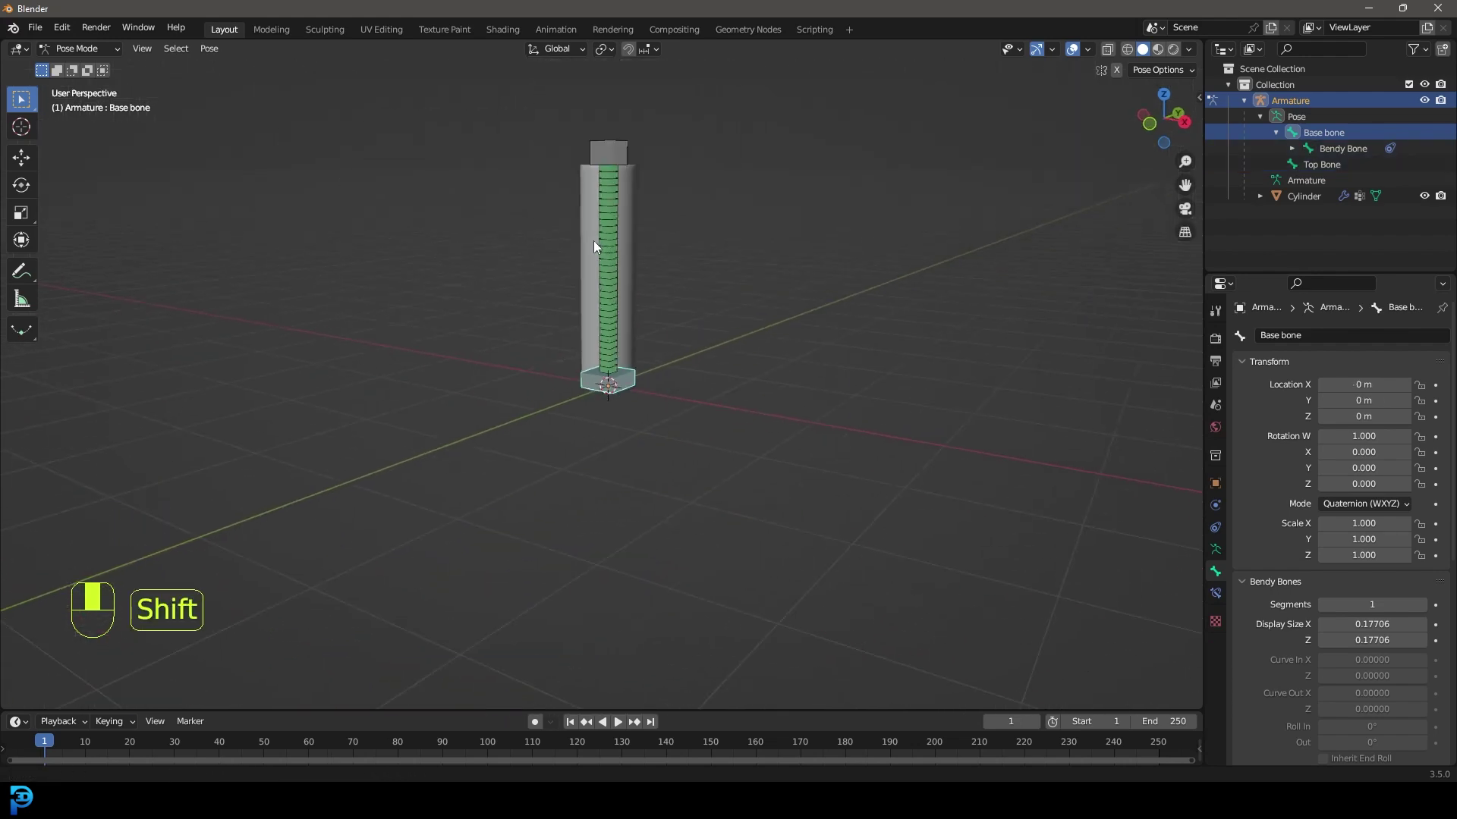
pyautogui.keyDown('shift'); pyautogui.moveTo(593, 240); pyautogui.dragTo(613, 400, button='middle'); pyautogui.keyUp('shift')
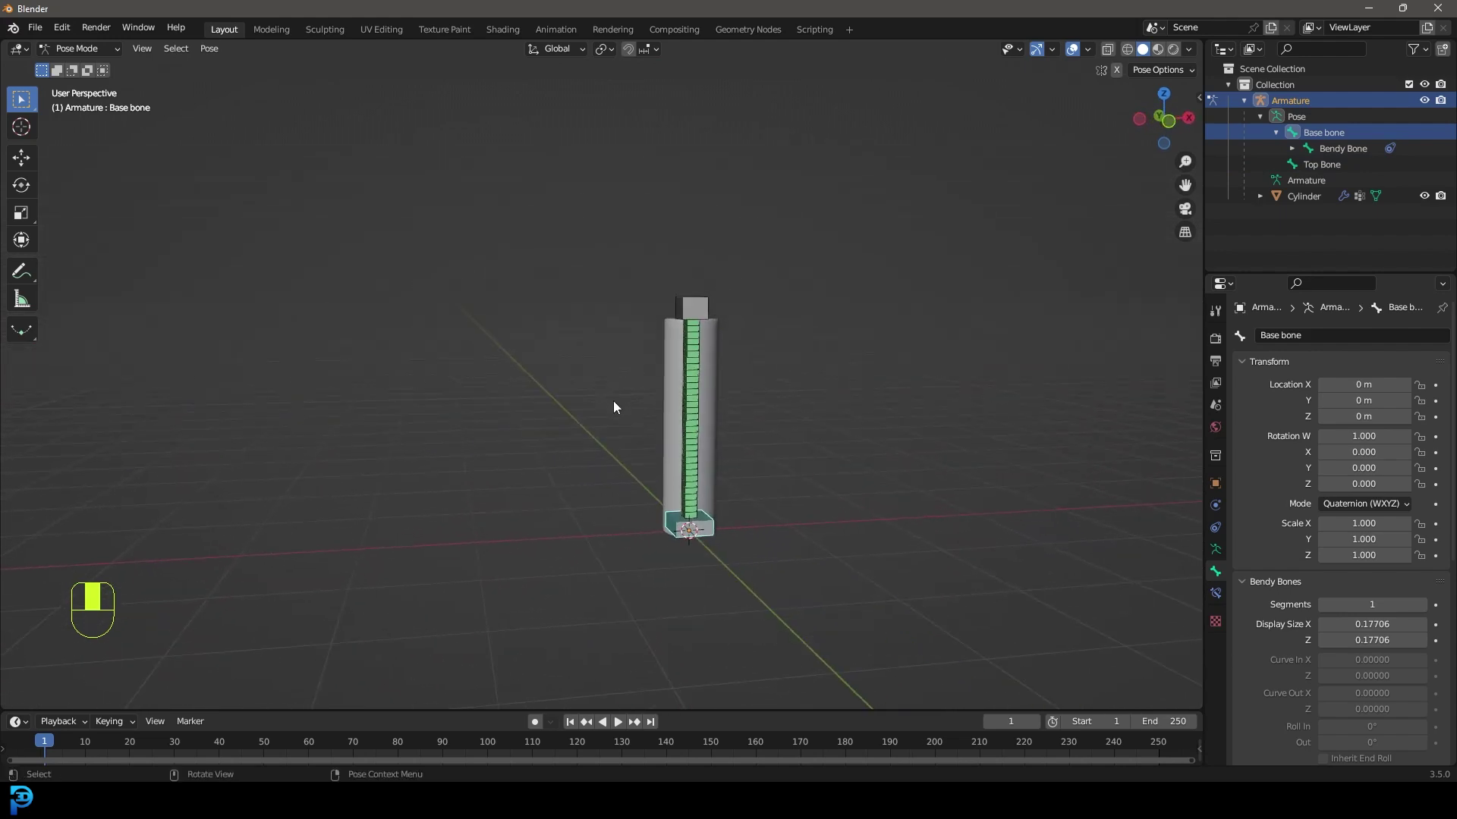
pyautogui.press('KP_1')
pyautogui.scroll(4, 727, 220)
pyautogui.click(727, 220)
pyautogui.keyDown('shift'); pyautogui.moveTo(727, 220); pyautogui.dragTo(669, 261, button='middle'); pyautogui.keyUp('shift')
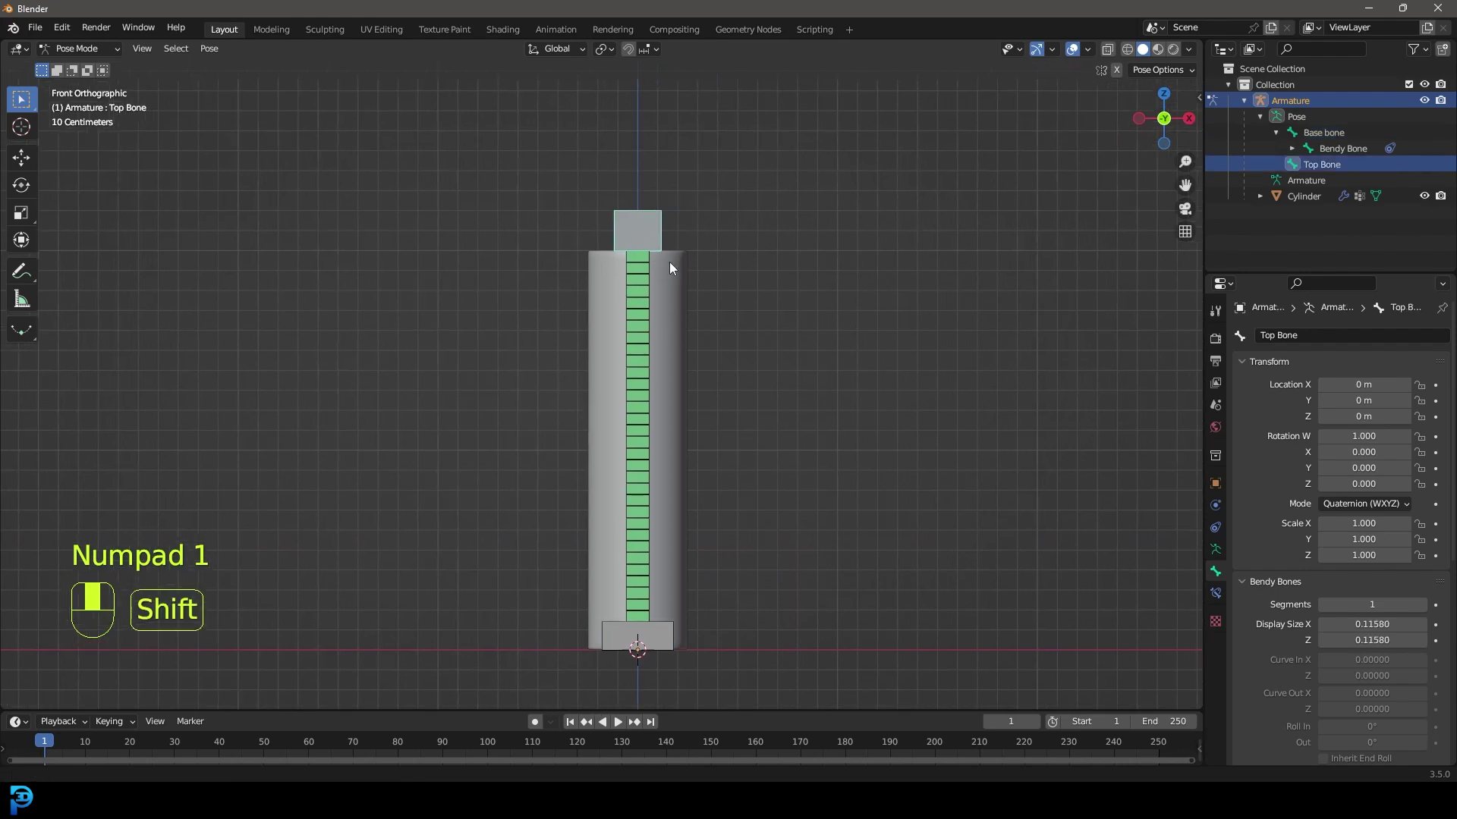
# Cancel the Top Bone move and return to Object Mode.
pyautogui.press('g')
pyautogui.rightClick(750, 248)
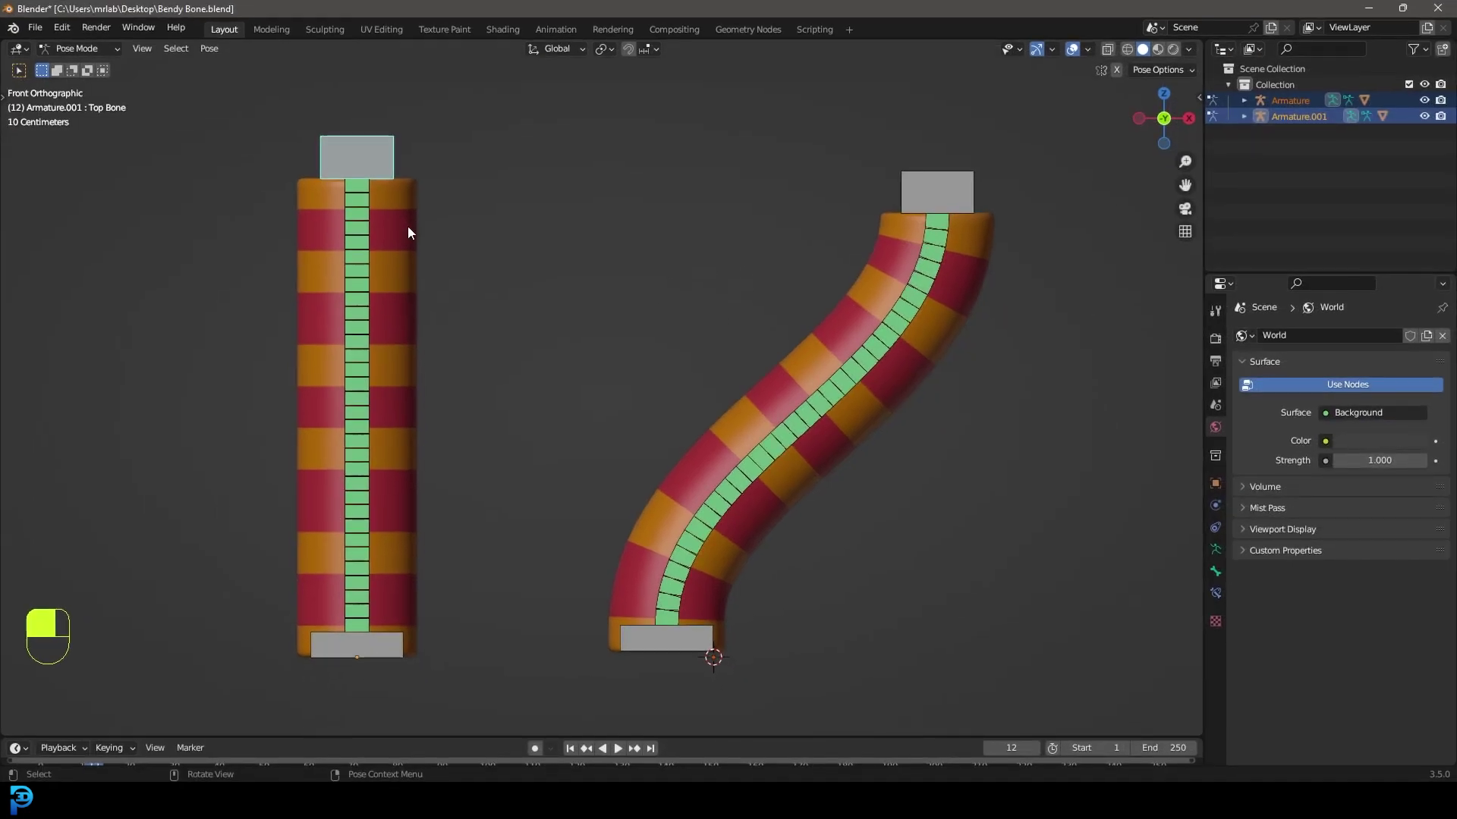
pyautogui.scroll(-4, 408, 226)
pyautogui.click(76, 48)
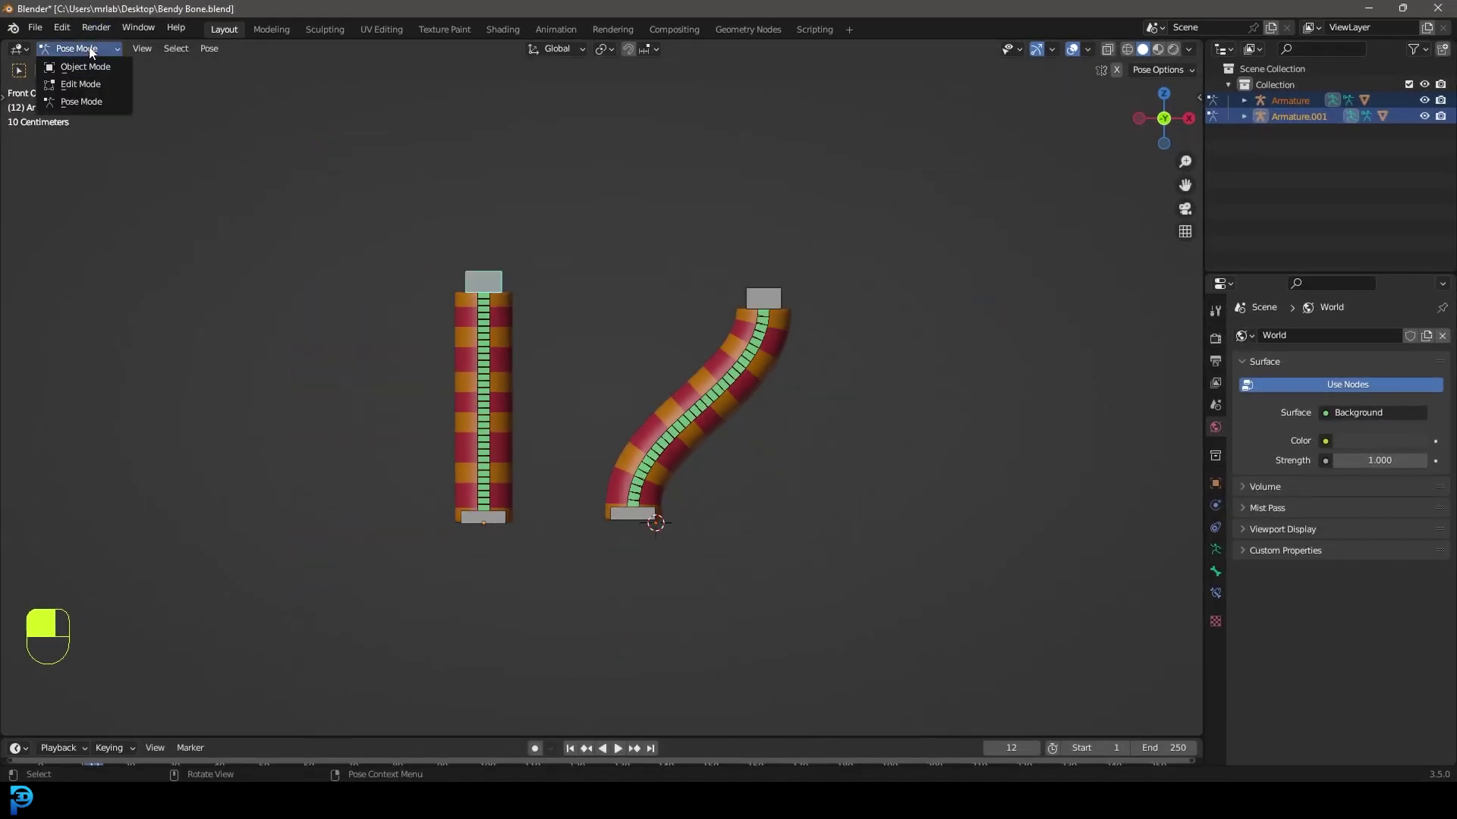
pyautogui.click(68, 60)
pyautogui.scroll(3, 367, 299)
# Inspect the left striped demo cylinder, then select its armature in front view.
pyautogui.click(452, 227)
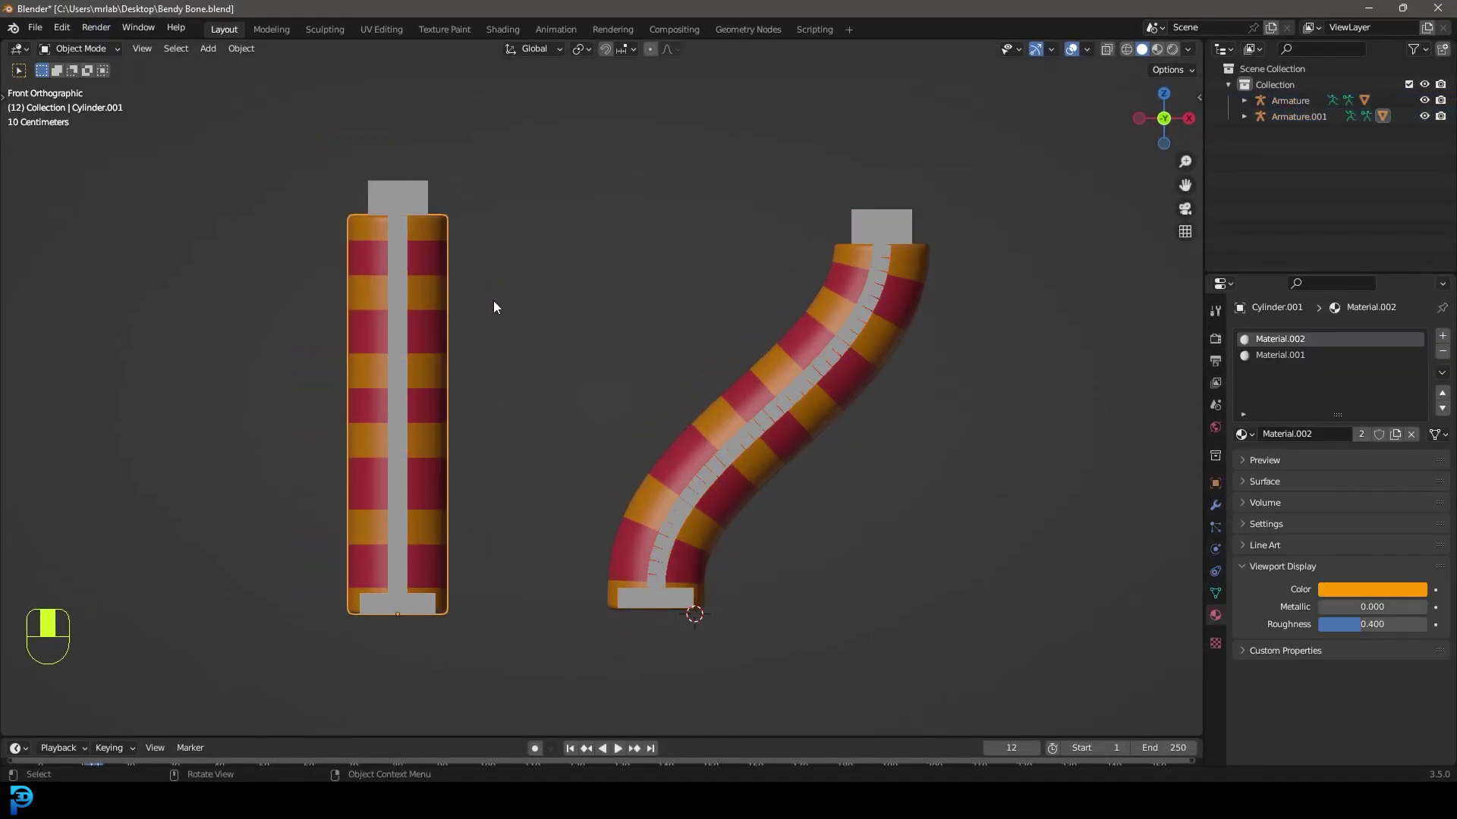
pyautogui.press('Tab')
pyautogui.moveTo(809, 371); pyautogui.dragTo(754, 311, button='middle')
pyautogui.press('Tab')
pyautogui.click(401, 186)
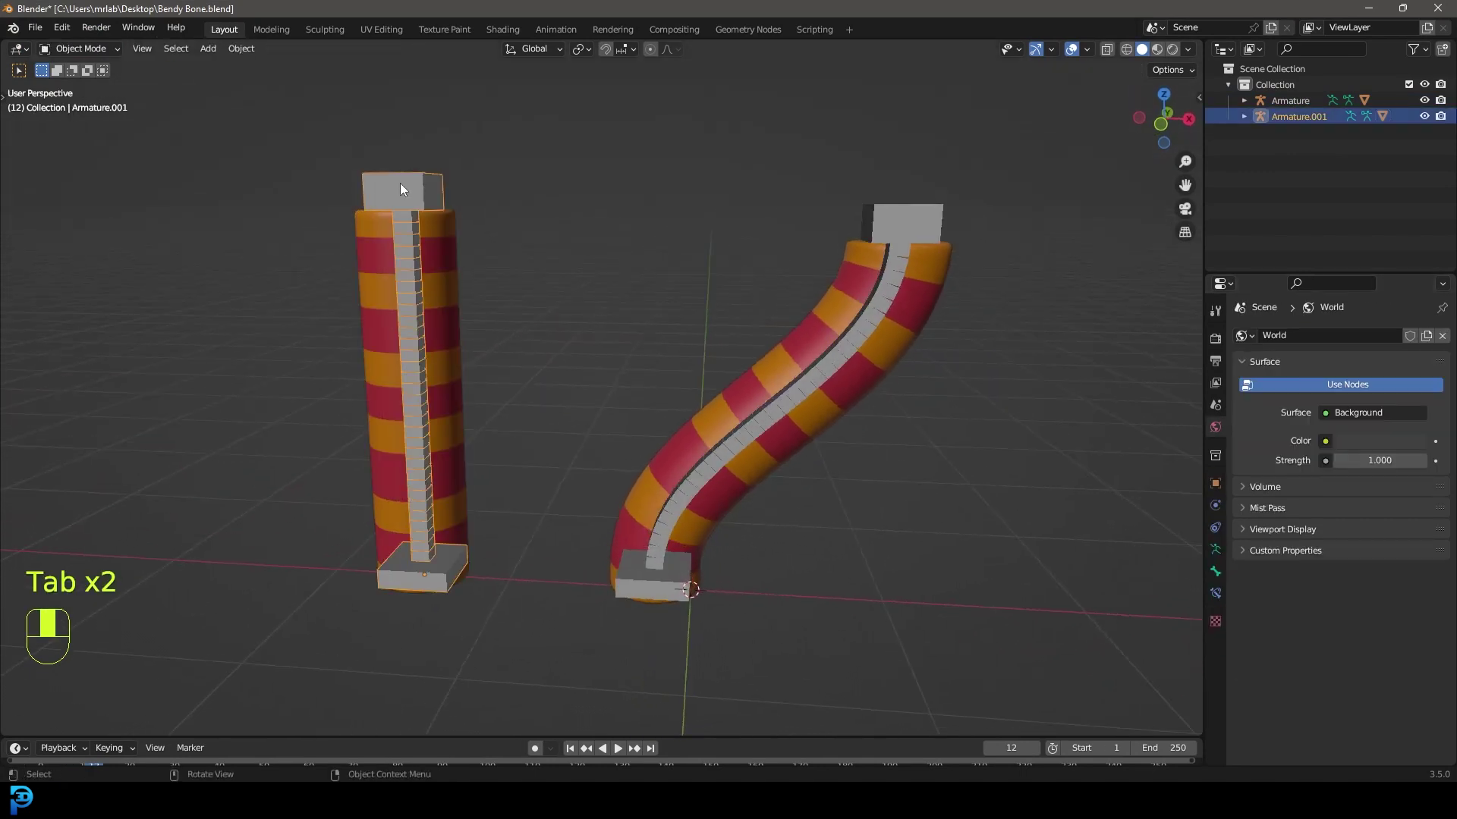
pyautogui.press('KP_1')
pyautogui.keyDown('shift'); pyautogui.moveTo(846, 338); pyautogui.dragTo(859, 340, button='middle'); pyautogui.keyUp('shift')
# Select both tubes' armatures and enter Pose Mode on them together.
pyautogui.hotkey('alt', 'a')
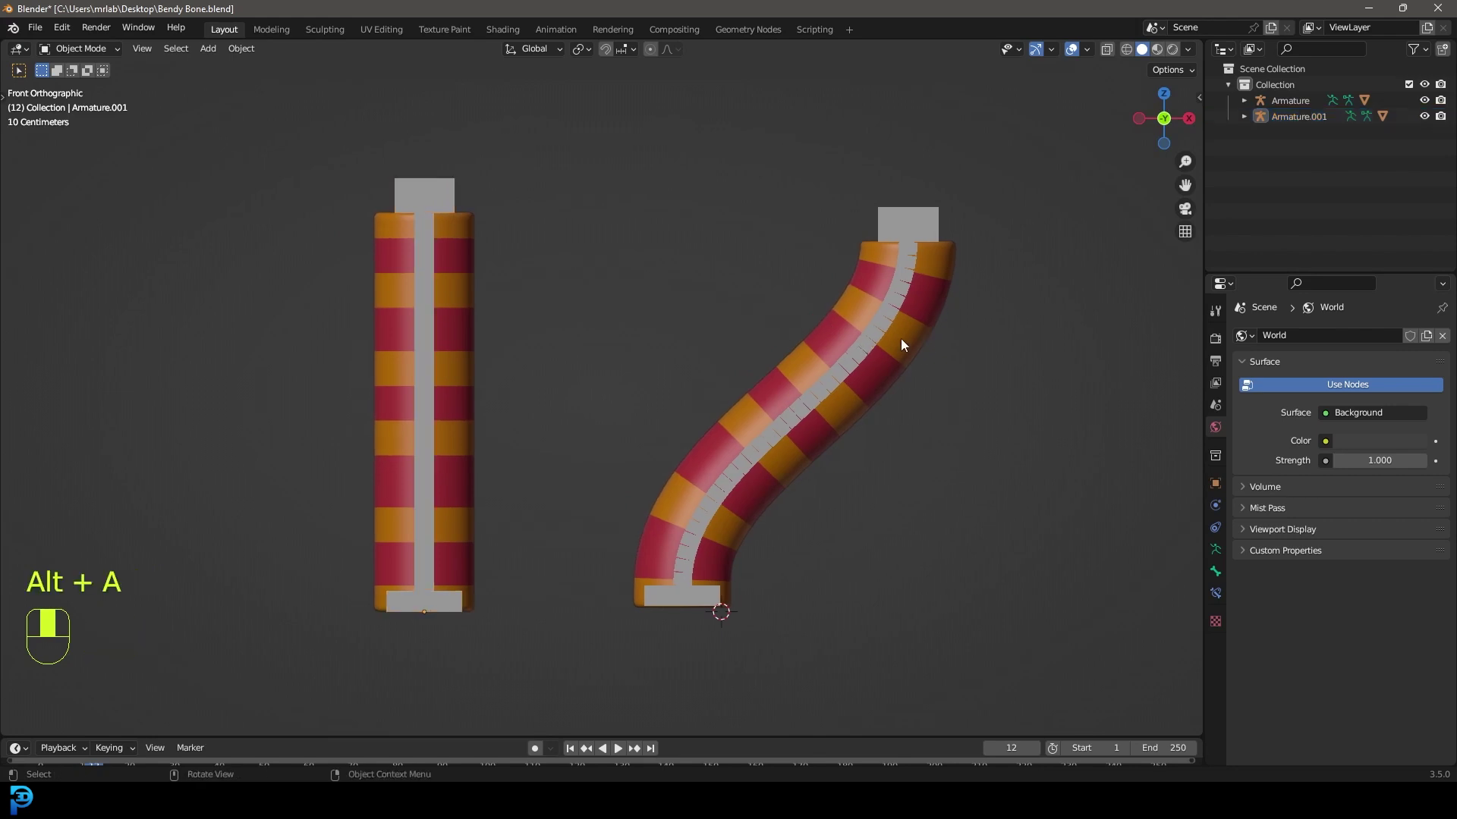
pyautogui.click(883, 221)
pyautogui.keyDown('shift'); pyautogui.click(455, 199); pyautogui.keyUp('shift')
pyautogui.hotkey('ctrl', 'Tab')
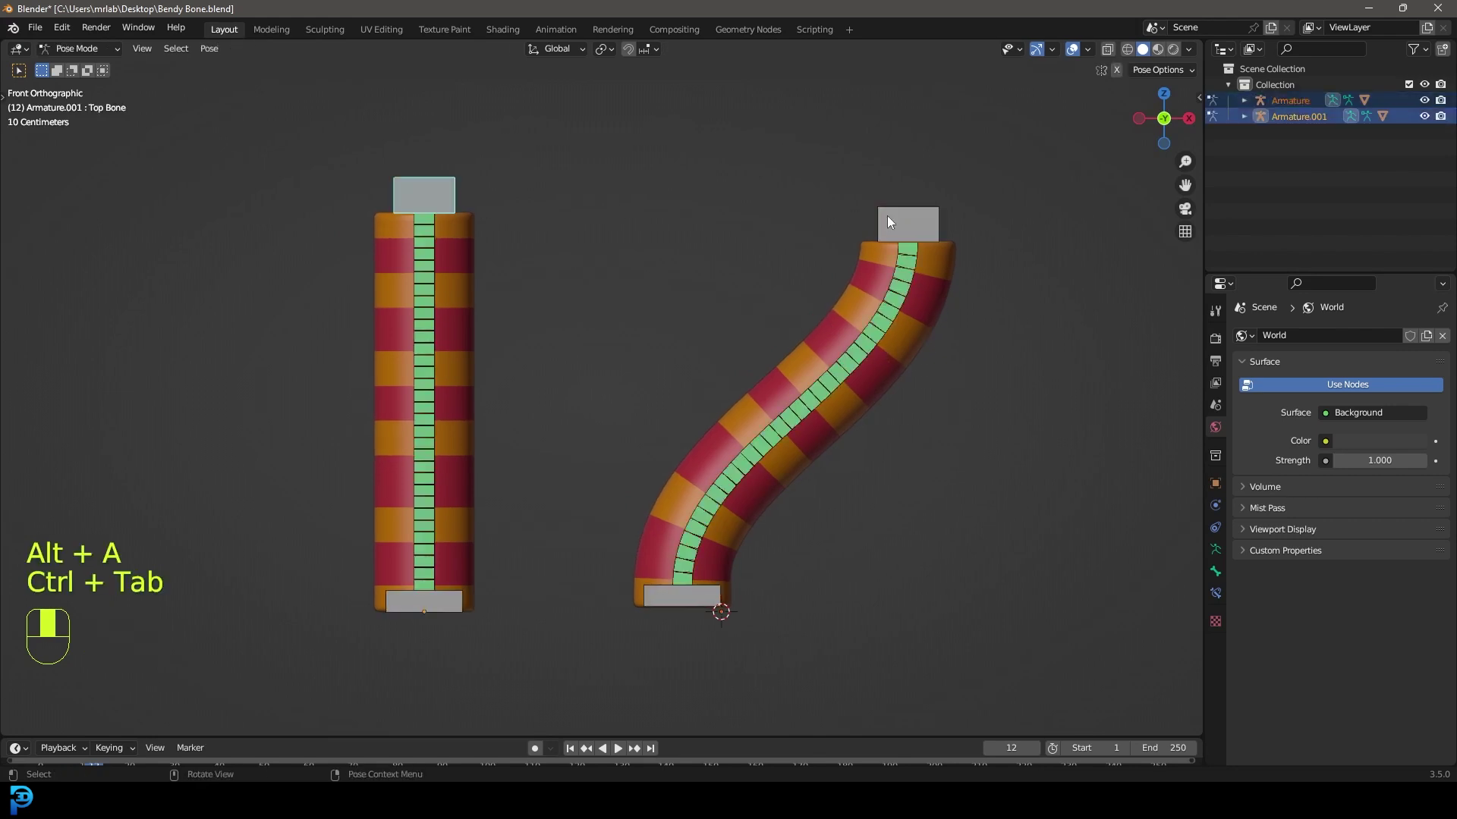
# Move the right tube's top bone along X to bend it into an S-curve.
pyautogui.click(899, 220)
pyautogui.press('g')
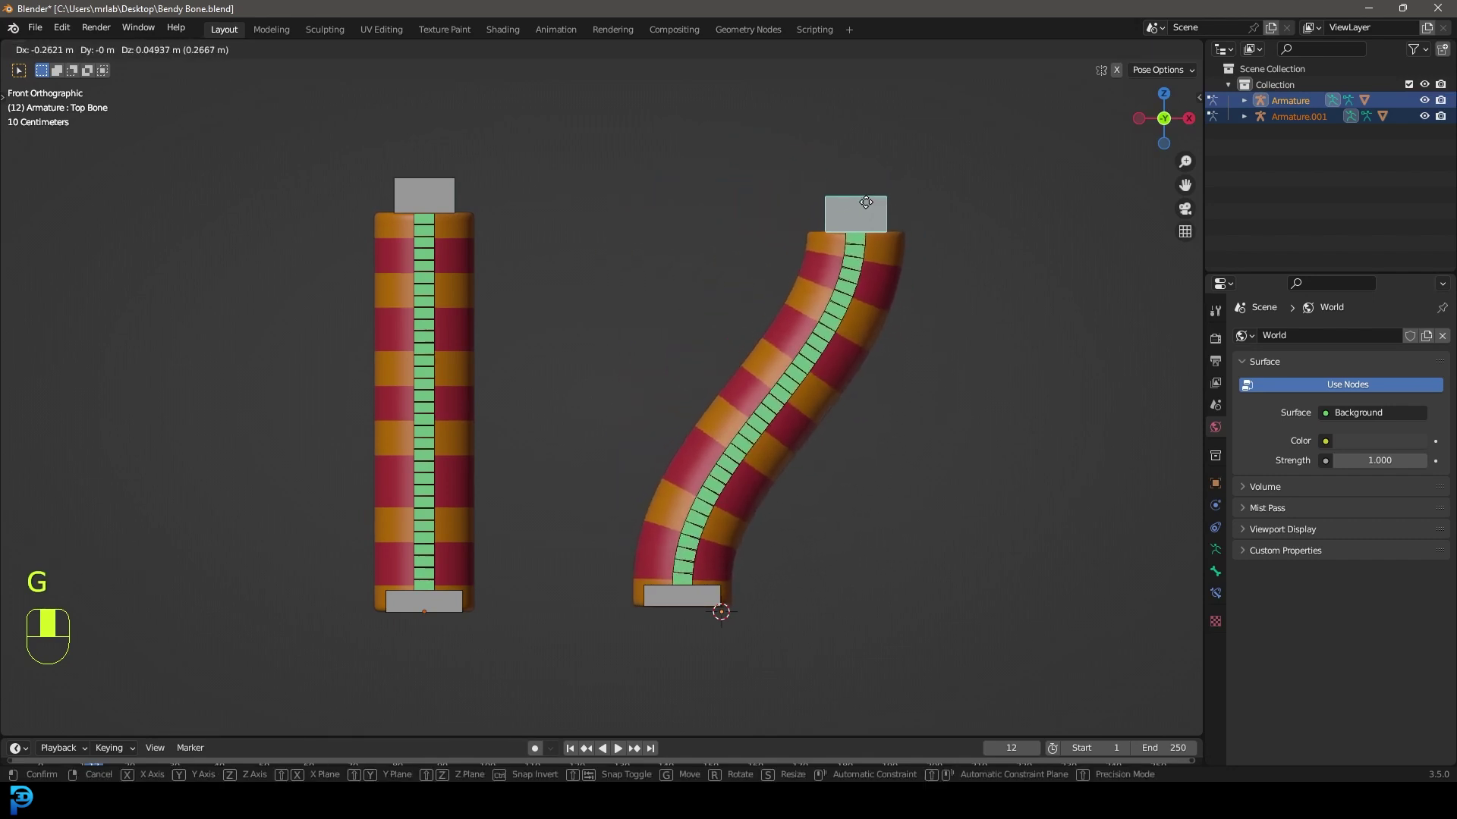
pyautogui.press('x')
pyautogui.click(847, 208)
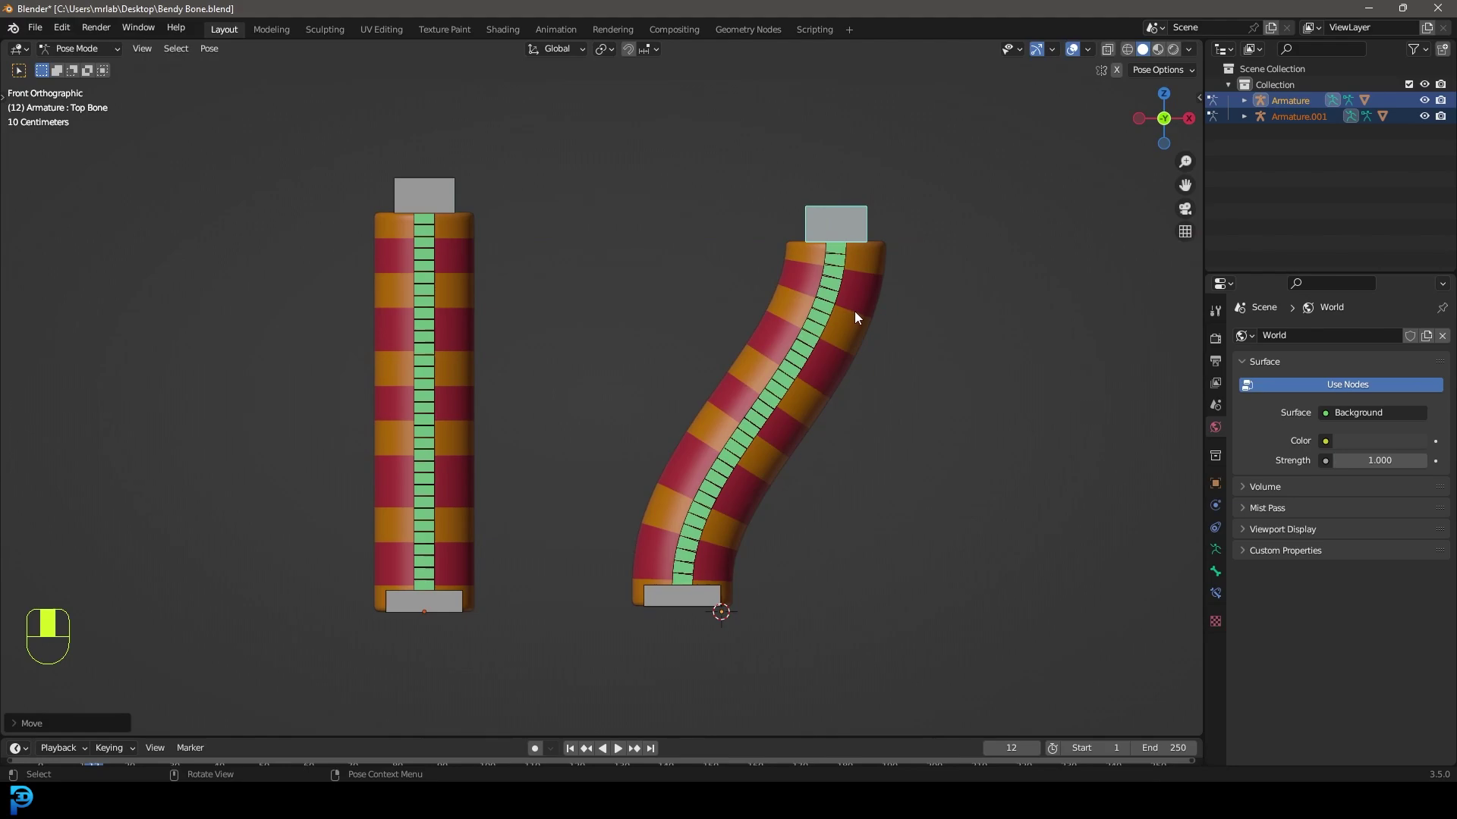